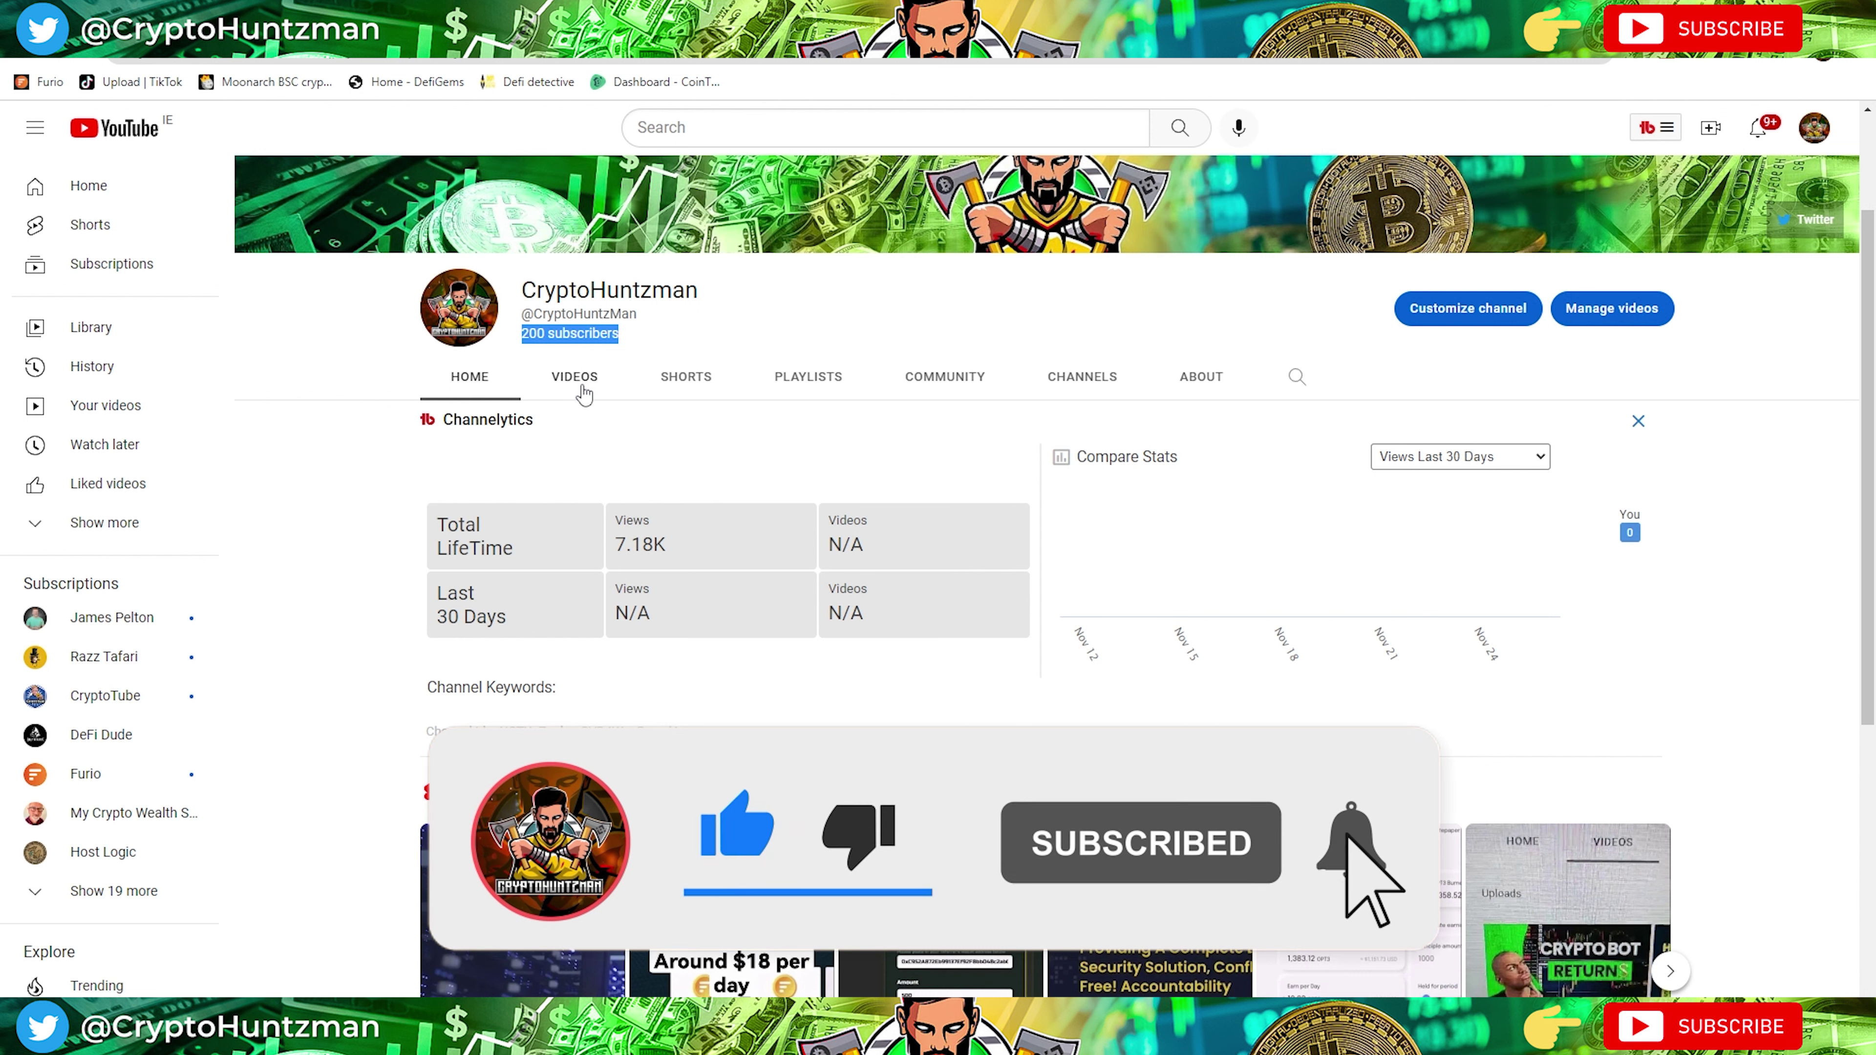
# Look over the channel's uploaded videos, then switch to the Google Sheets income tracker.
pyautogui.click(583, 394)
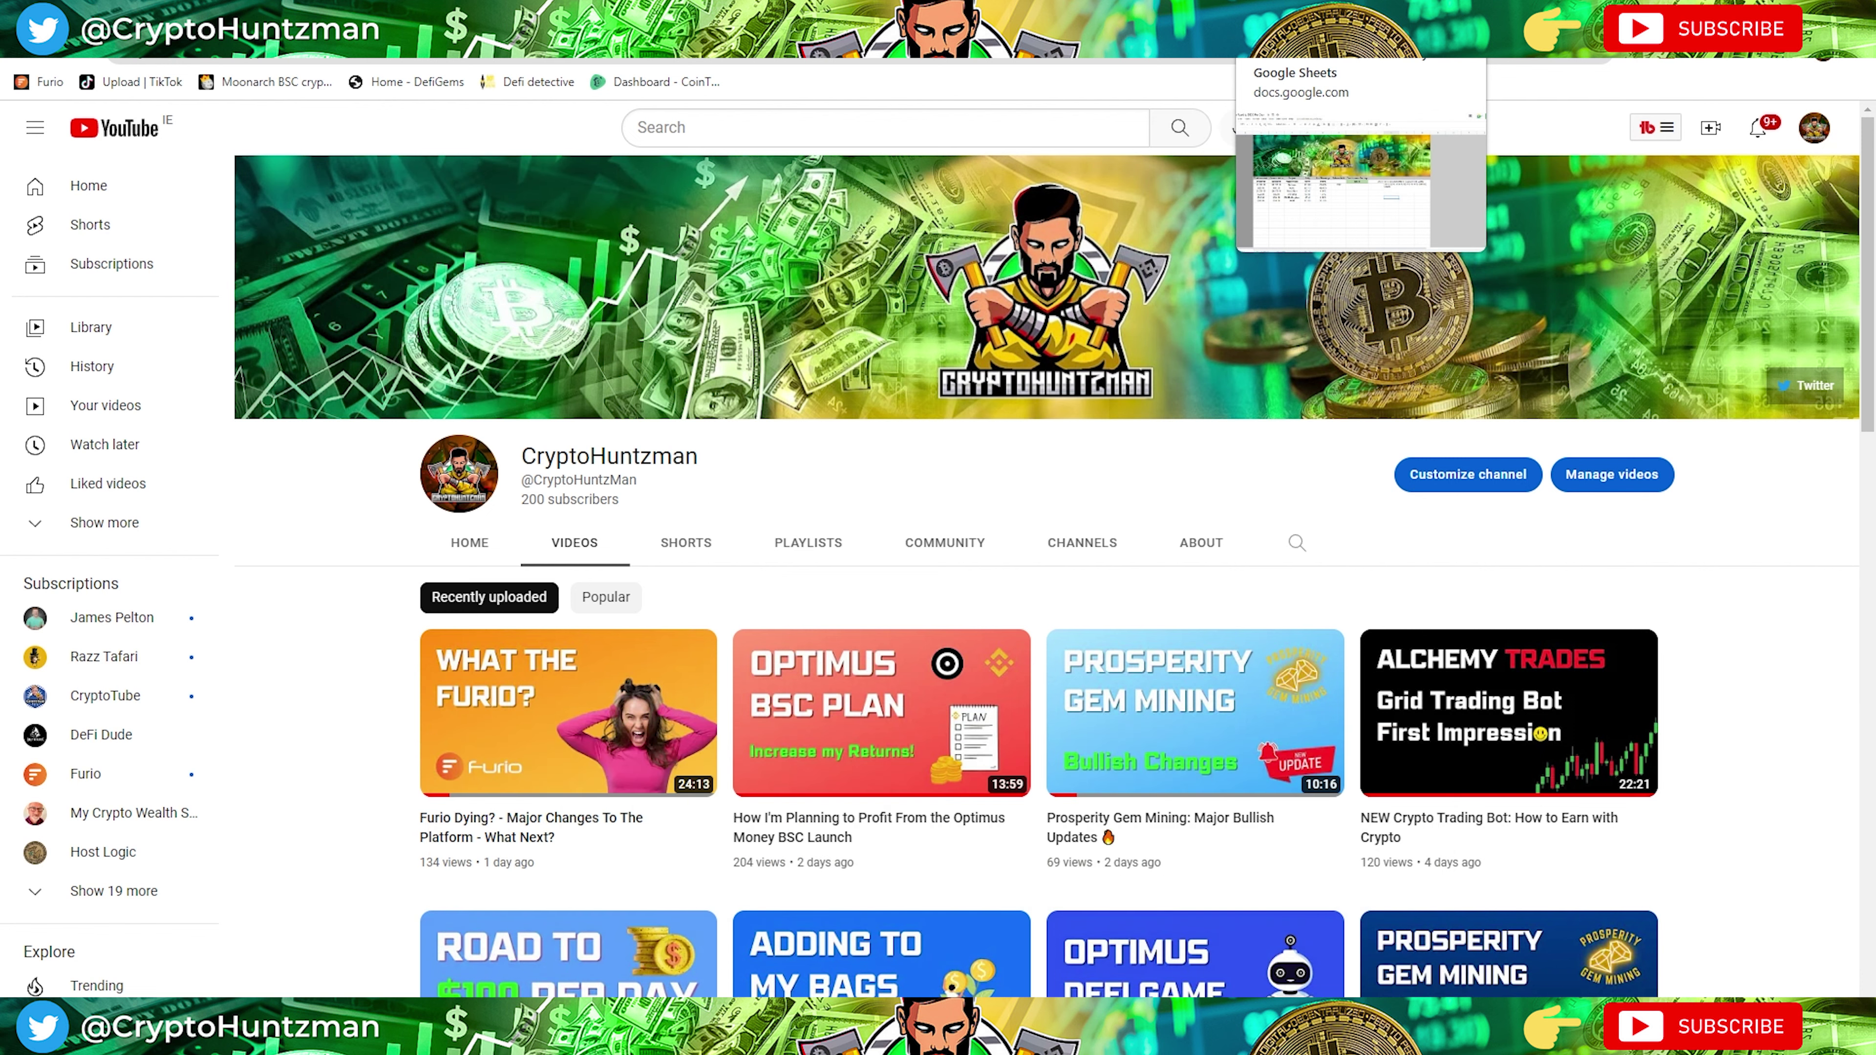
pyautogui.click(1322, 45)
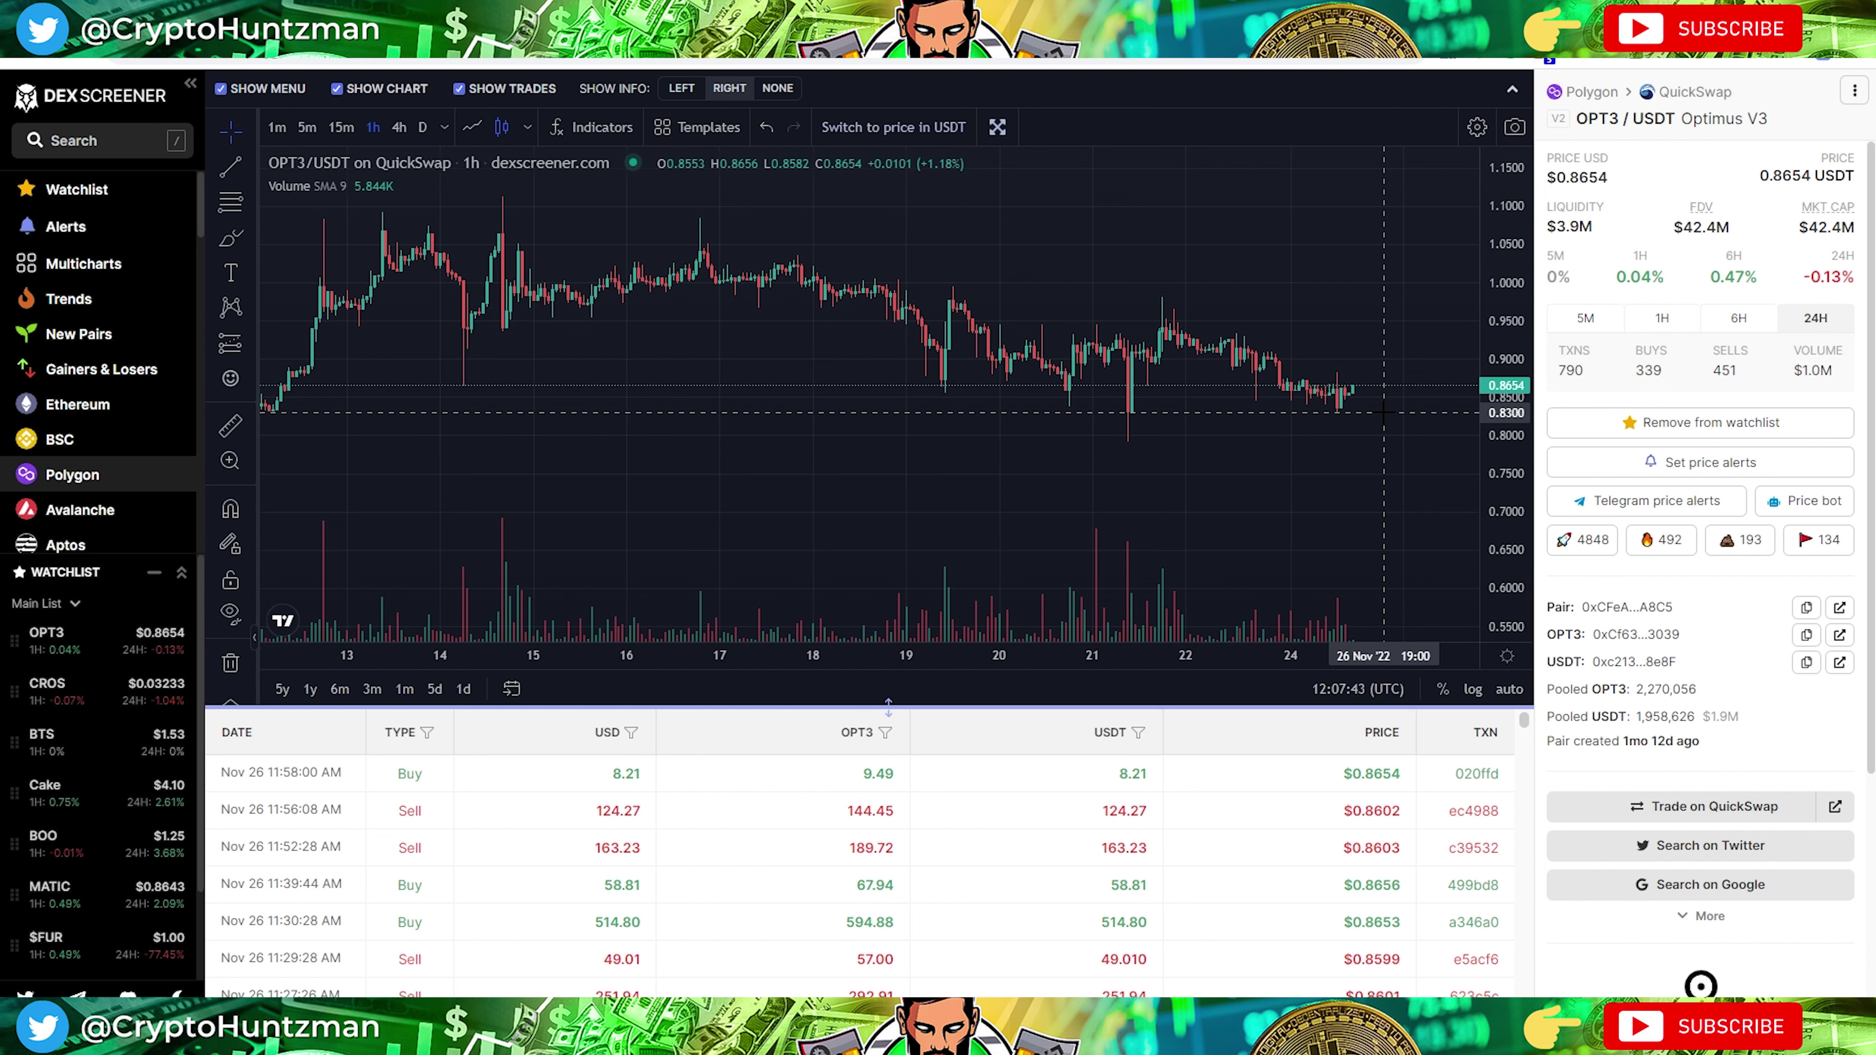
# Search DEX Screener for opt4, open the OPT4/BUSD pair in a new tab and compress its chart's price scale.
pyautogui.click(89, 140)
pyautogui.write('opt4')
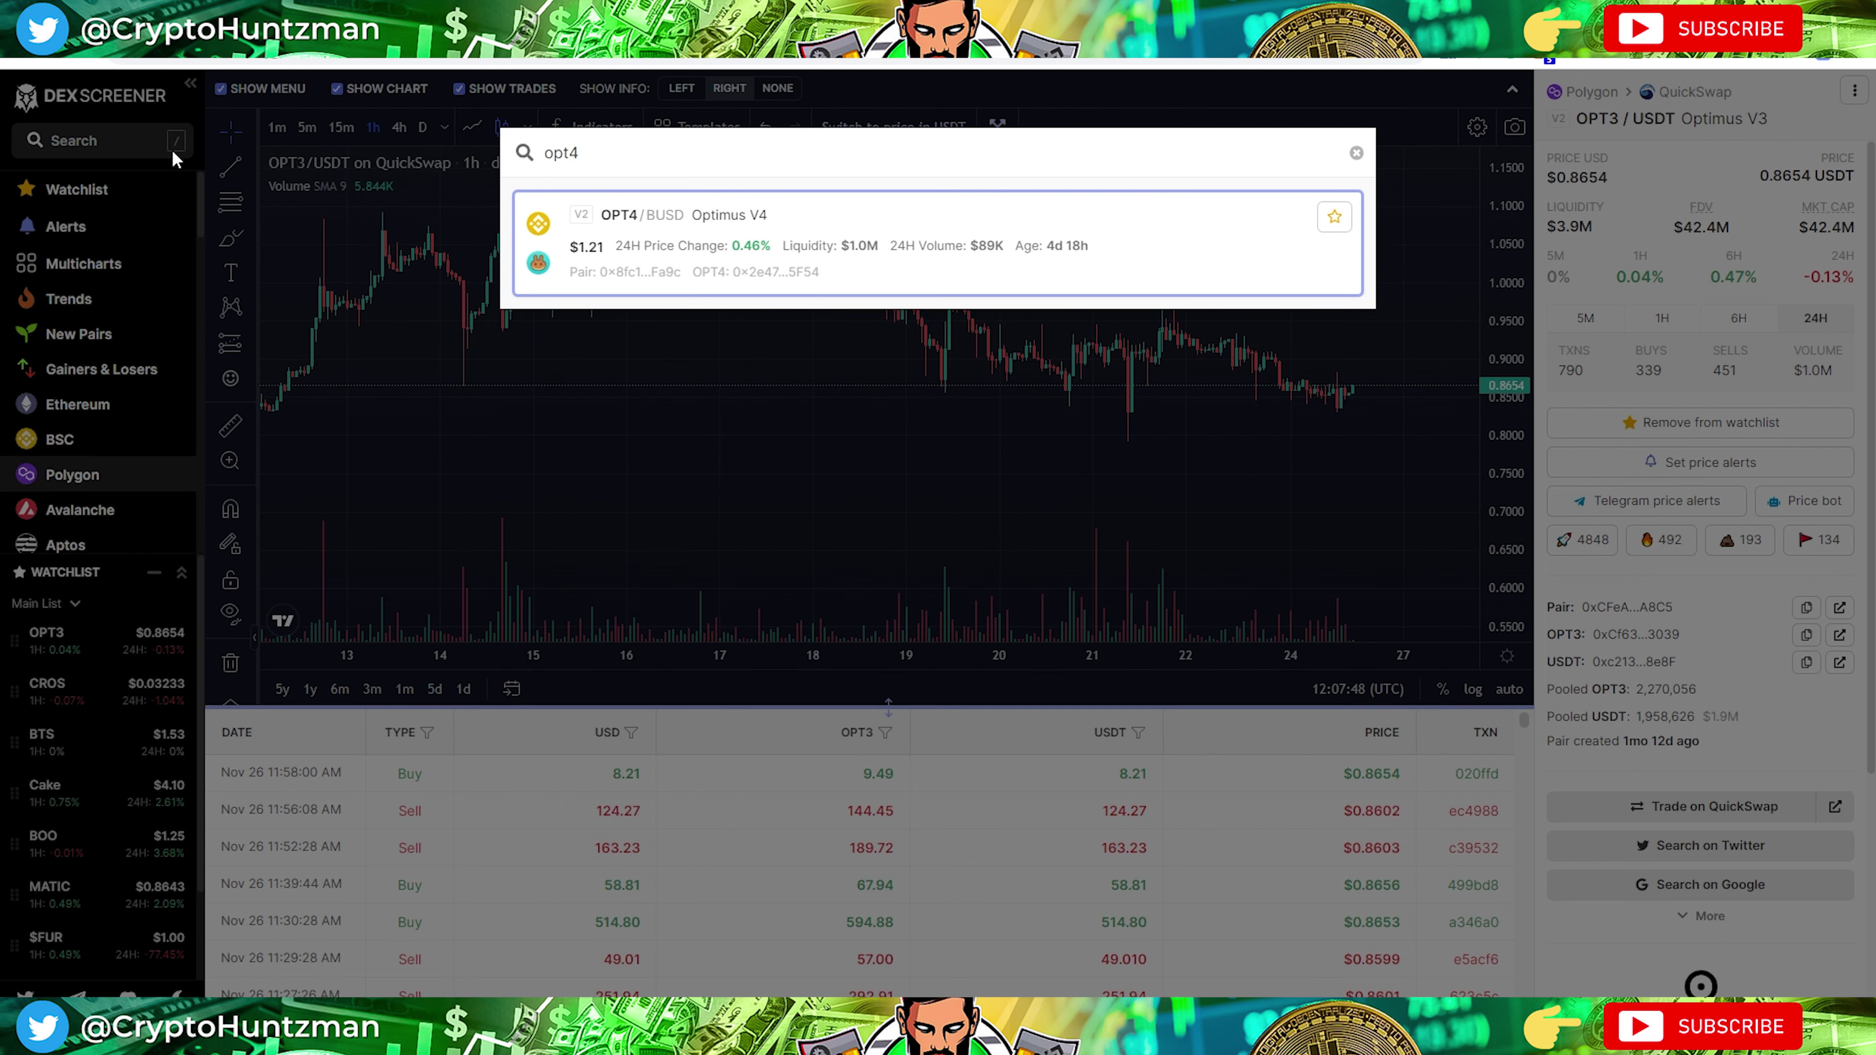
pyautogui.rightClick(793, 263)
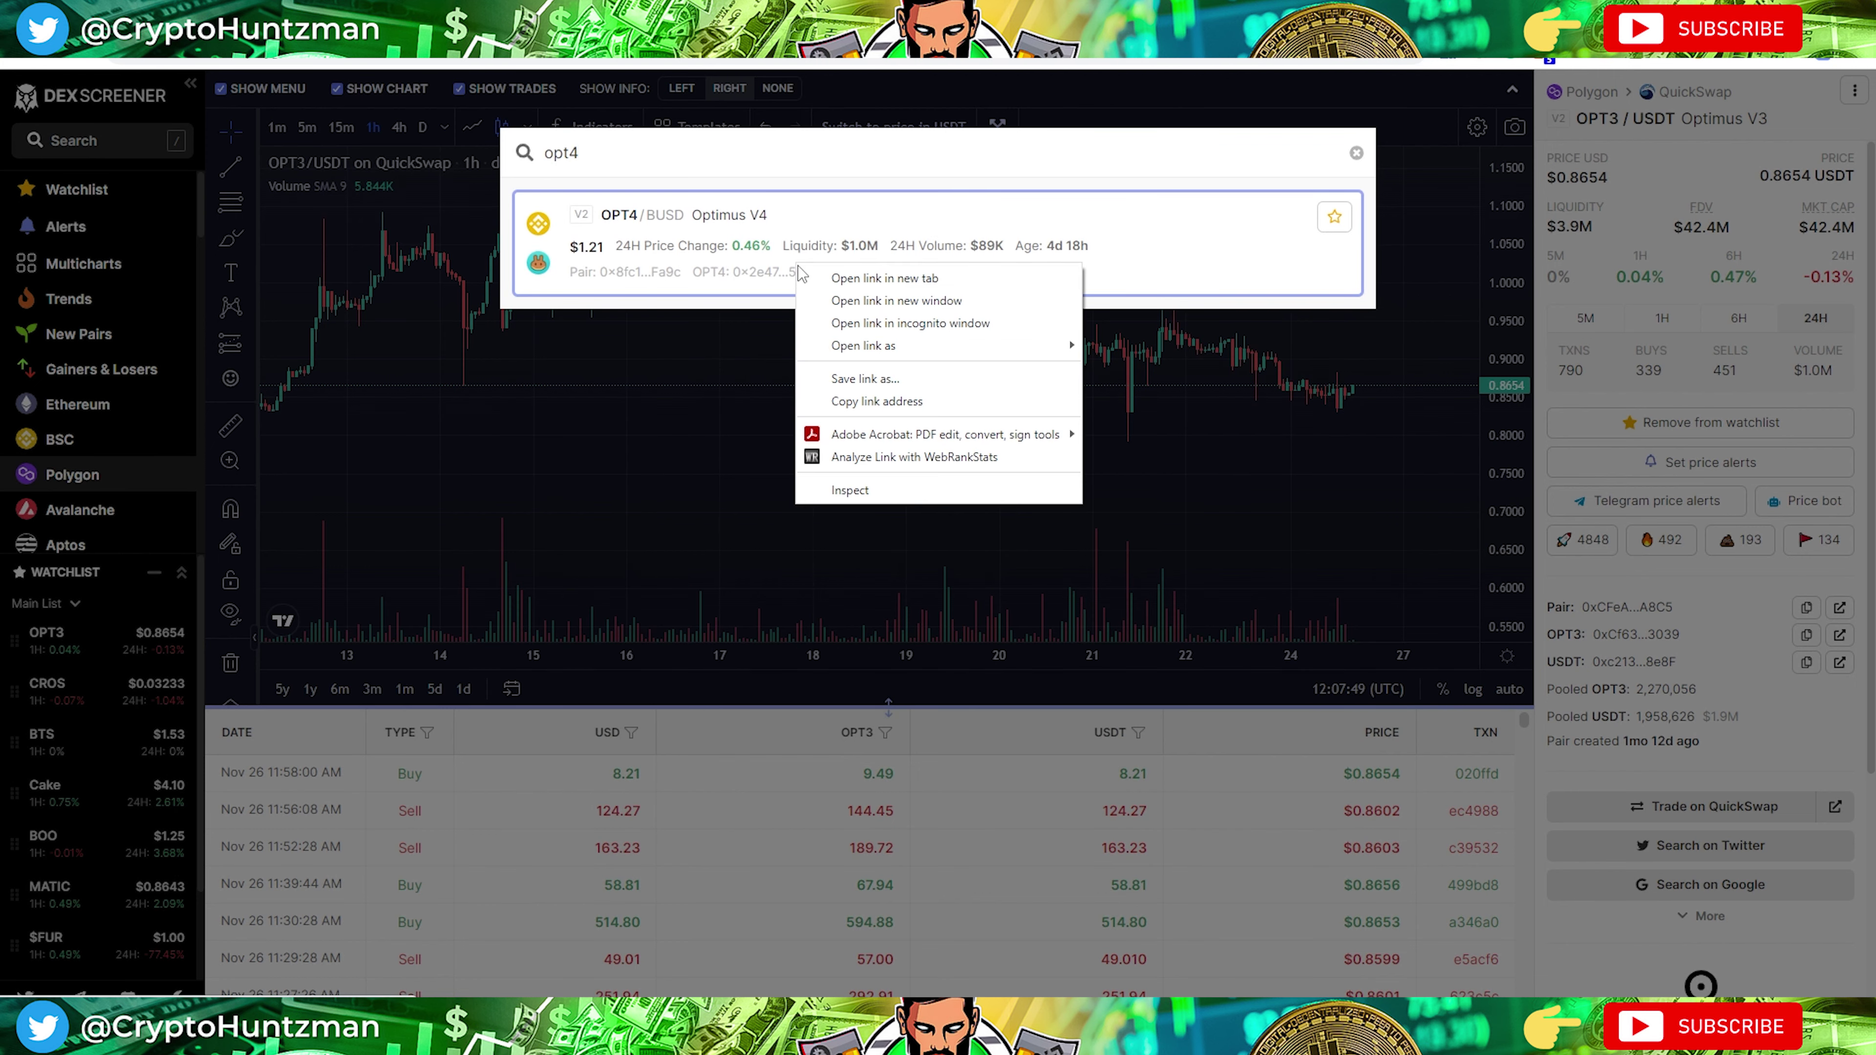
pyautogui.click(820, 281)
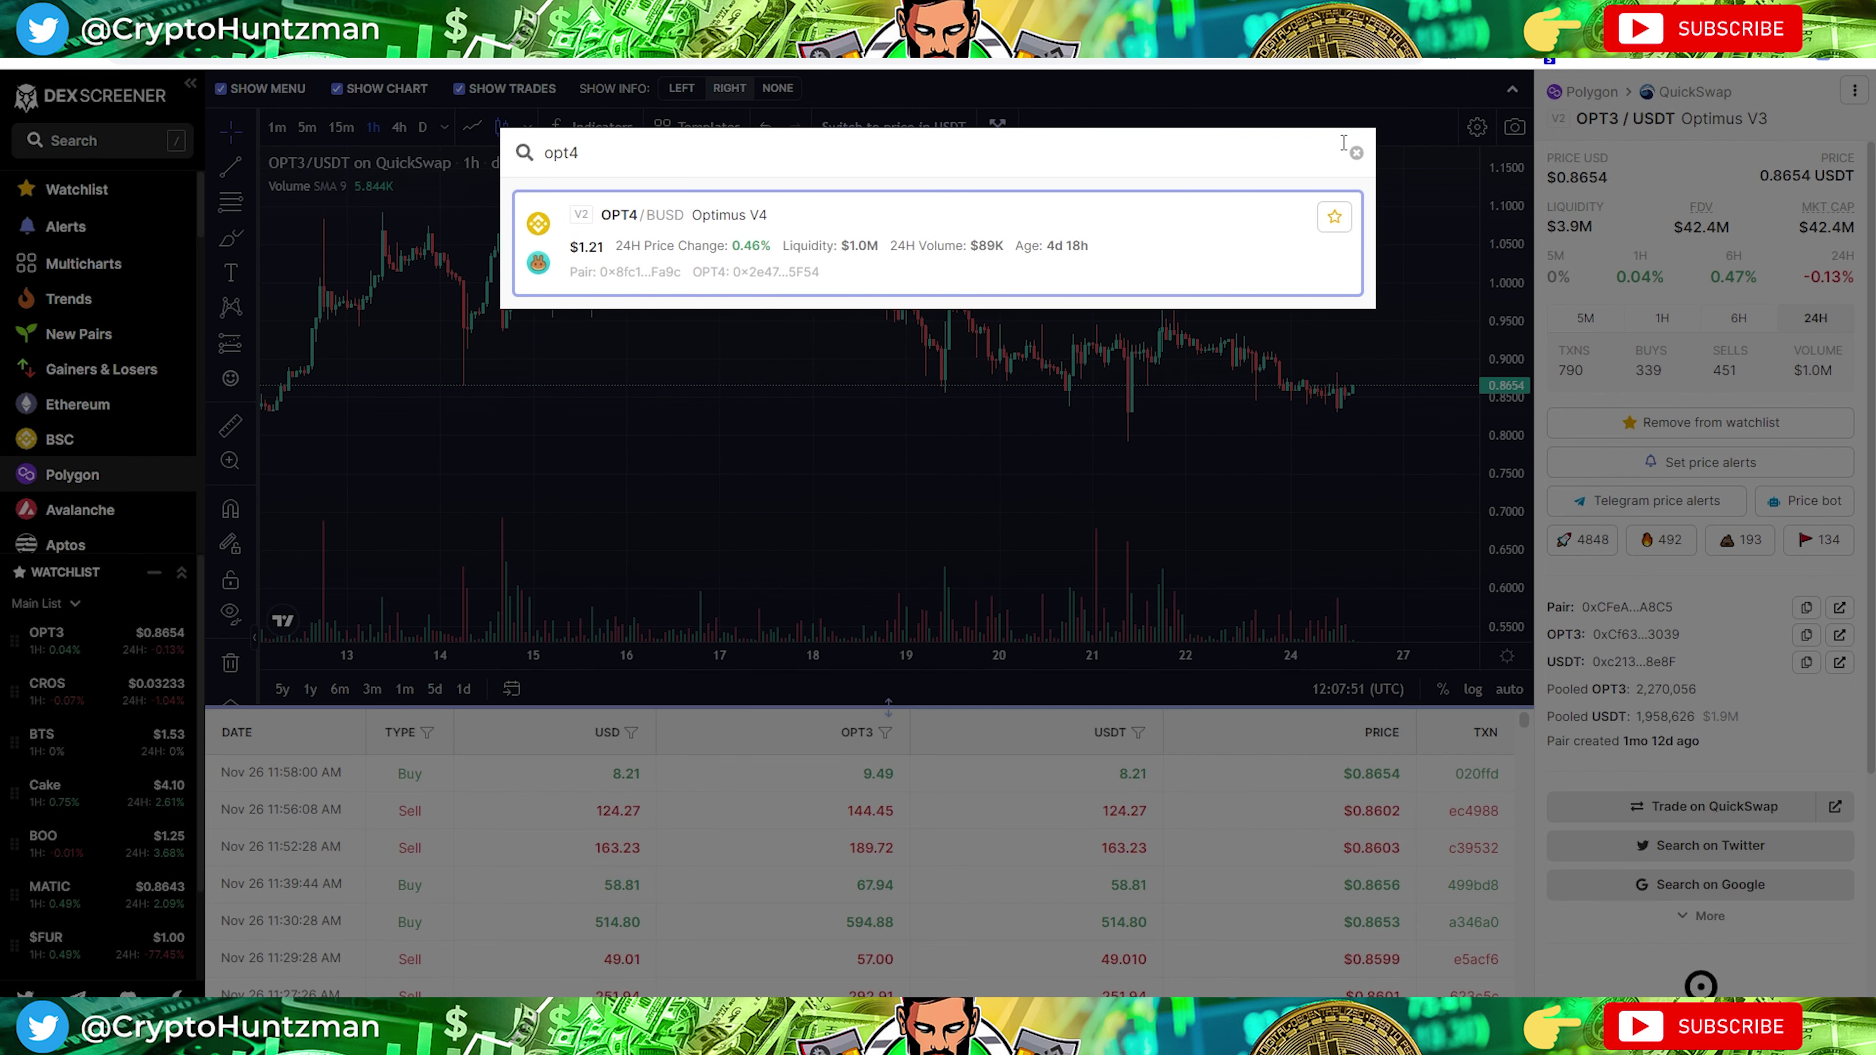
pyautogui.click(1356, 153)
pyautogui.press('Escape')
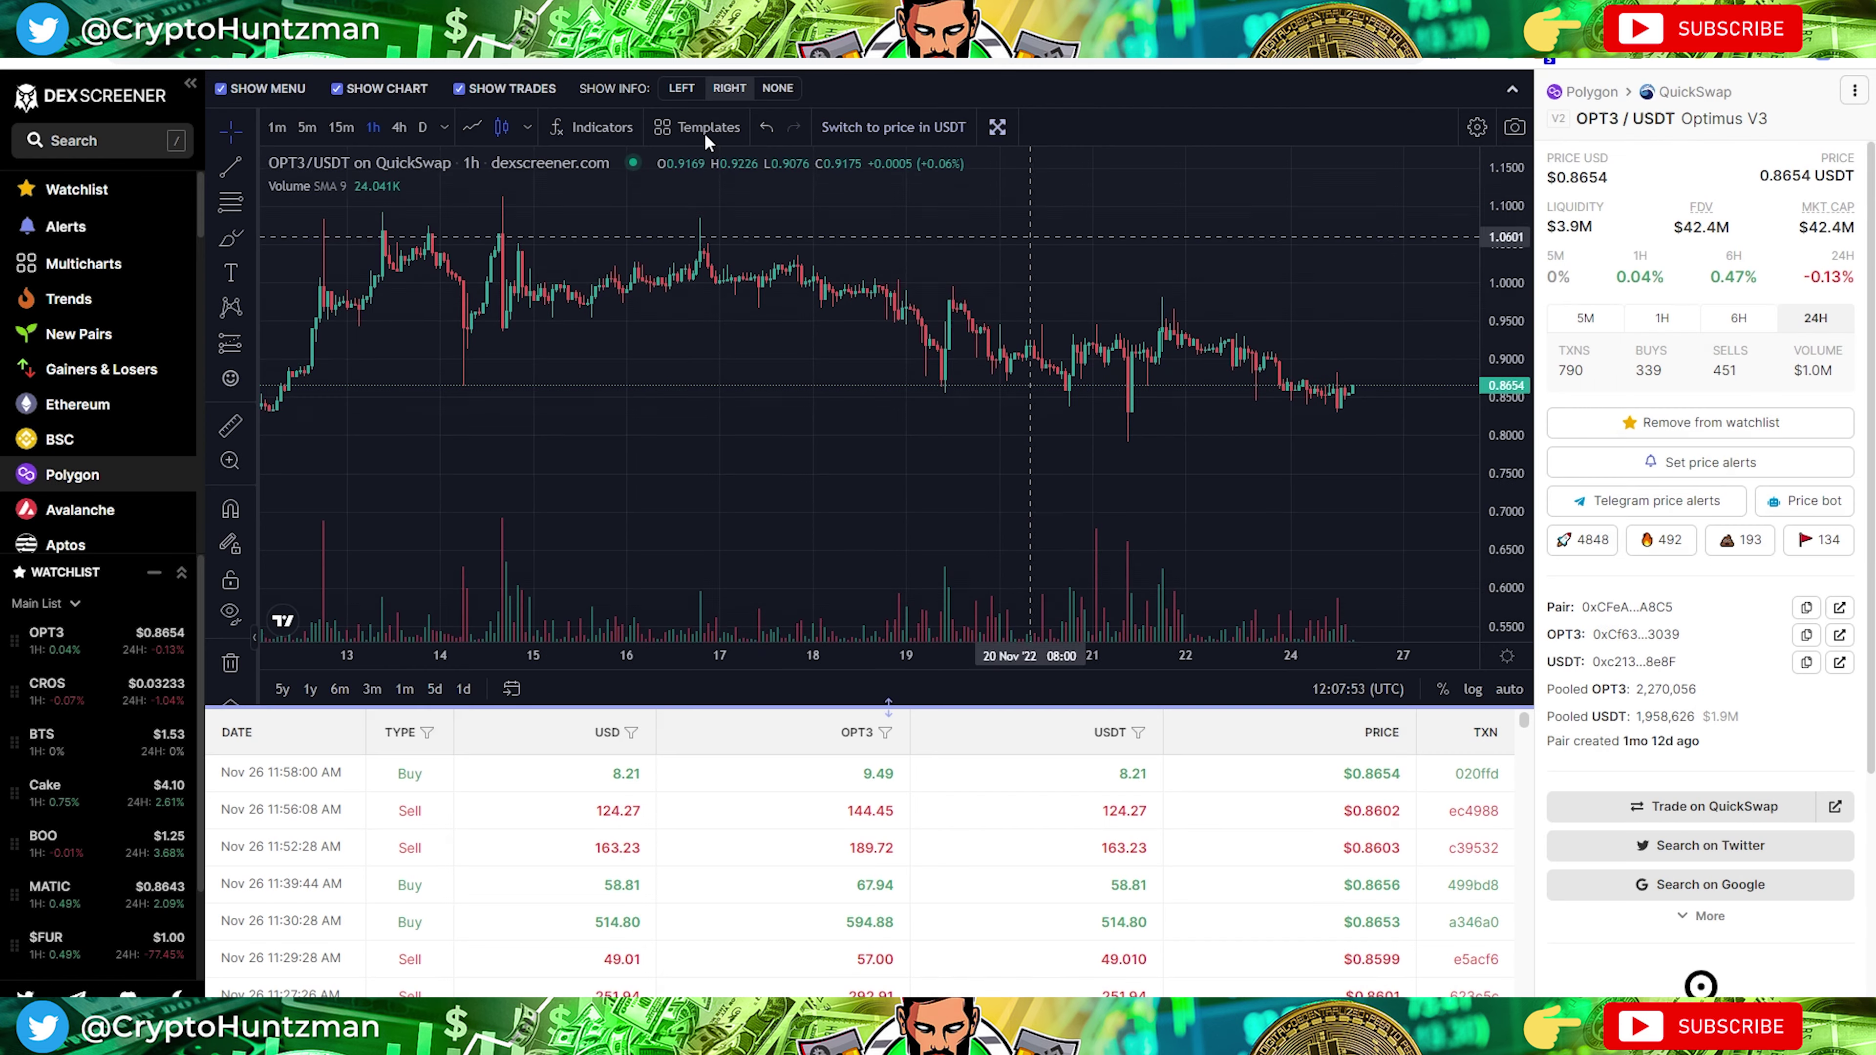
pyautogui.hotkey('ctrl', 'Tab')
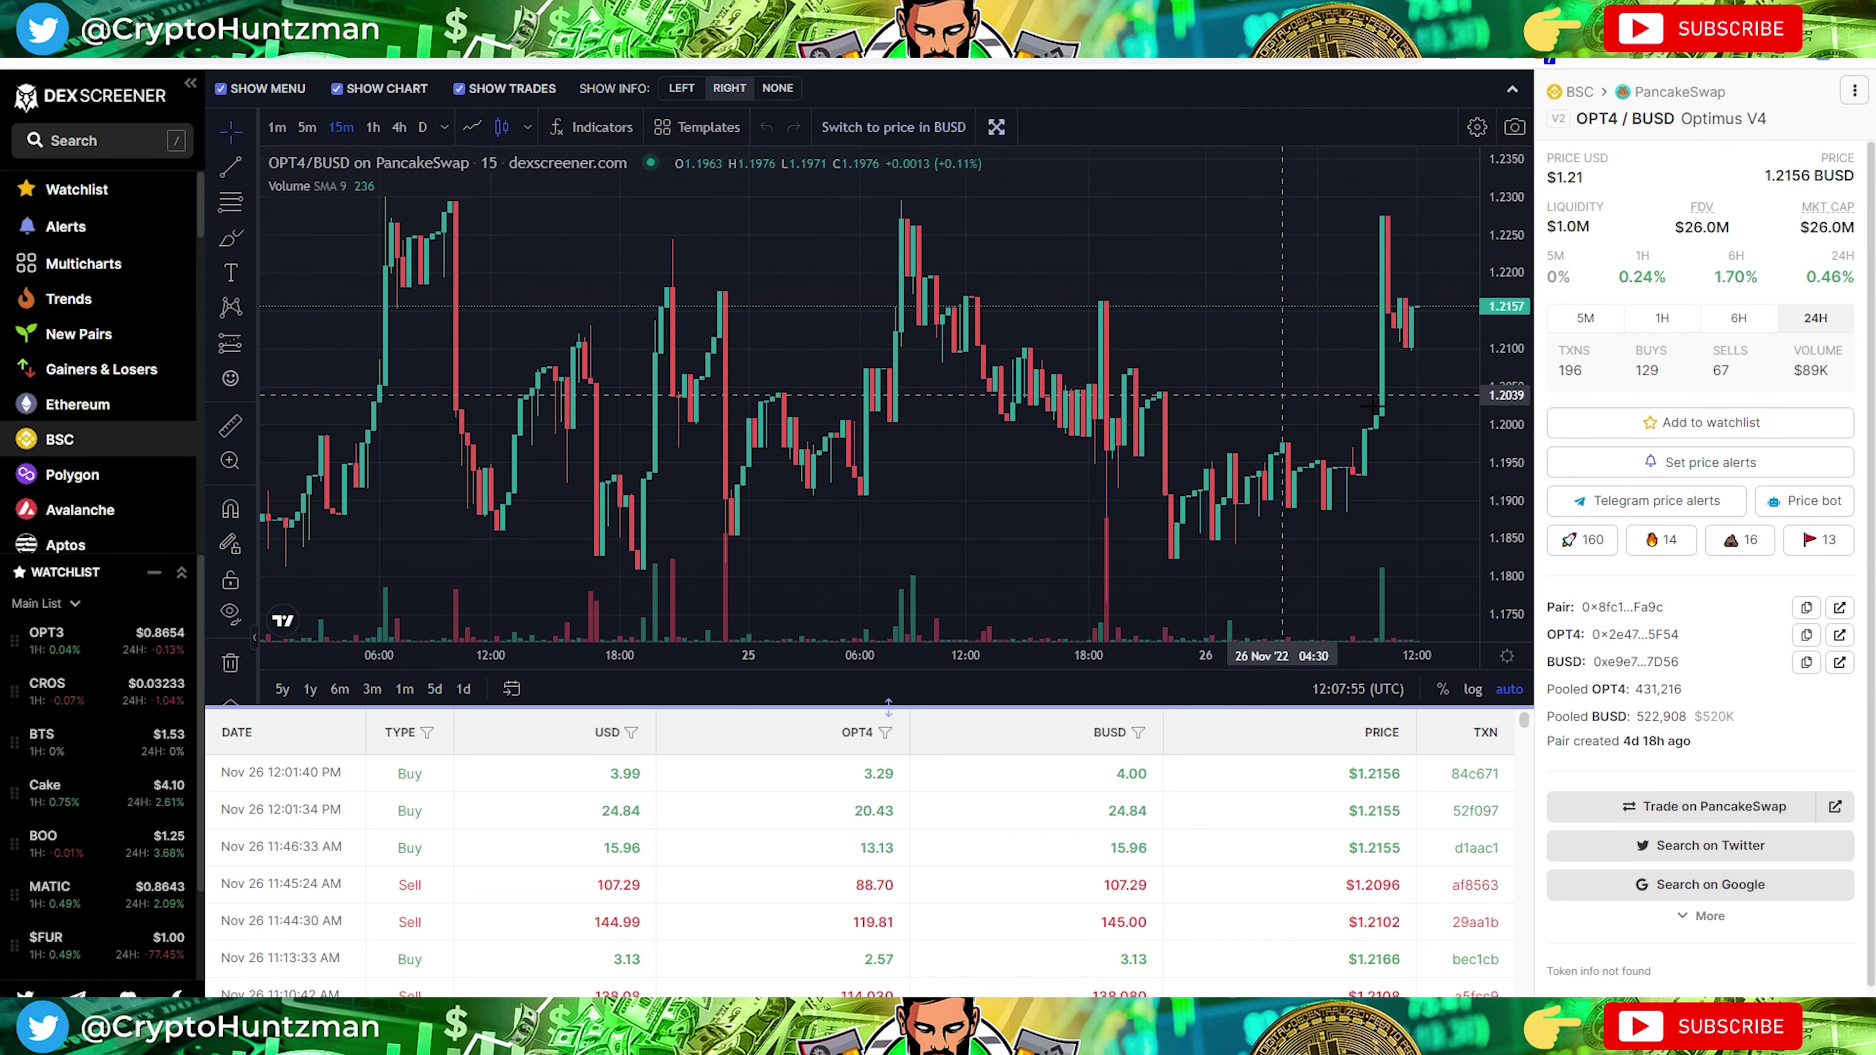
pyautogui.moveTo(1507, 309); pyautogui.dragTo(1507, 347)
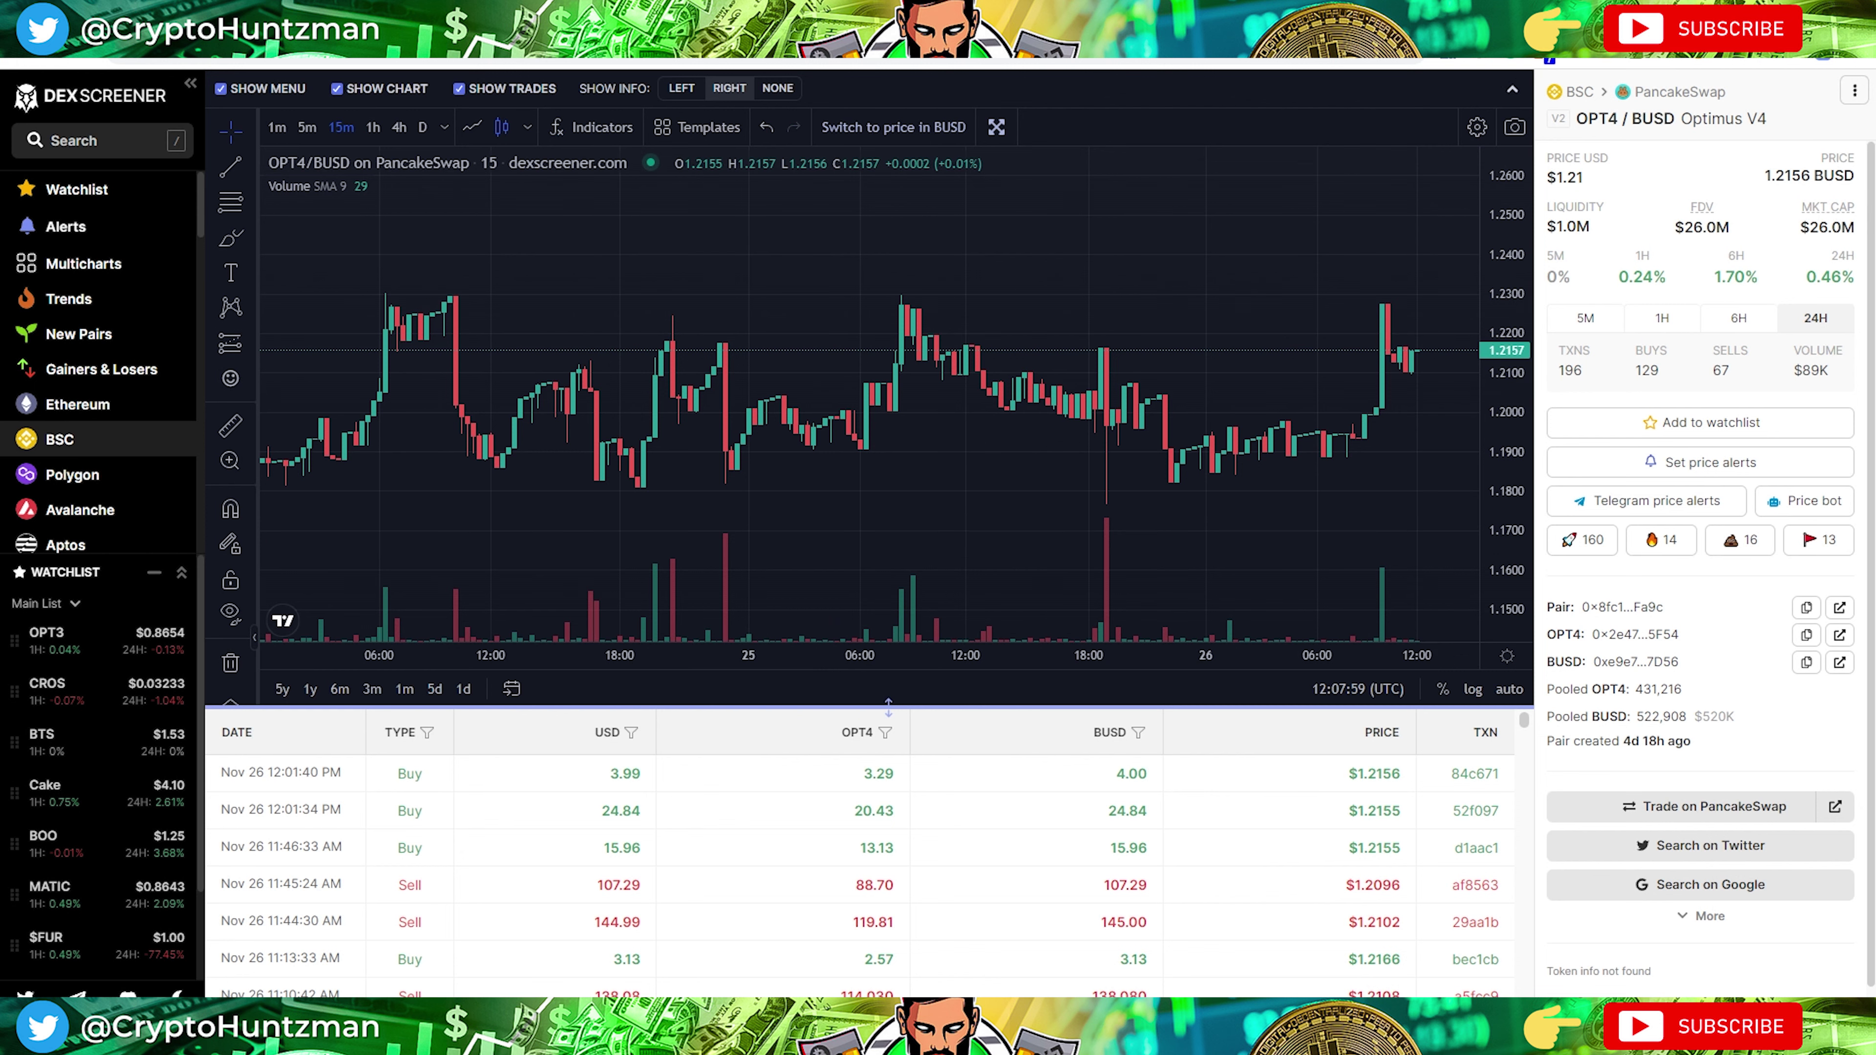
# Switch to the Google Sheets tracker and set the daily income of Optimus to 13.90.
pyautogui.hotkey('ctrl', 'Tab')
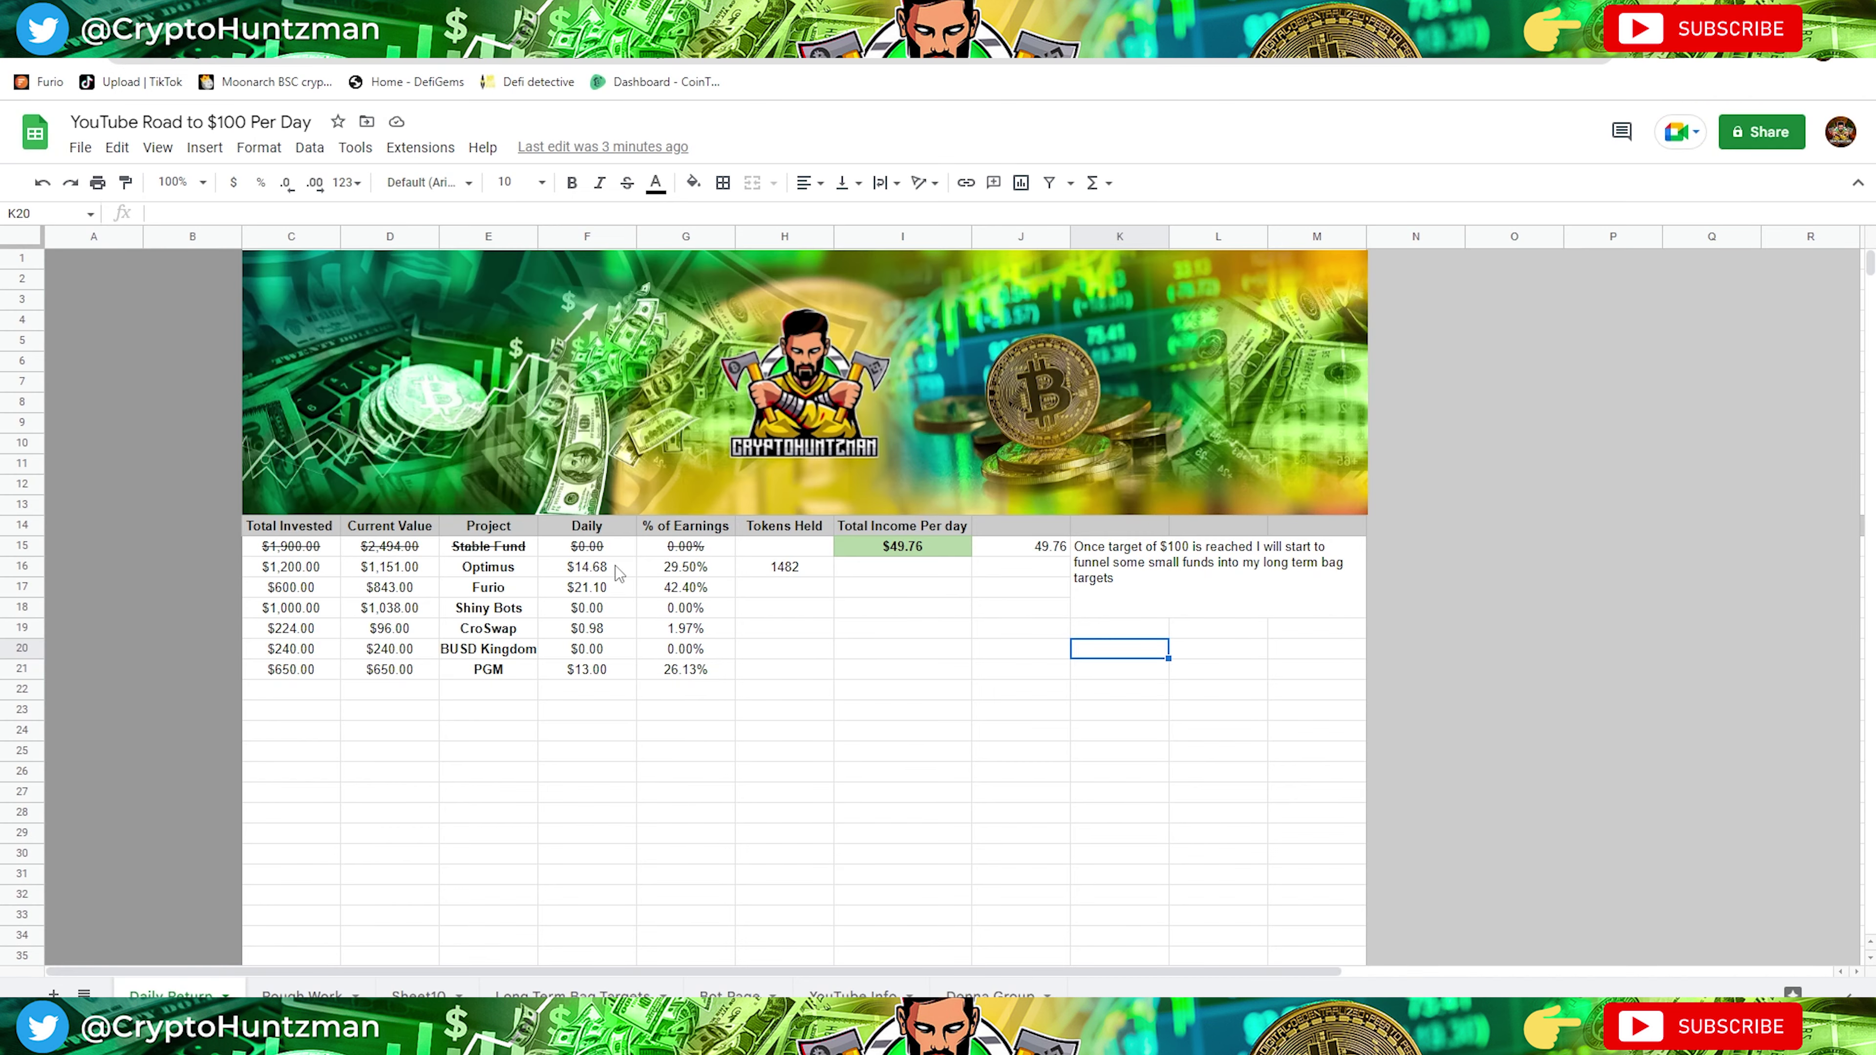
pyautogui.click(591, 566)
pyautogui.doubleClick(570, 566)
pyautogui.write('13.90')
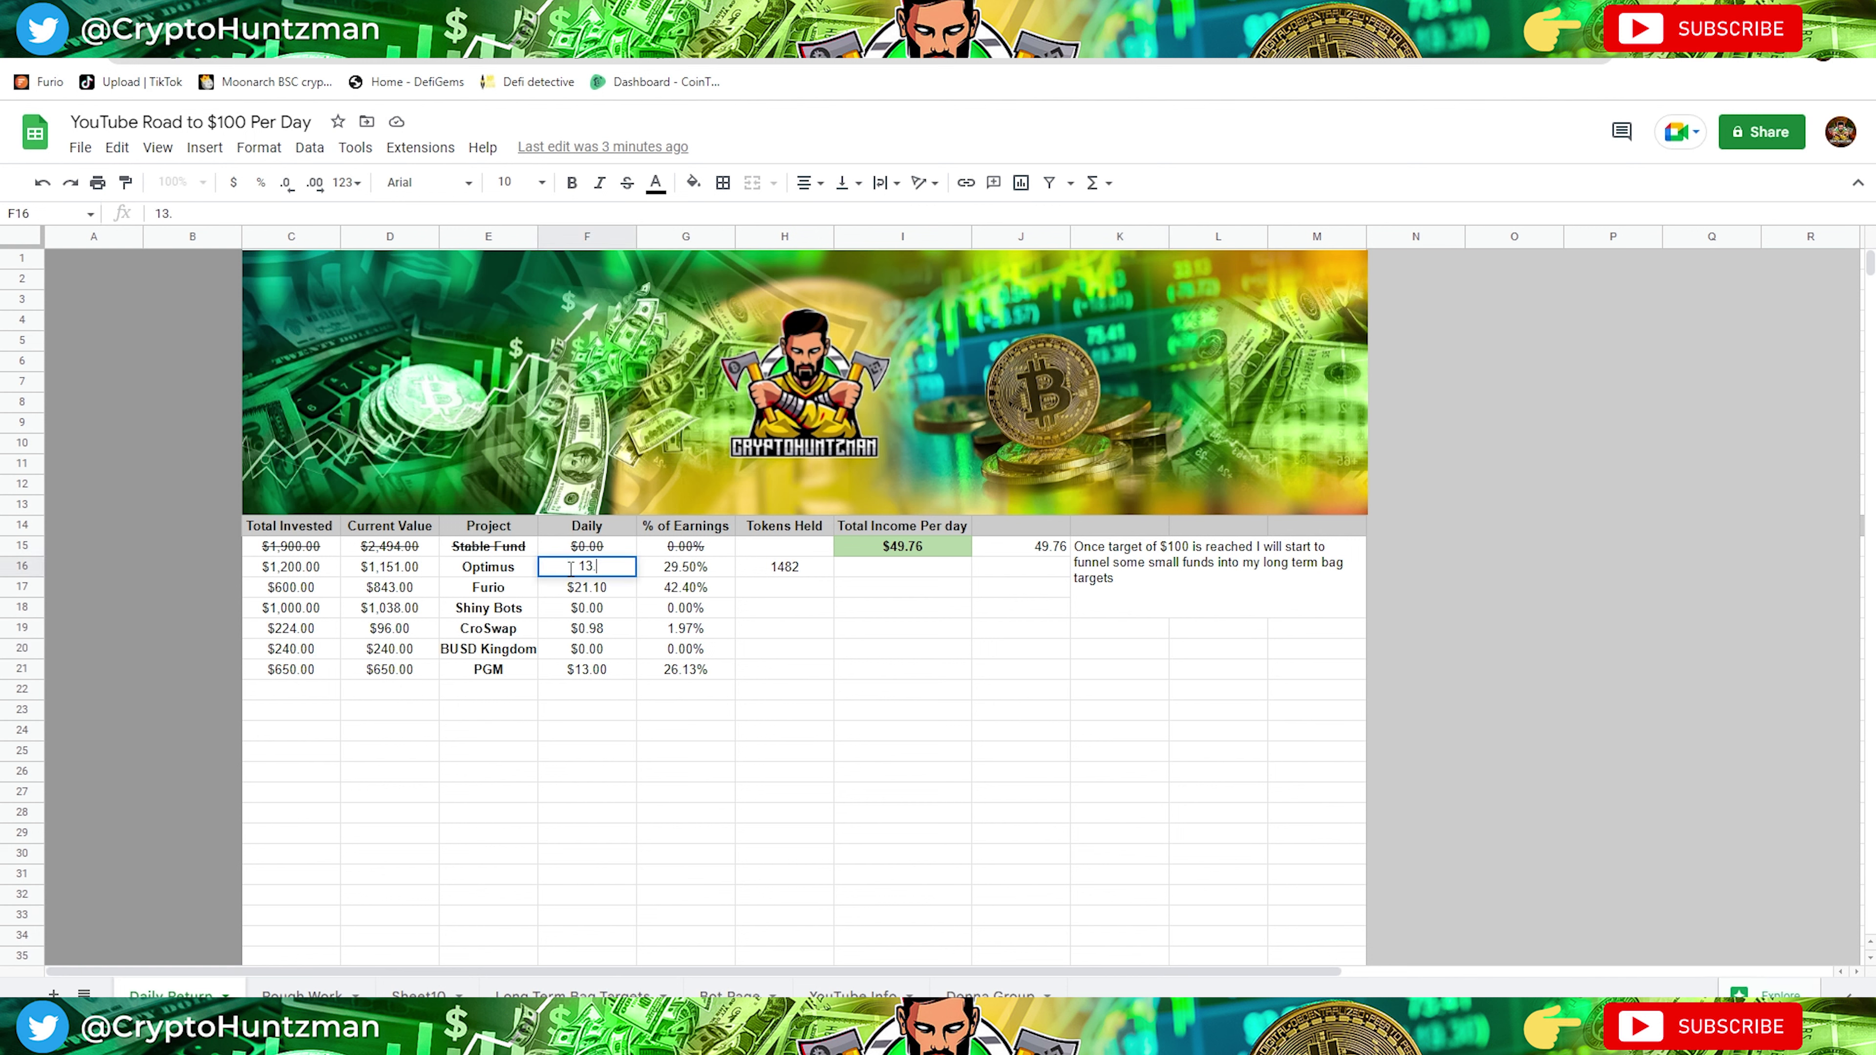
pyautogui.click(1042, 552)
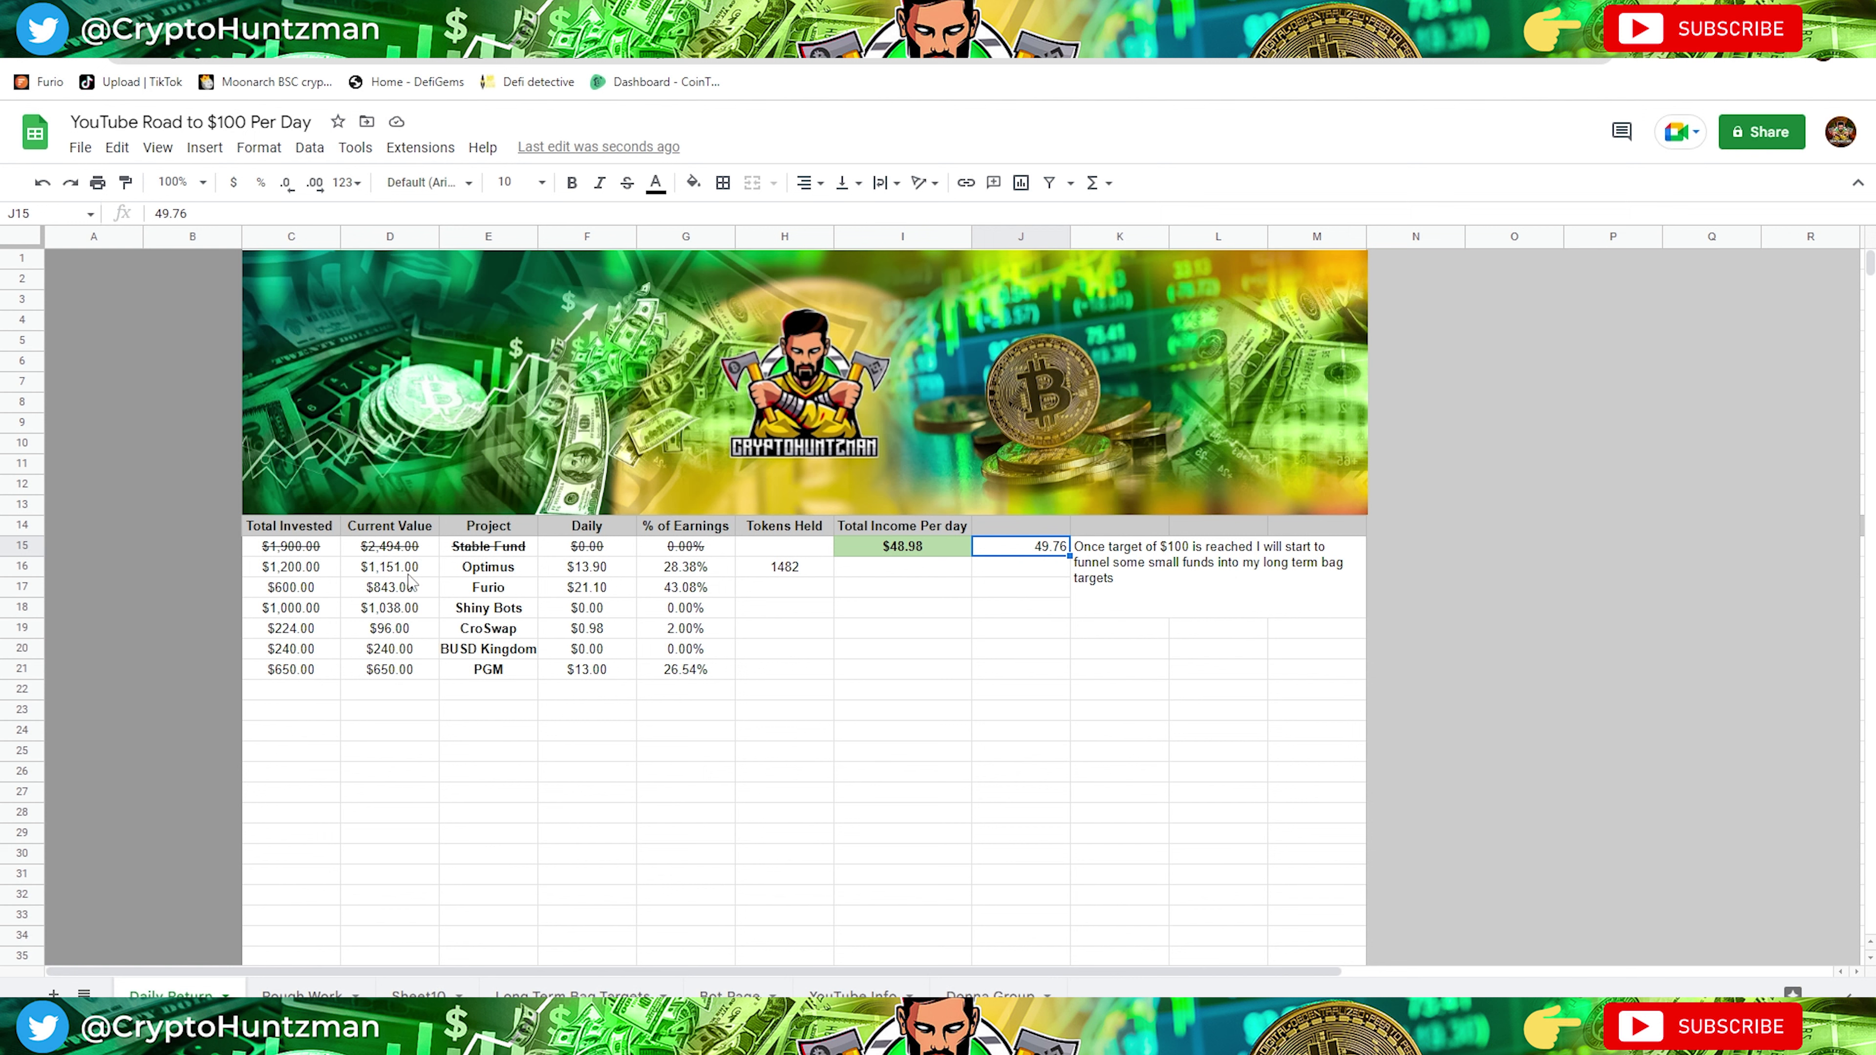
# Set the current value of Optimus to 1389.
pyautogui.doubleClick(410, 567)
pyautogui.moveTo(404, 567); pyautogui.dragTo(387, 567)
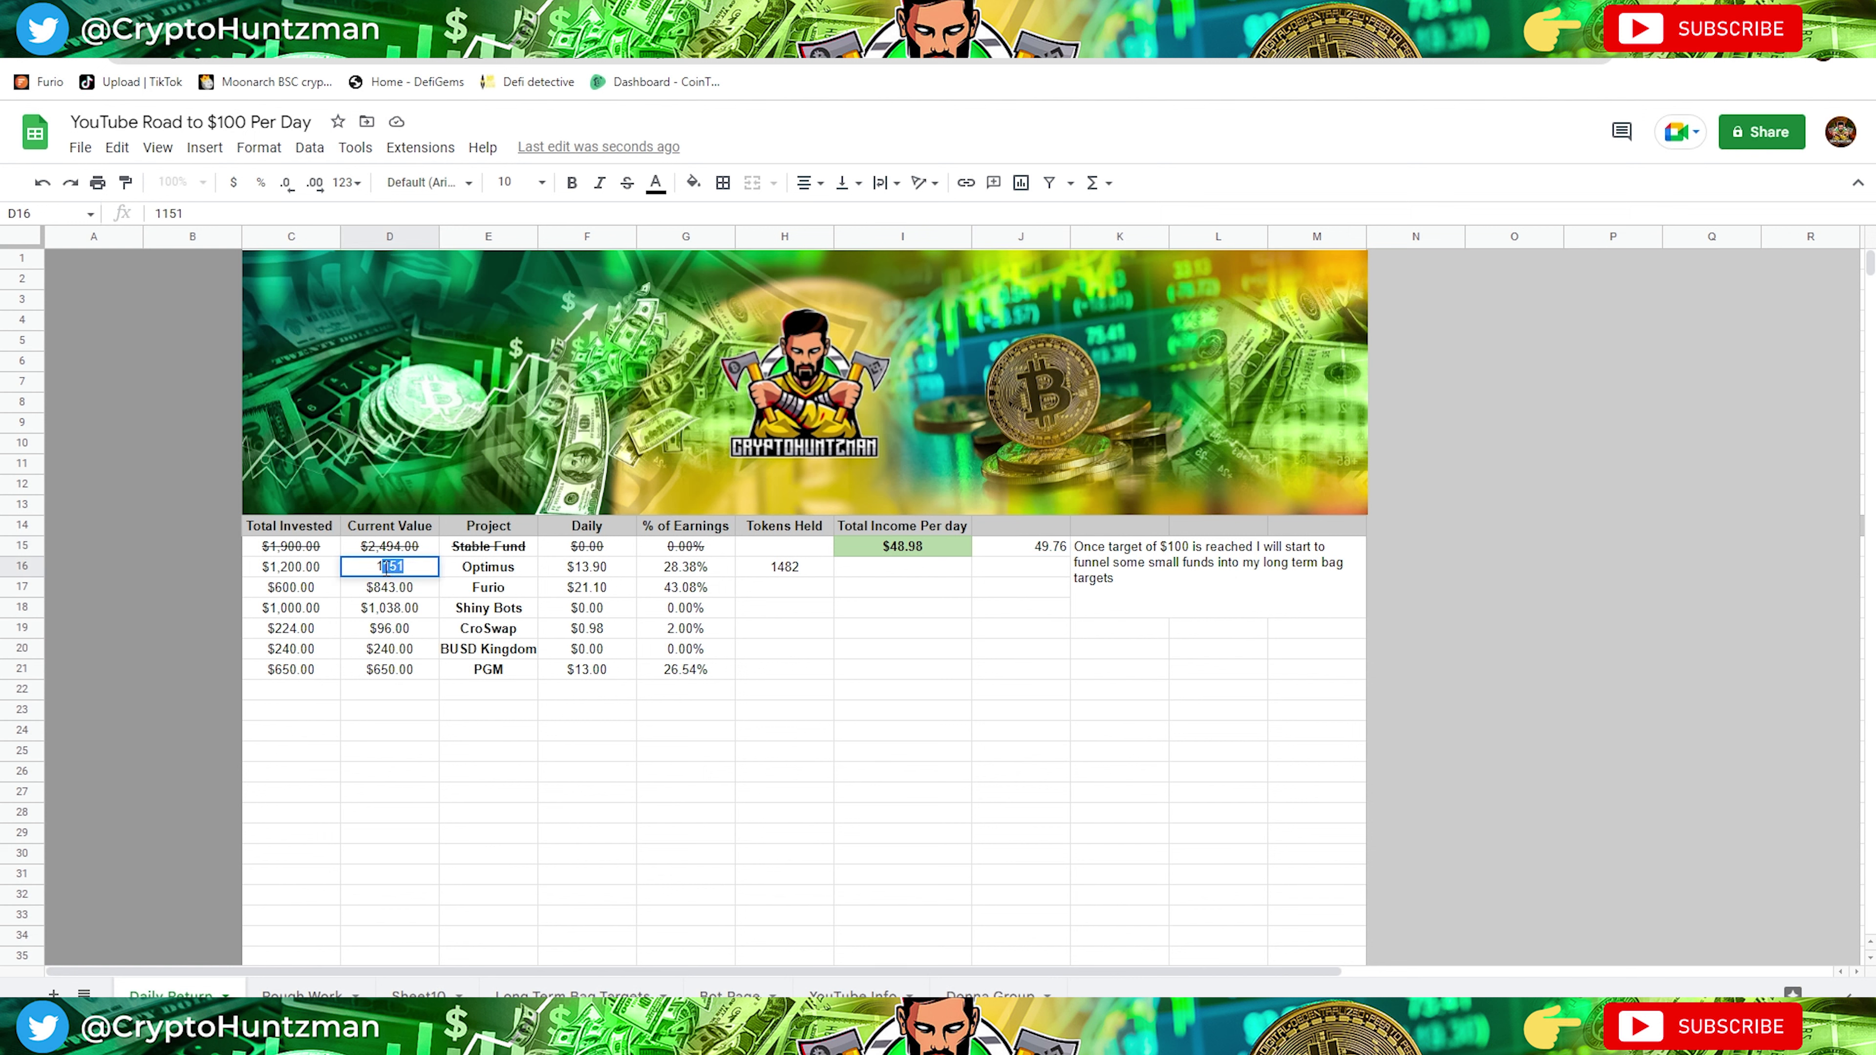
pyautogui.write('389')
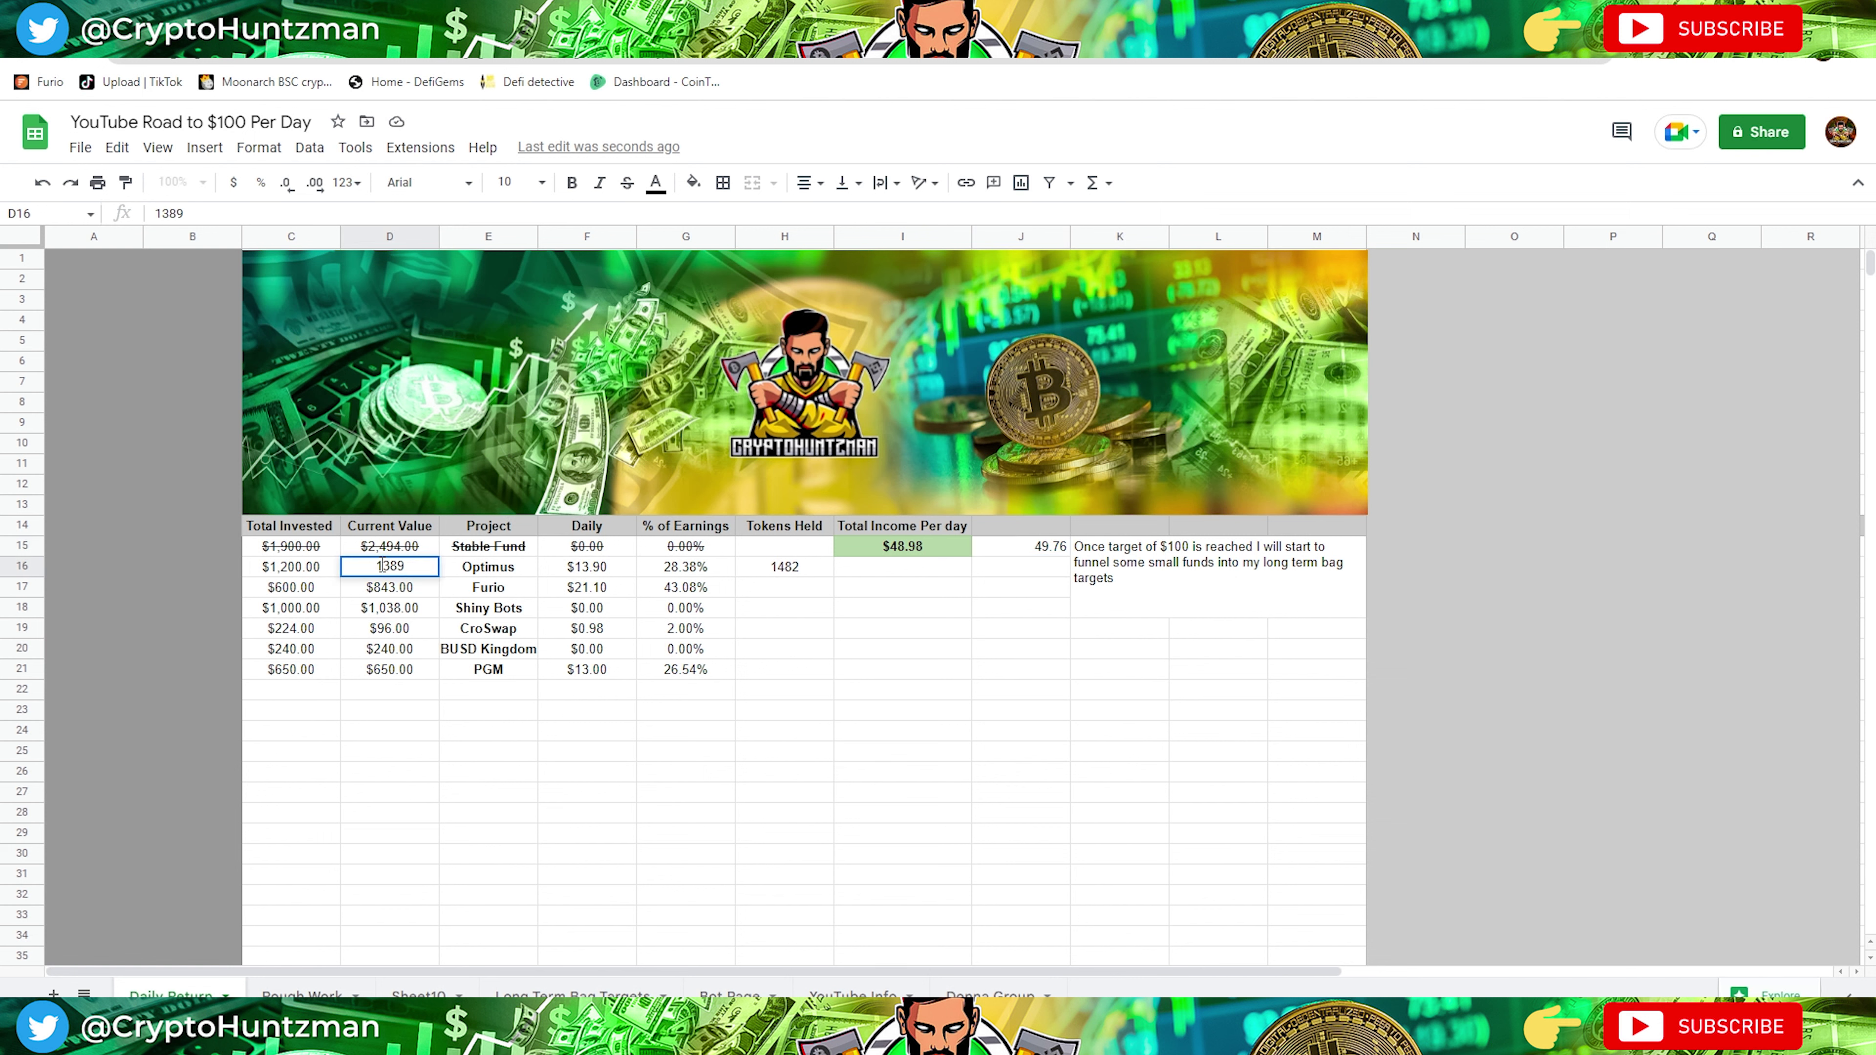
pyautogui.click(1017, 833)
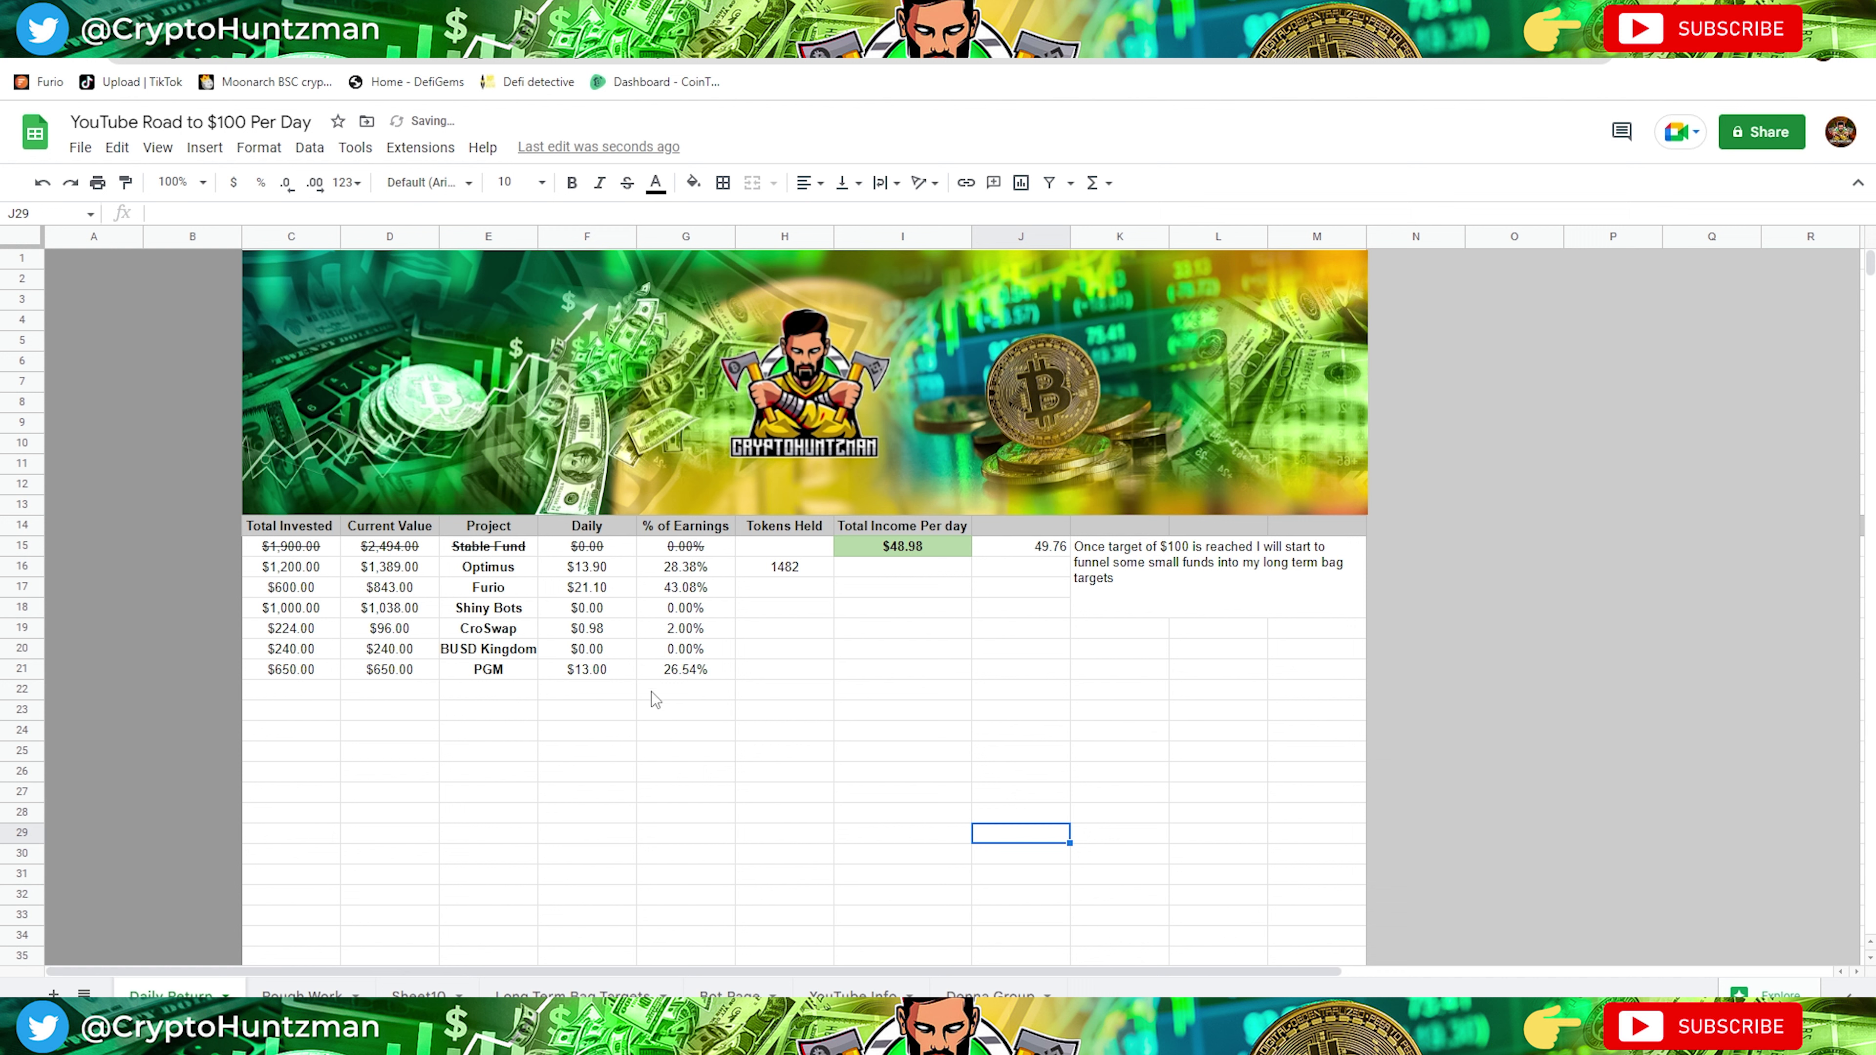
# Check the total invested in Optimus and the Earn per Day USD amount on the Optimus dashboard.
pyautogui.click(285, 574)
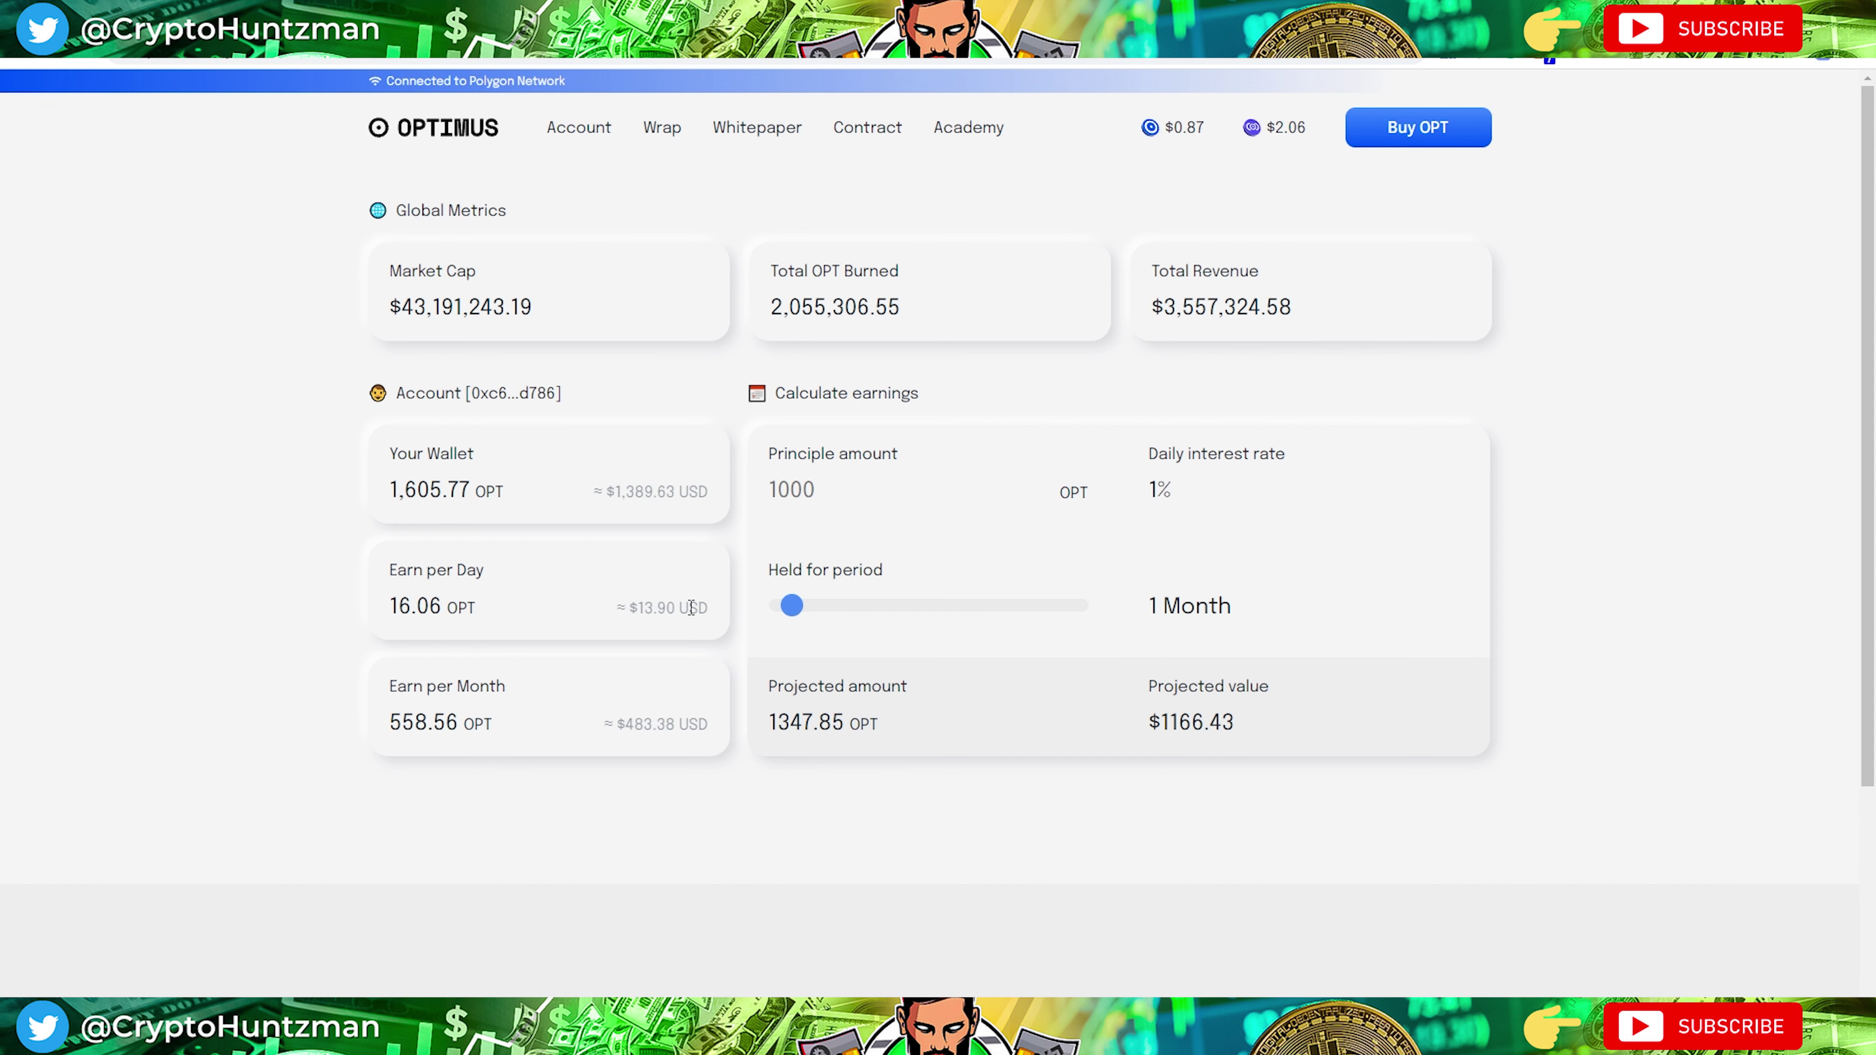
pyautogui.moveTo(675, 612); pyautogui.dragTo(633, 610)
pyautogui.click(952, 1042)
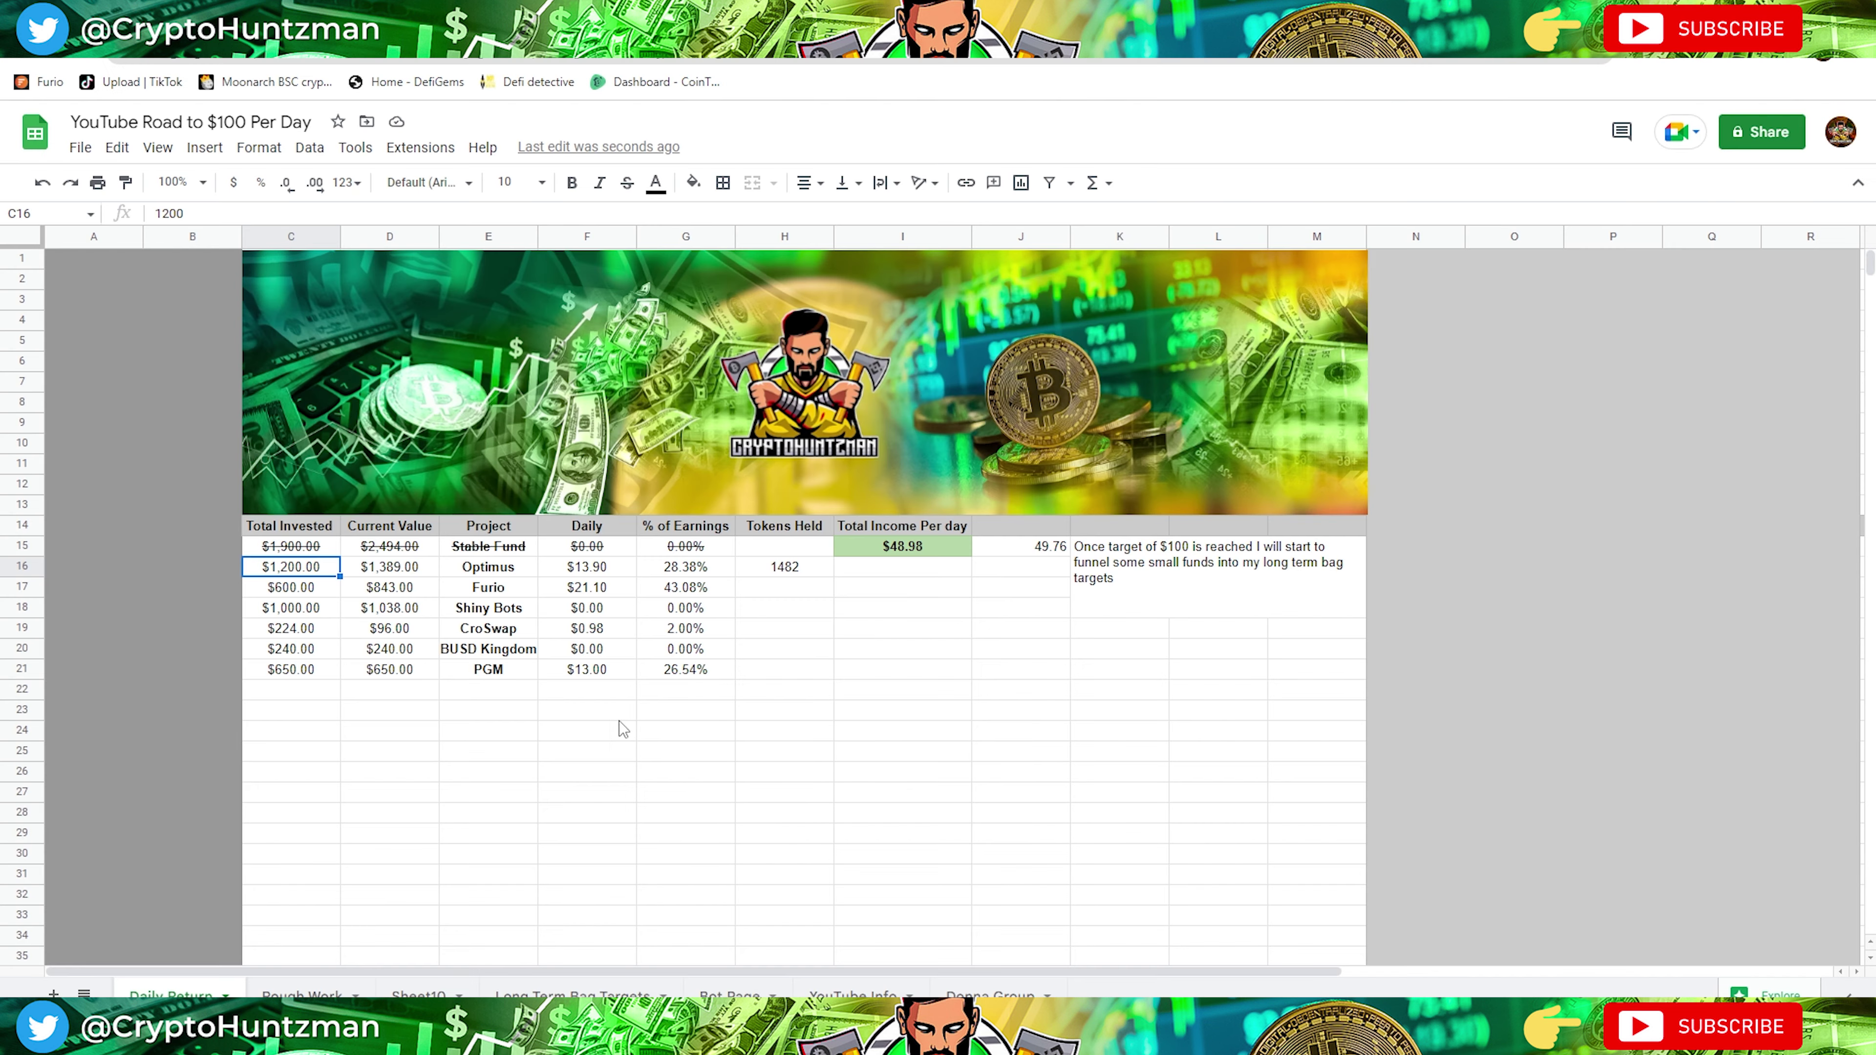
# Highlight the Furio row in the tracker, then switch to the Furio Furvault page.
pyautogui.moveTo(337, 589); pyautogui.dragTo(687, 595)
pyautogui.click(817, 691)
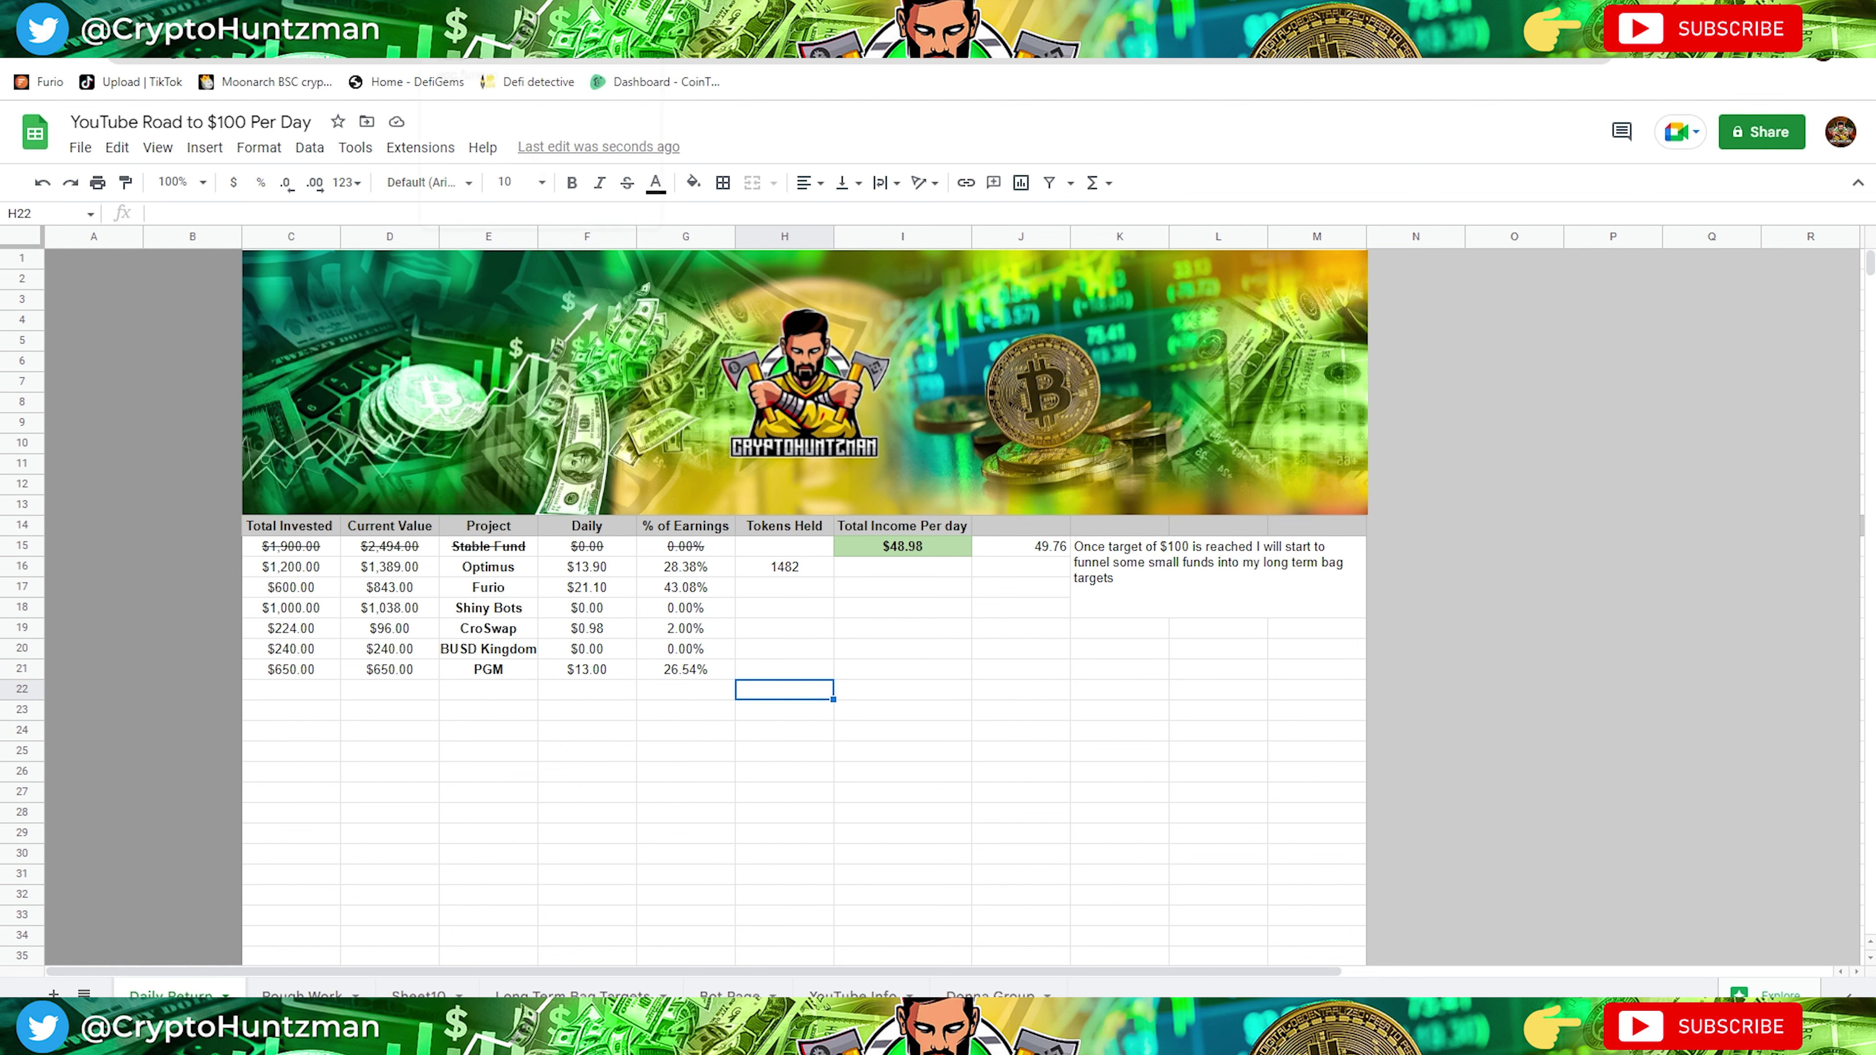
pyautogui.click(502, 45)
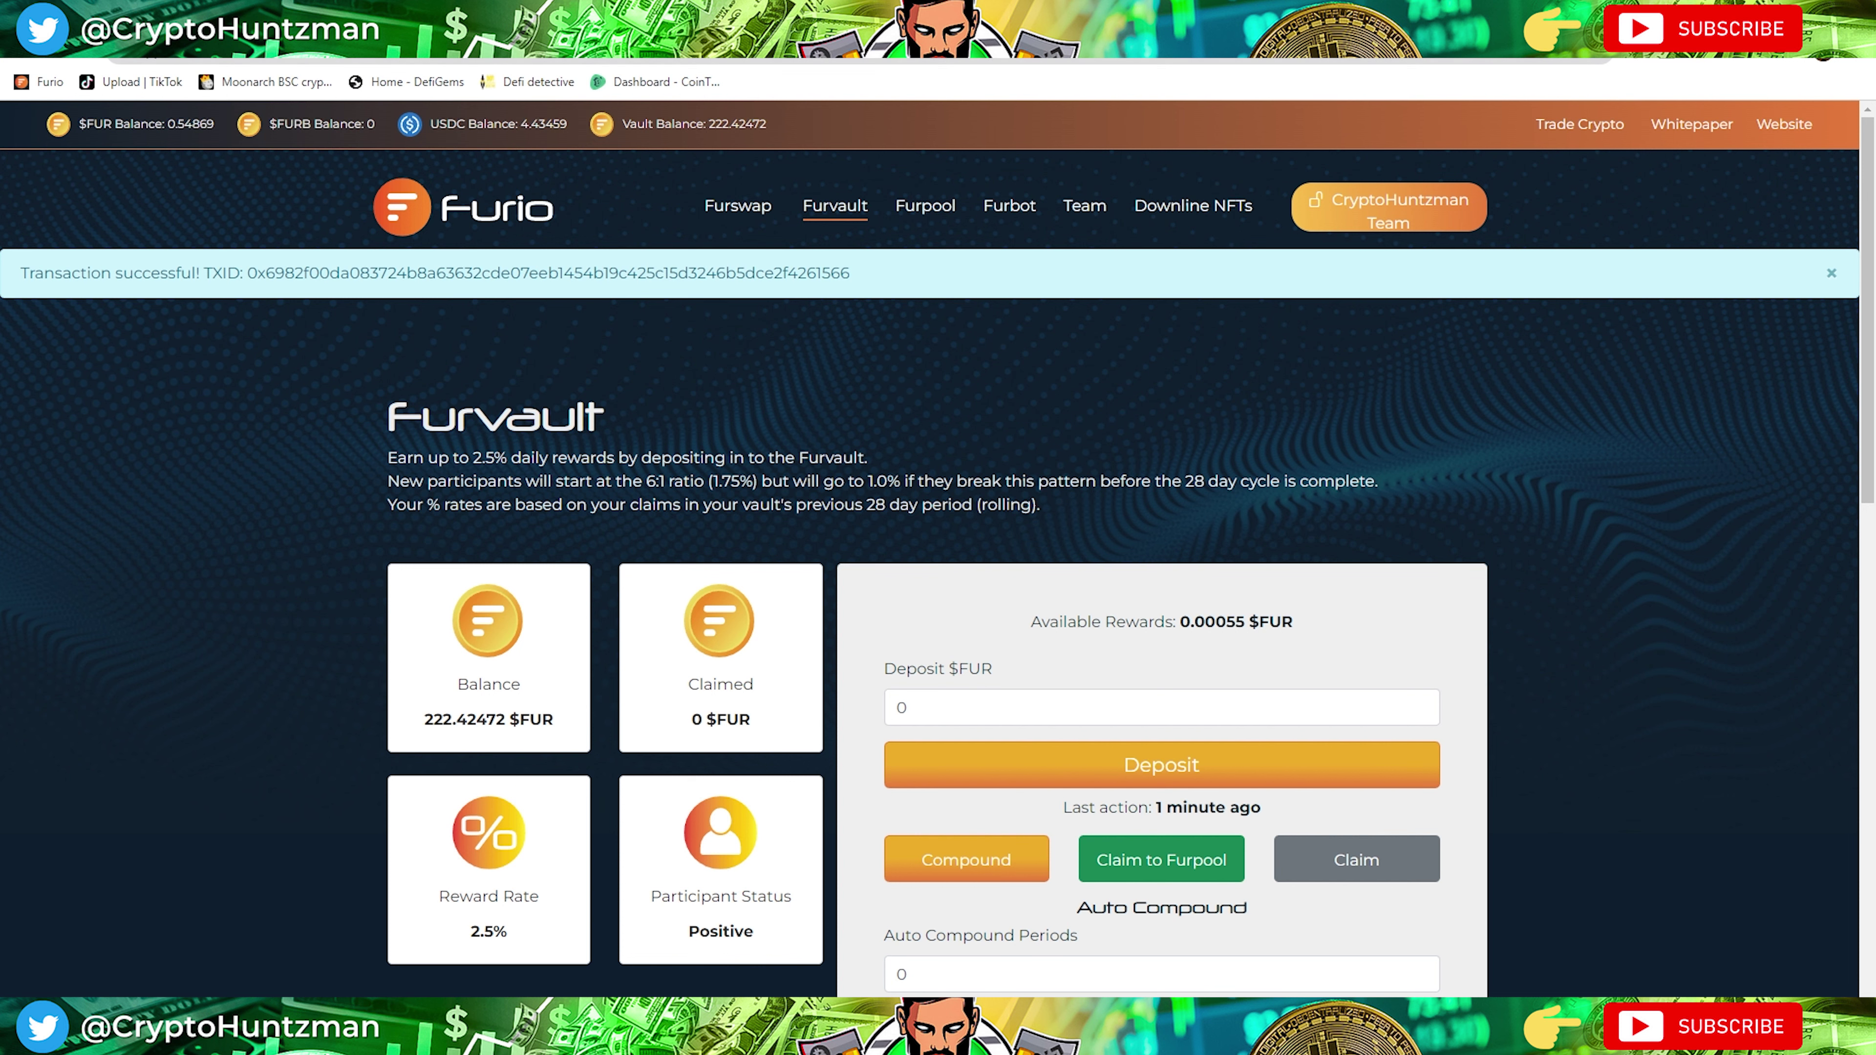
# Examine the November price history and the sharp price drop on DEX Screener's $FUR/USDC chart.
pyautogui.click(414, 28)
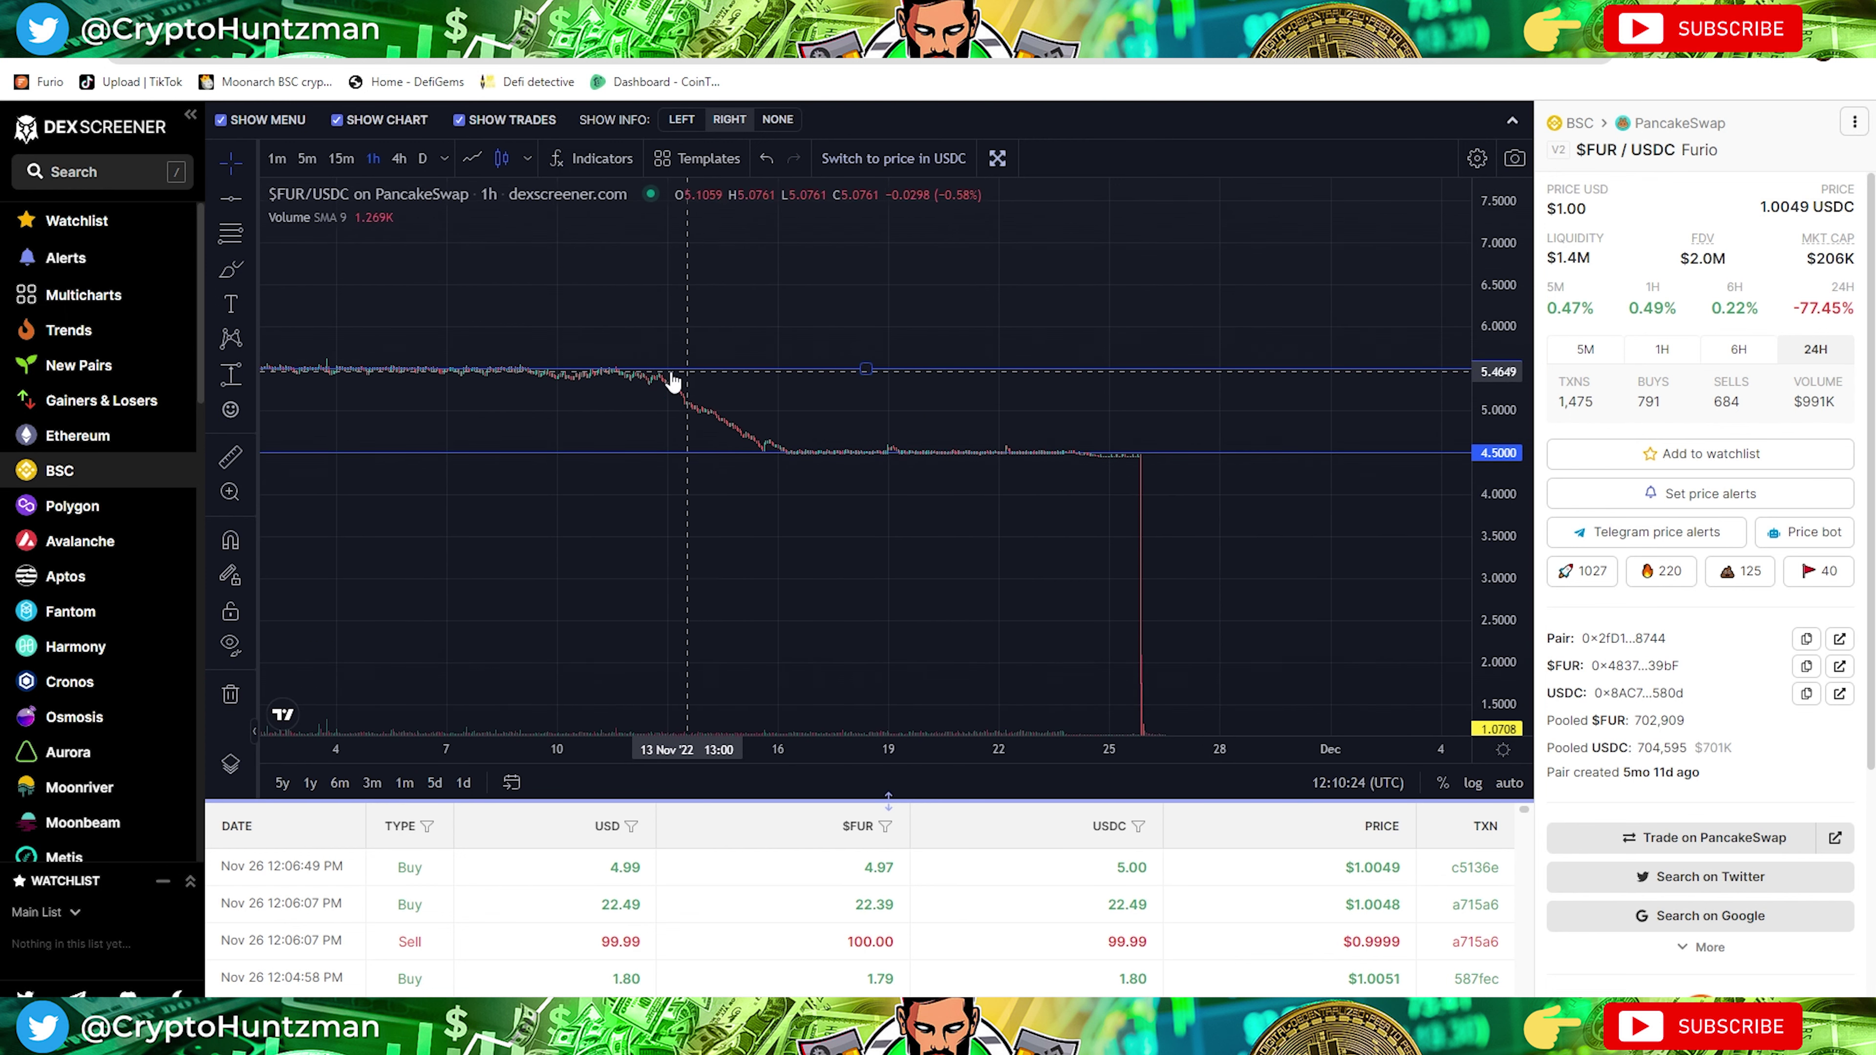
pyautogui.hscroll(-5, 551, 420)
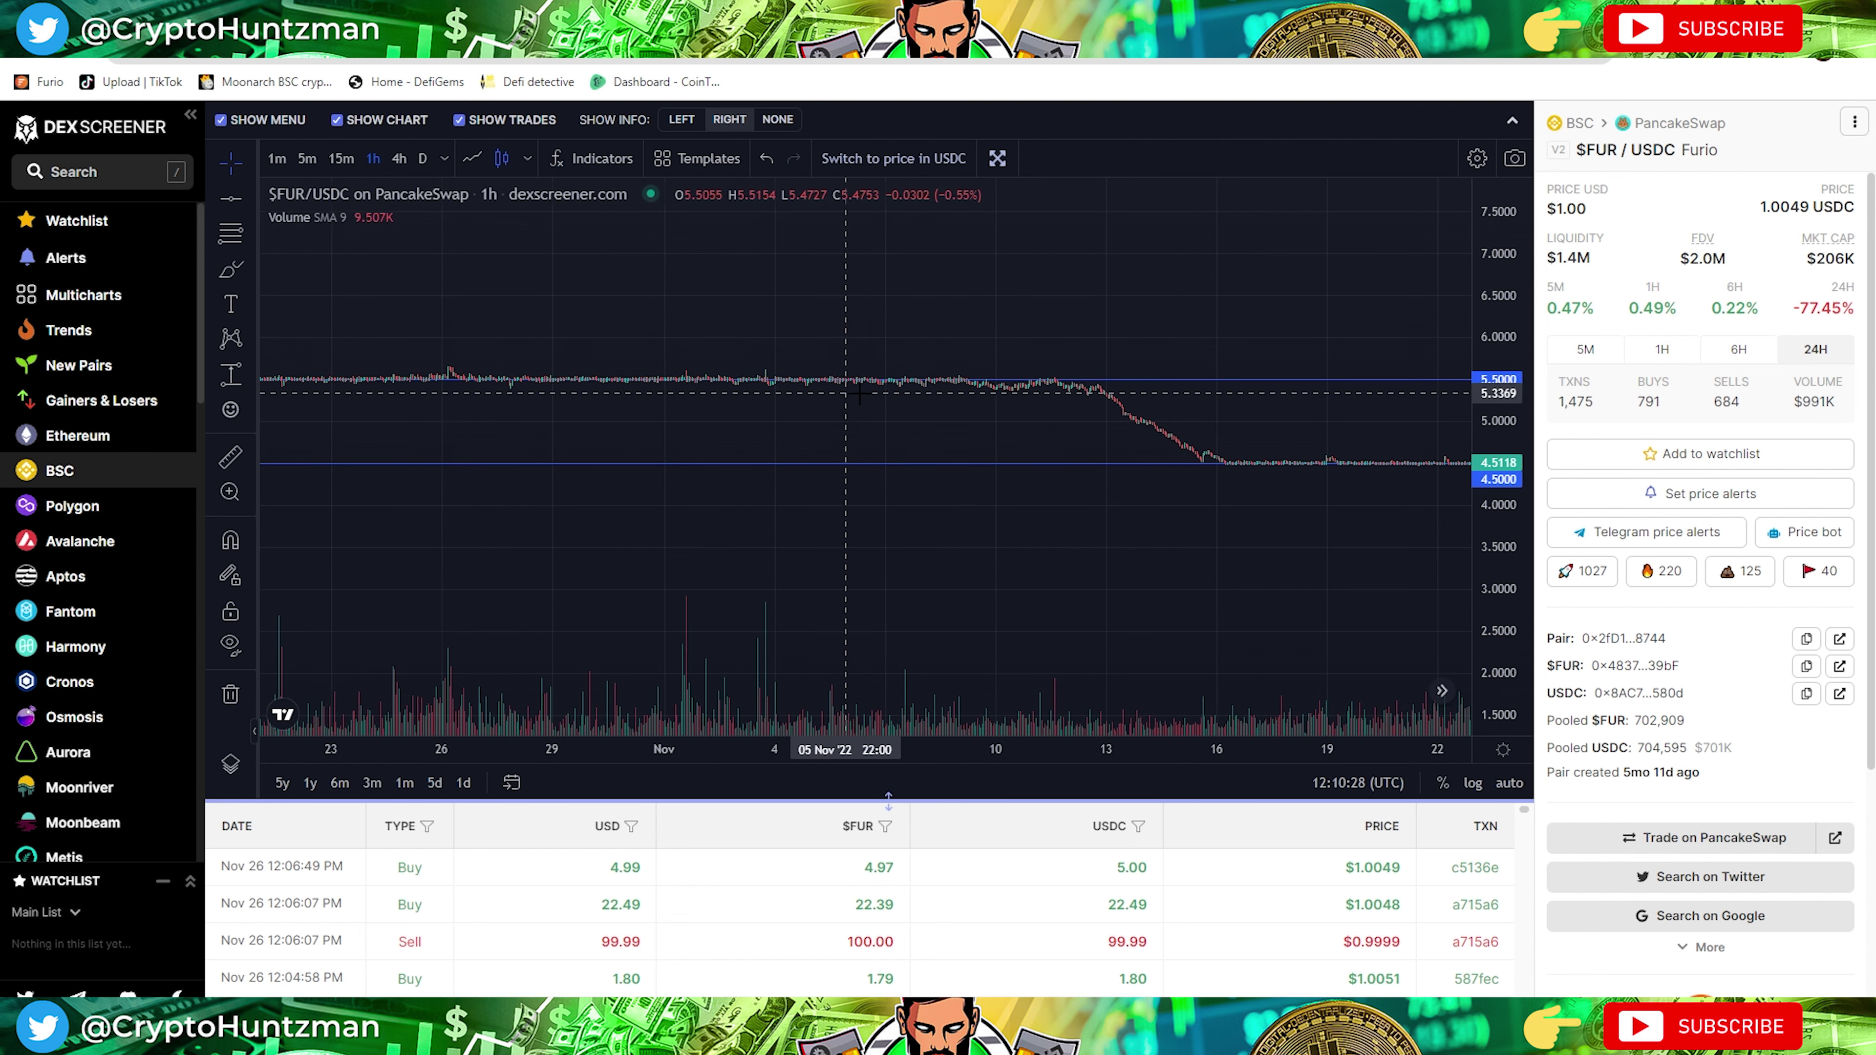
pyautogui.hscroll(5, 988, 591)
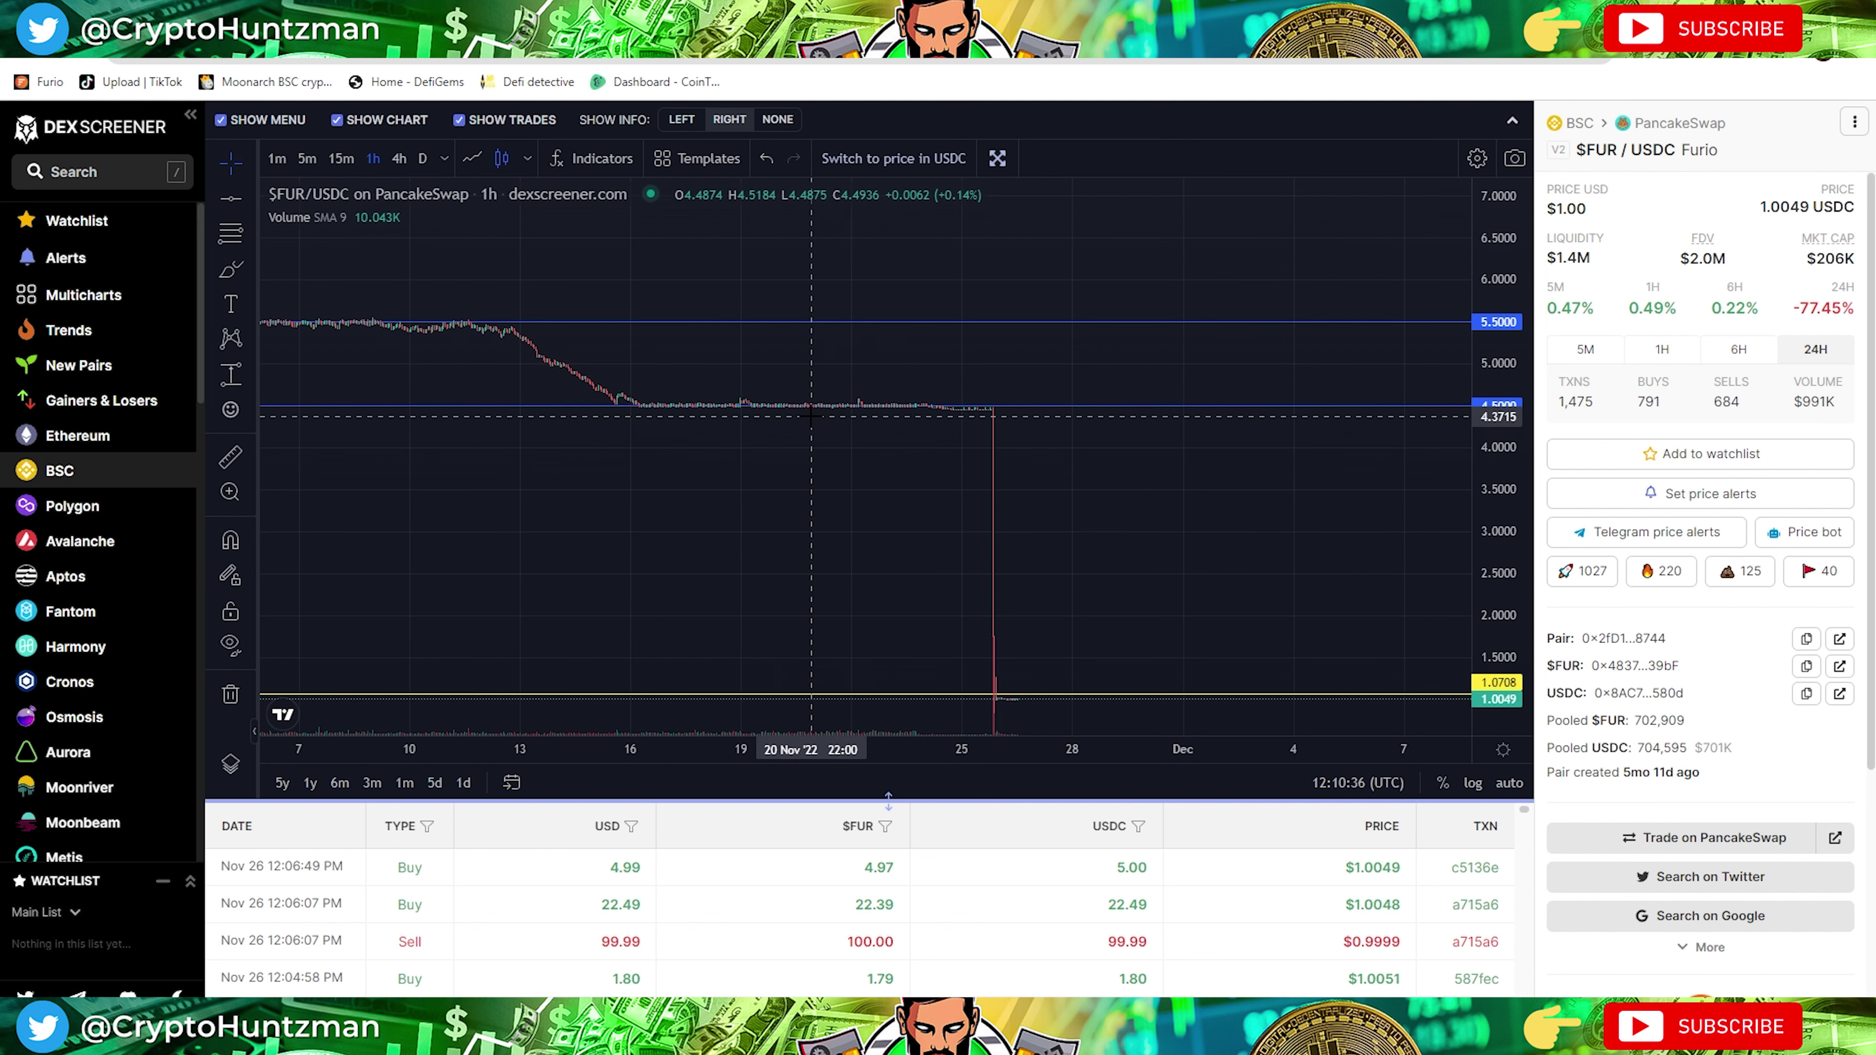
pyautogui.moveTo(1505, 388); pyautogui.dragTo(1505, 418)
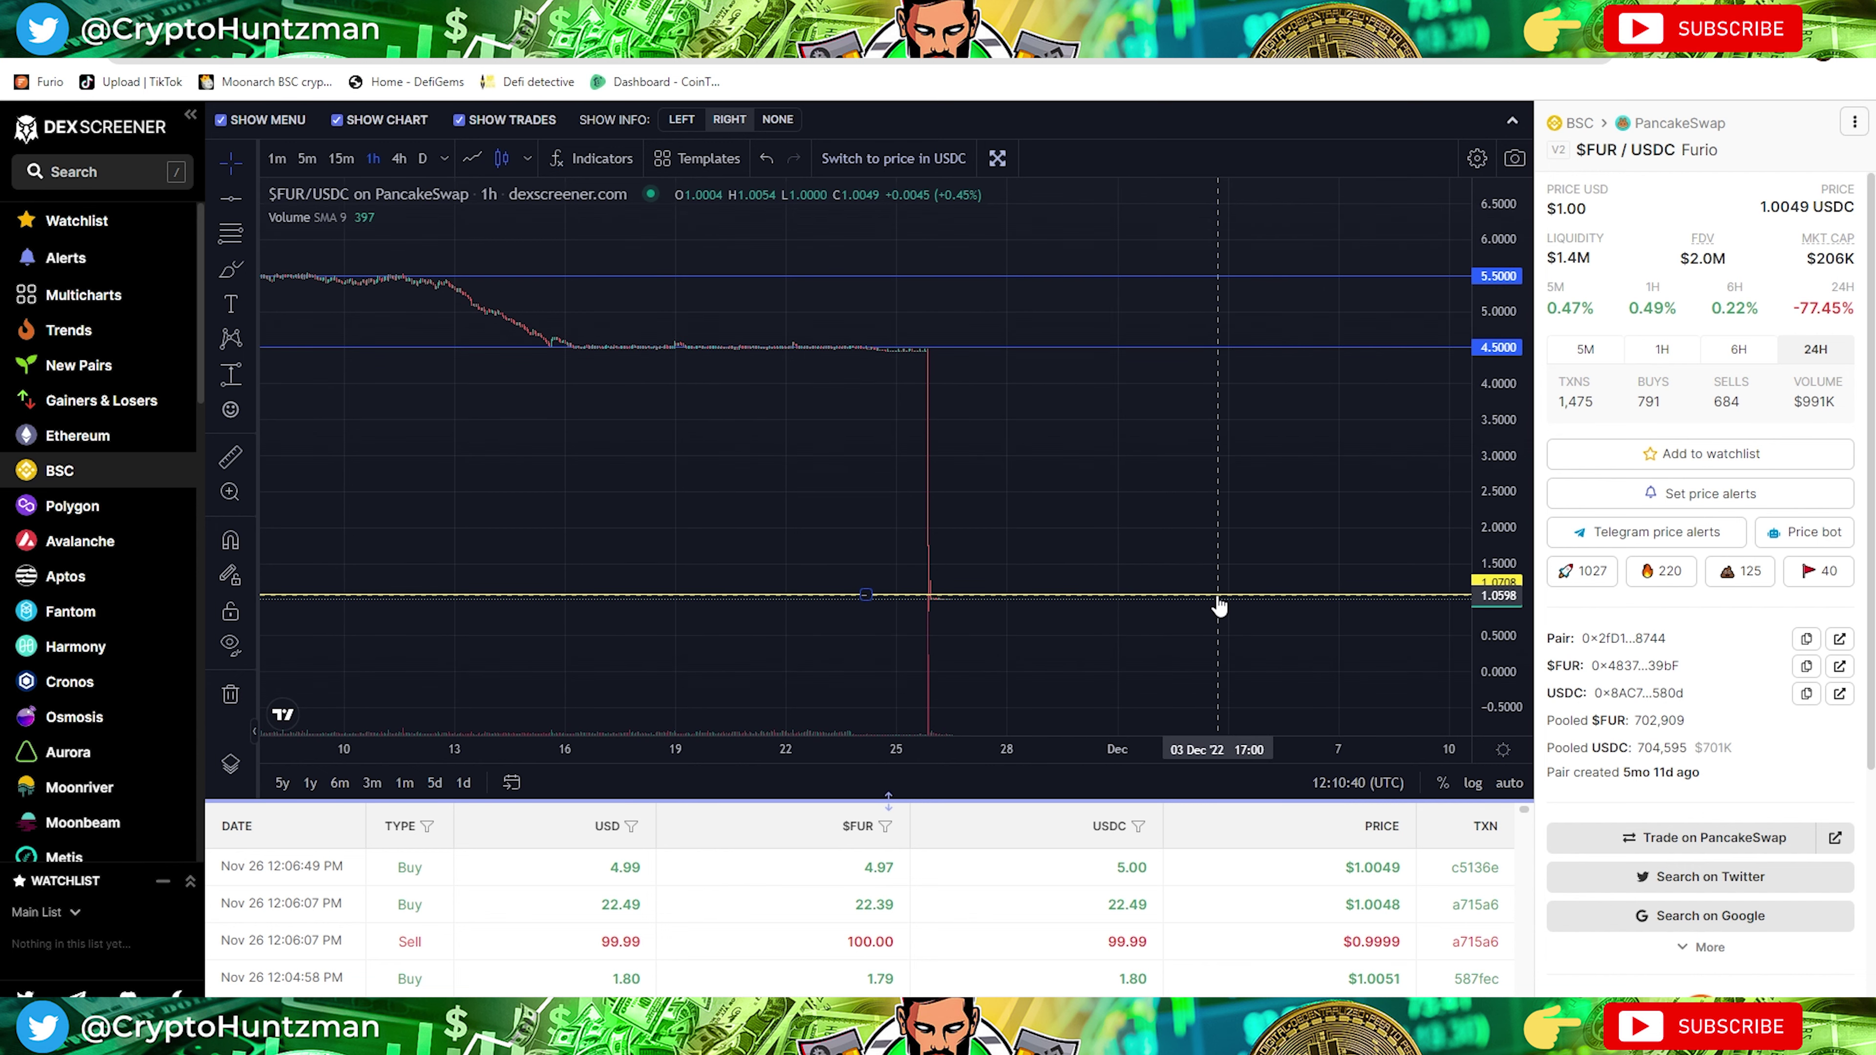
pyautogui.moveTo(1479, 510); pyautogui.dragTo(1479, 436)
pyautogui.moveTo(1296, 557); pyautogui.dragTo(1276, 273)
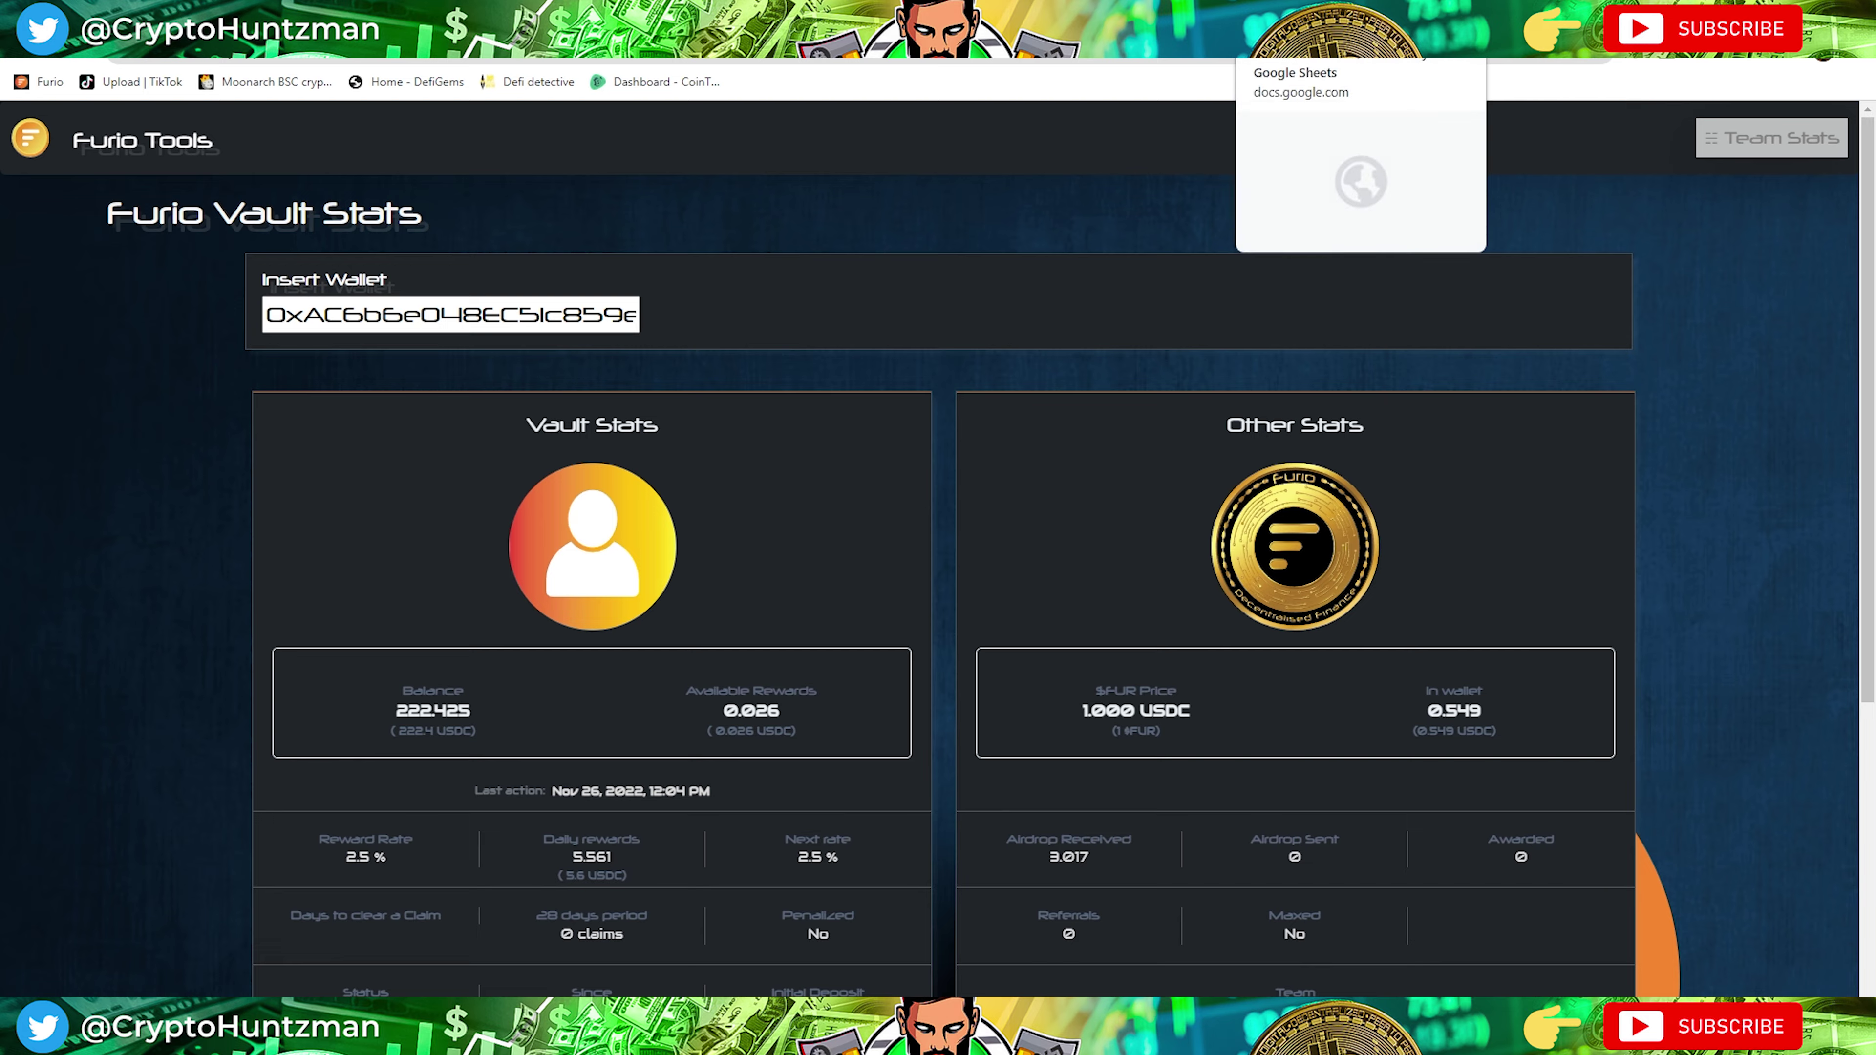
# Switch to the Google Sheets tracker and set Furio's daily income to 5.60.
pyautogui.click(1270, 45)
pyautogui.click(598, 591)
pyautogui.doubleClick(598, 589)
pyautogui.moveTo(602, 587); pyautogui.dragTo(563, 586)
pyautogui.write('5.60')
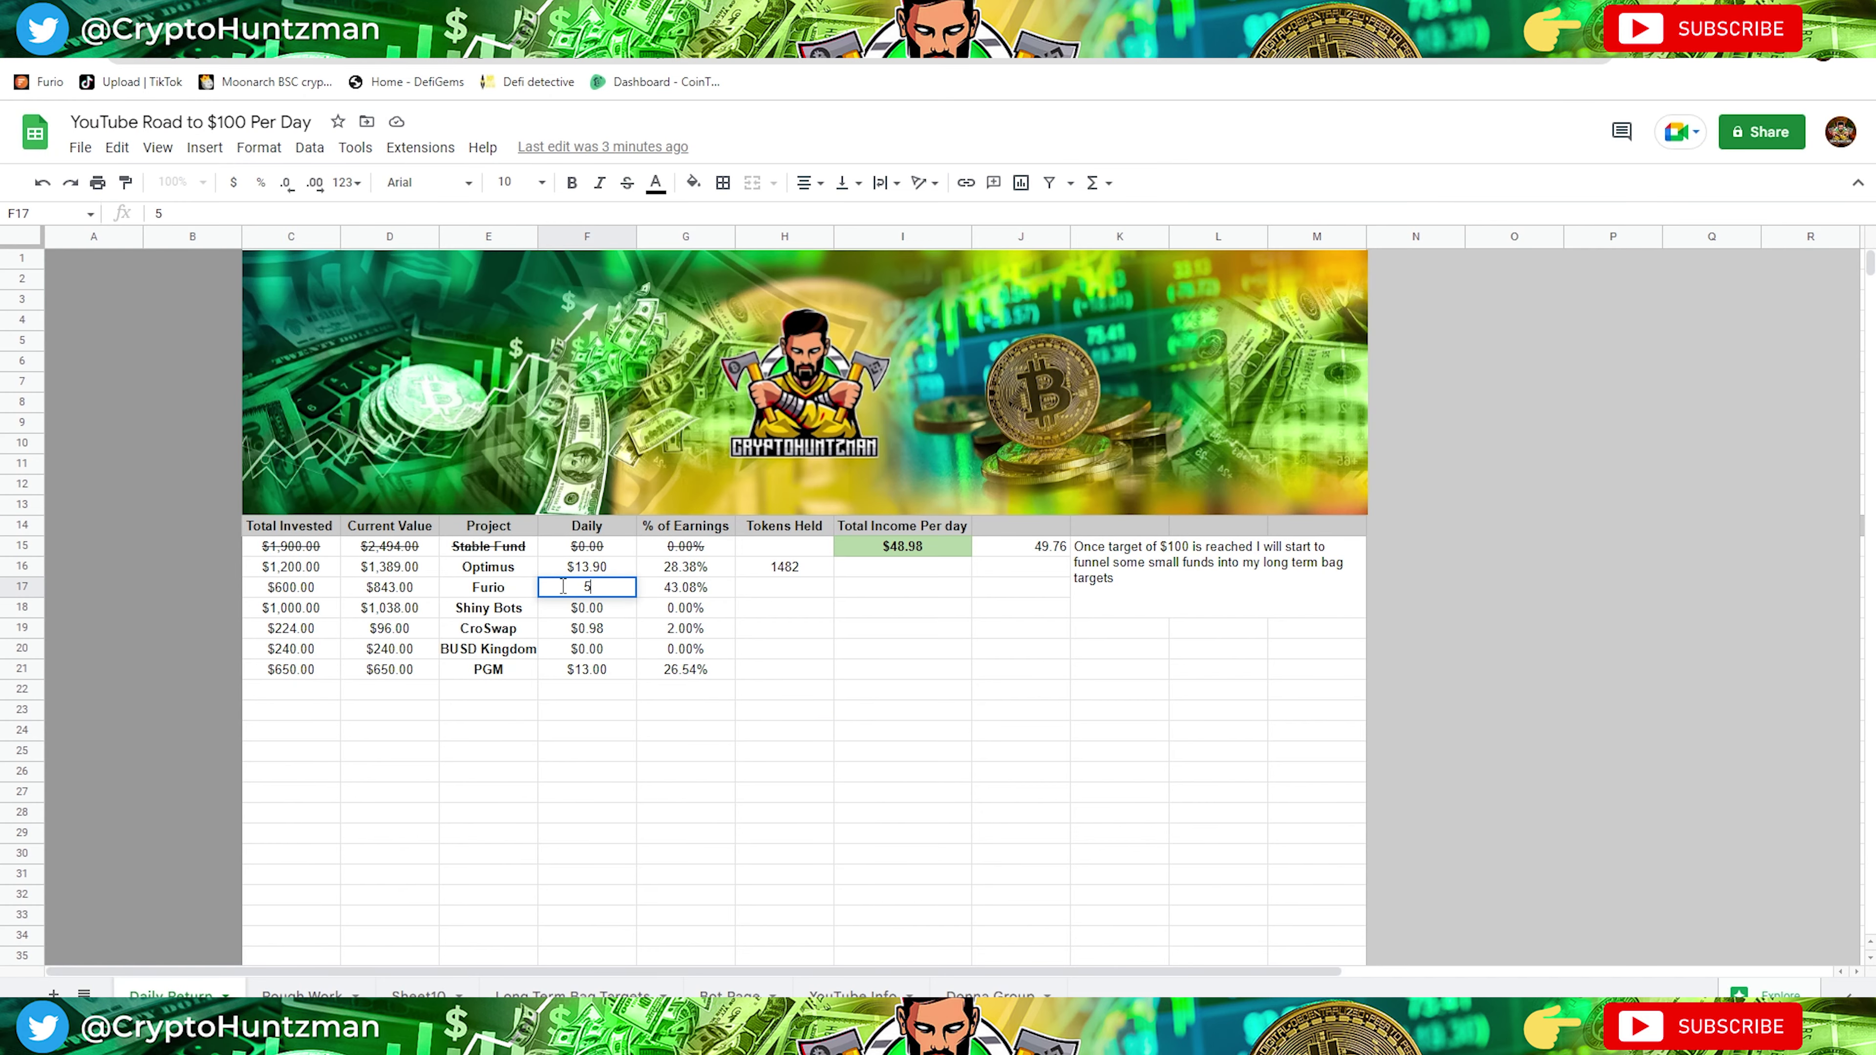
pyautogui.click(831, 814)
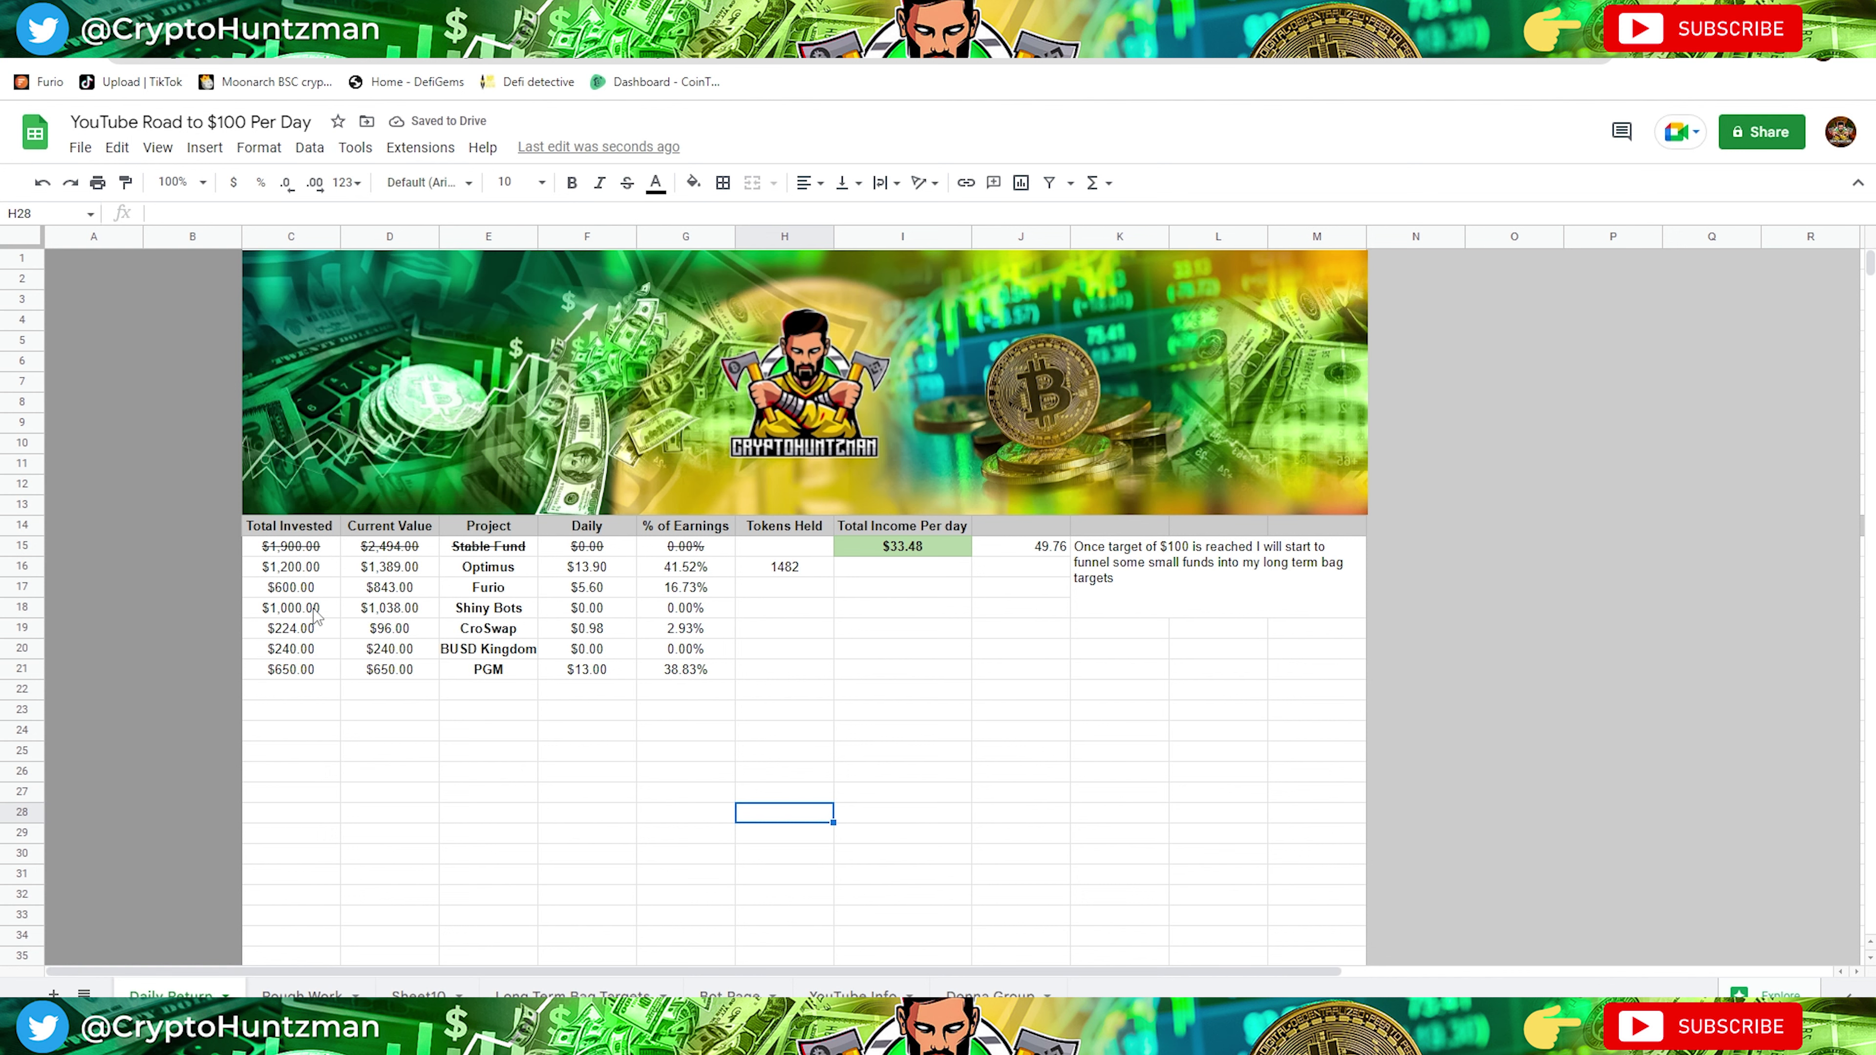
# Check the vault balance on Furio Tools and set Furio's current value in the tracker to 222.
pyautogui.hotkey('ctrl', 'Tab')
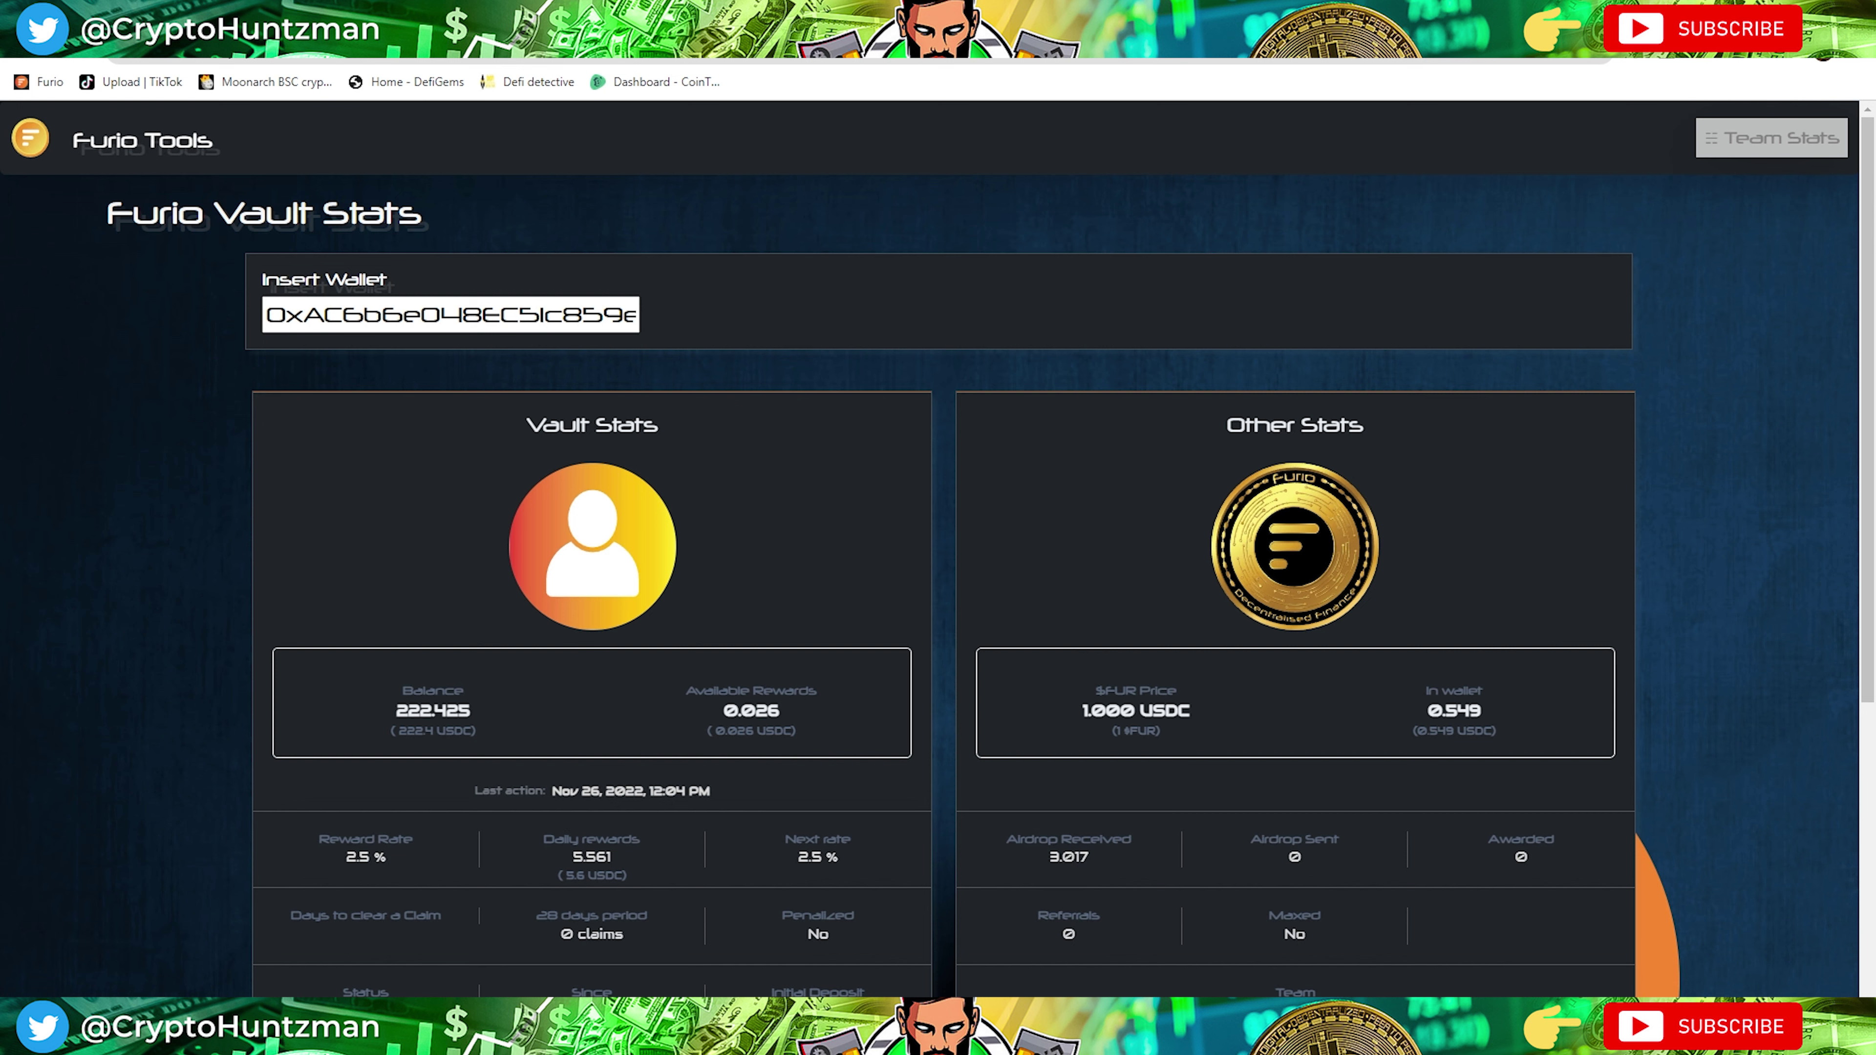
pyautogui.hotkey('ctrl', 'shift', 'Tab')
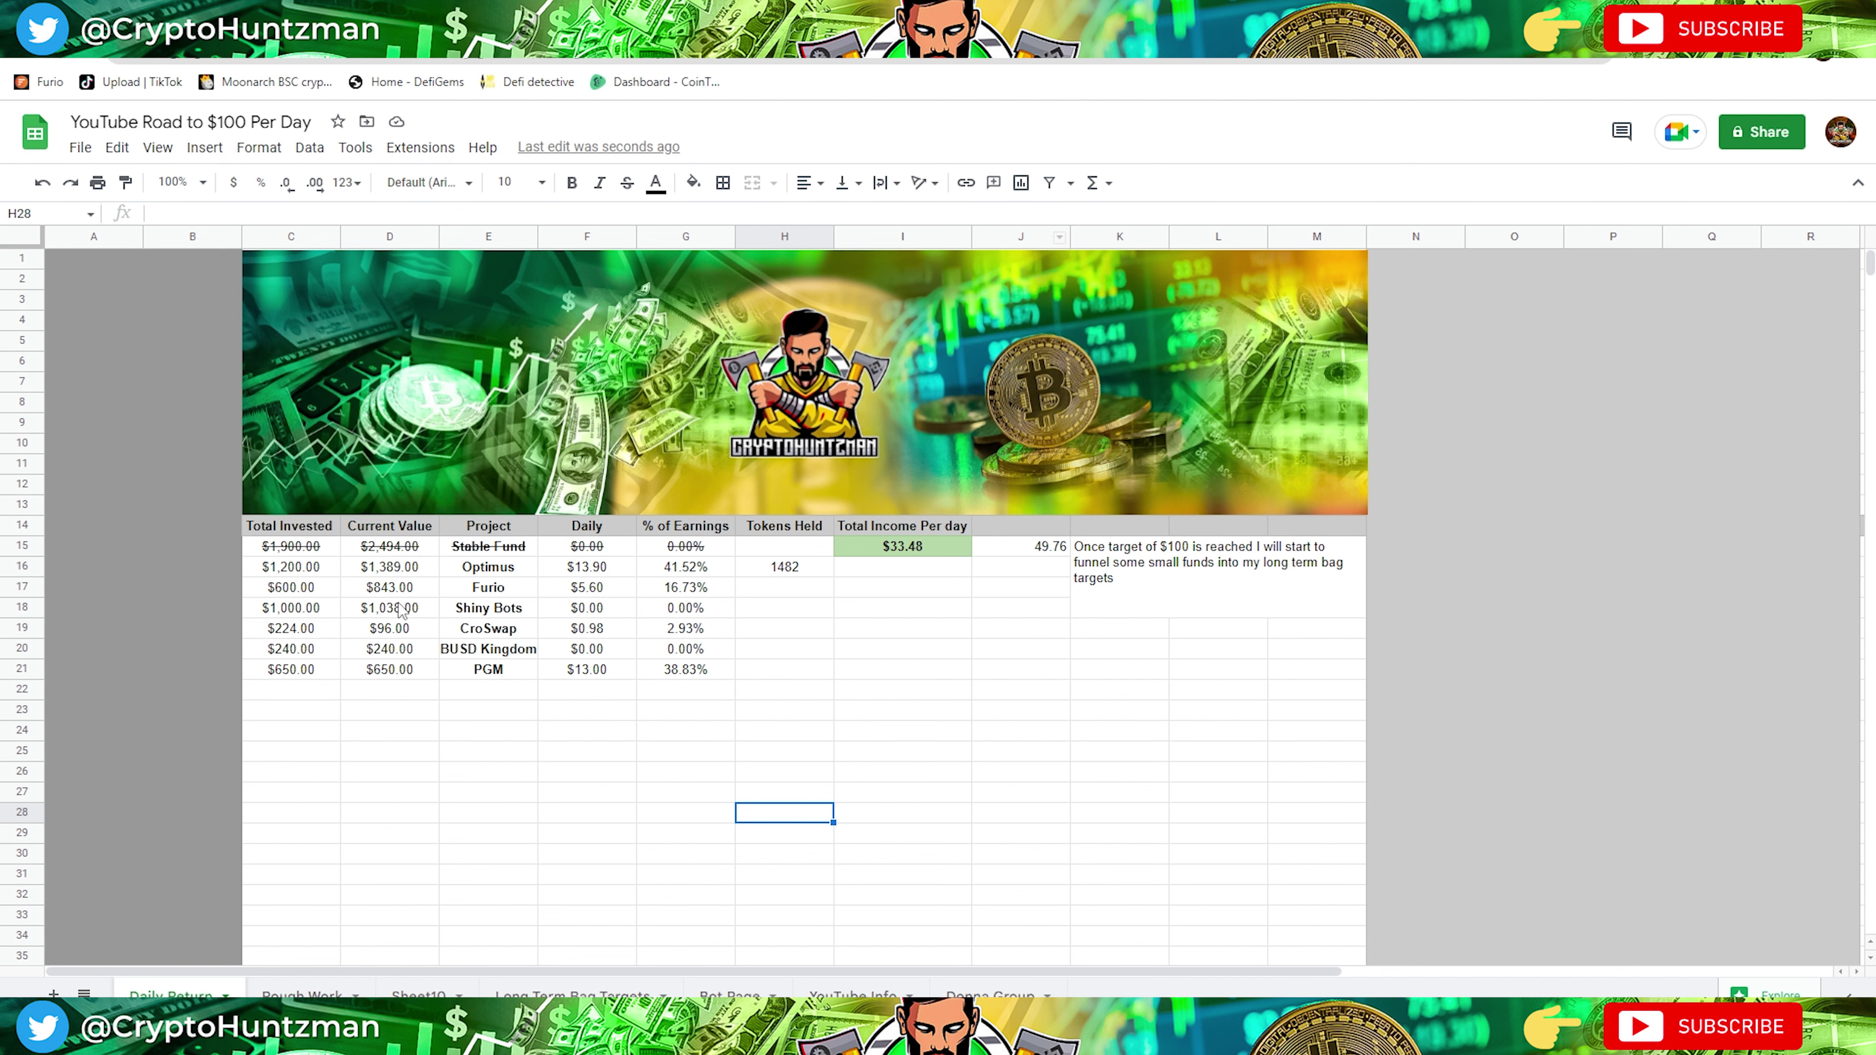
pyautogui.doubleClick(369, 588)
pyautogui.doubleClick(367, 588)
pyautogui.write('222')
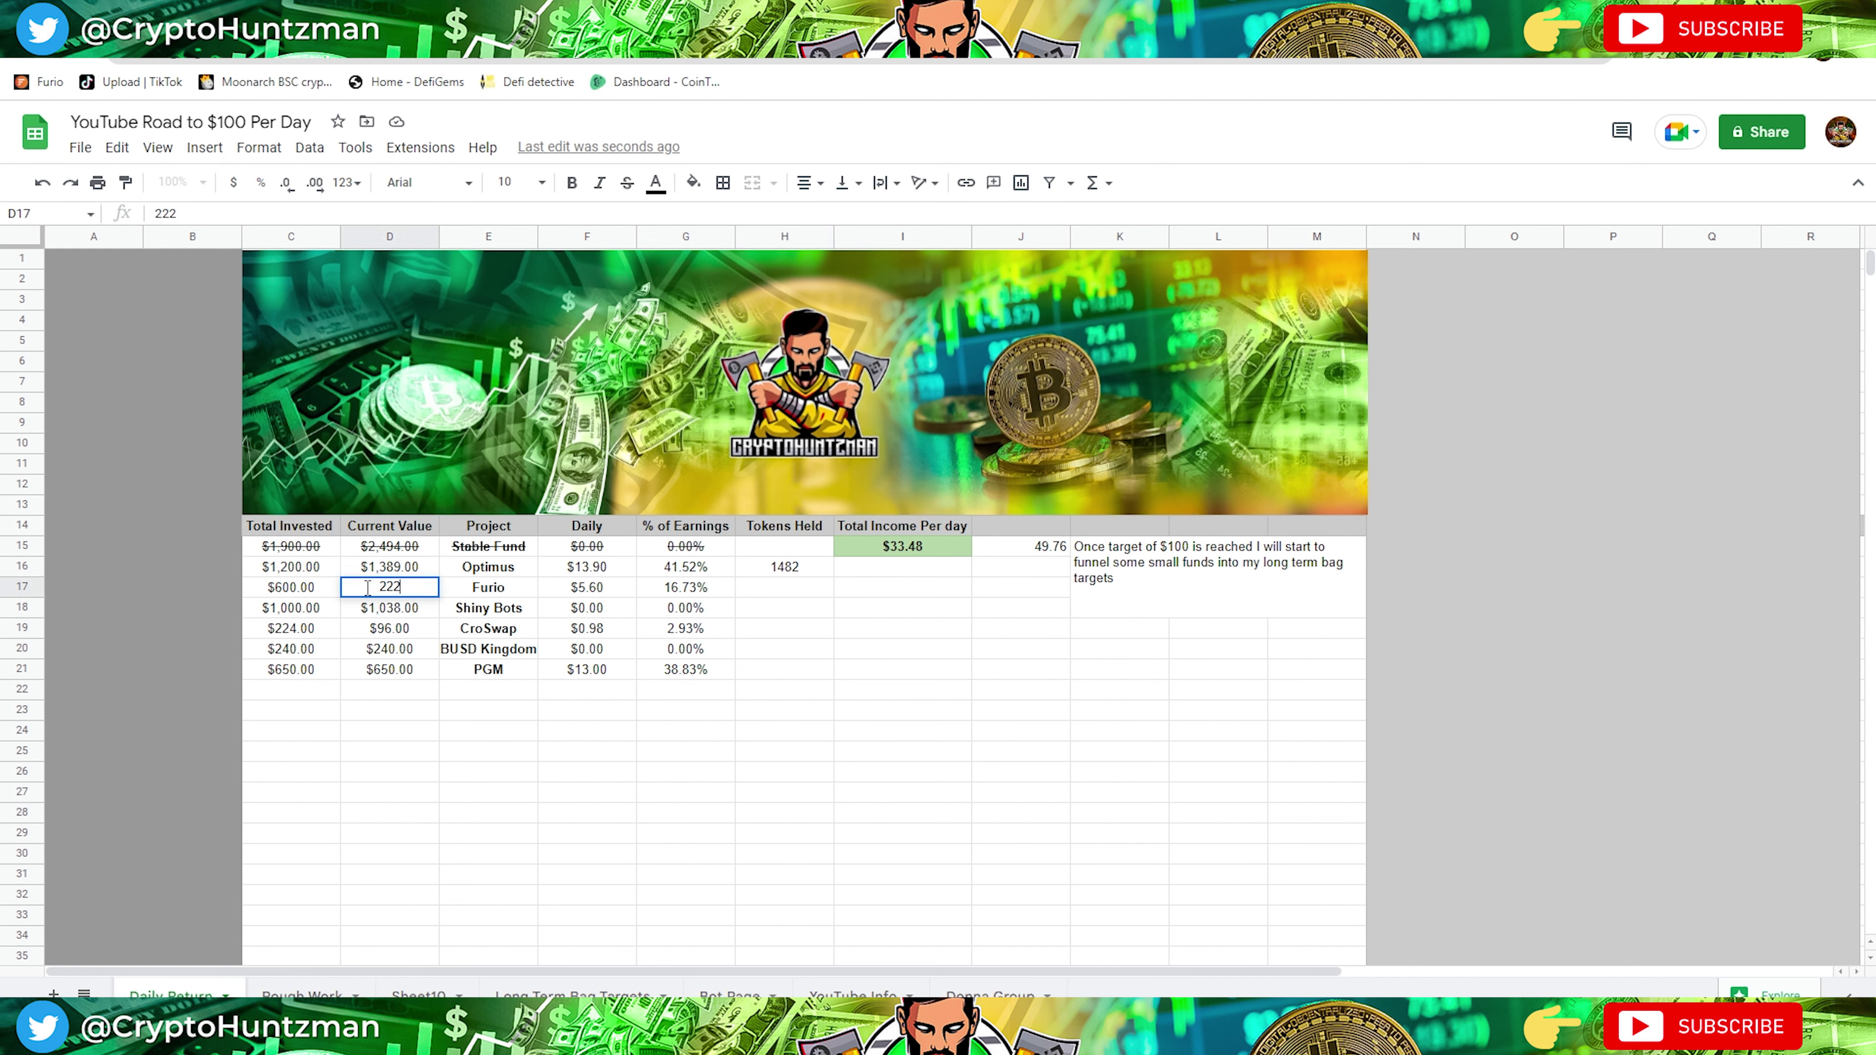
pyautogui.click(668, 829)
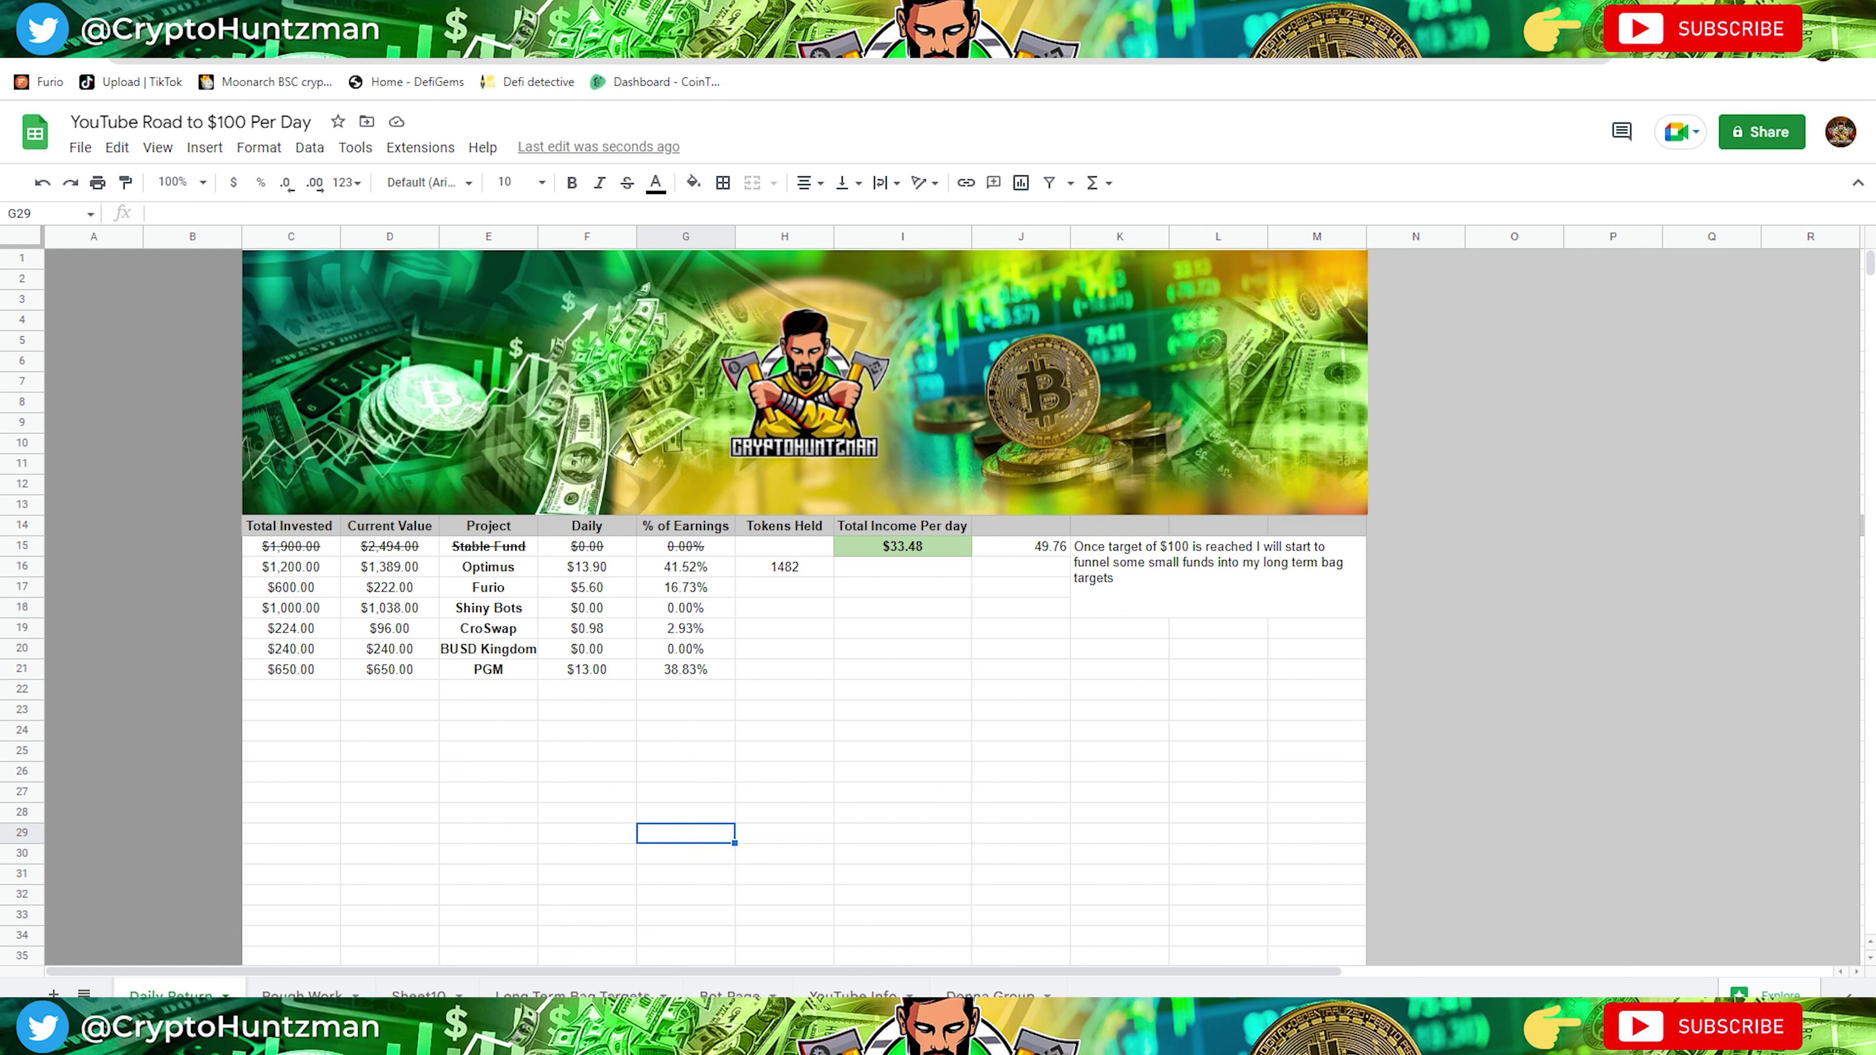
# Return to the $FUR/USDC chart on DEX Screener and rescale it to show the full price drop.
pyautogui.hotkey('ctrl', 'Tab')
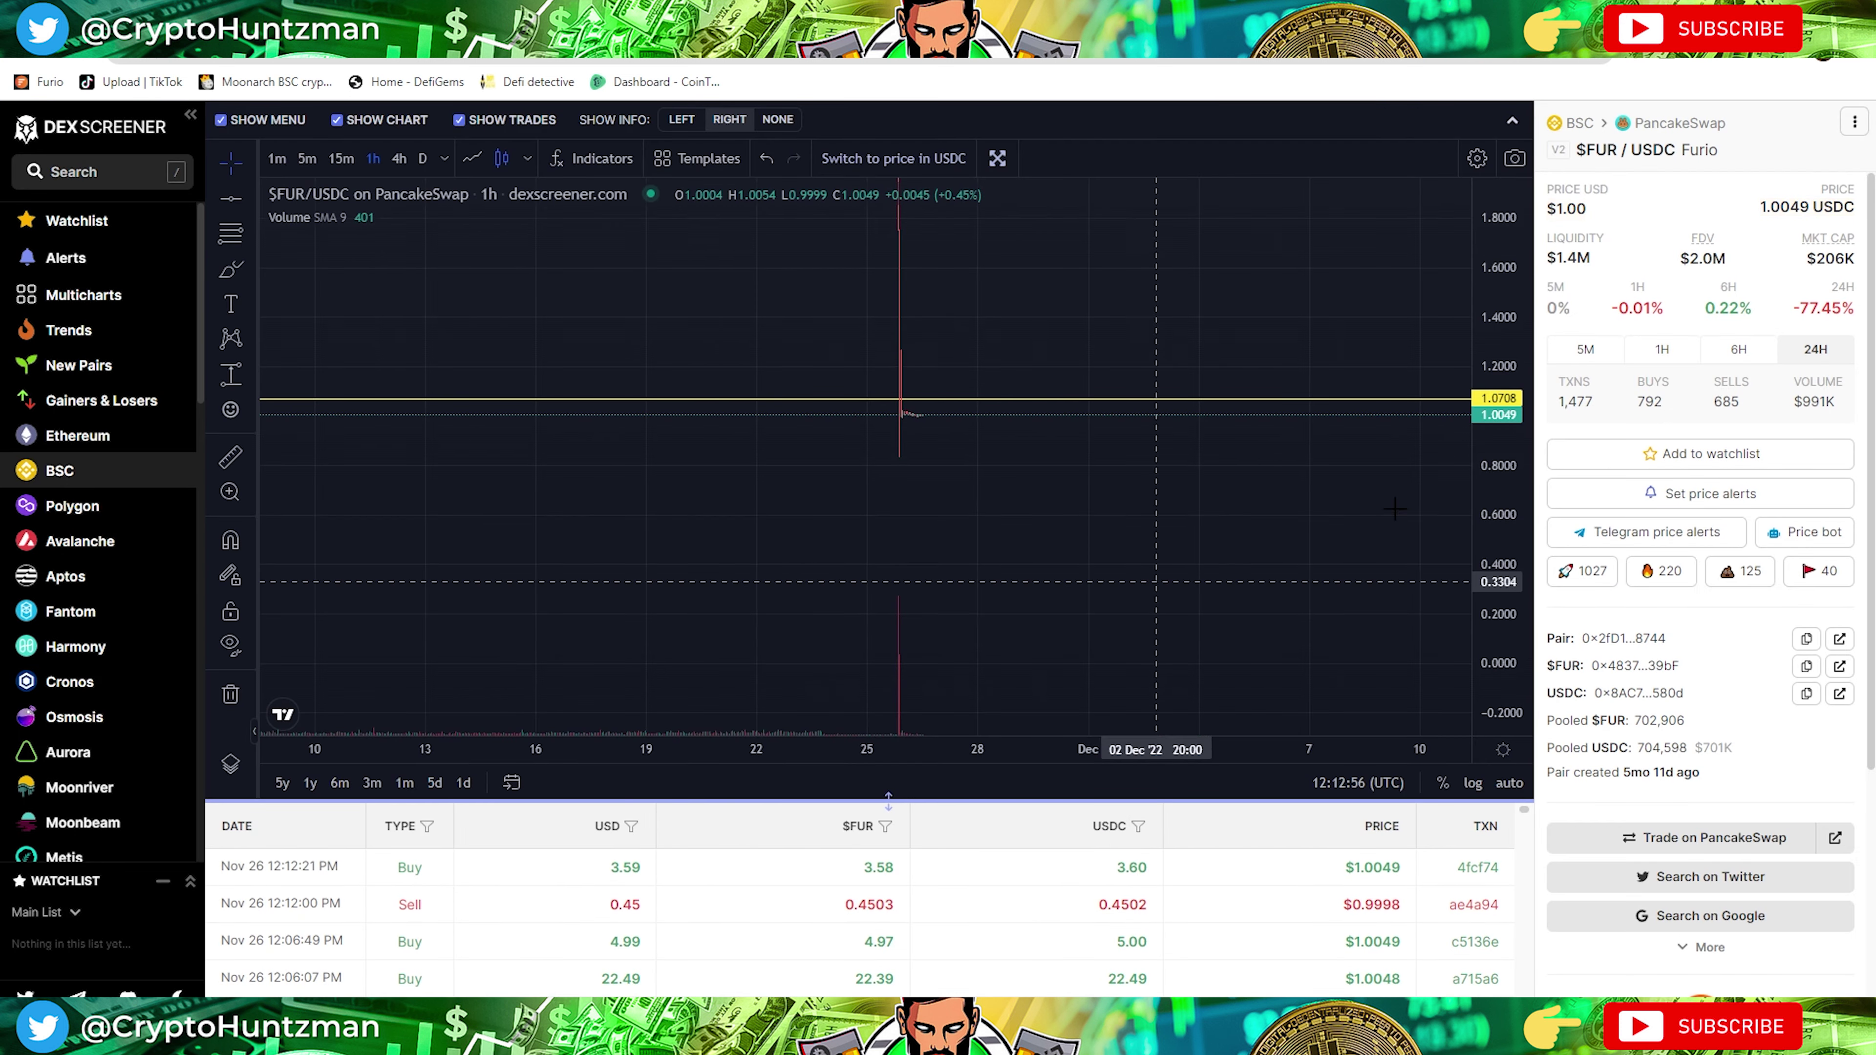
pyautogui.moveTo(900, 439); pyautogui.dragTo(1460, 328)
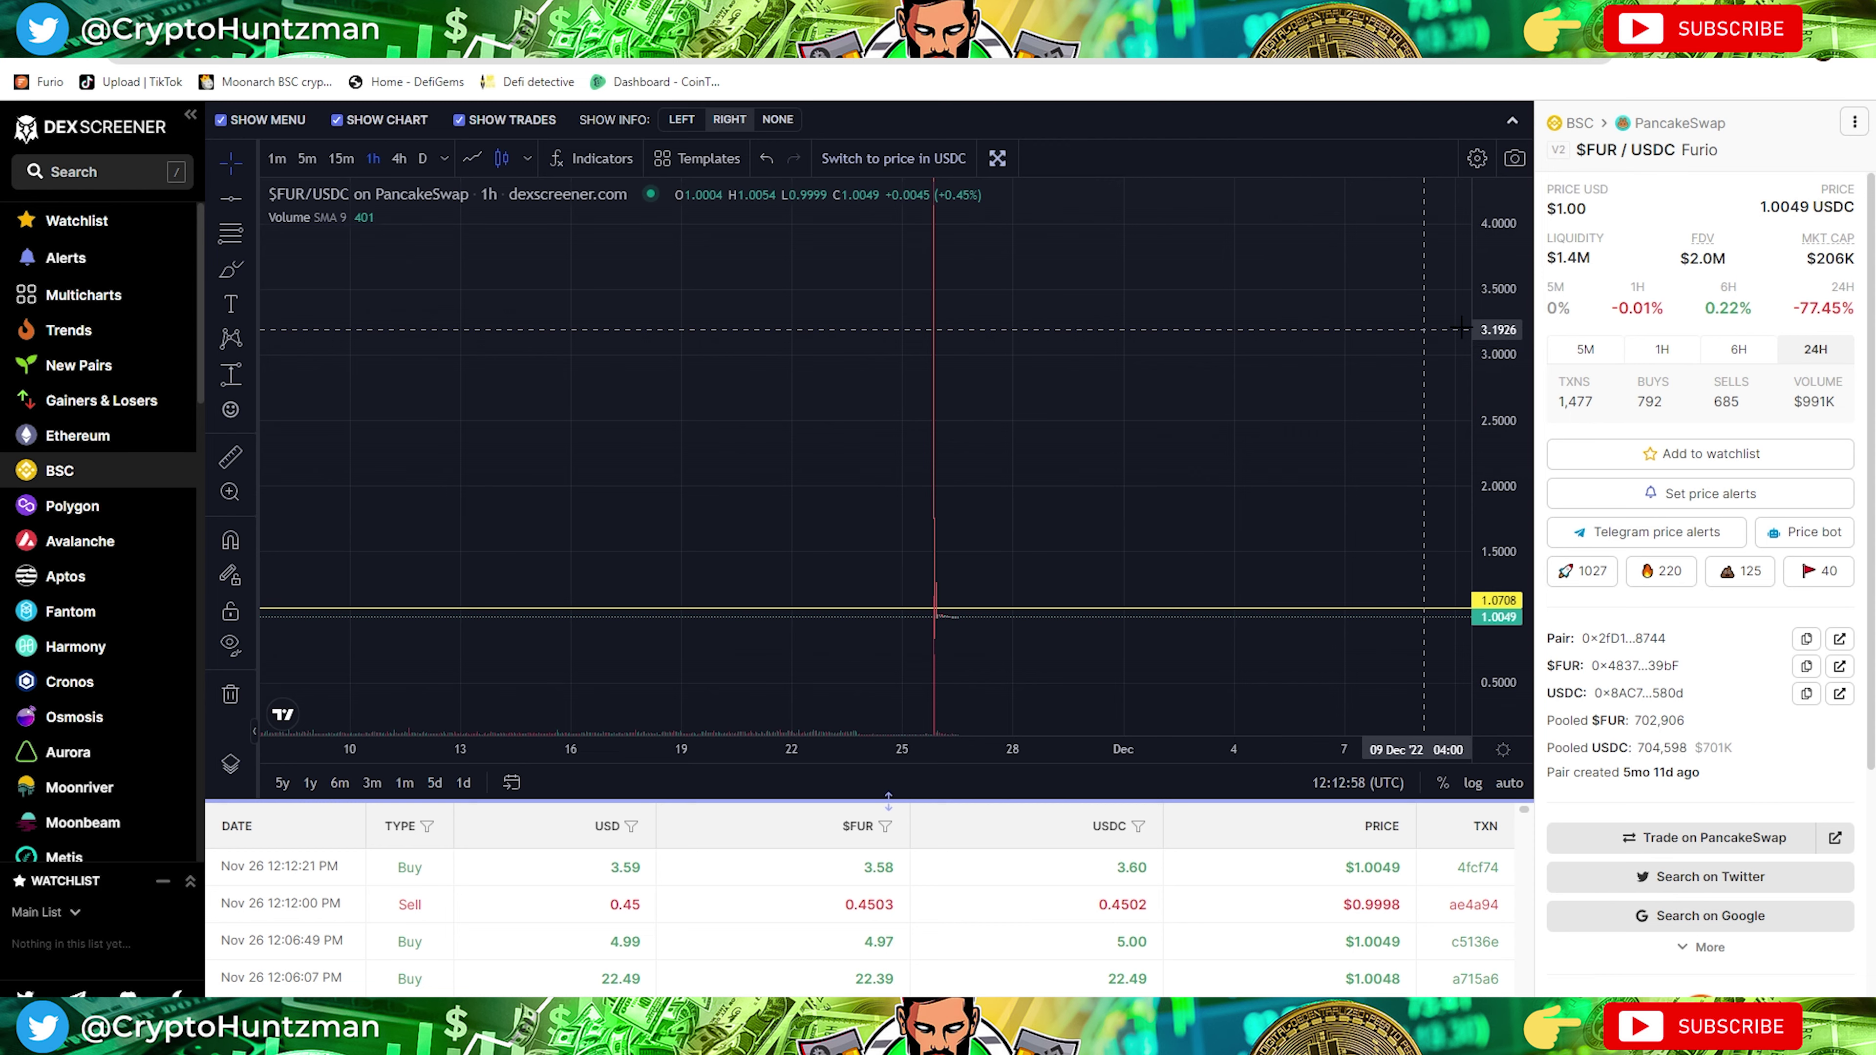
pyautogui.moveTo(1499, 458); pyautogui.dragTo(1533, 562)
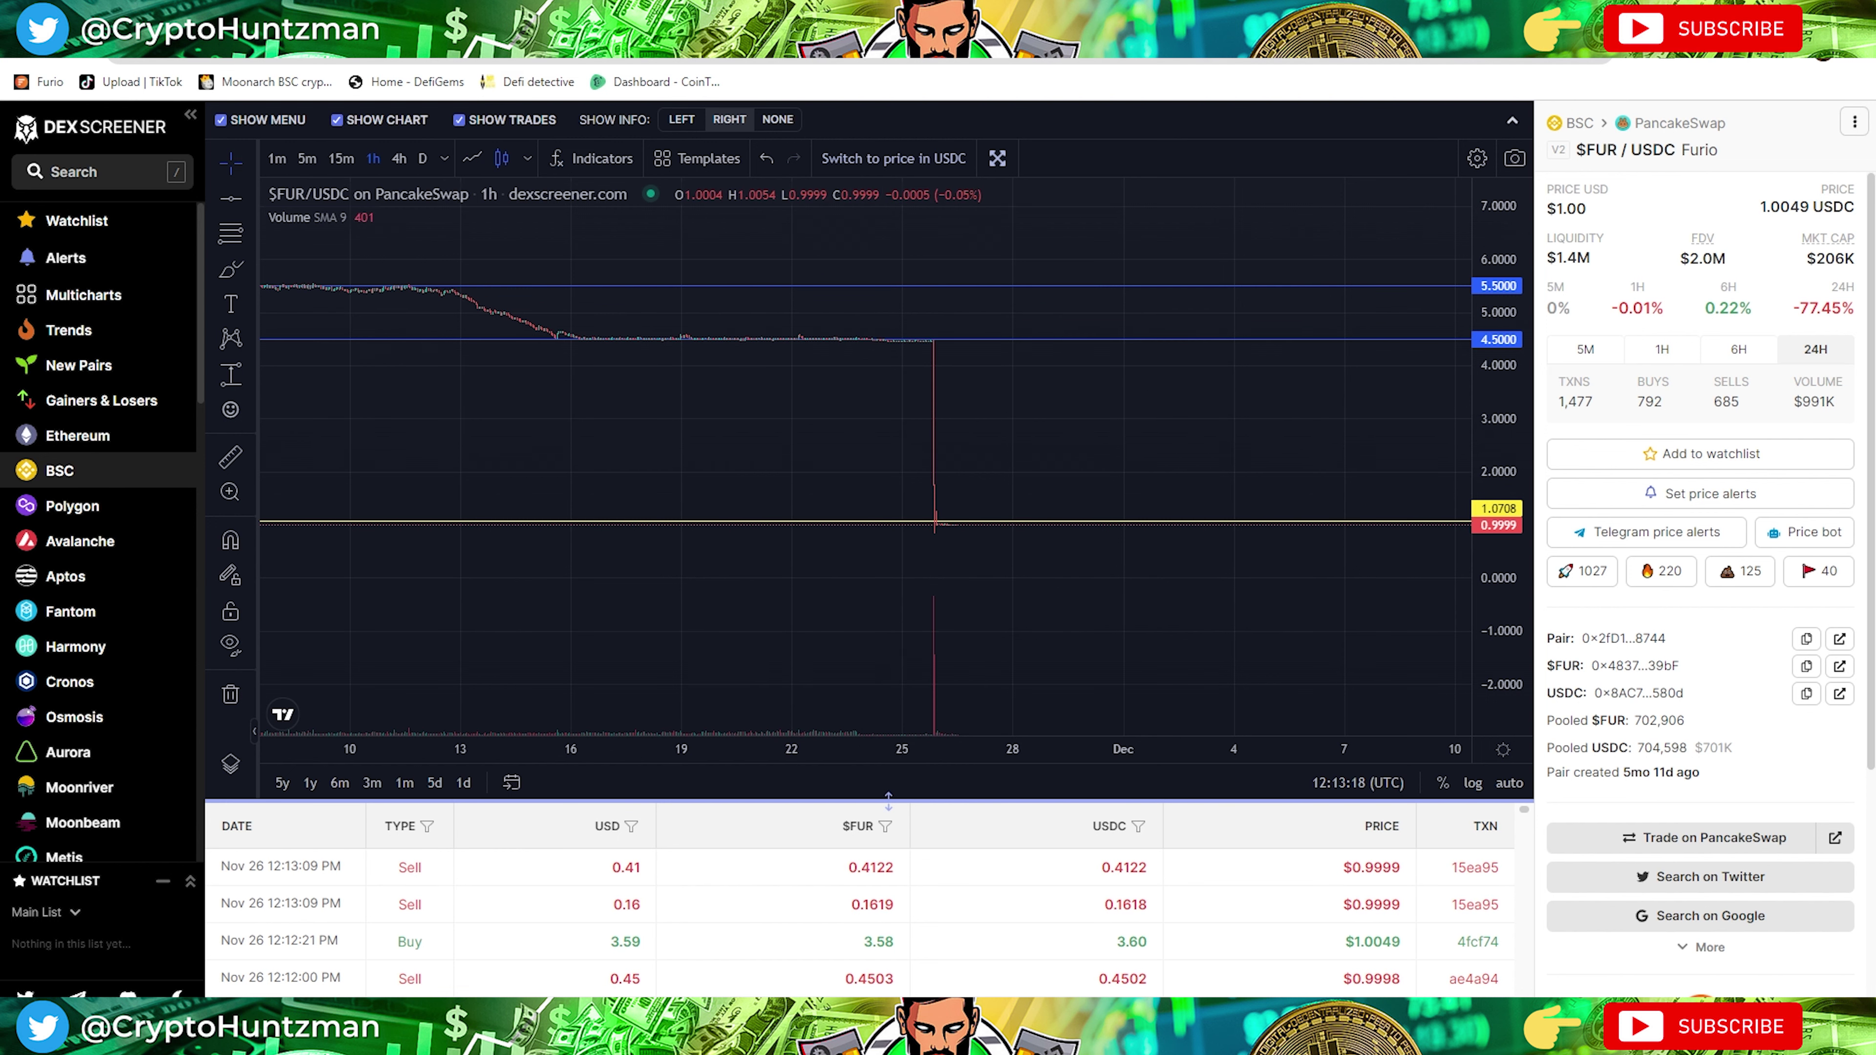
# Switch to Myfxbook and examine the Furbot LMS Closed Pool's balance, deposits, withdrawals and growth chart.
pyautogui.hotkey('ctrl', 'Tab')
pyautogui.click(1115, 350)
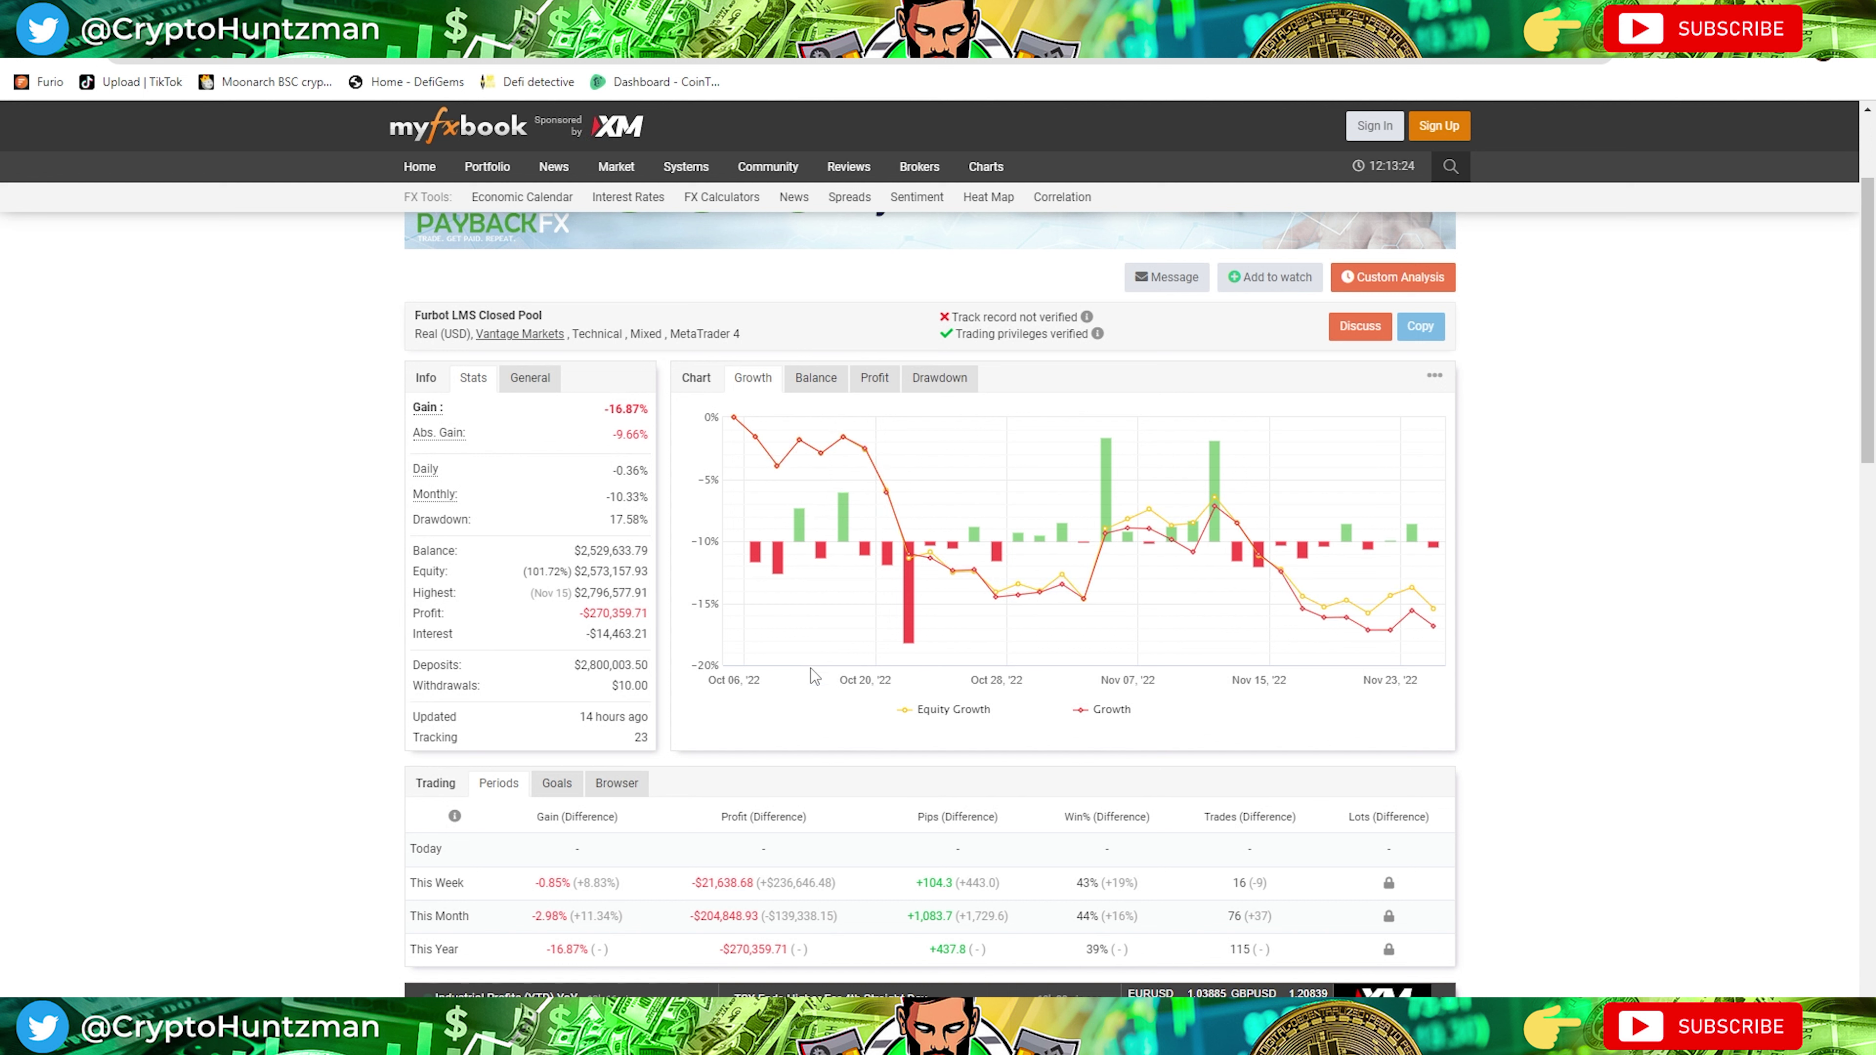
pyautogui.moveTo(581, 665); pyautogui.dragTo(626, 679)
pyautogui.click(236, 687)
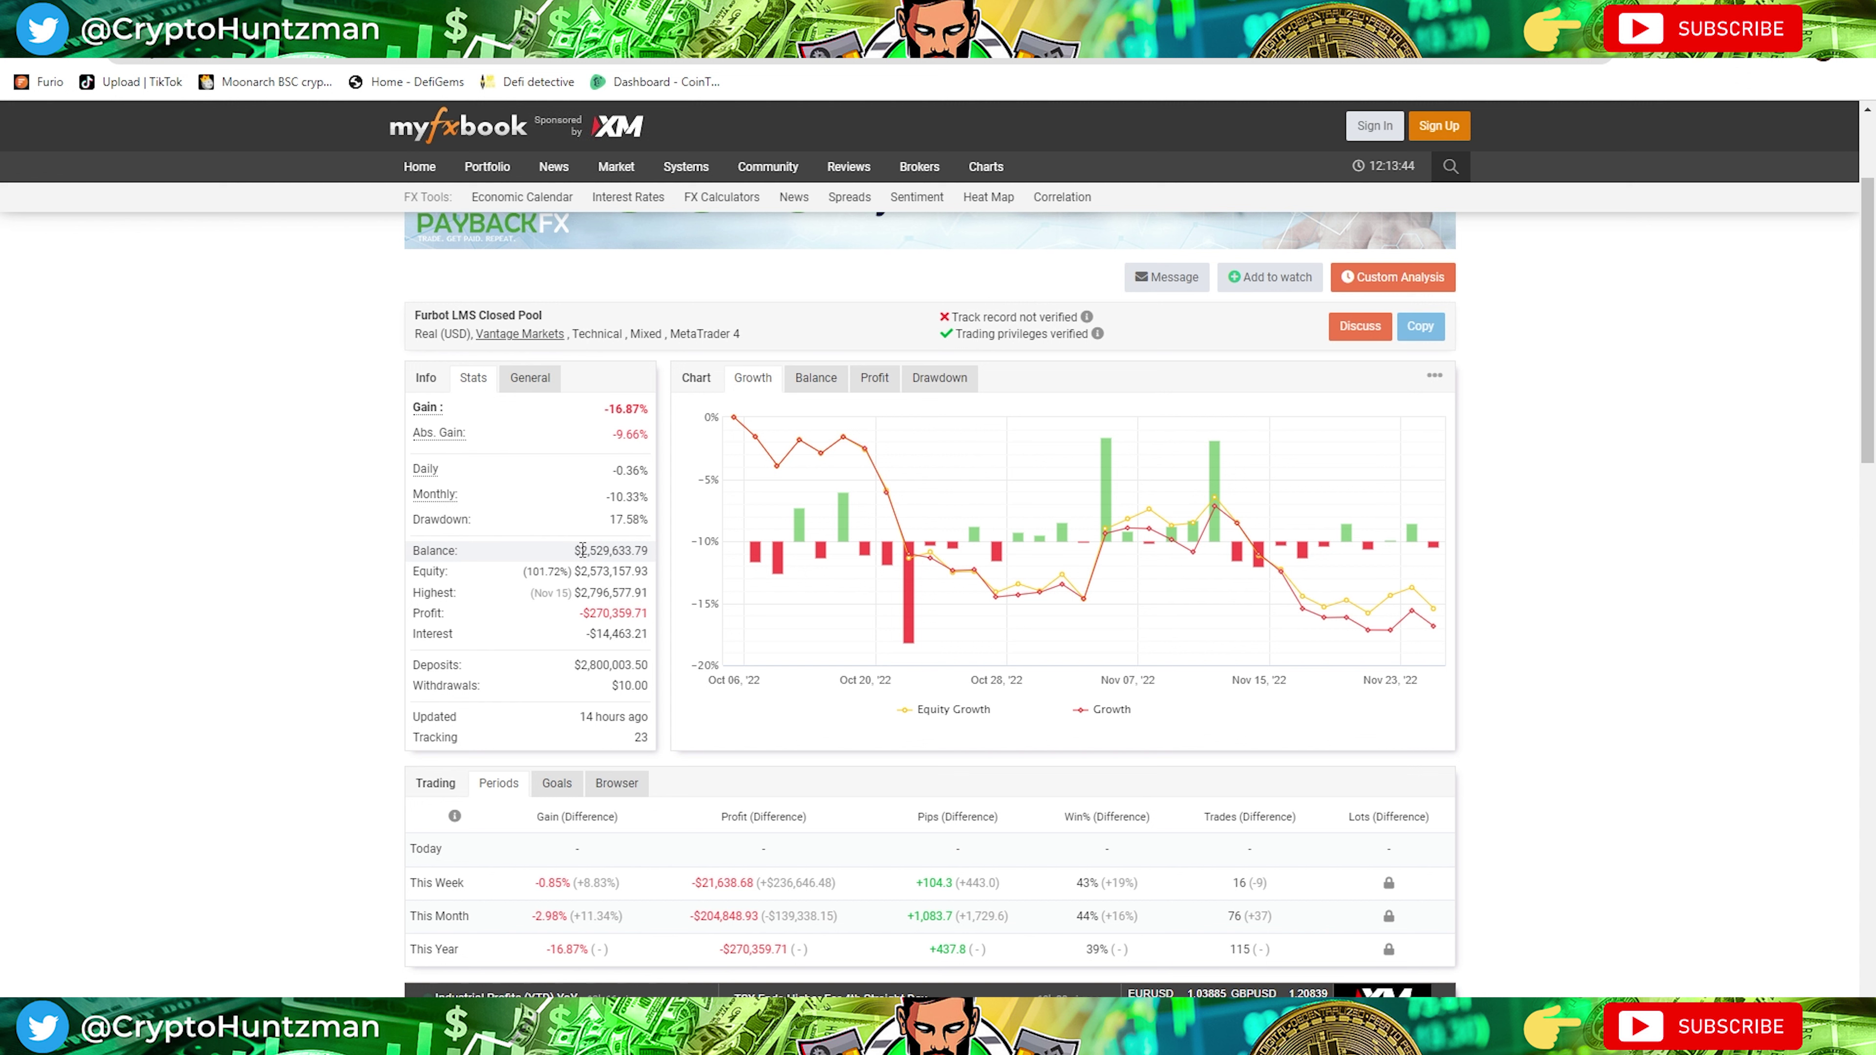
pyautogui.moveTo(1392, 551)
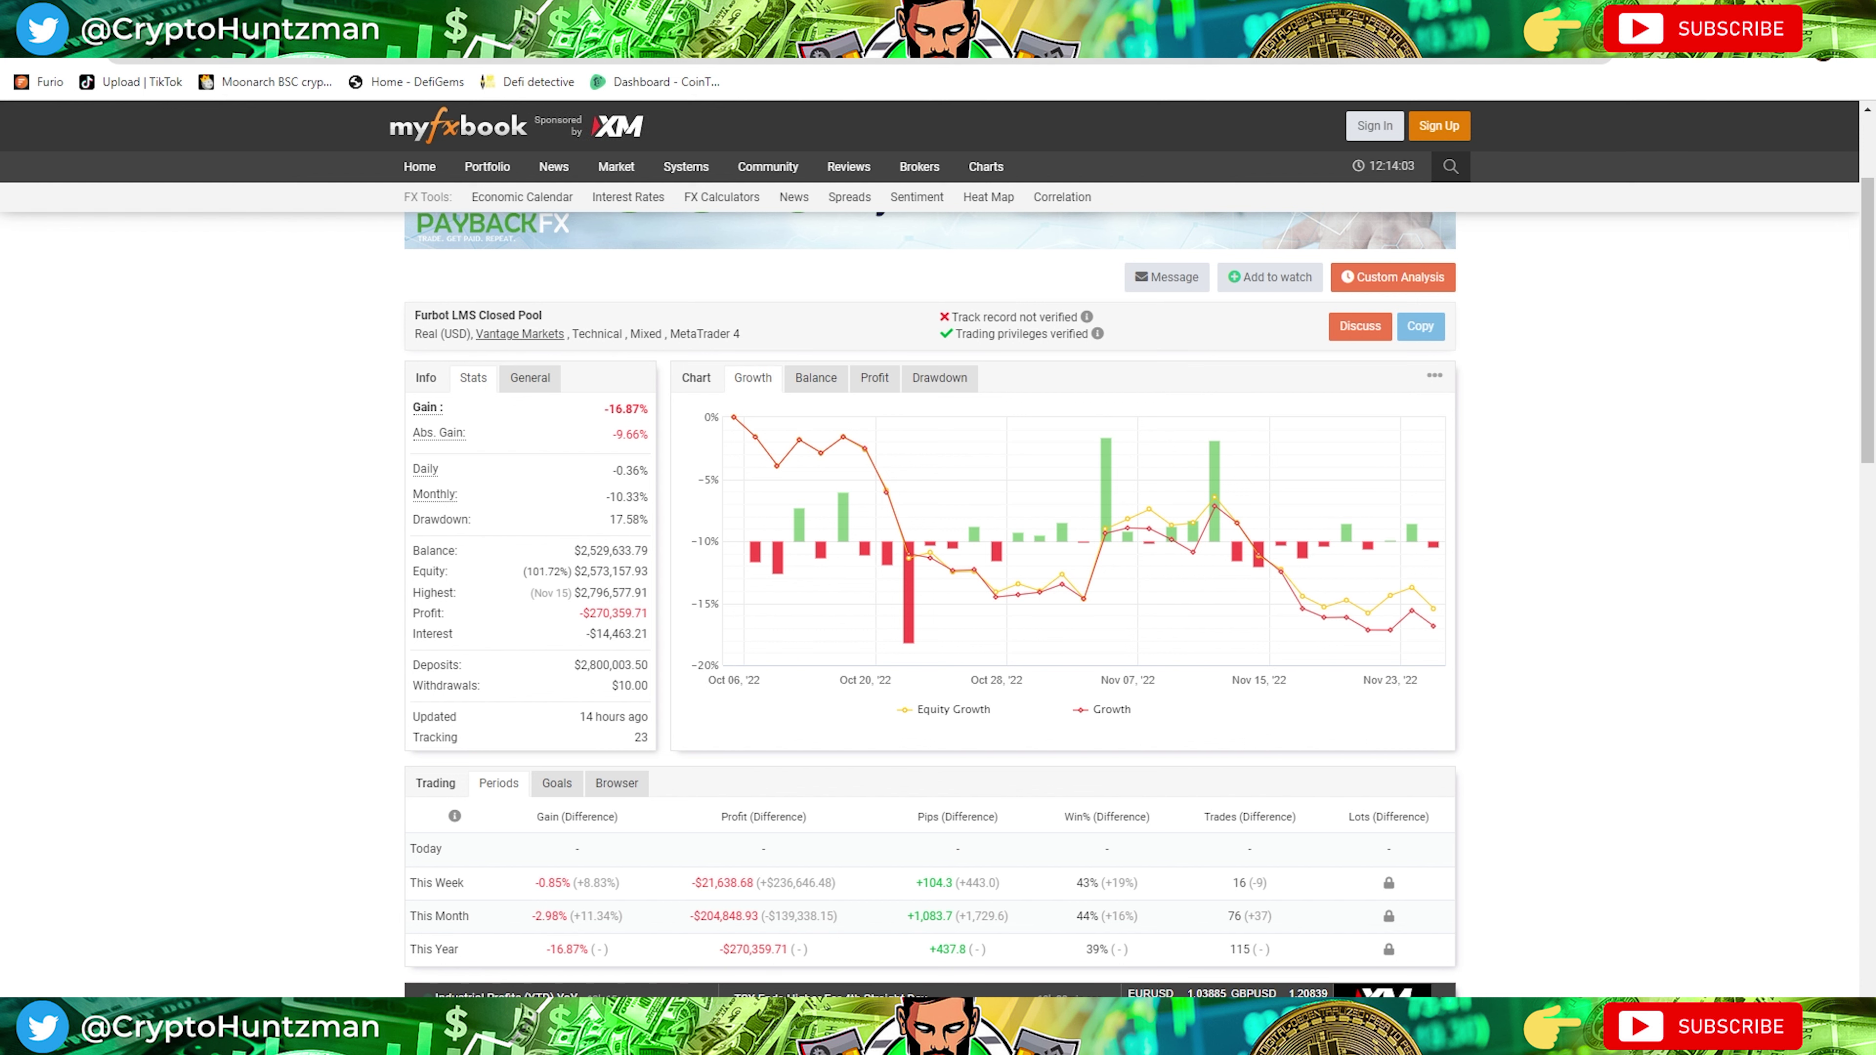
# Check the Furvault page, refresh Furio's Dune dashboard, and examine its wallet breakdown, buy/sell volumes, LMS USDC flows and LMS balance.
pyautogui.click(502, 37)
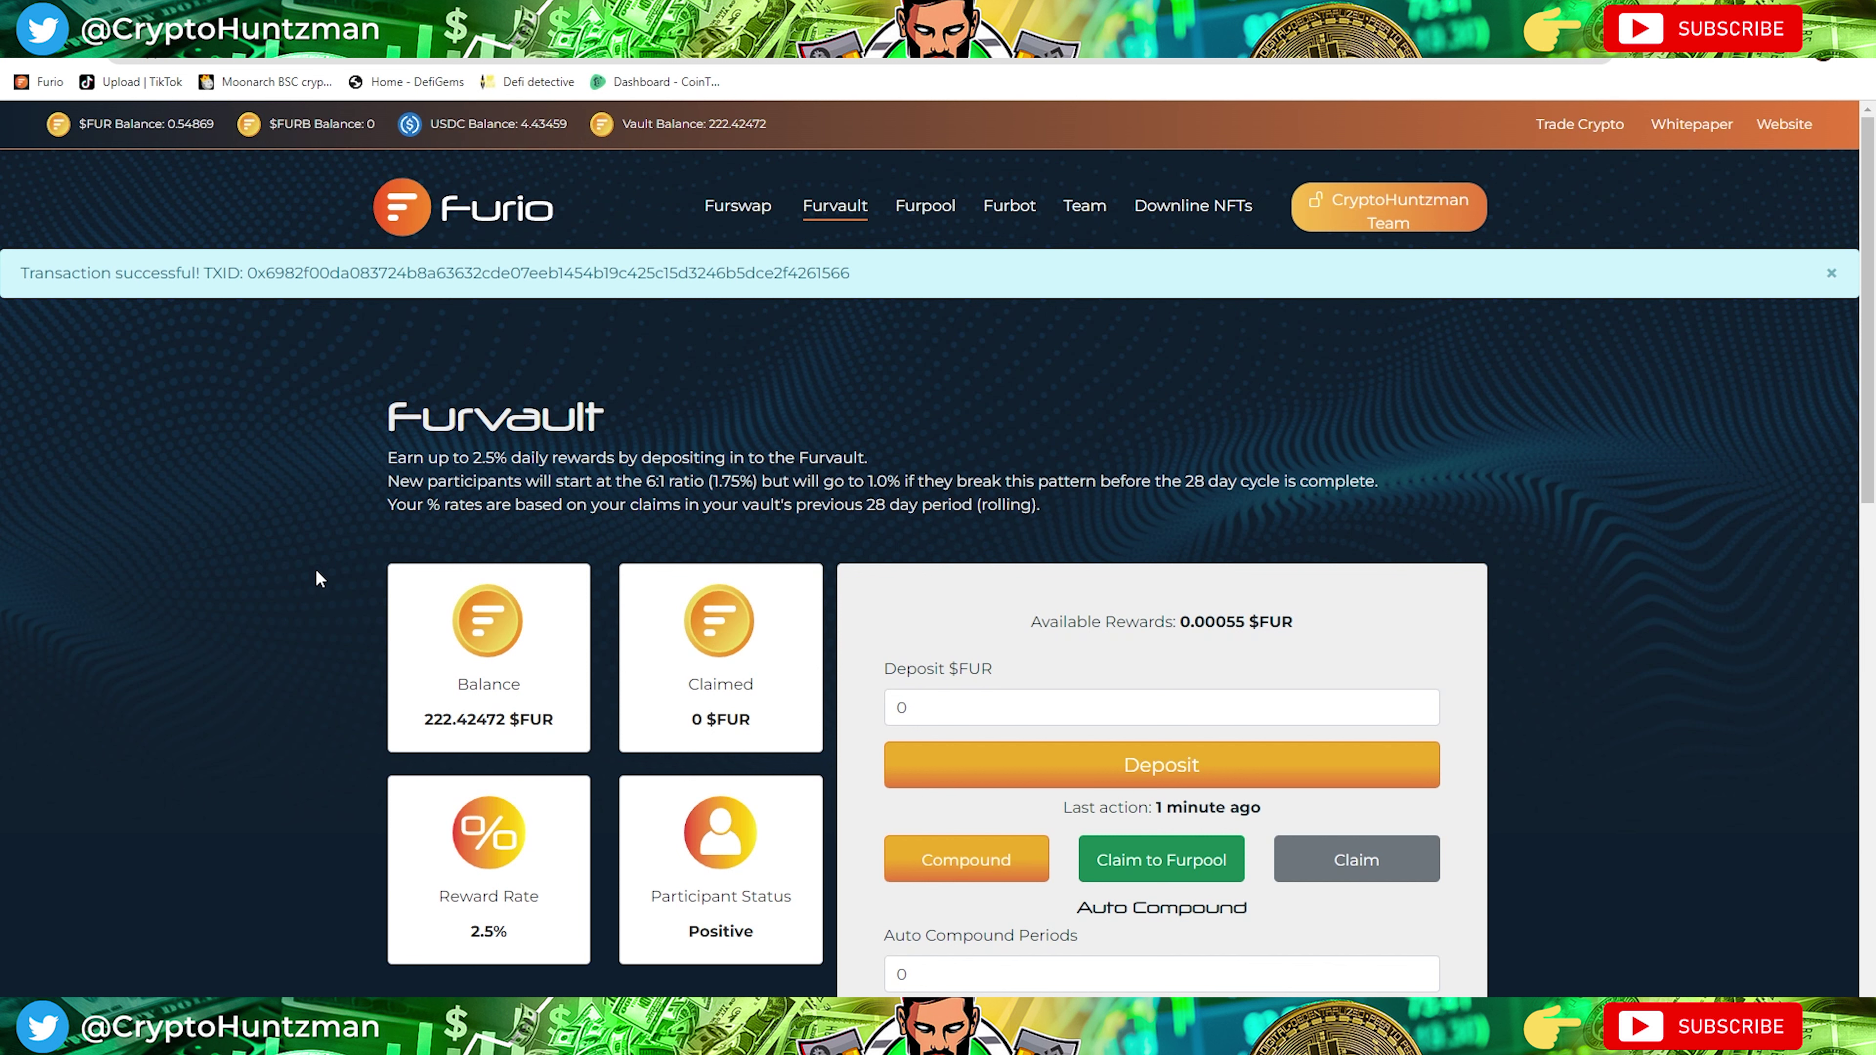
pyautogui.scroll(-3, 257, 595)
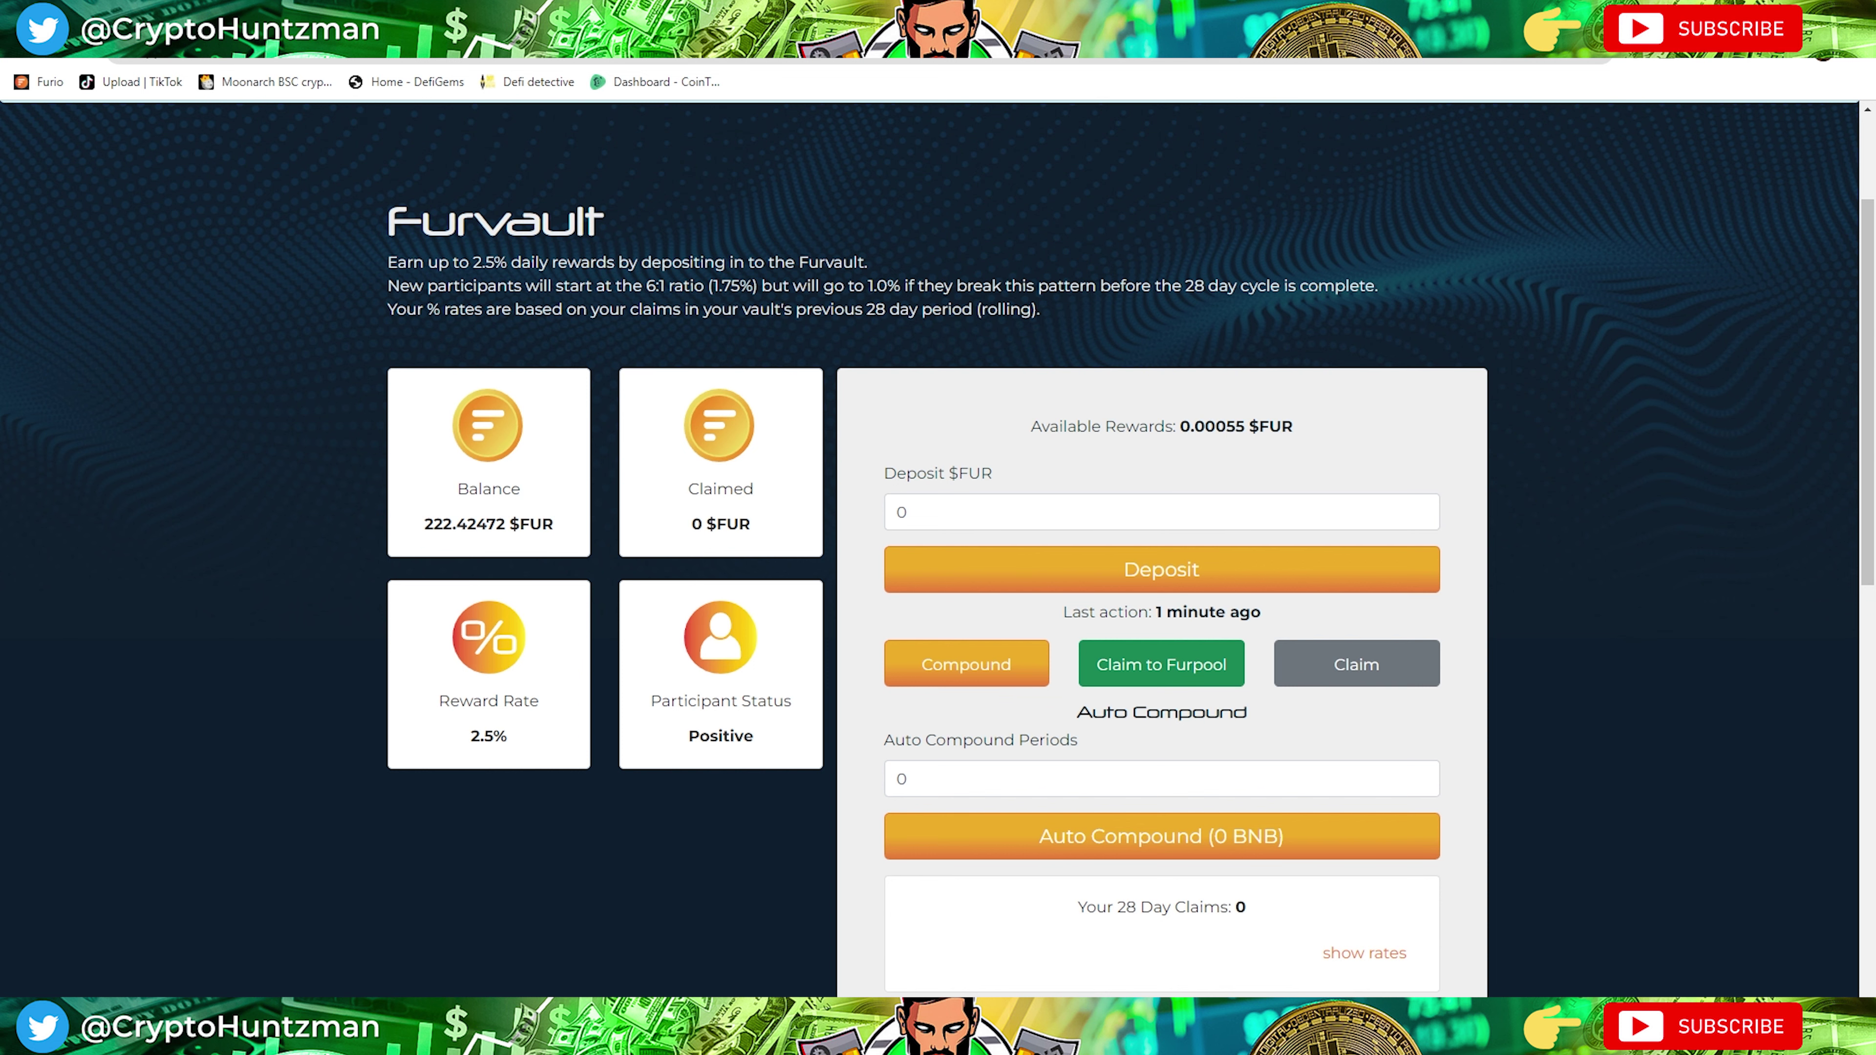
pyautogui.hotkey('ctrl', 'Tab')
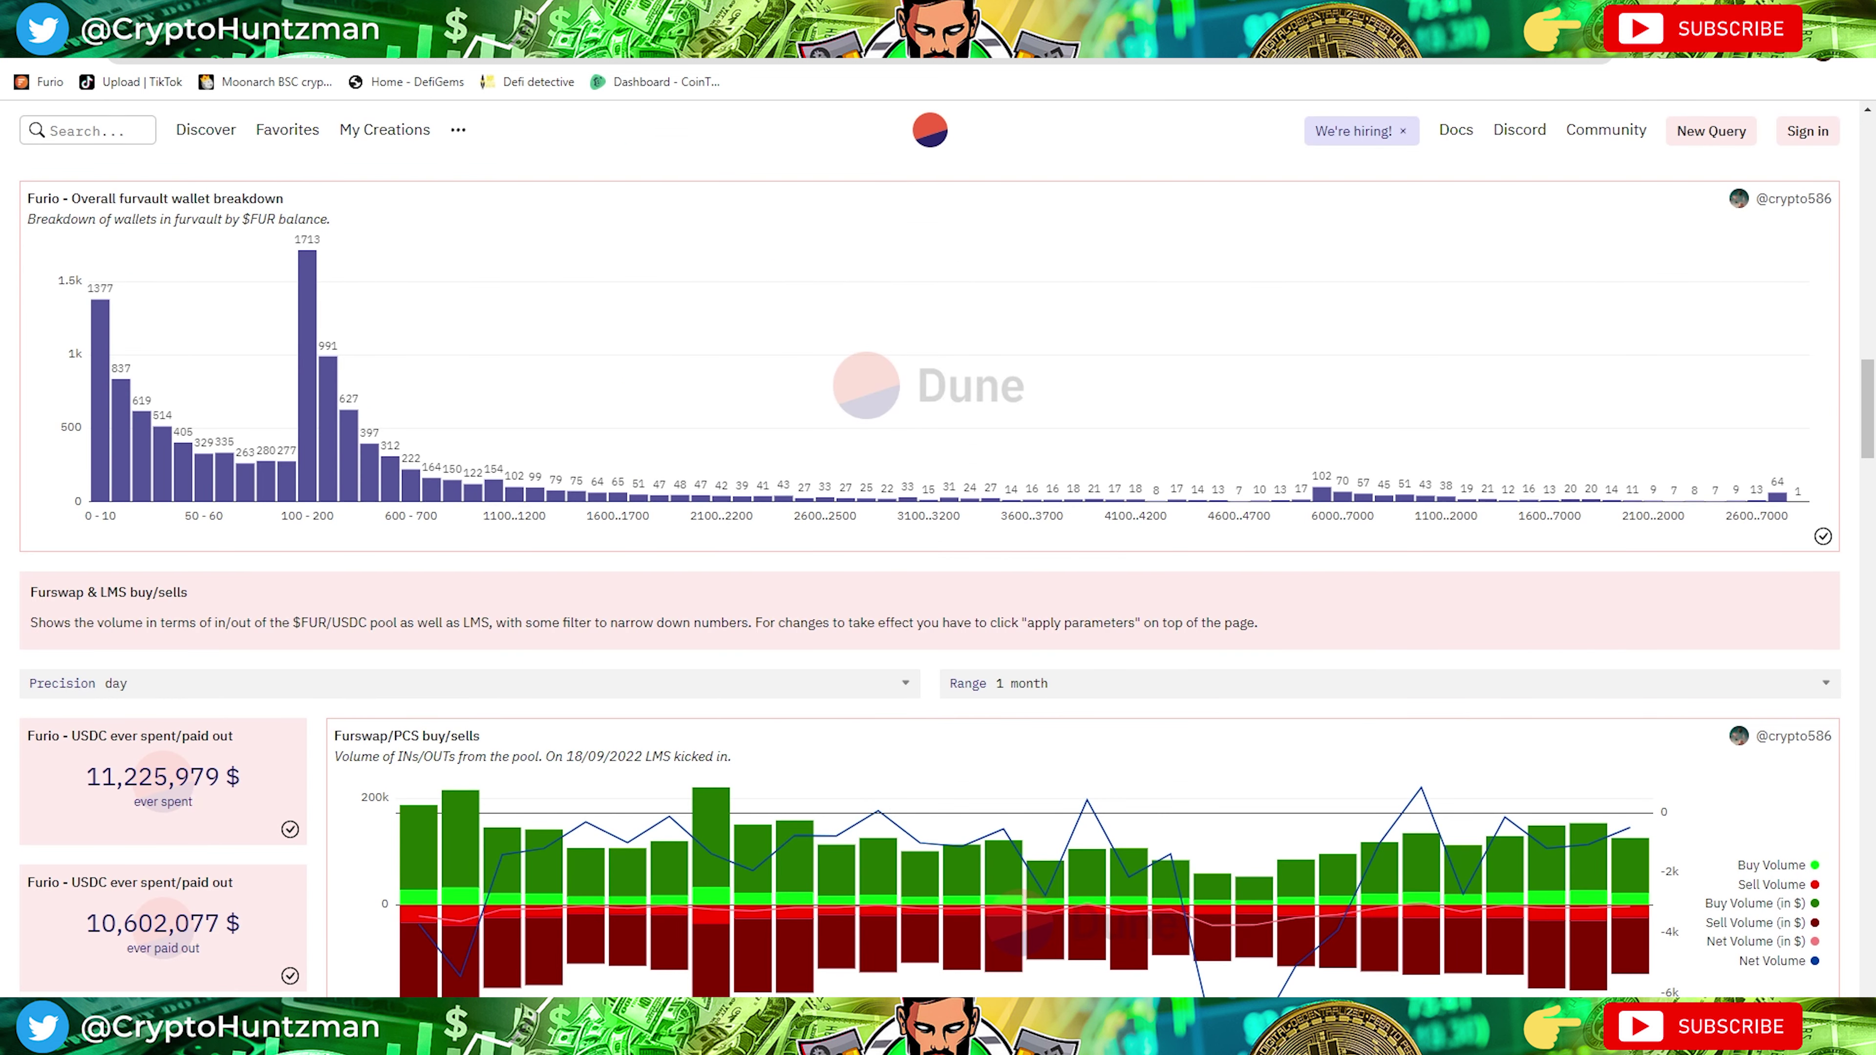
pyautogui.click(84, 59)
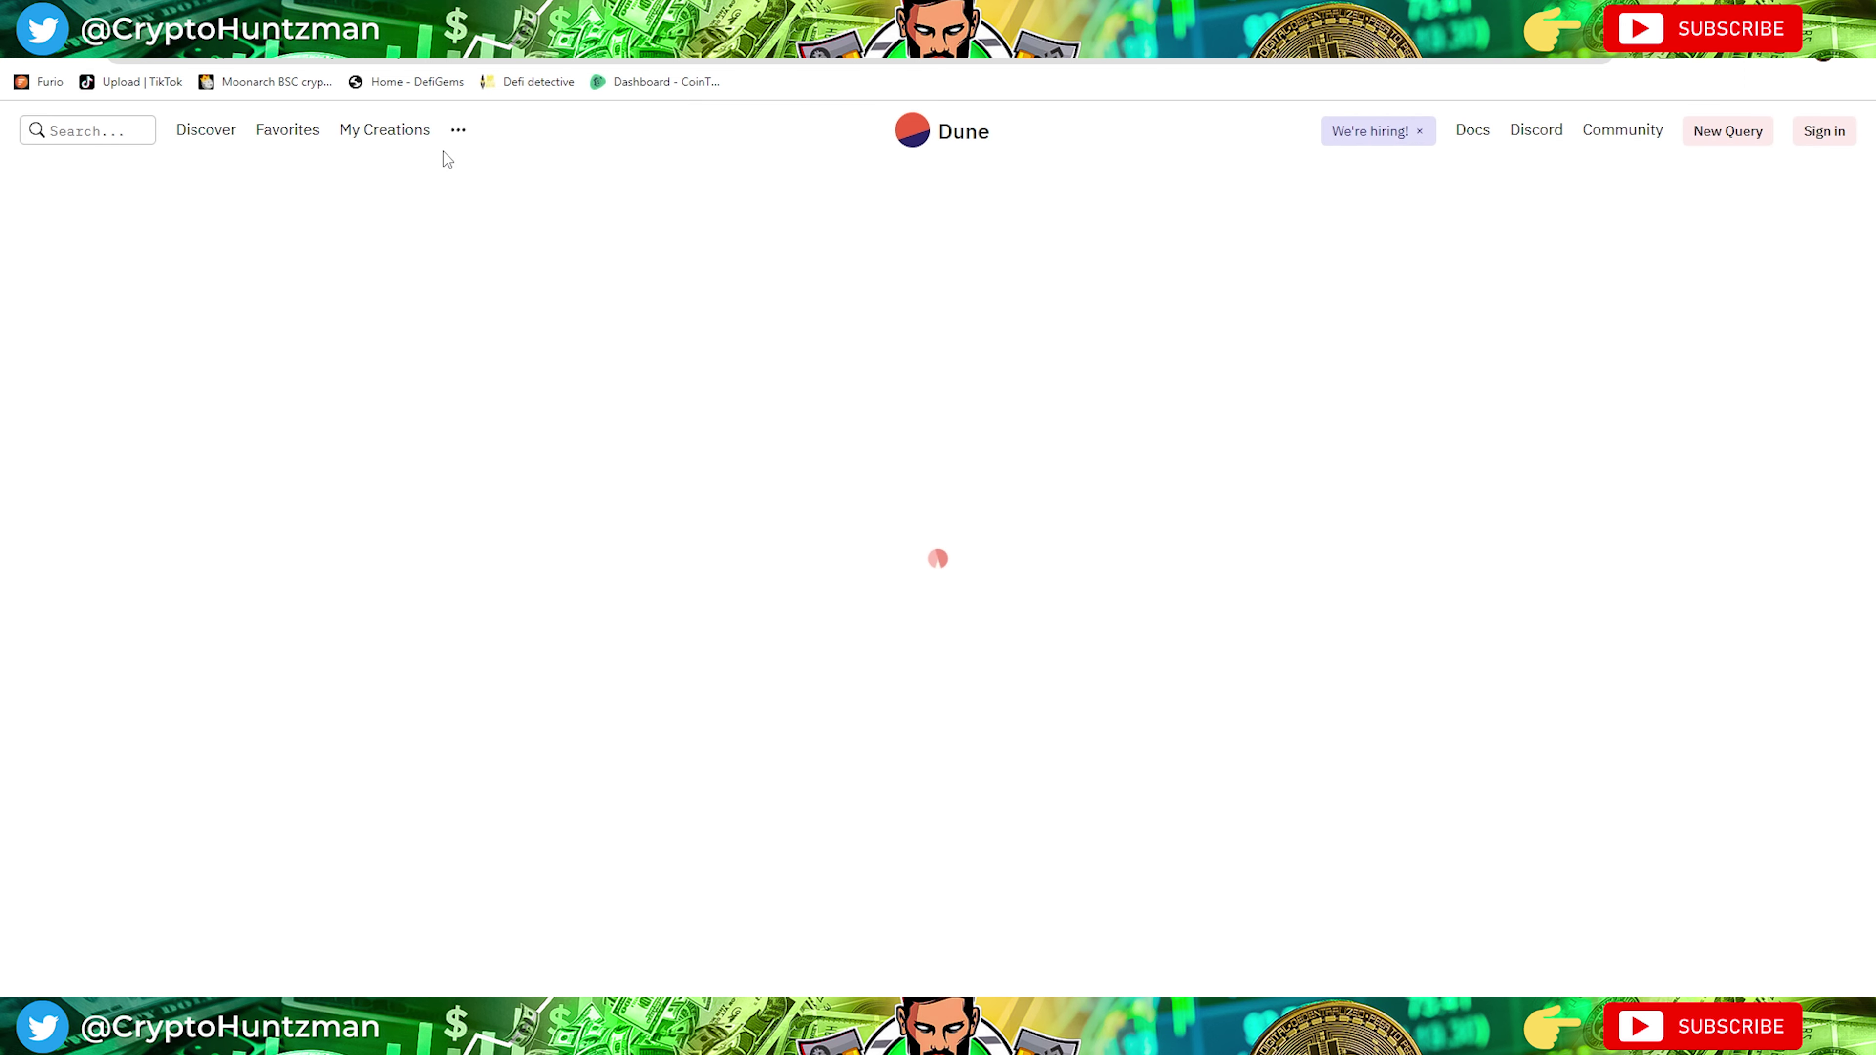
pyautogui.scroll(-8, 1609, 324)
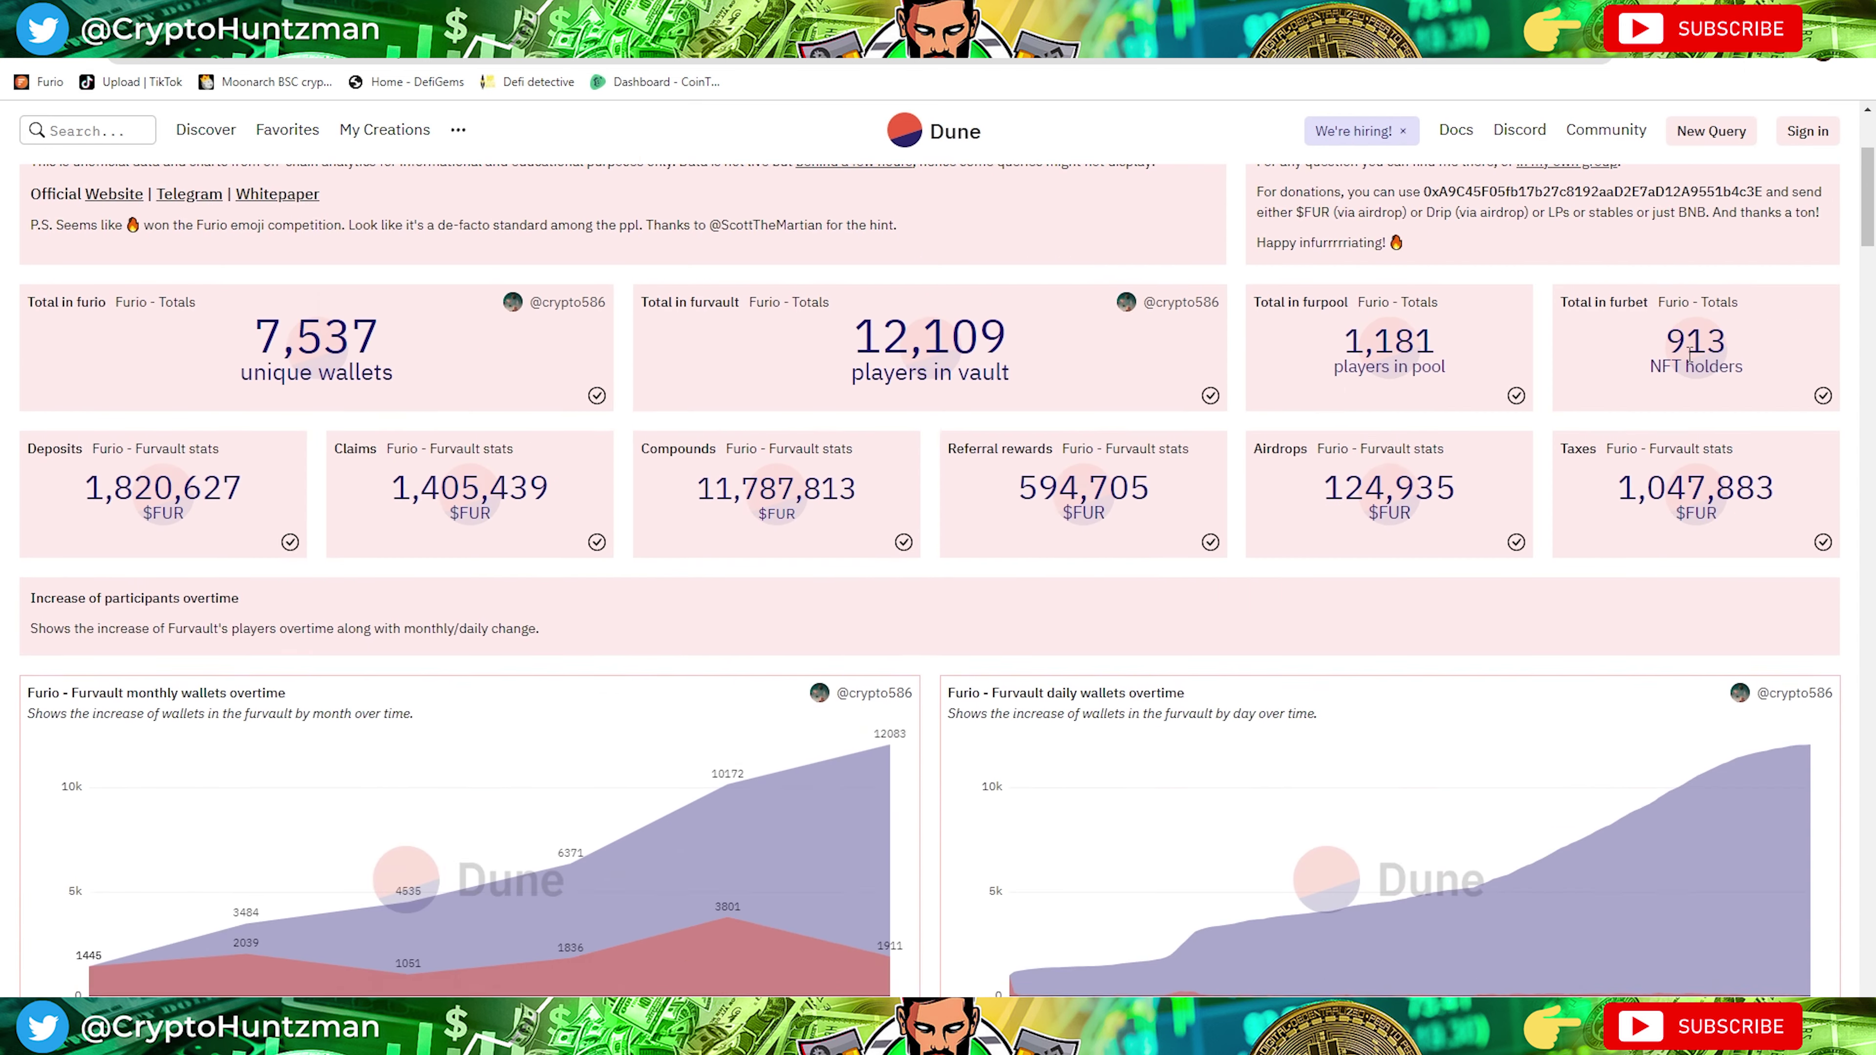
pyautogui.scroll(-20, 1706, 357)
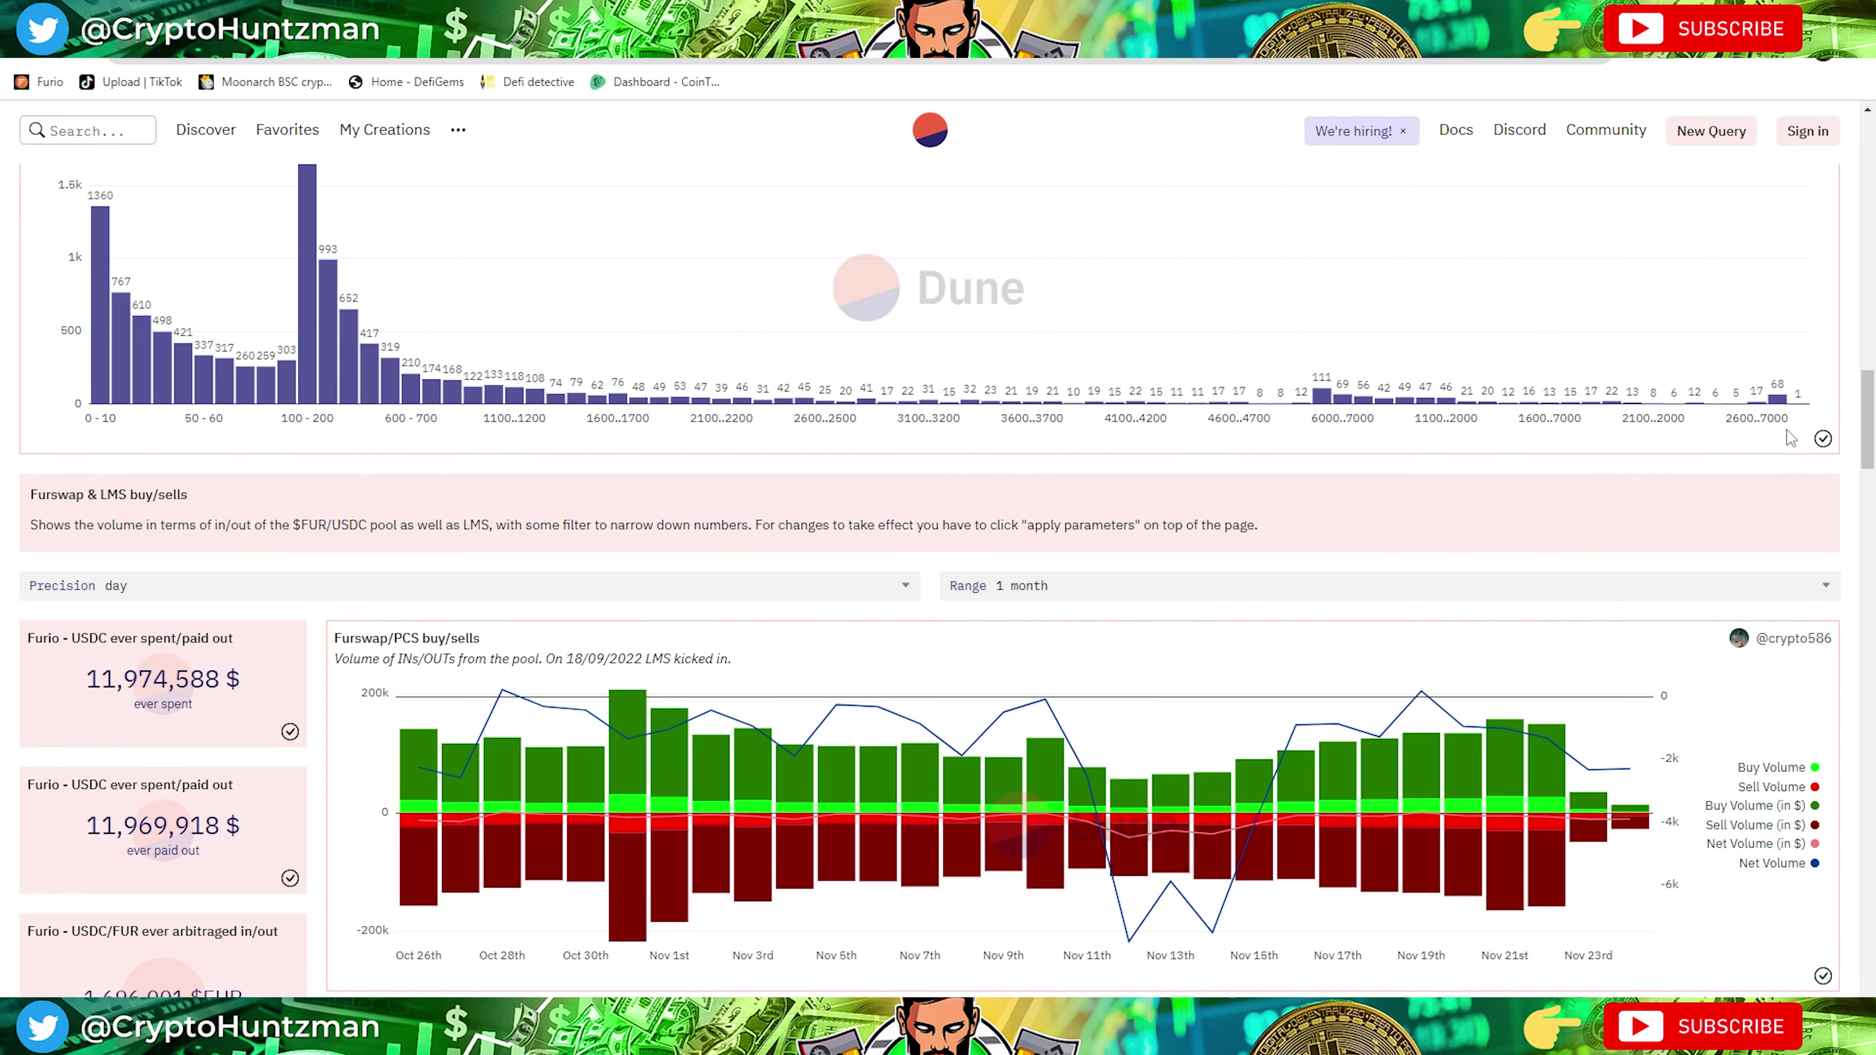
pyautogui.scroll(3, 1776, 494)
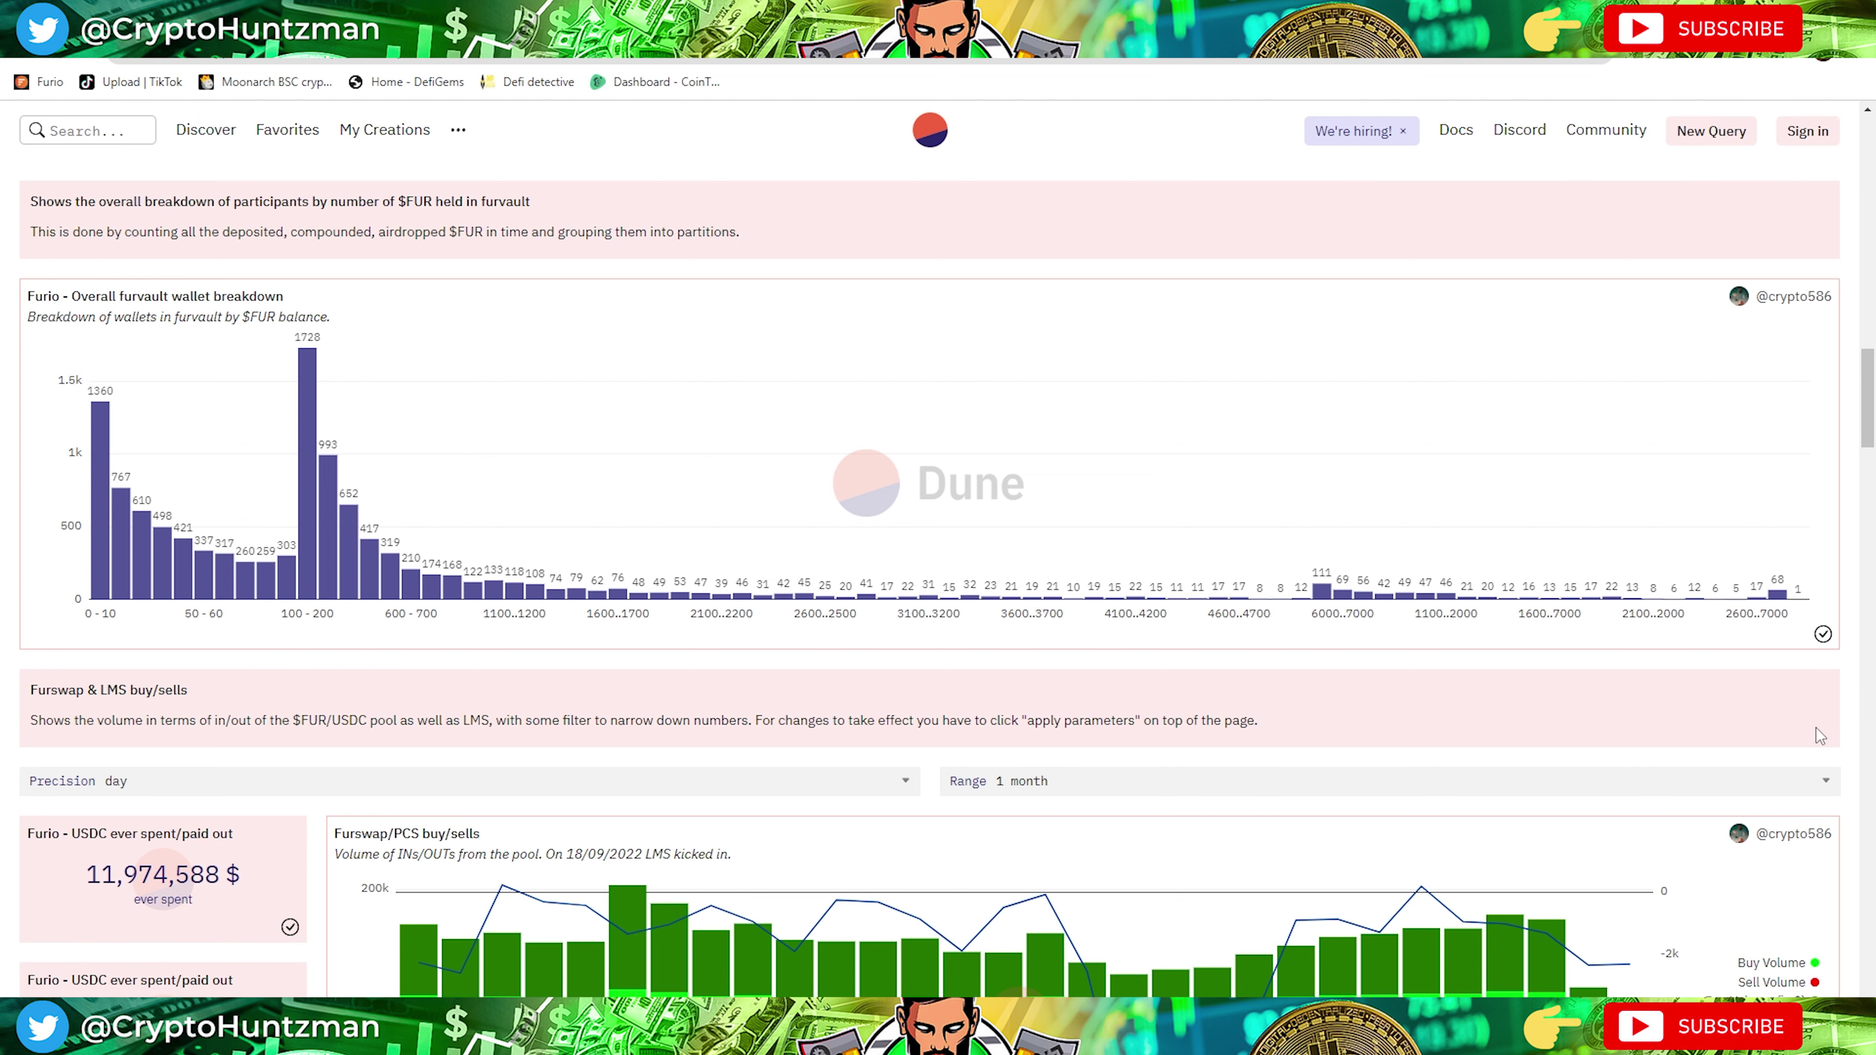
pyautogui.scroll(-1, 1821, 722)
pyautogui.scroll(-20, 1825, 717)
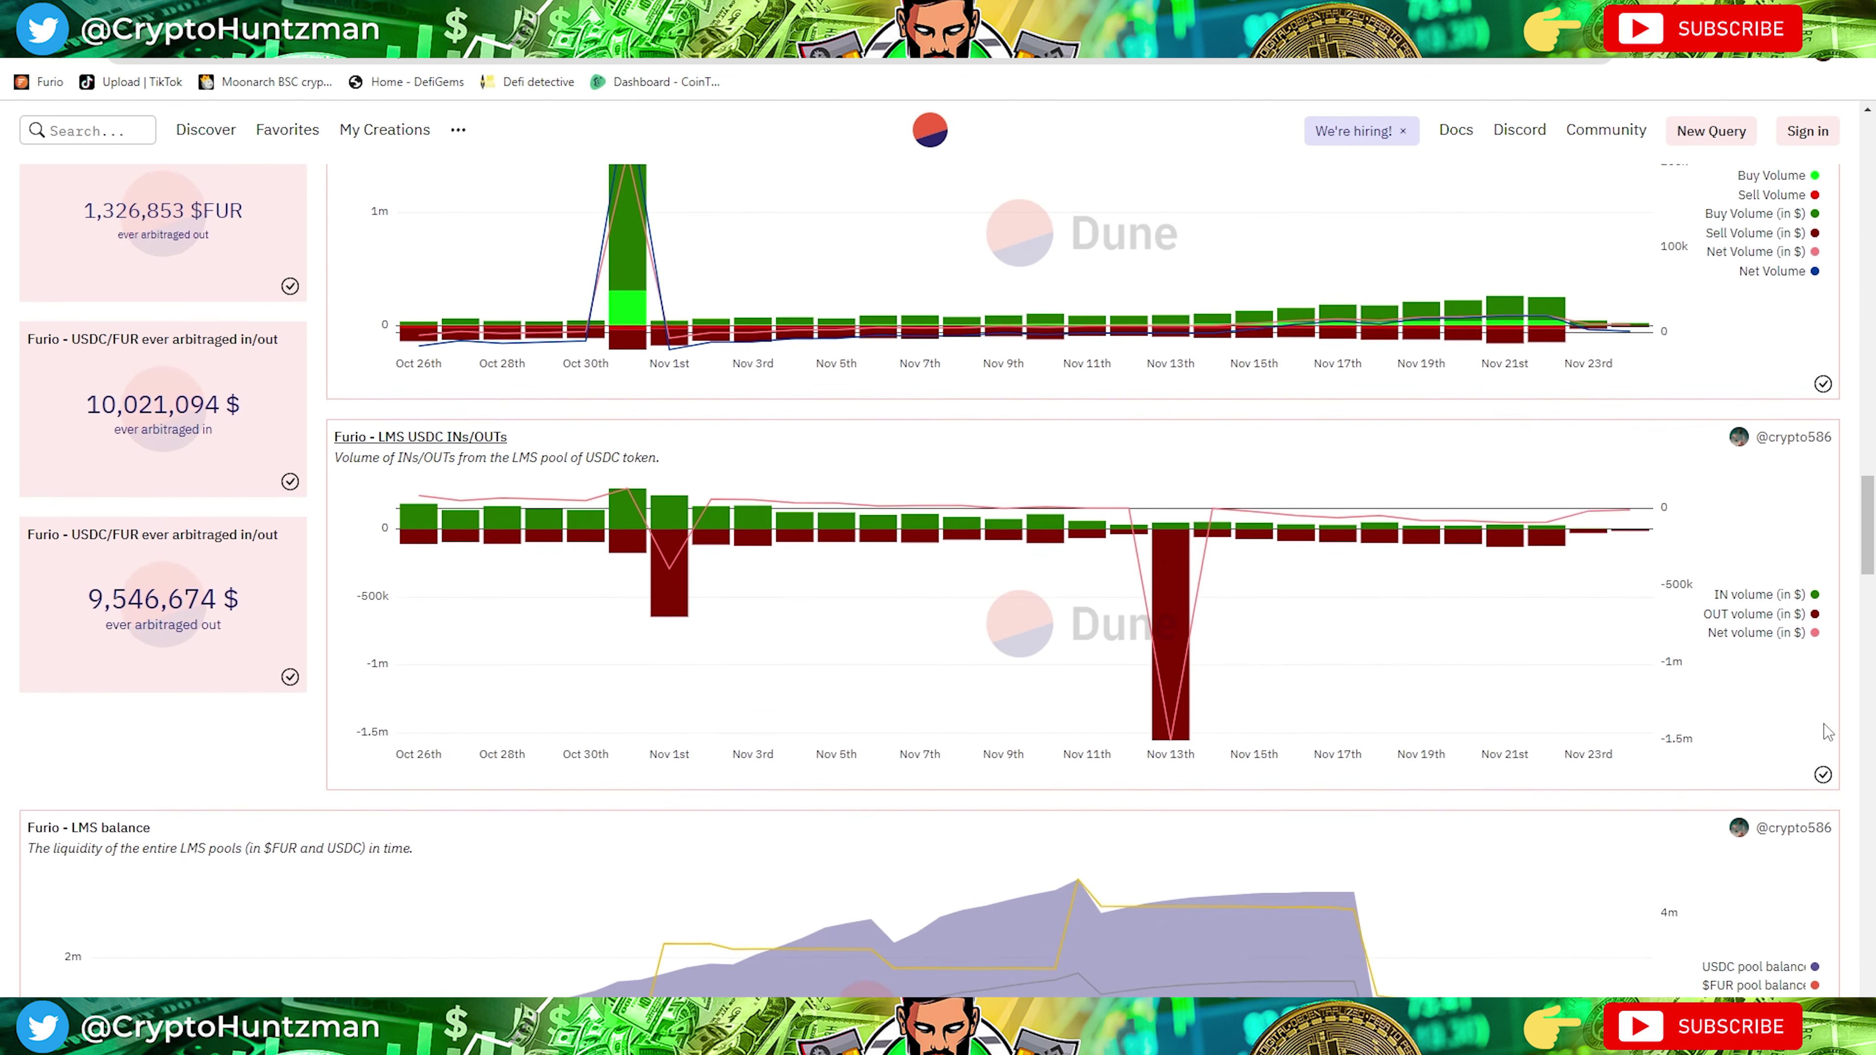
pyautogui.scroll(-1, 1826, 728)
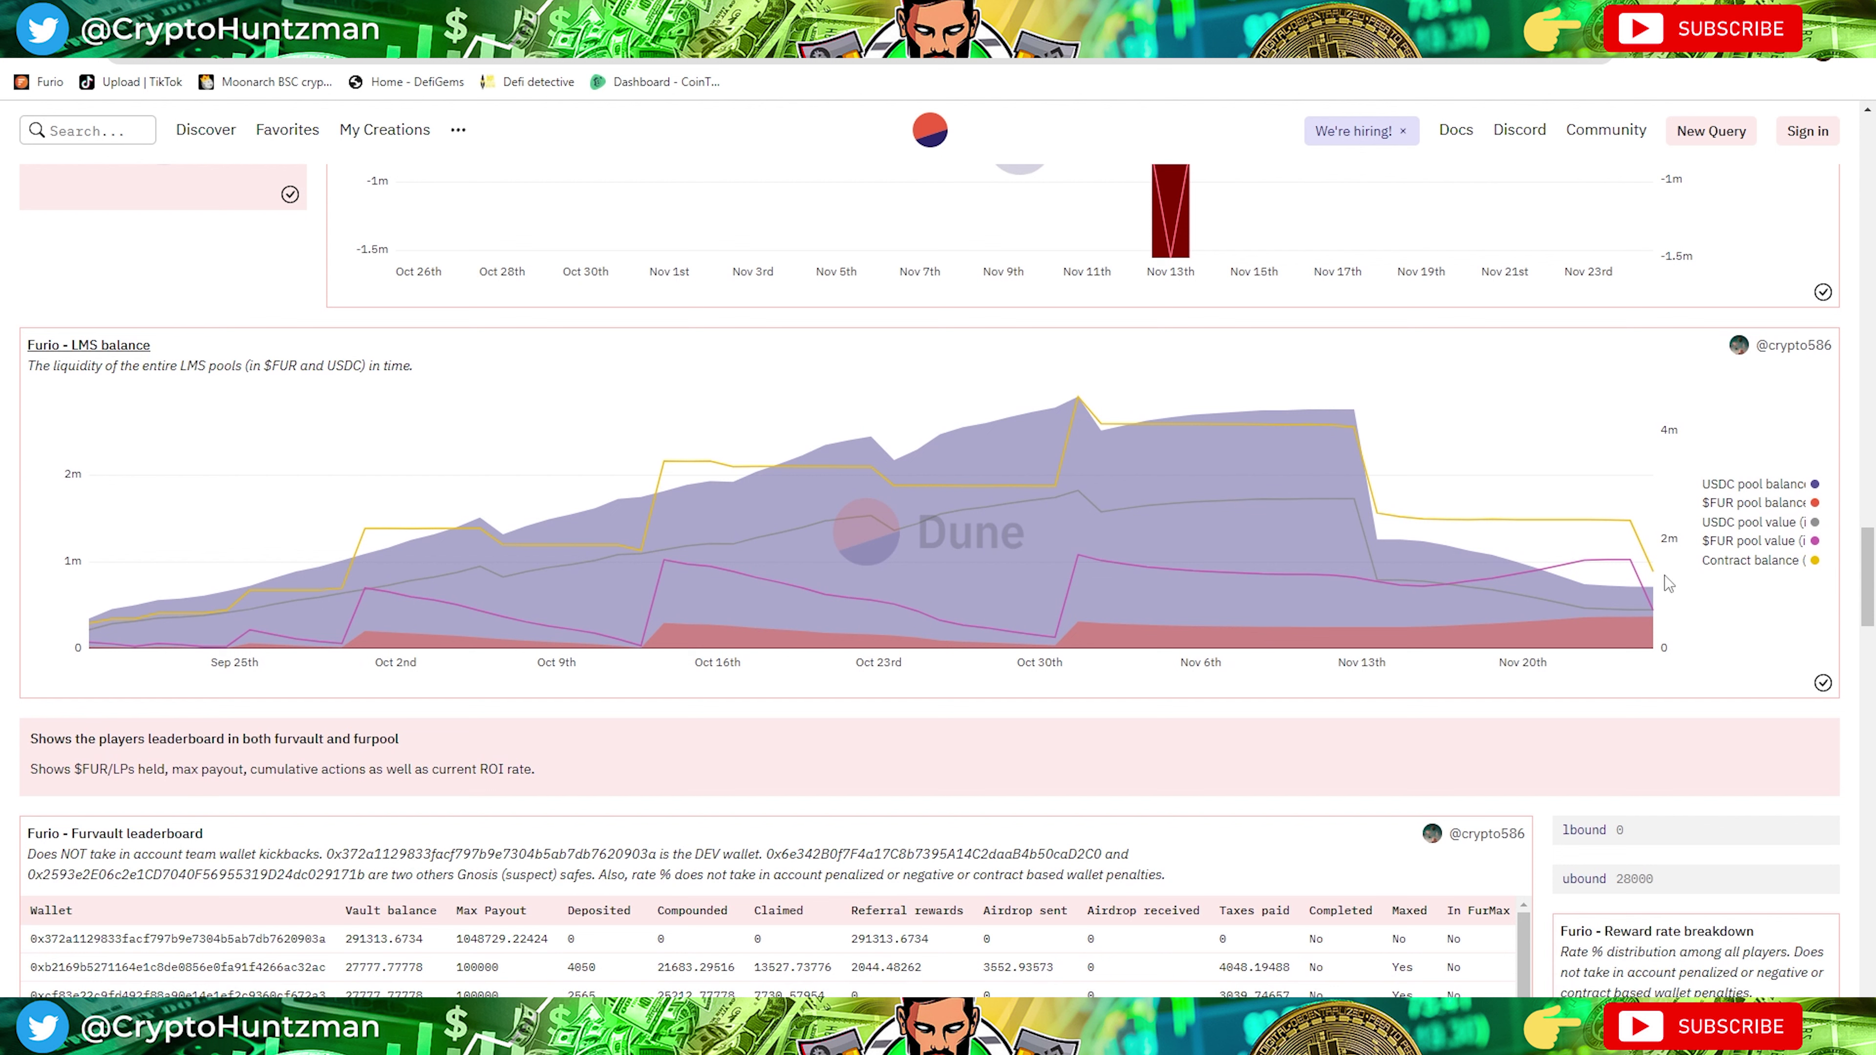
pyautogui.moveTo(1636, 554)
pyautogui.moveTo(1863, 615); pyautogui.dragTo(1854, 311)
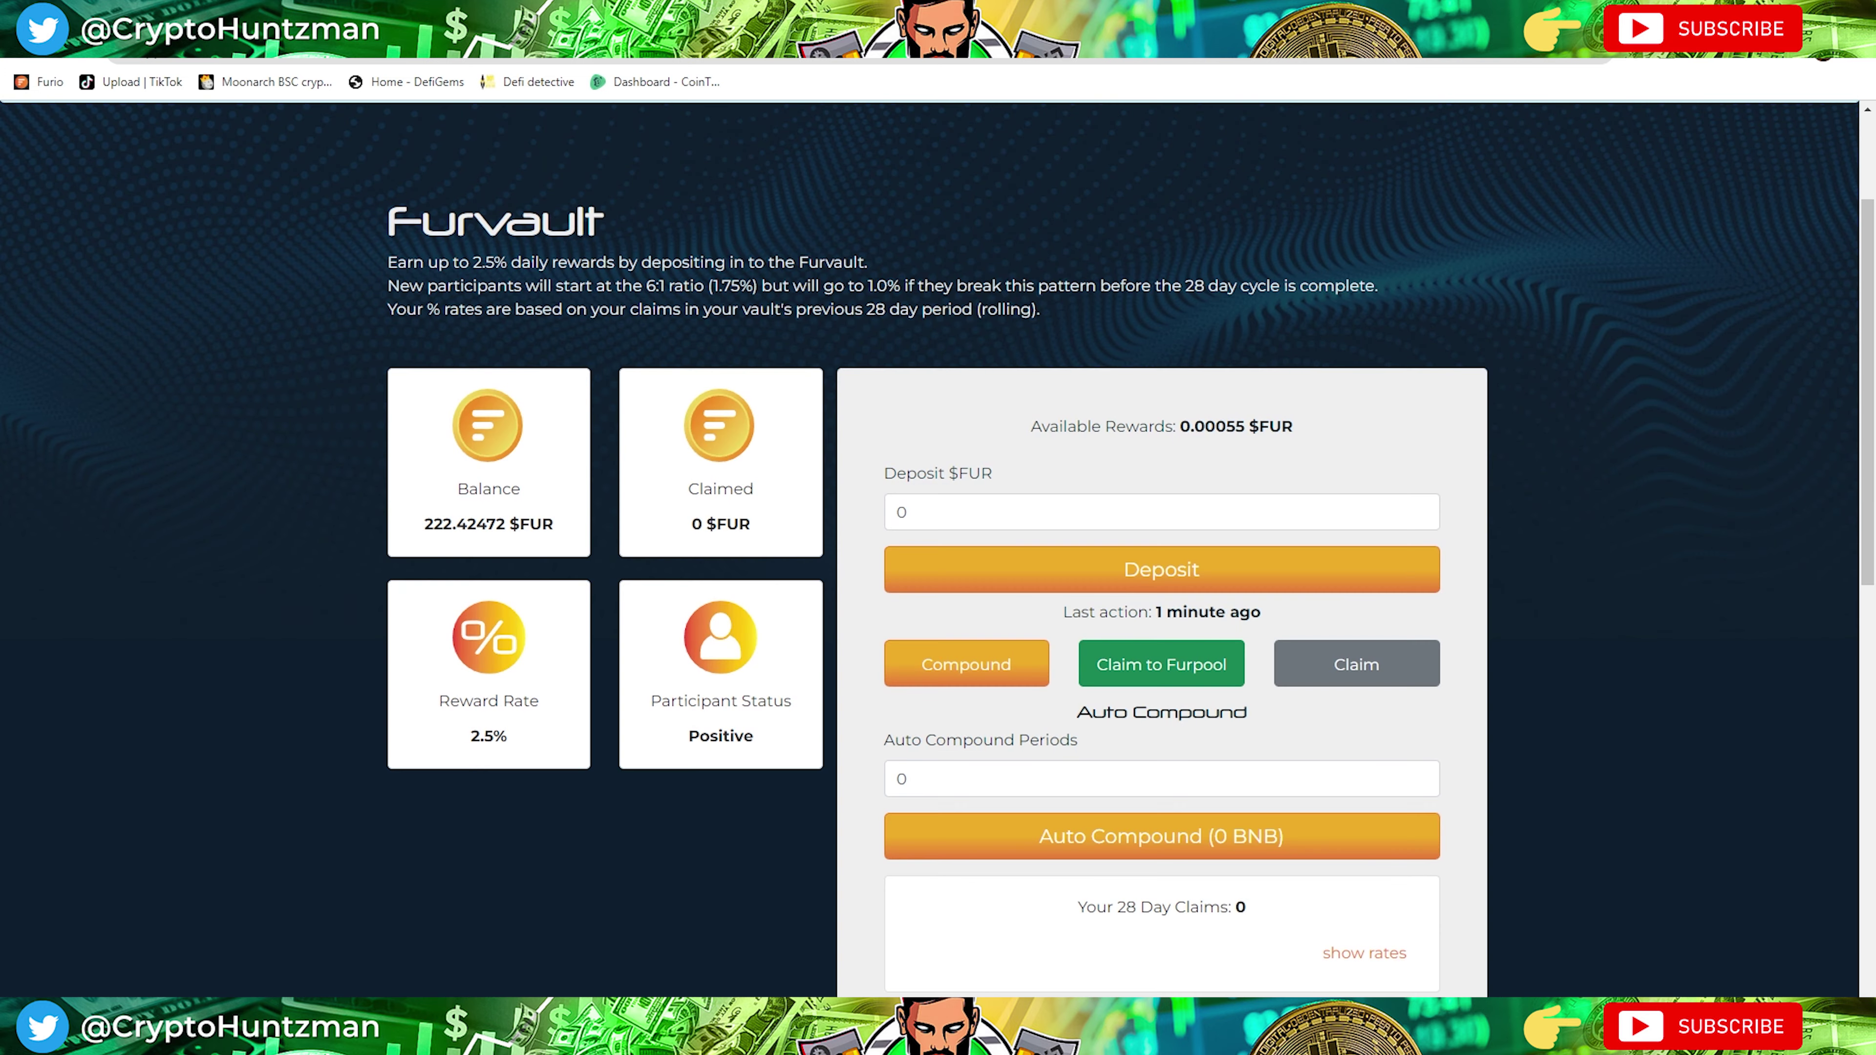
# View the team page in the Furio app and return to the Furvault page.
pyautogui.scroll(3, 1071, 241)
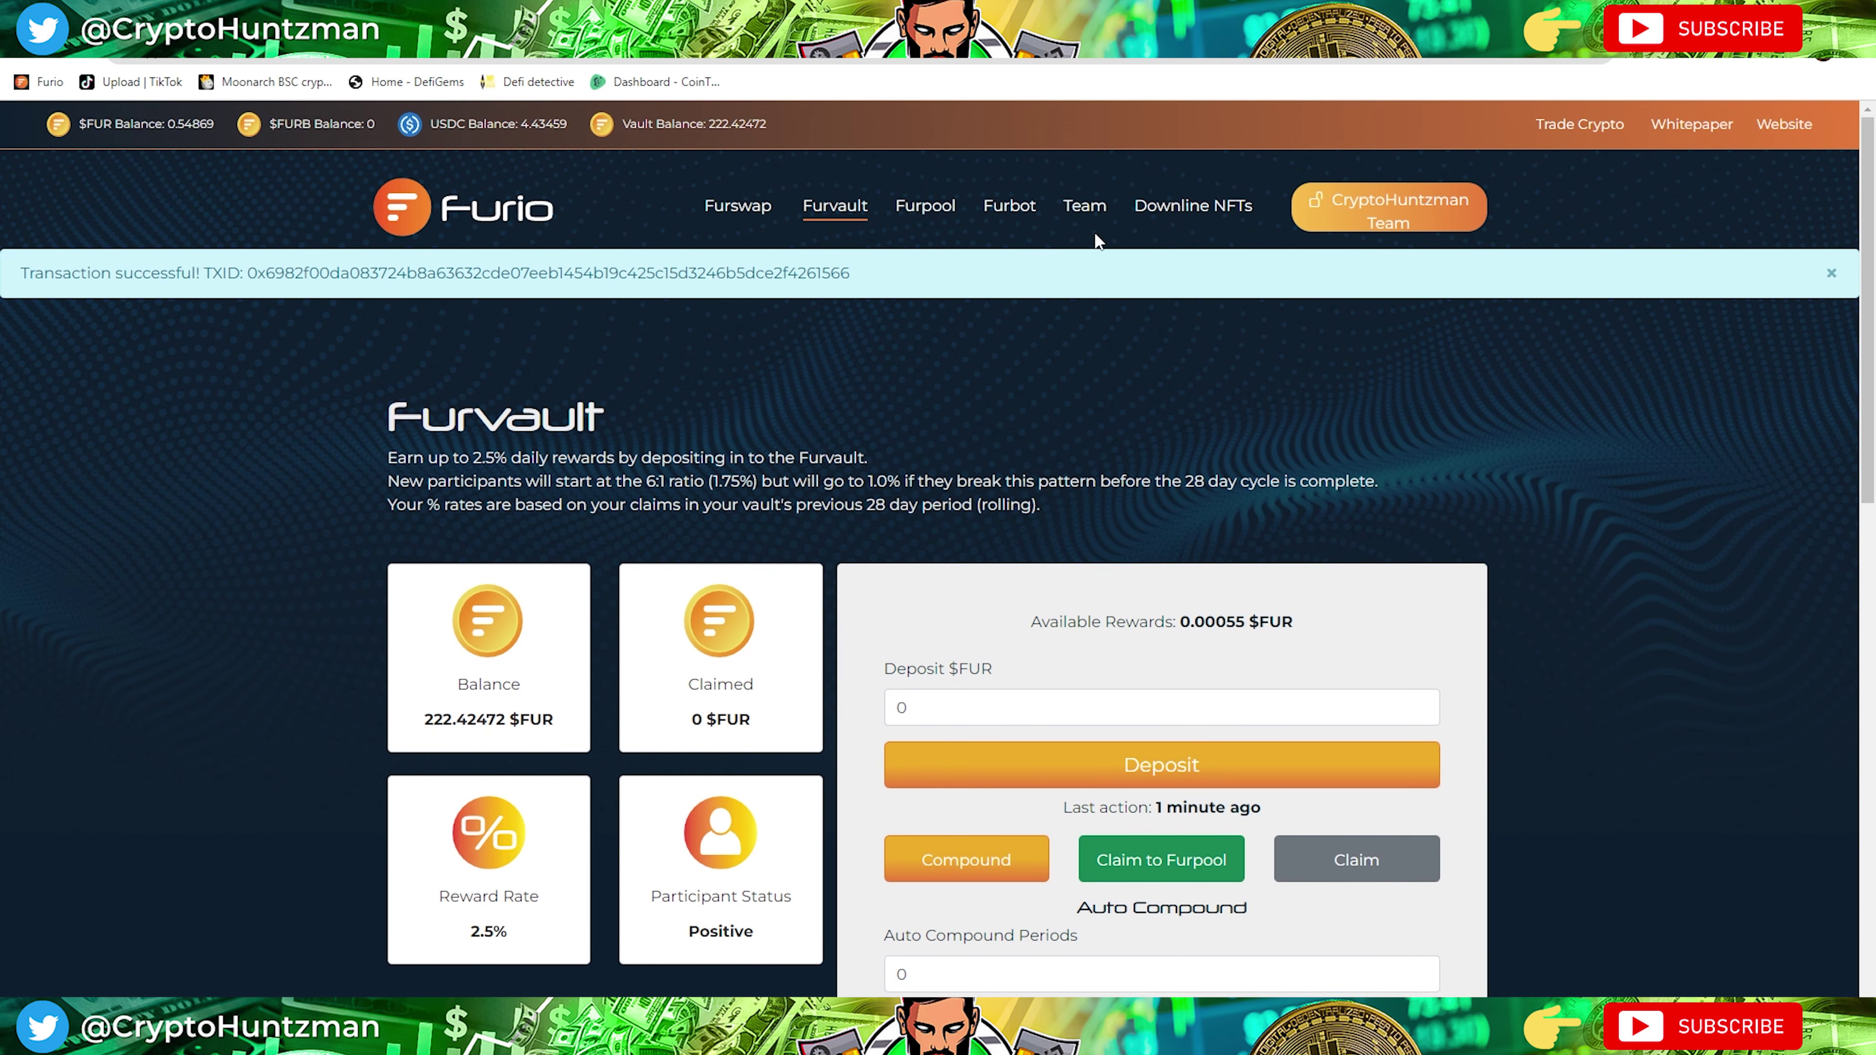
pyautogui.click(1084, 215)
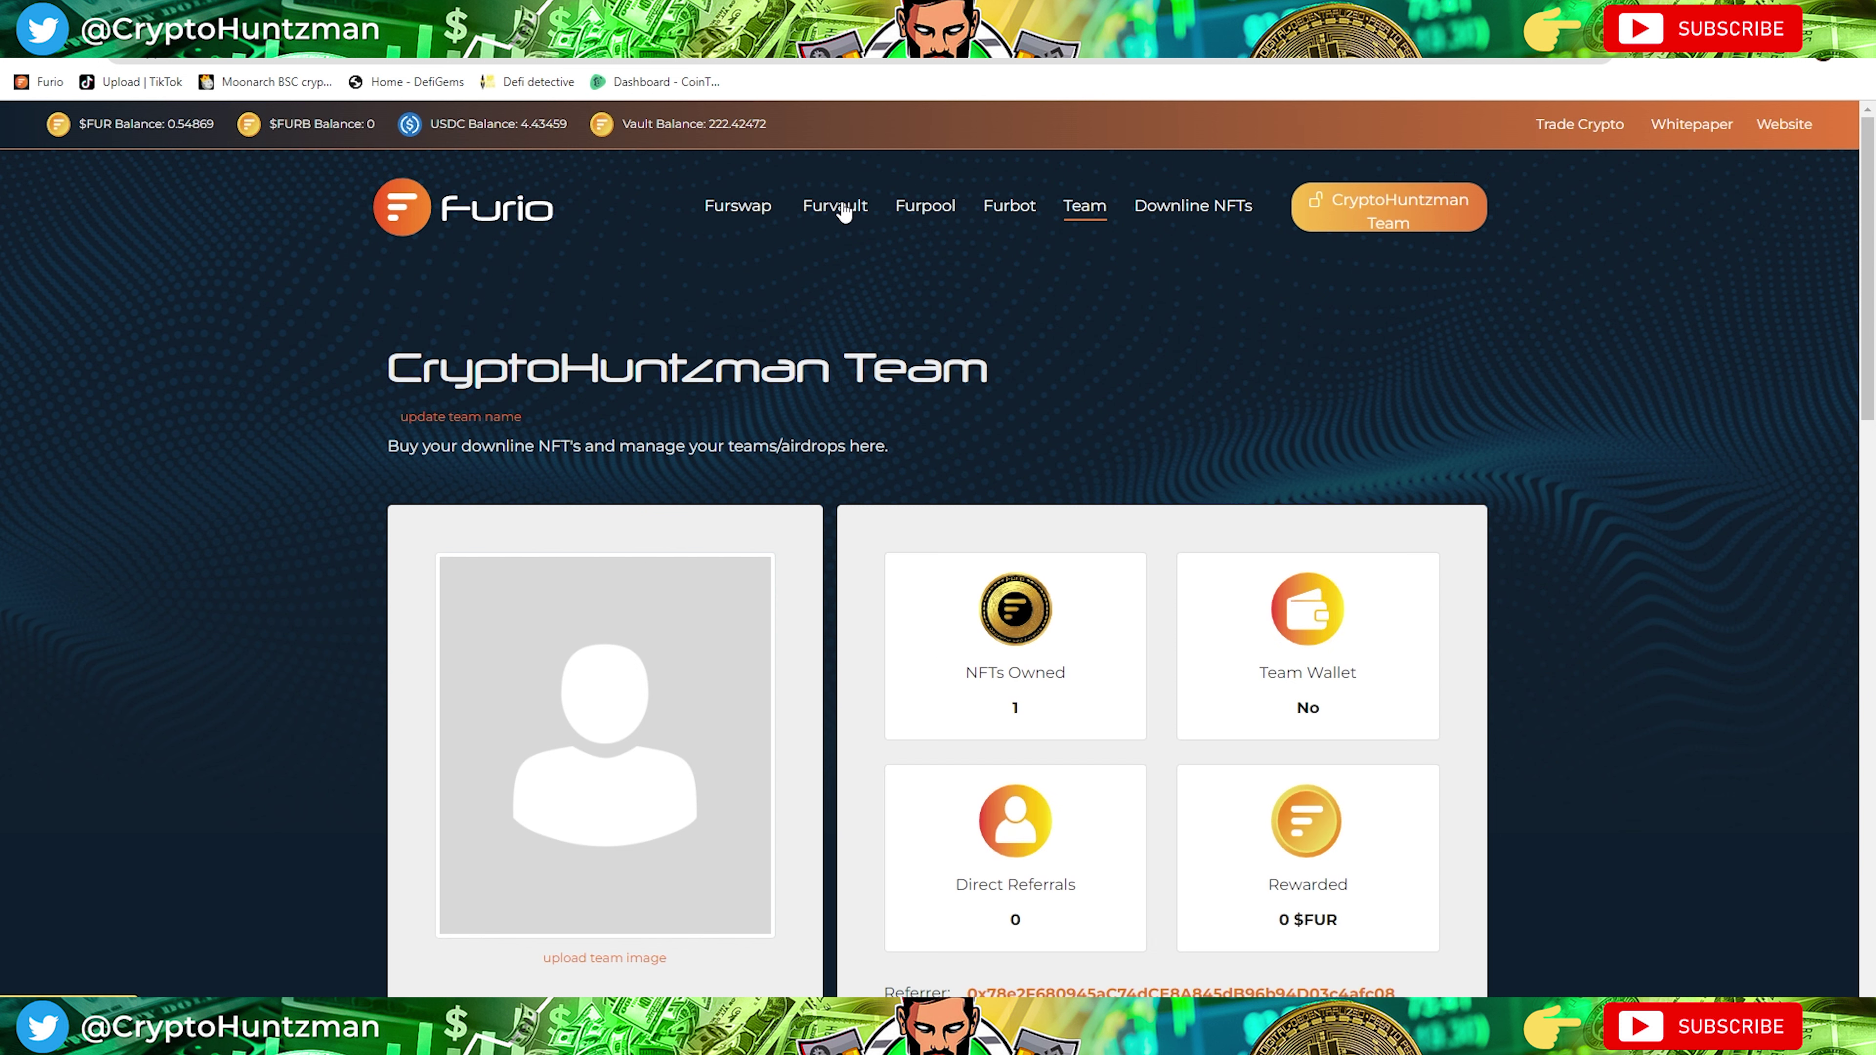
pyautogui.click(838, 215)
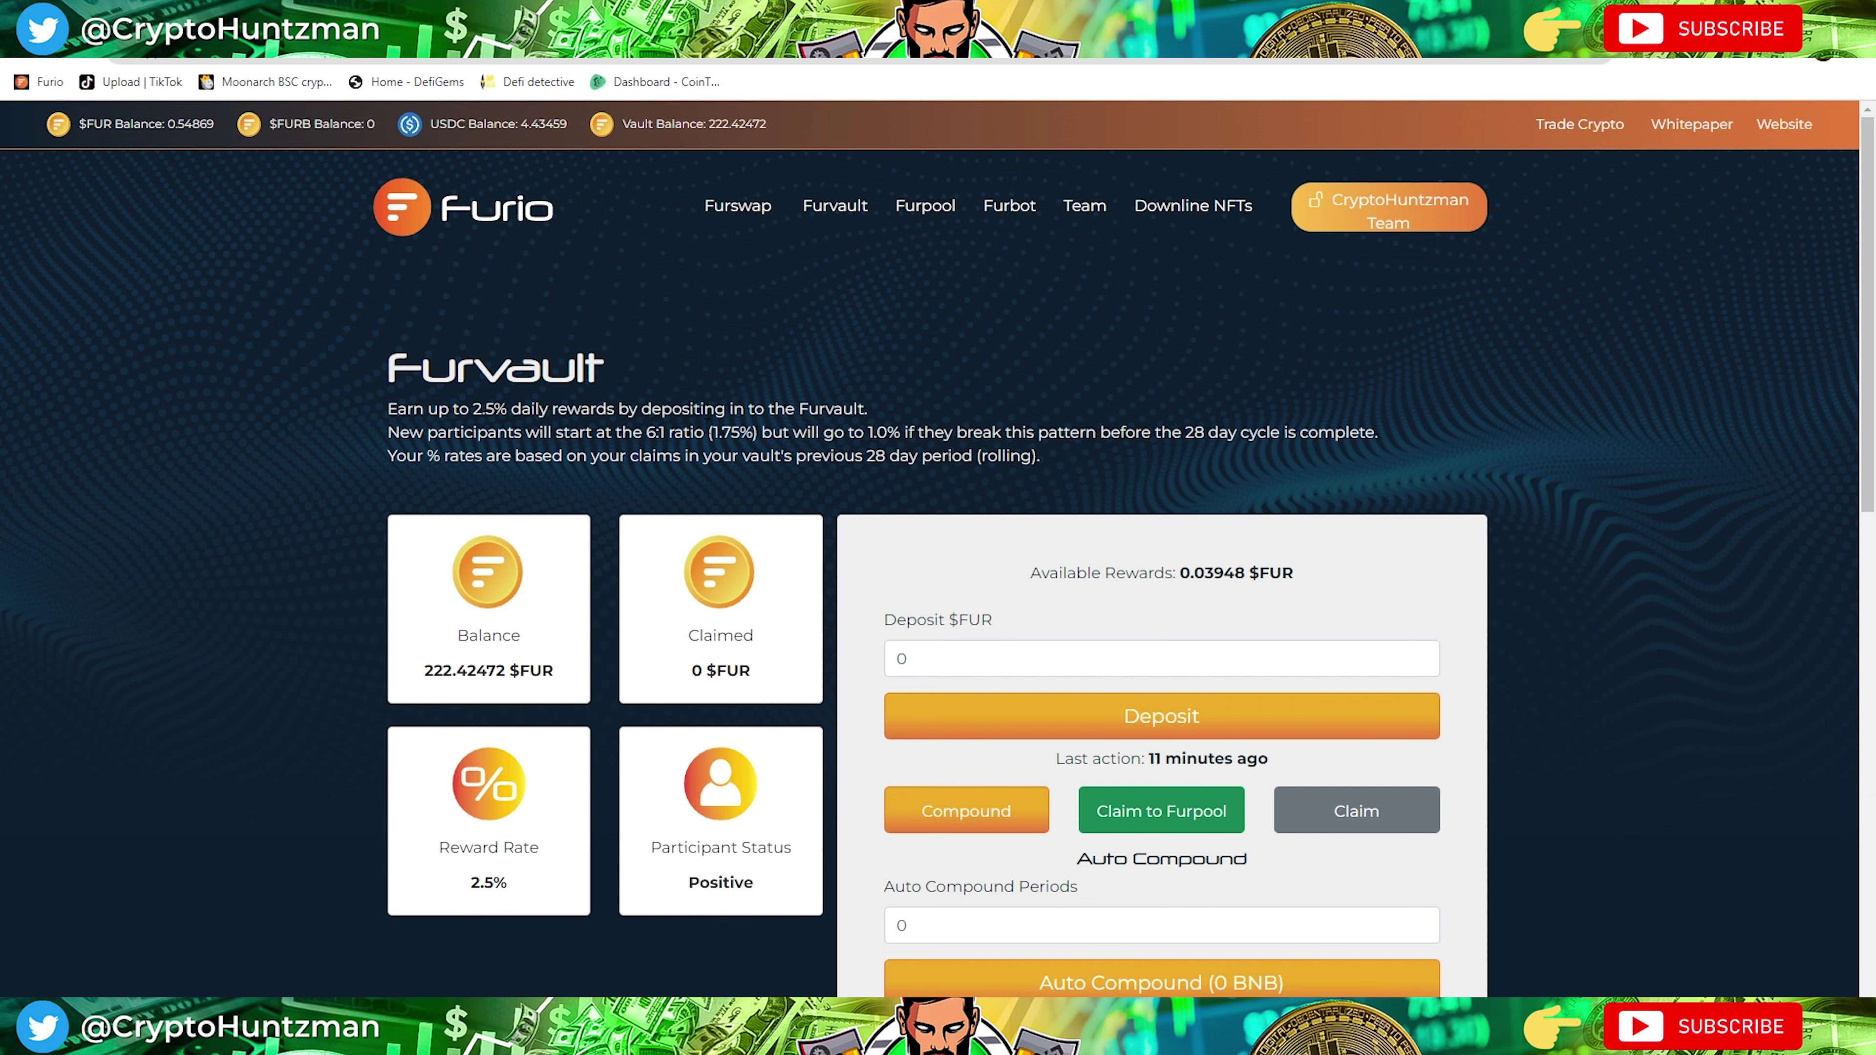
# Switch to the Google Sheets tracker and rename the Shiny Bots project as AT.
pyautogui.hotkey('ctrl', 'Tab')
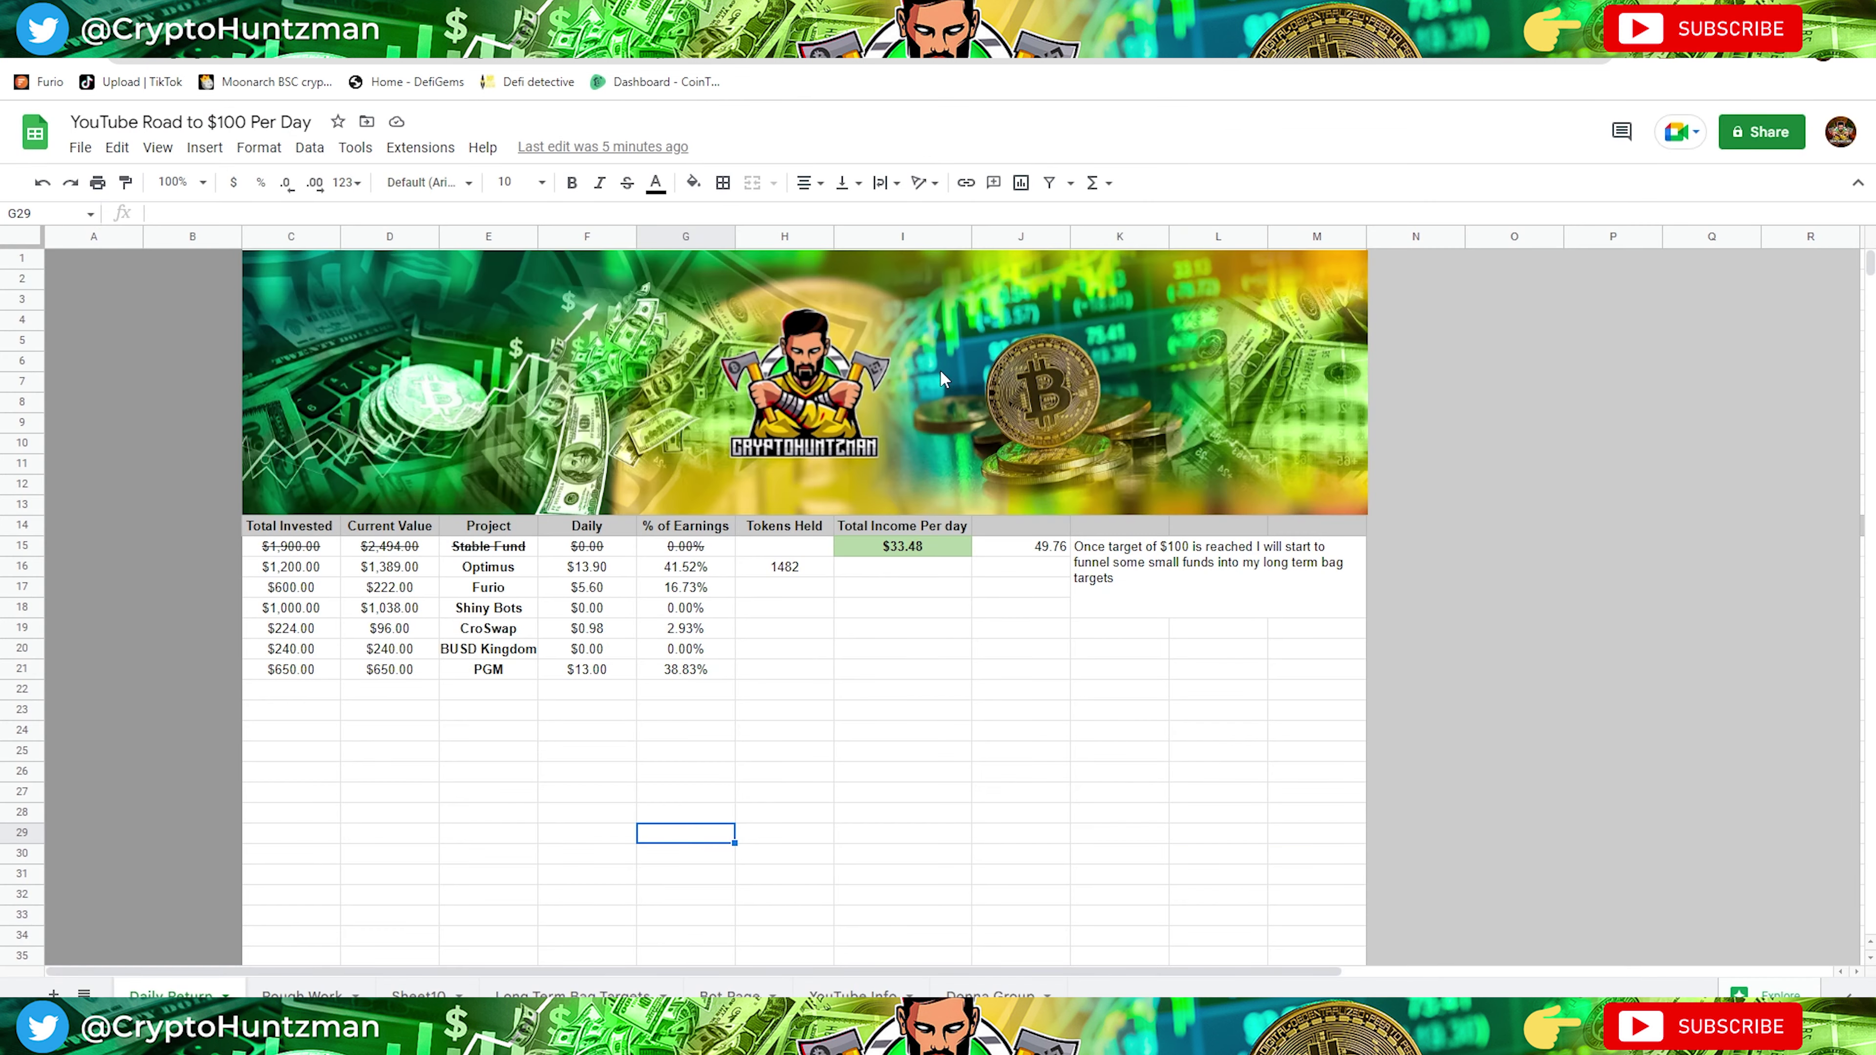
pyautogui.moveTo(483, 607); pyautogui.dragTo(629, 610)
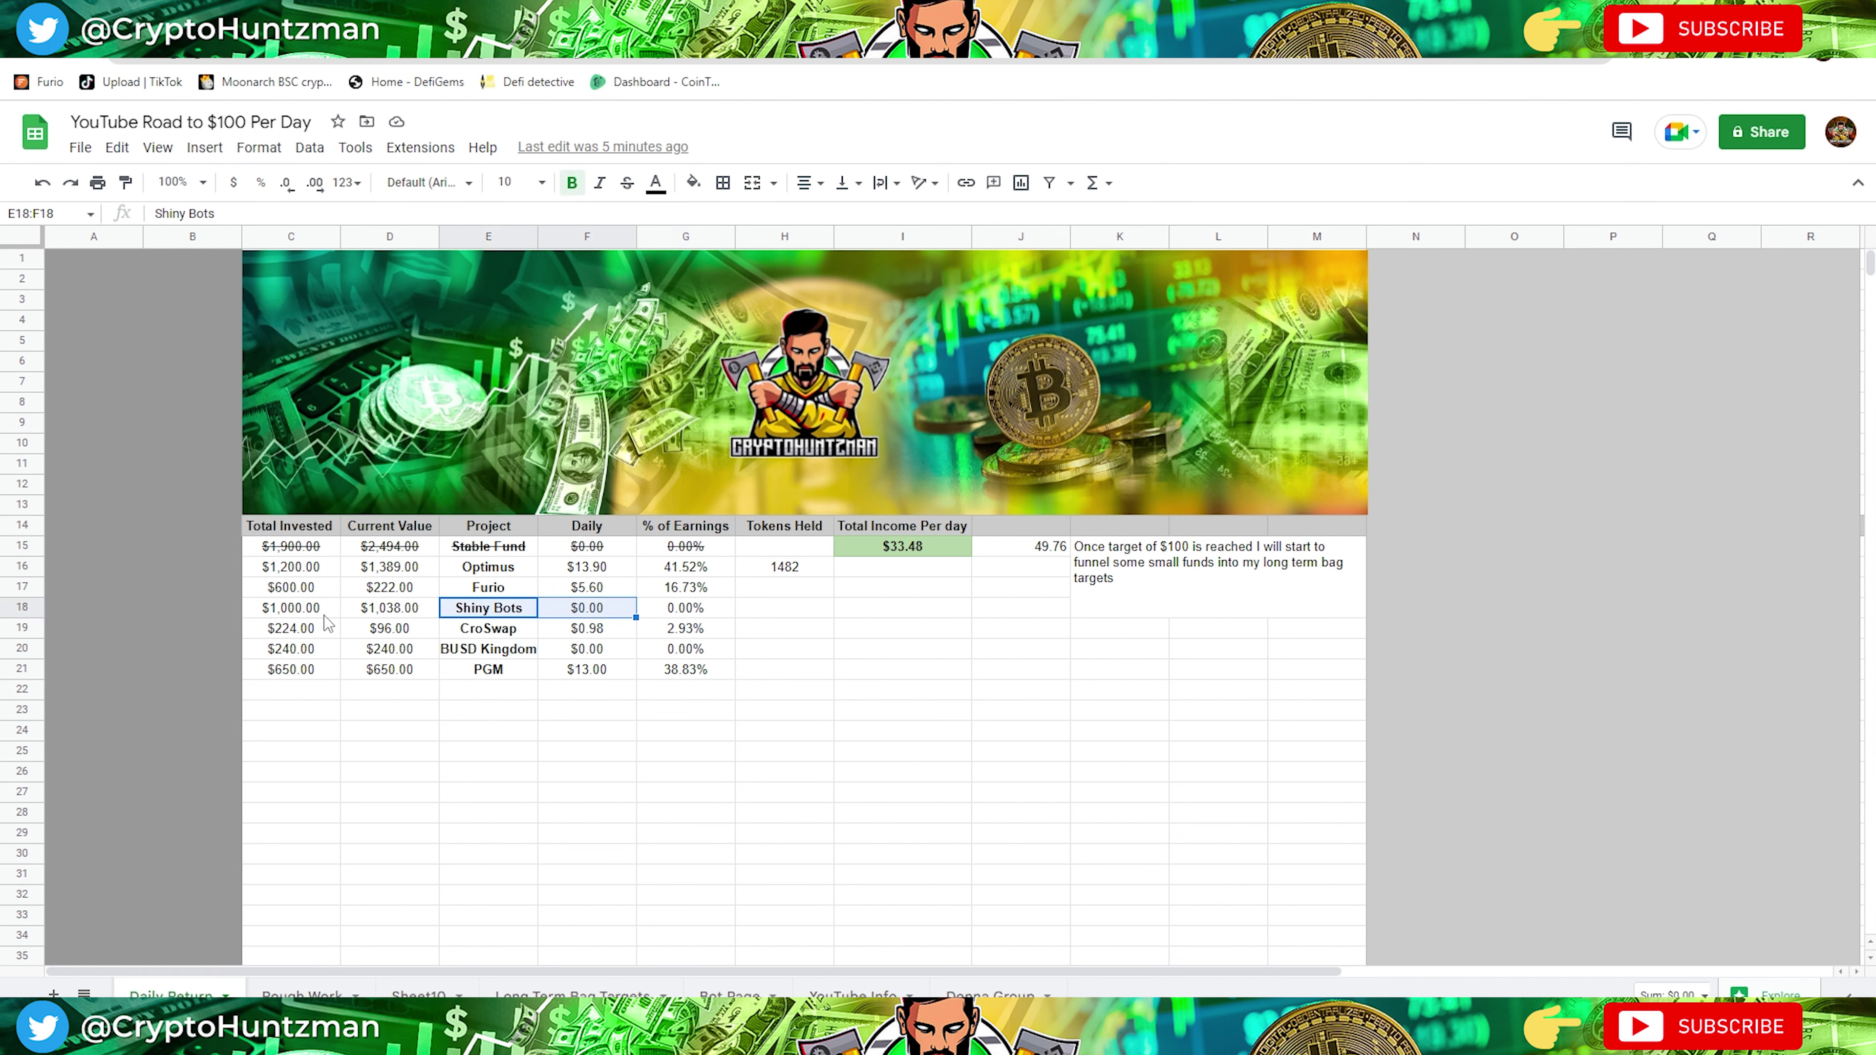
pyautogui.moveTo(296, 613); pyautogui.dragTo(690, 615)
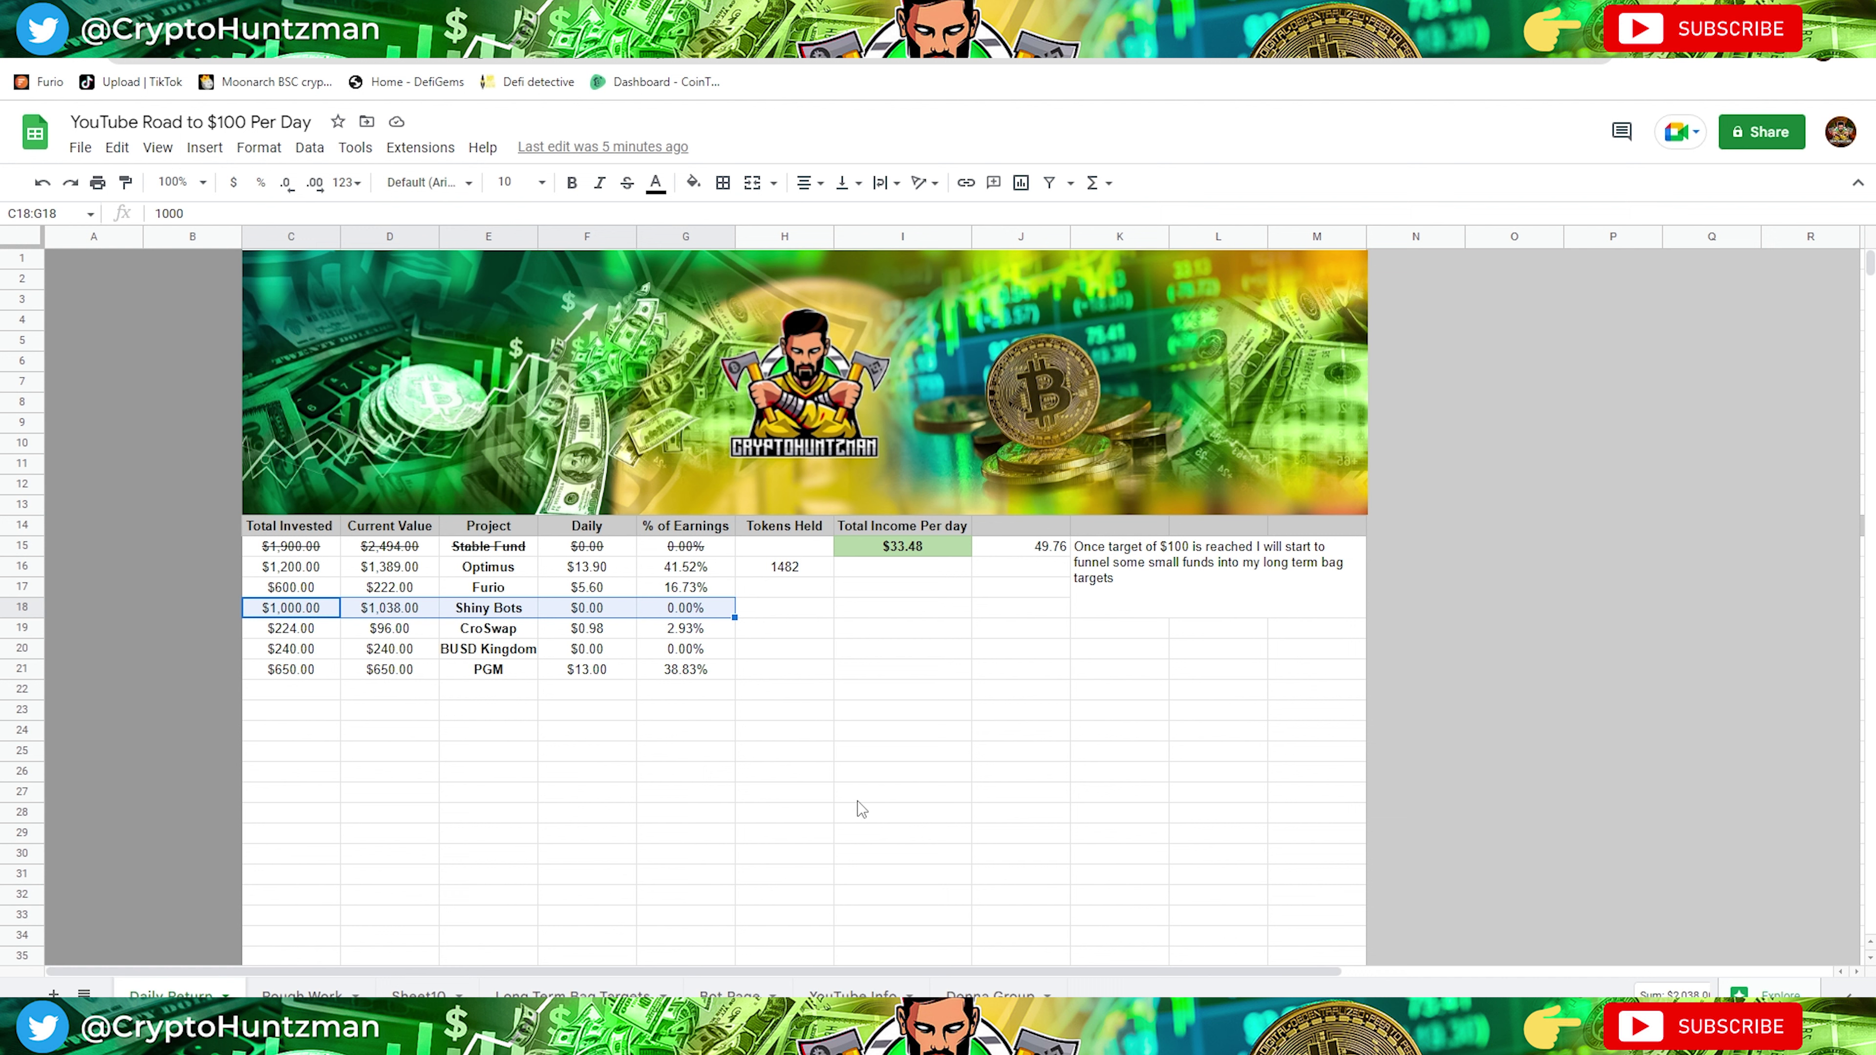
pyautogui.click(496, 607)
pyautogui.doubleClick(496, 609)
pyautogui.moveTo(496, 607); pyautogui.dragTo(455, 611)
pyautogui.write('AT')
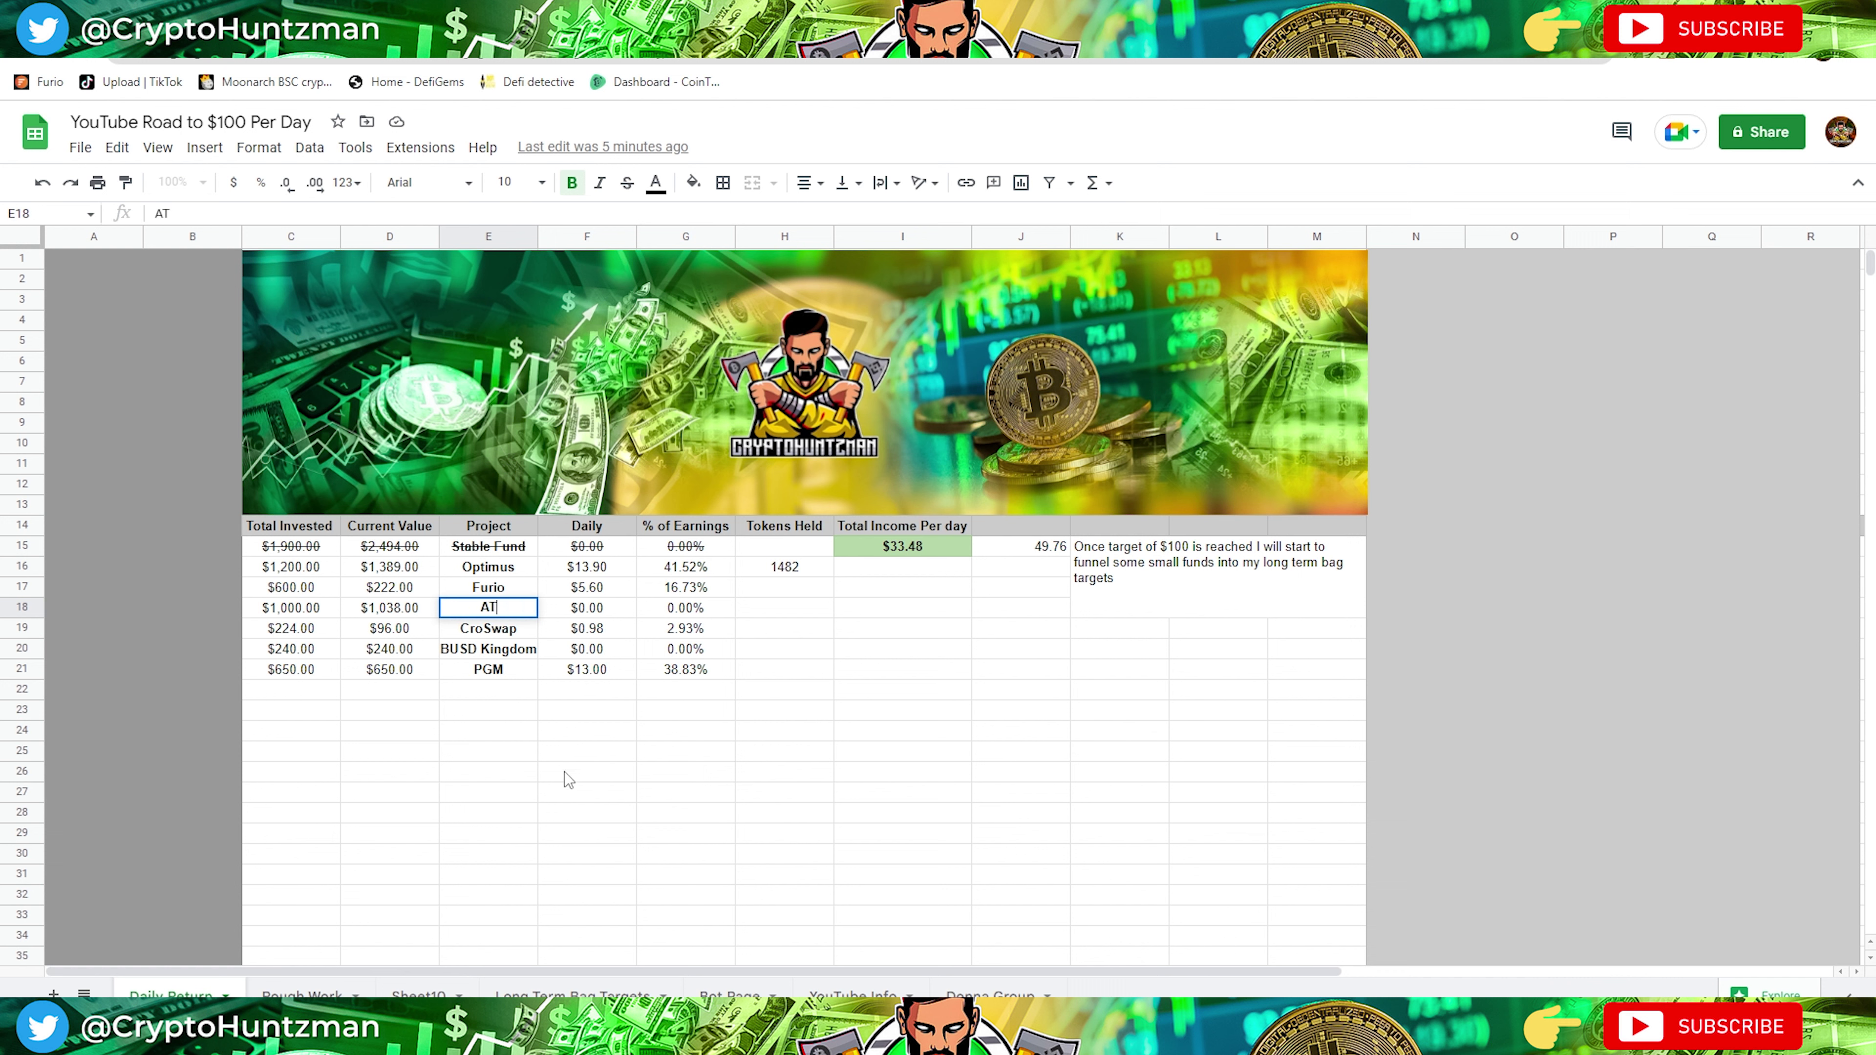
pyautogui.click(559, 765)
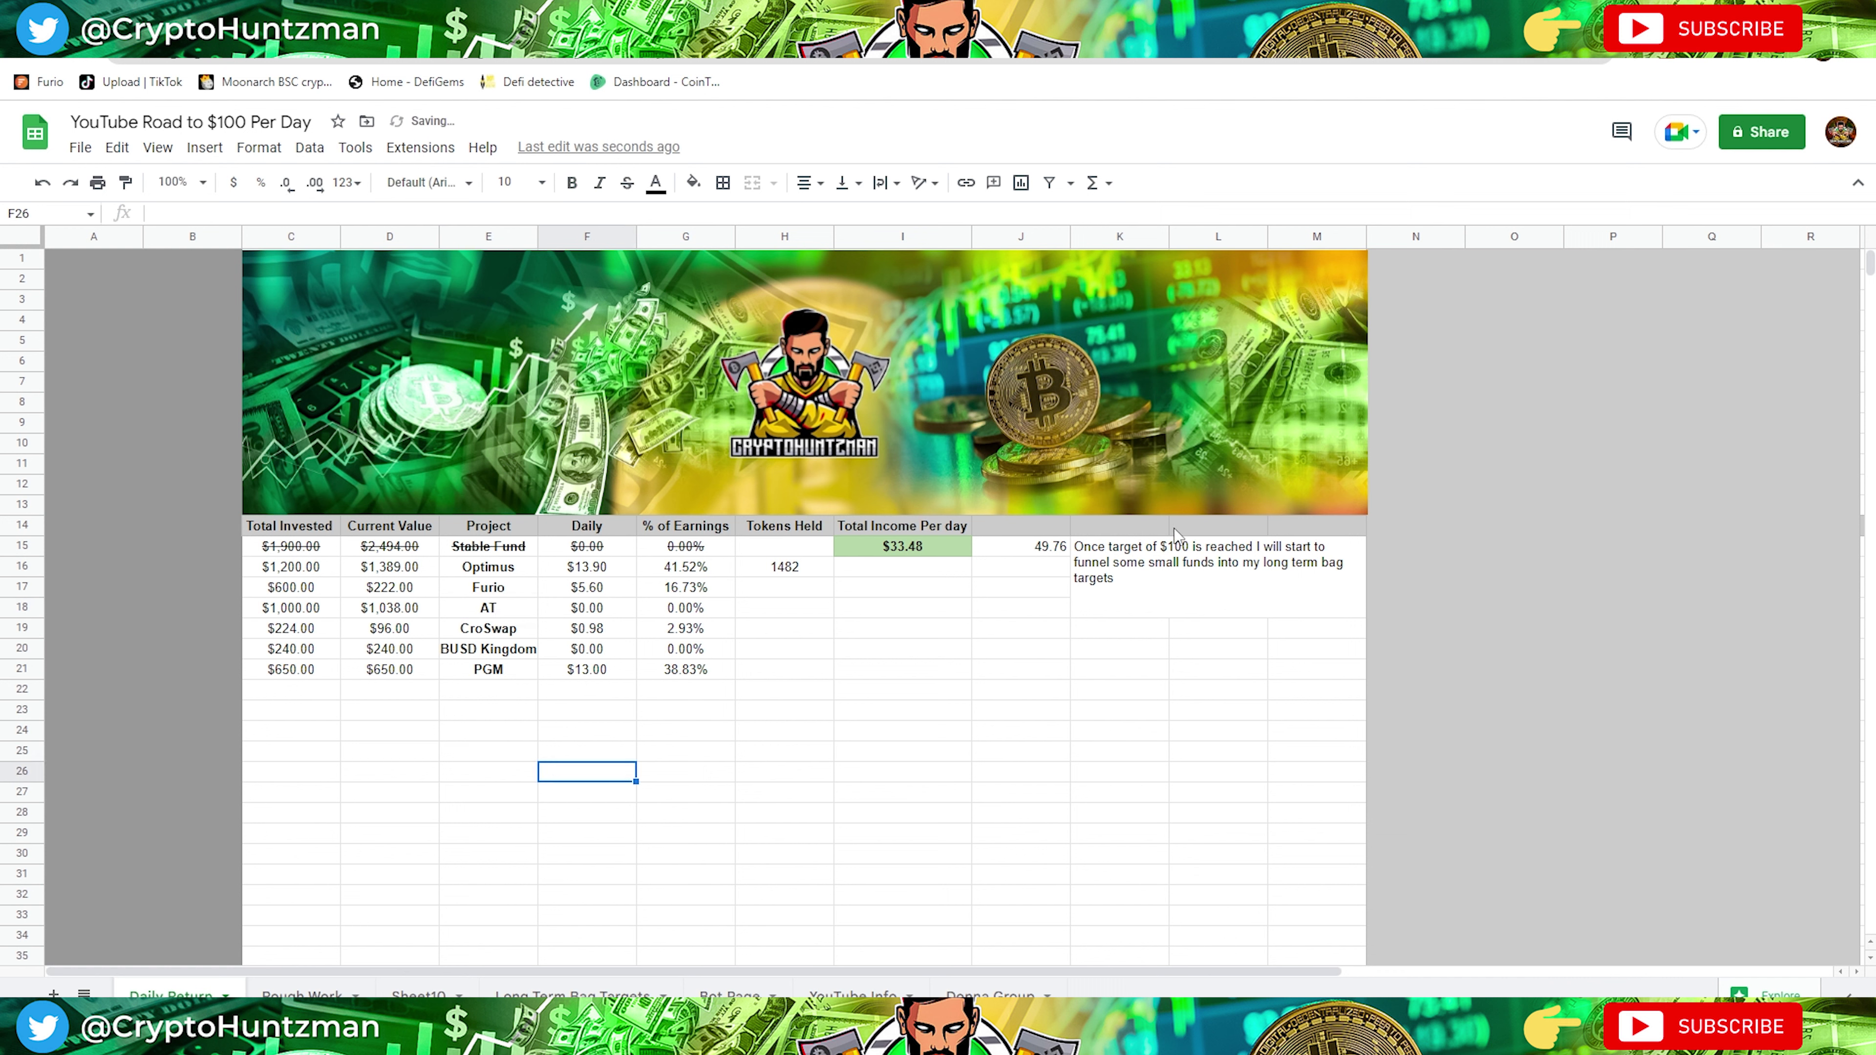
# Search DEX Screener for croswap, open the WCRO/USDC pair in a new tab, and compress its chart's price scale.
pyautogui.hotkey('ctrl', 'Tab')
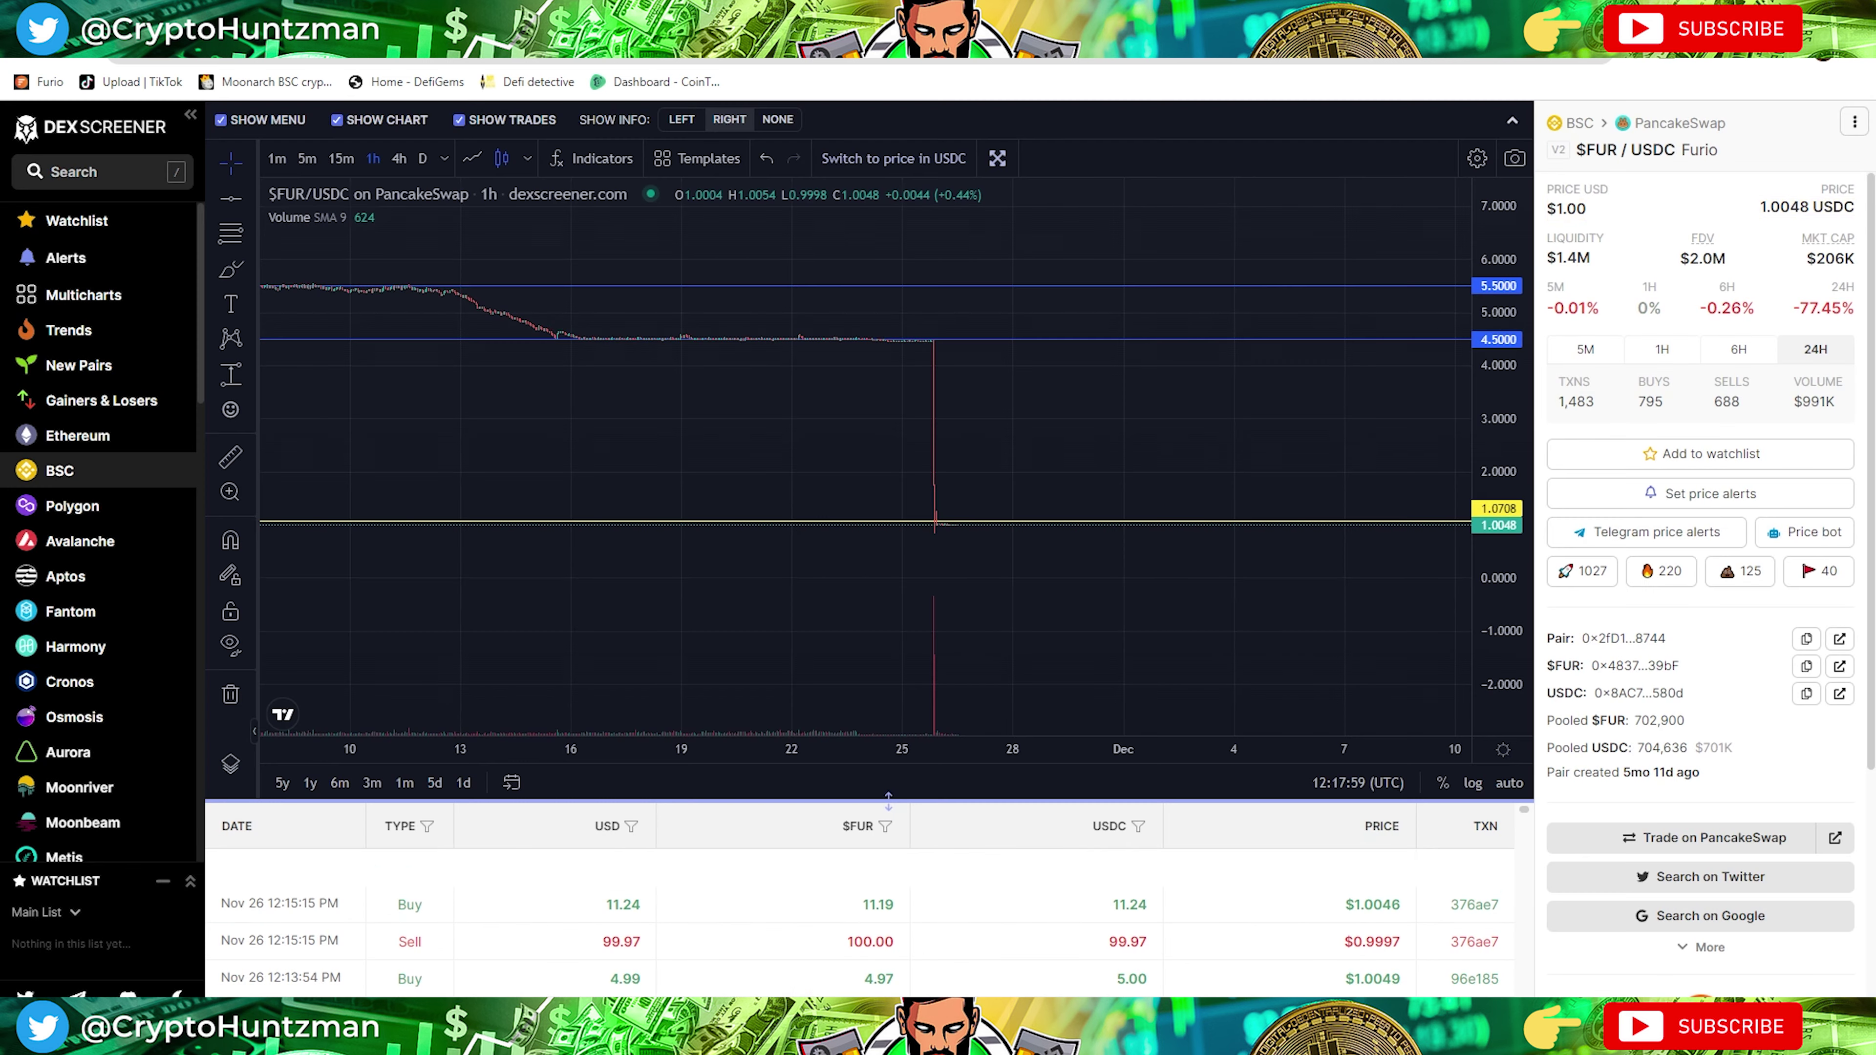
pyautogui.click(43, 173)
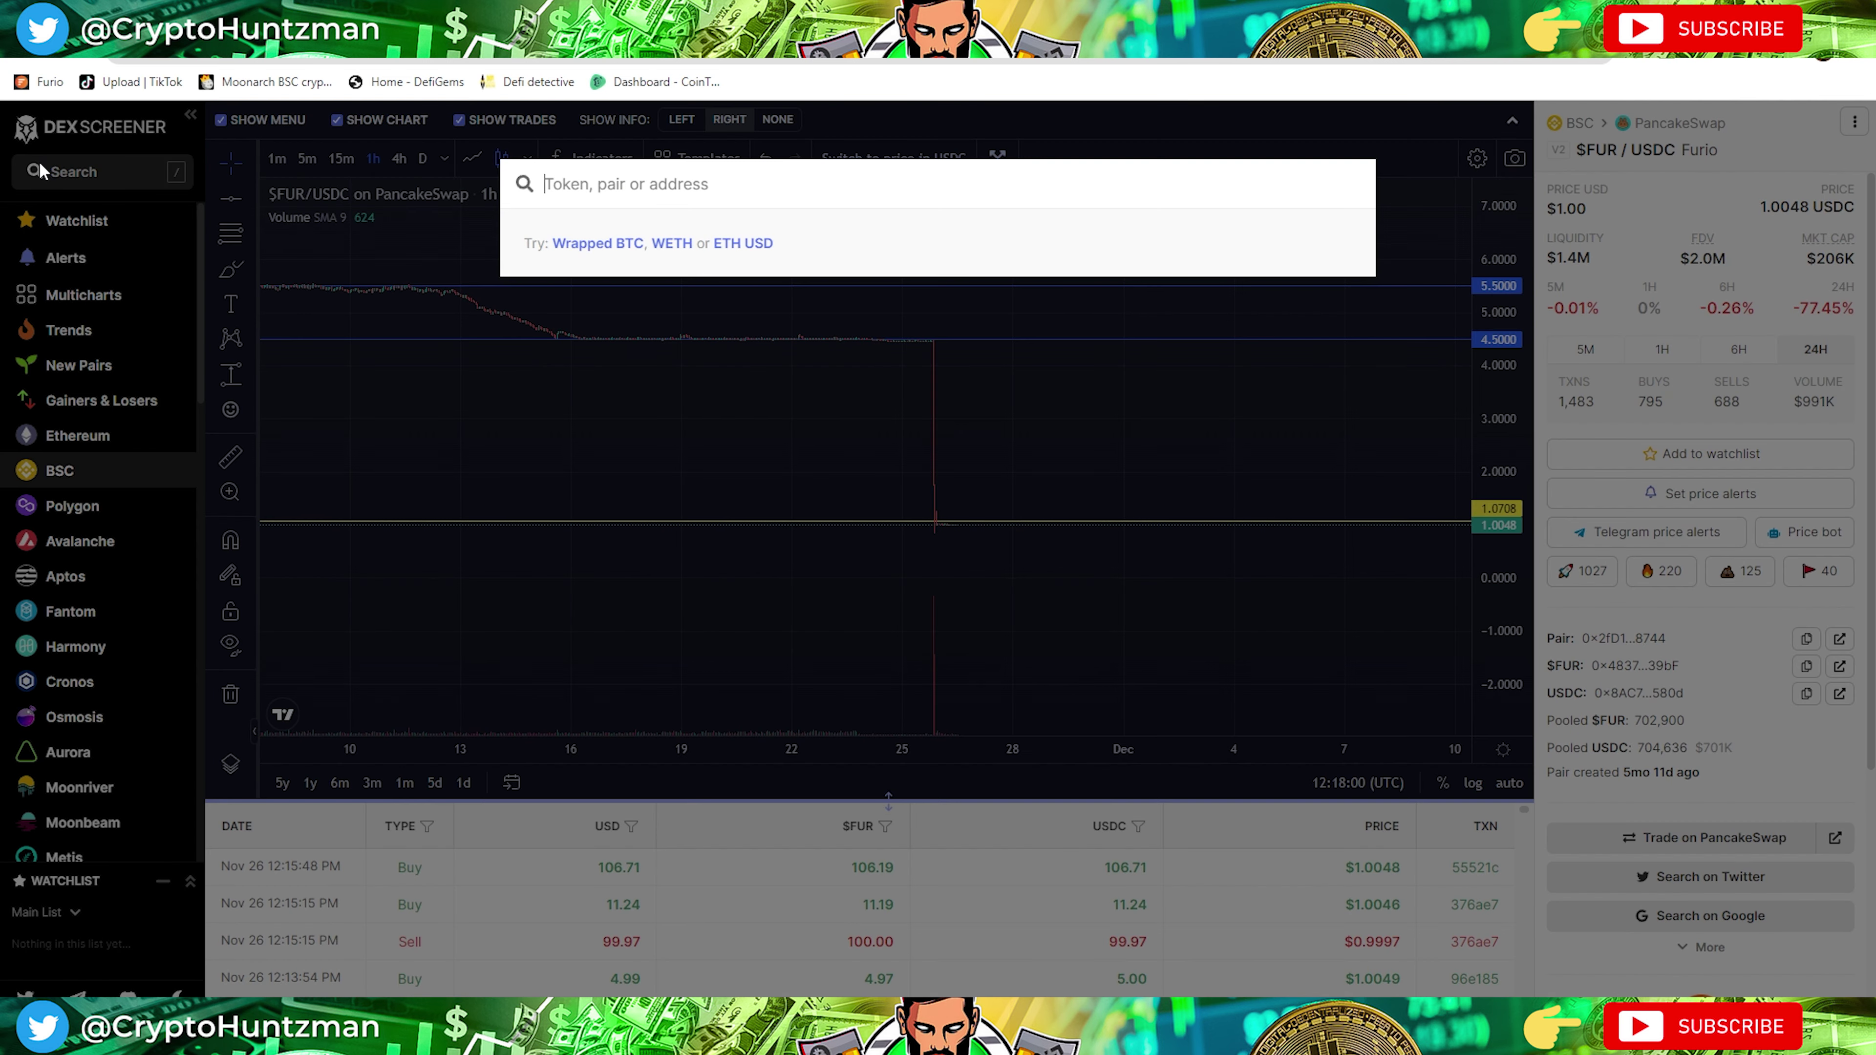
pyautogui.write('croswap')
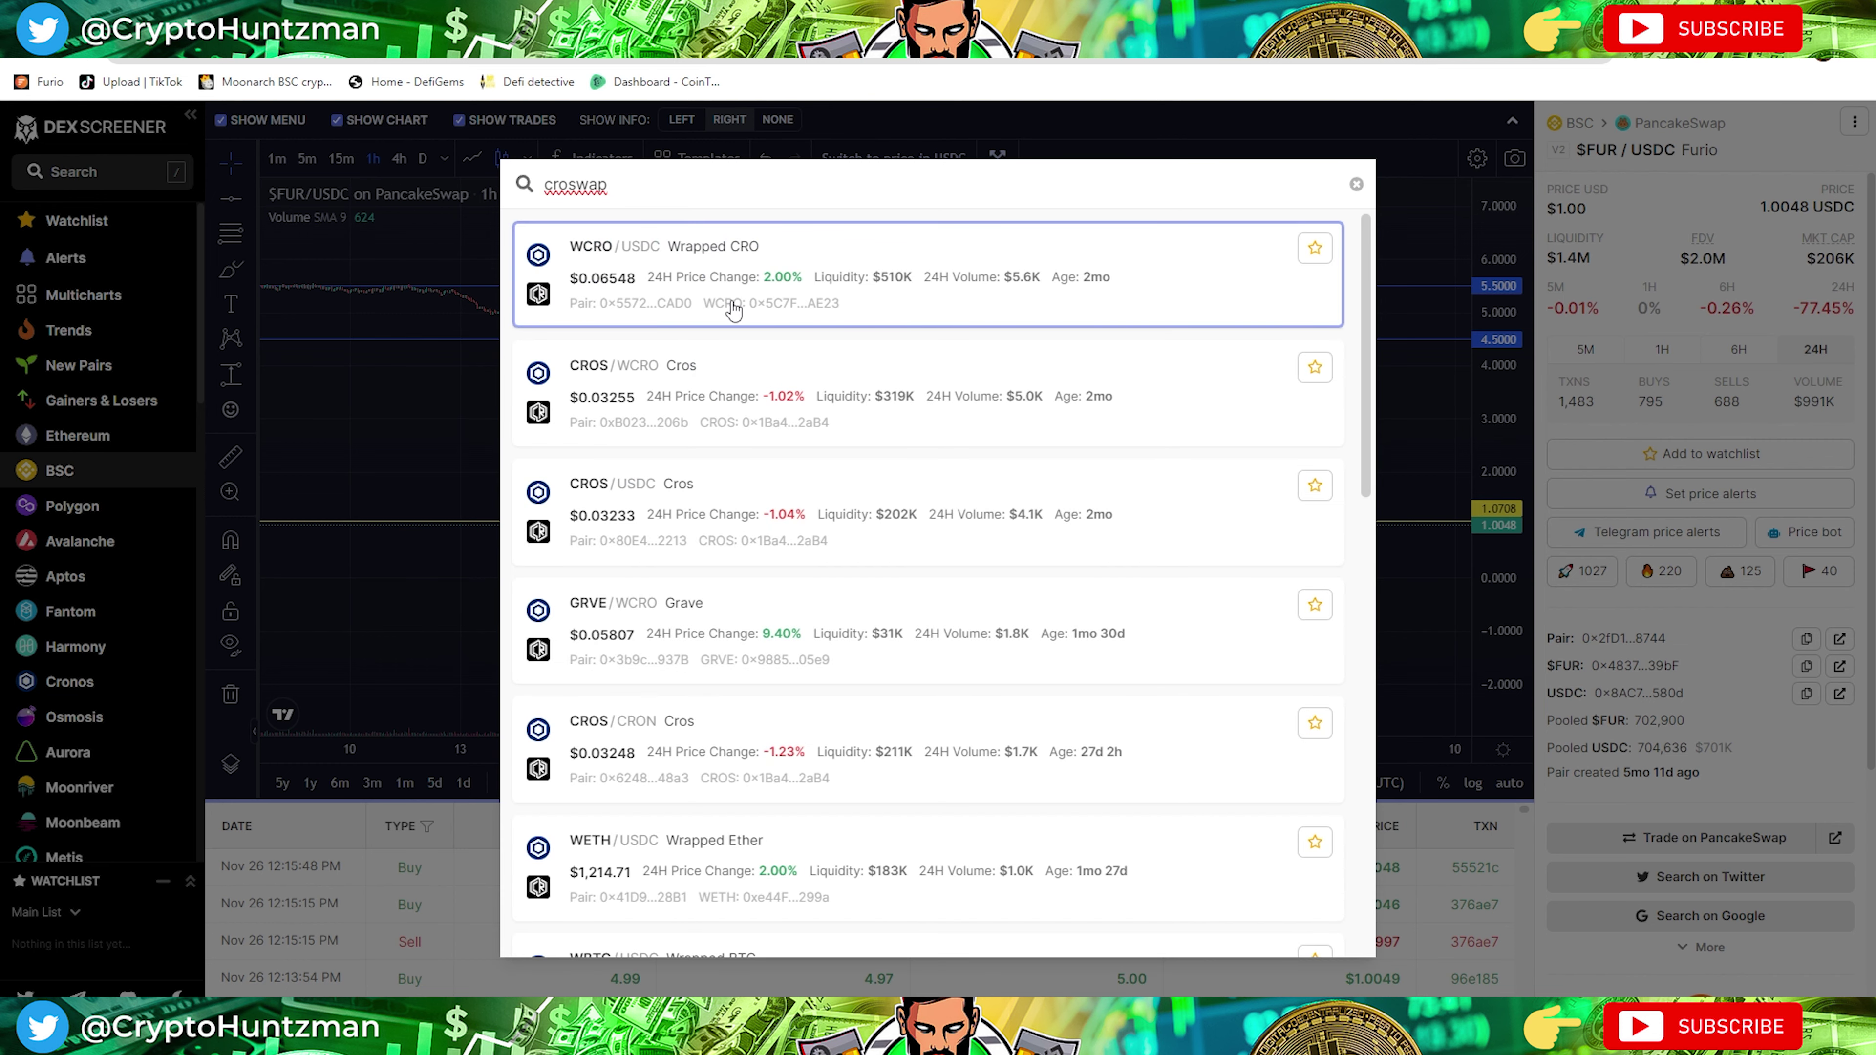
pyautogui.rightClick(734, 310)
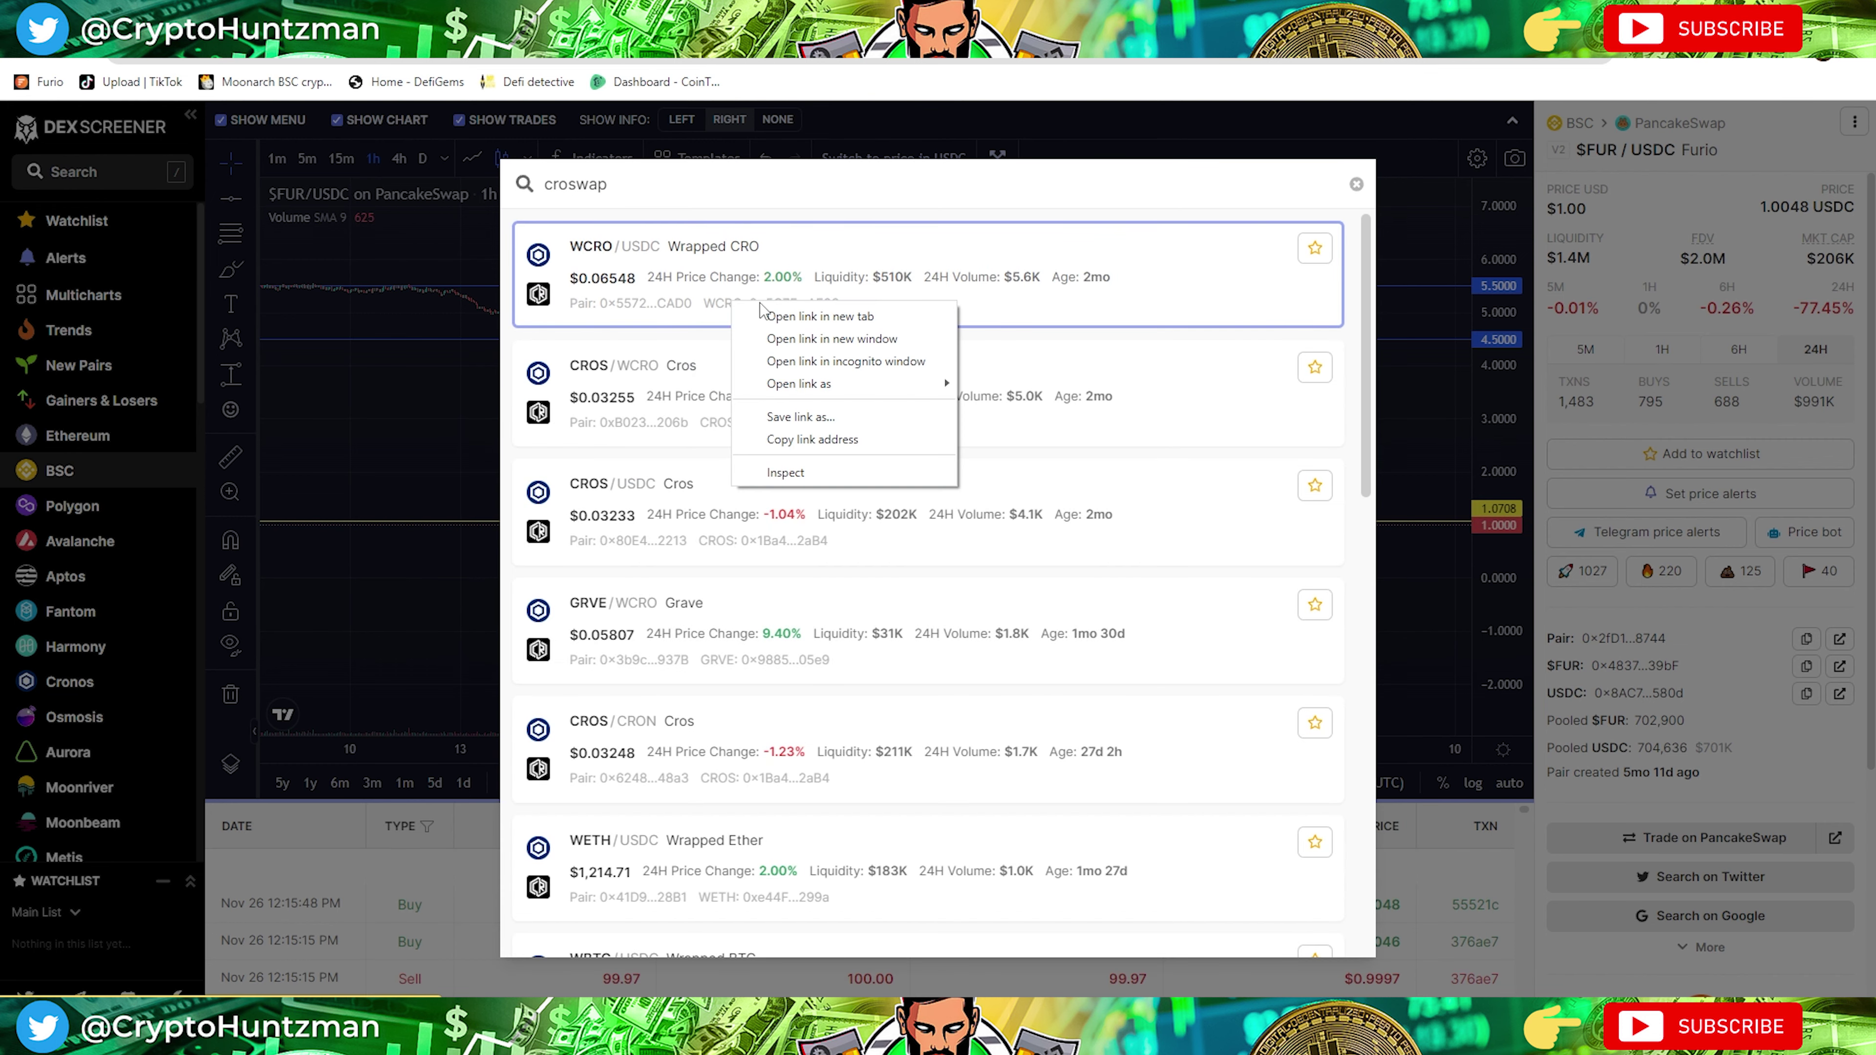
pyautogui.click(772, 311)
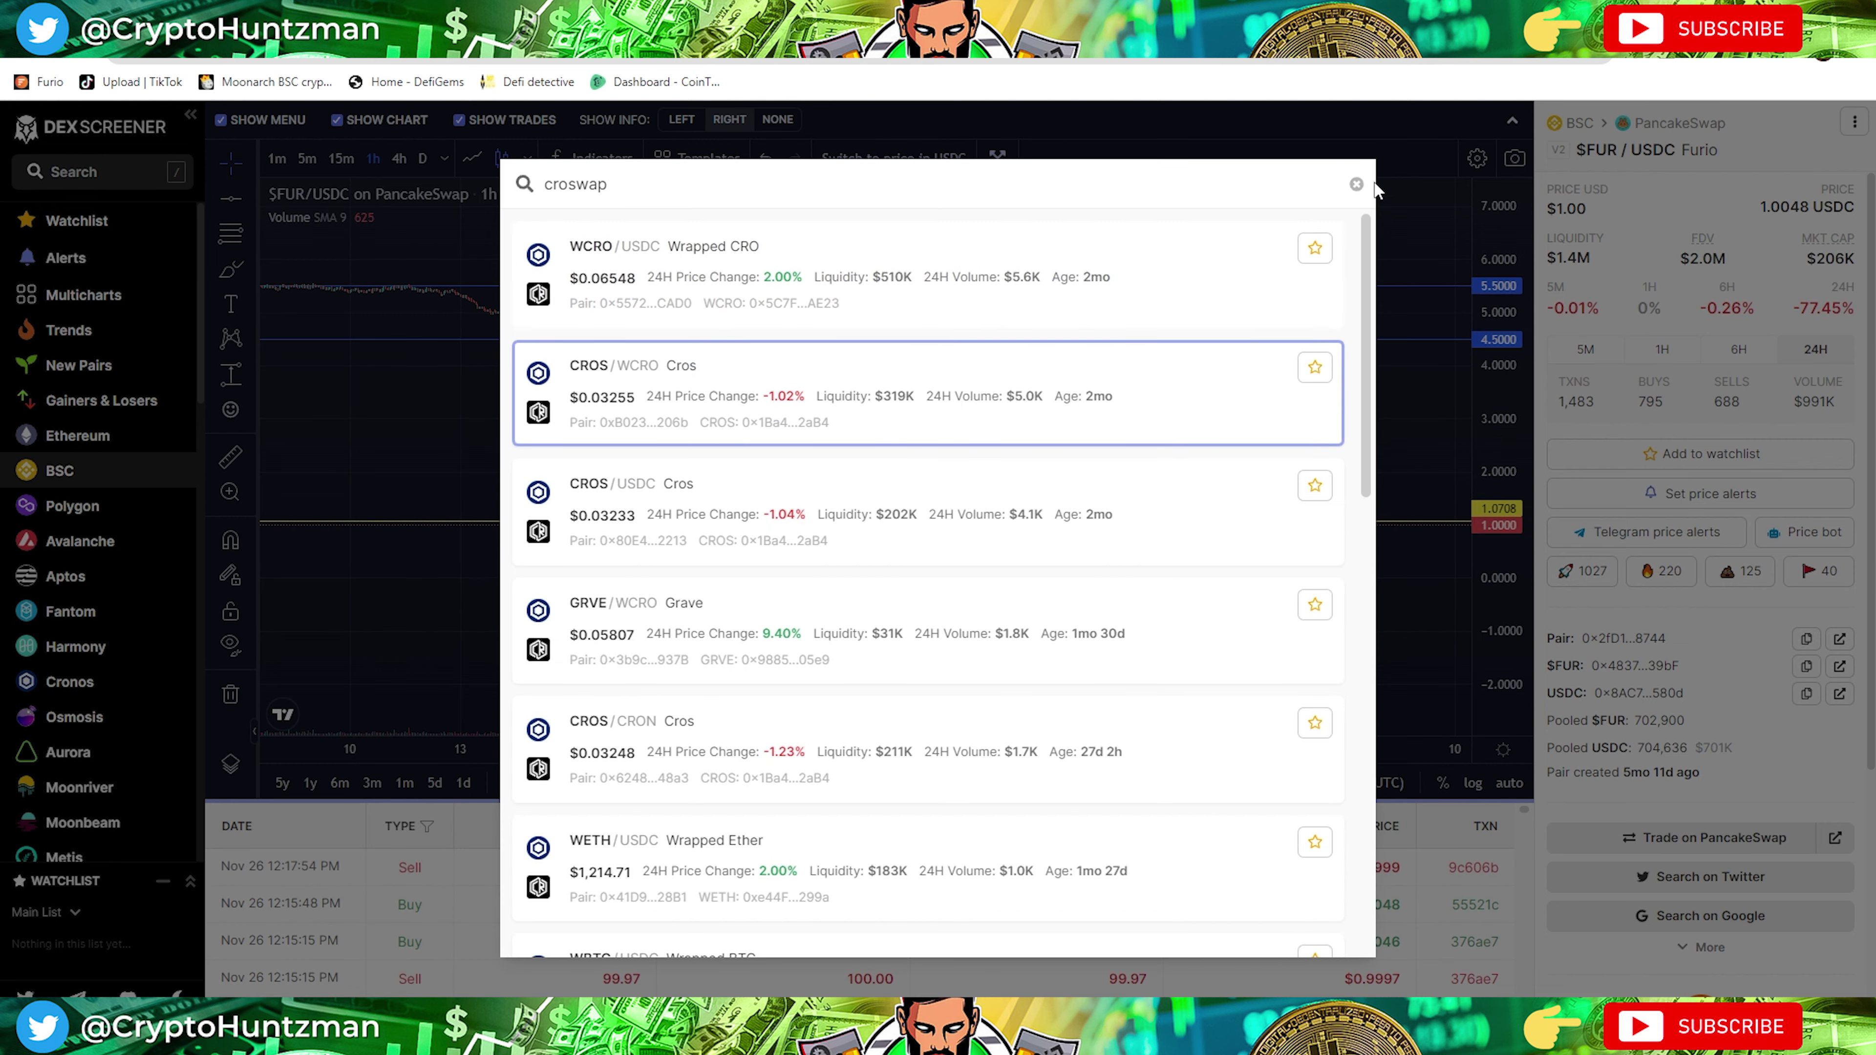
pyautogui.click(1356, 184)
pyautogui.press('Escape')
pyautogui.hotkey('ctrl', 'Tab')
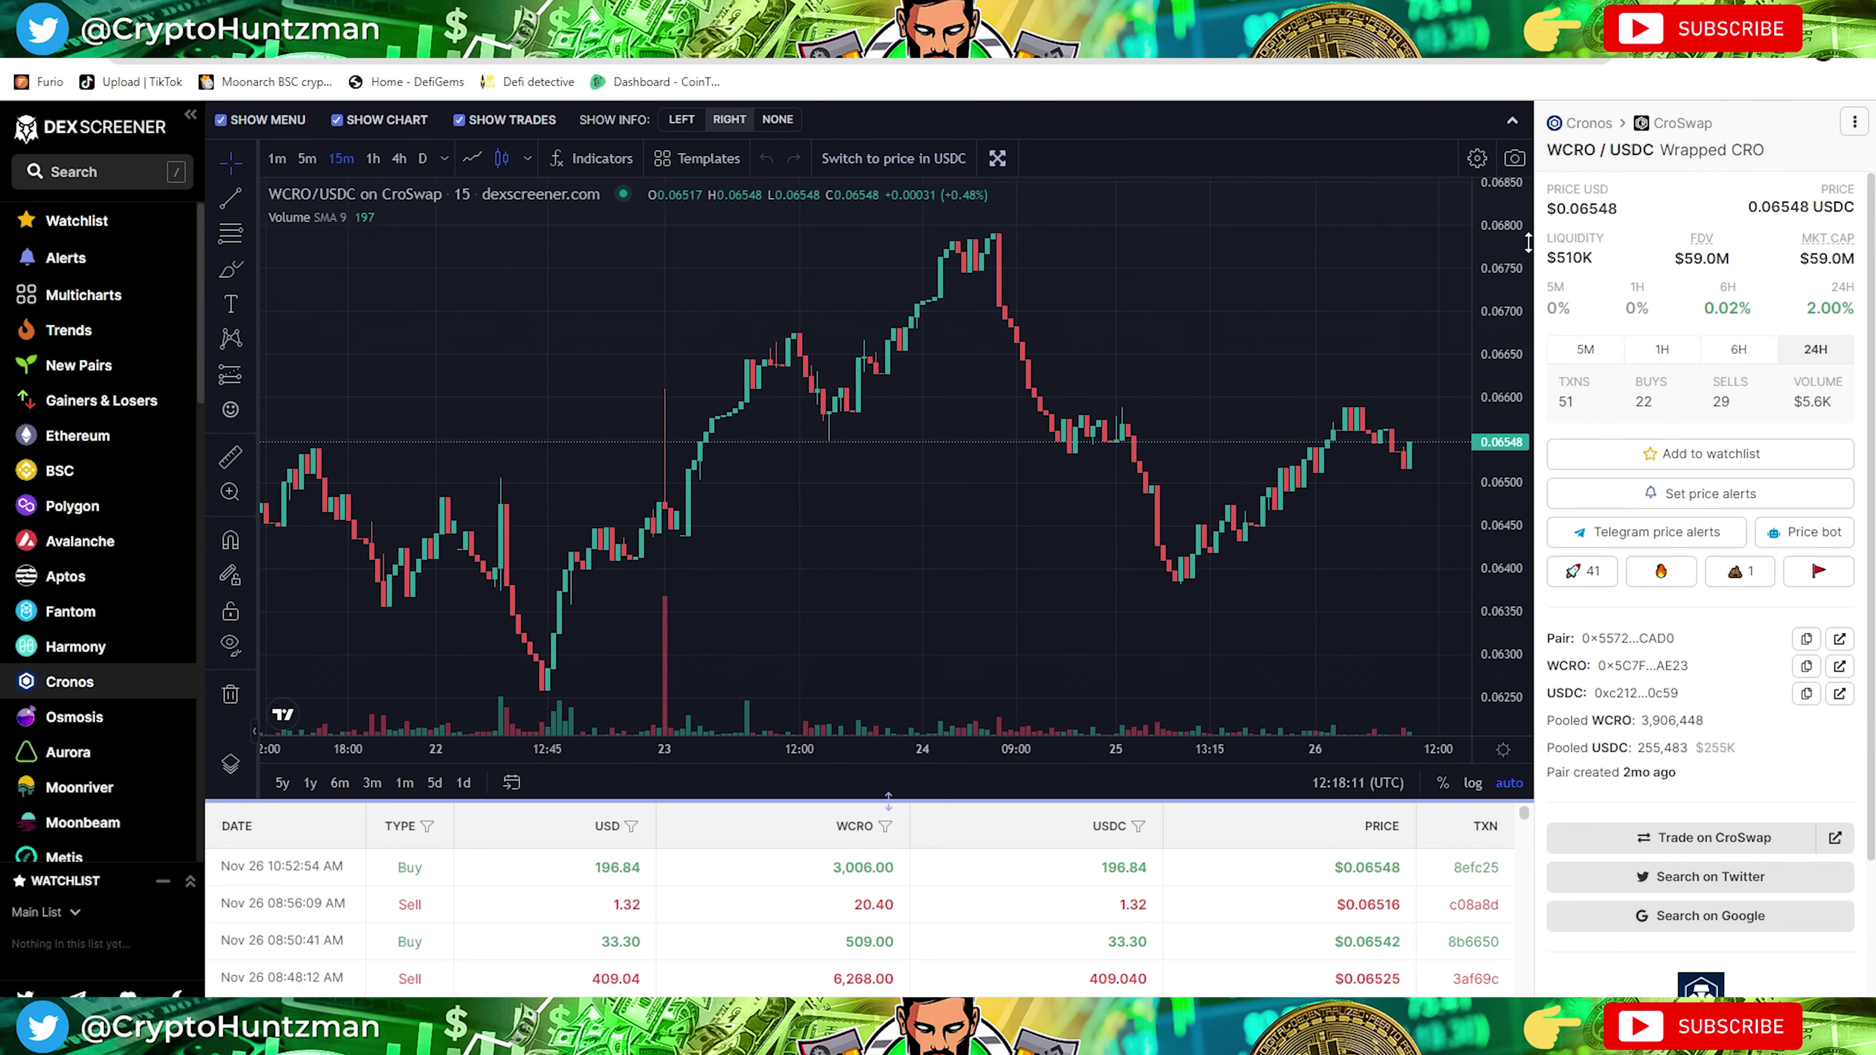
pyautogui.moveTo(1530, 328); pyautogui.dragTo(1529, 384)
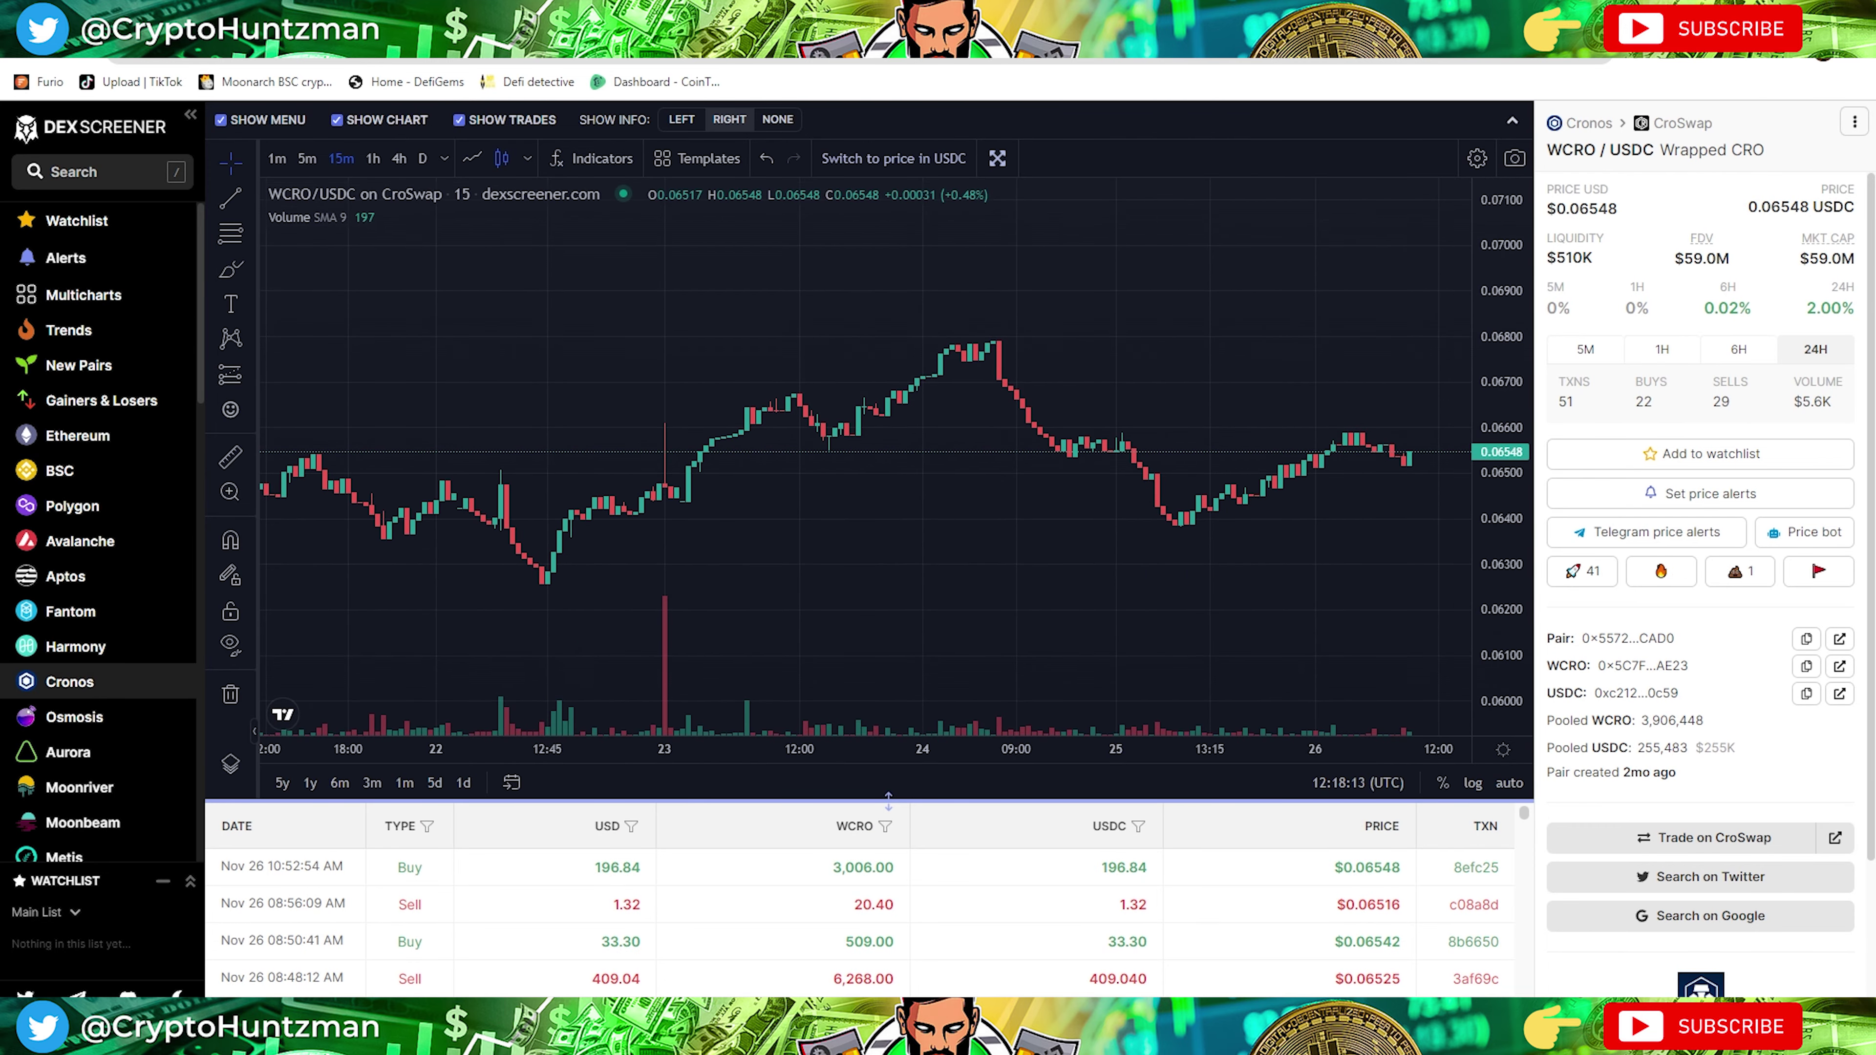
# Open the CroSwap site and switch MetaMask to the Passive Income account on Cronos Mainnet.
pyautogui.hotkey('ctrl', 't')
pyautogui.write('croswap')
pyautogui.press('Return')
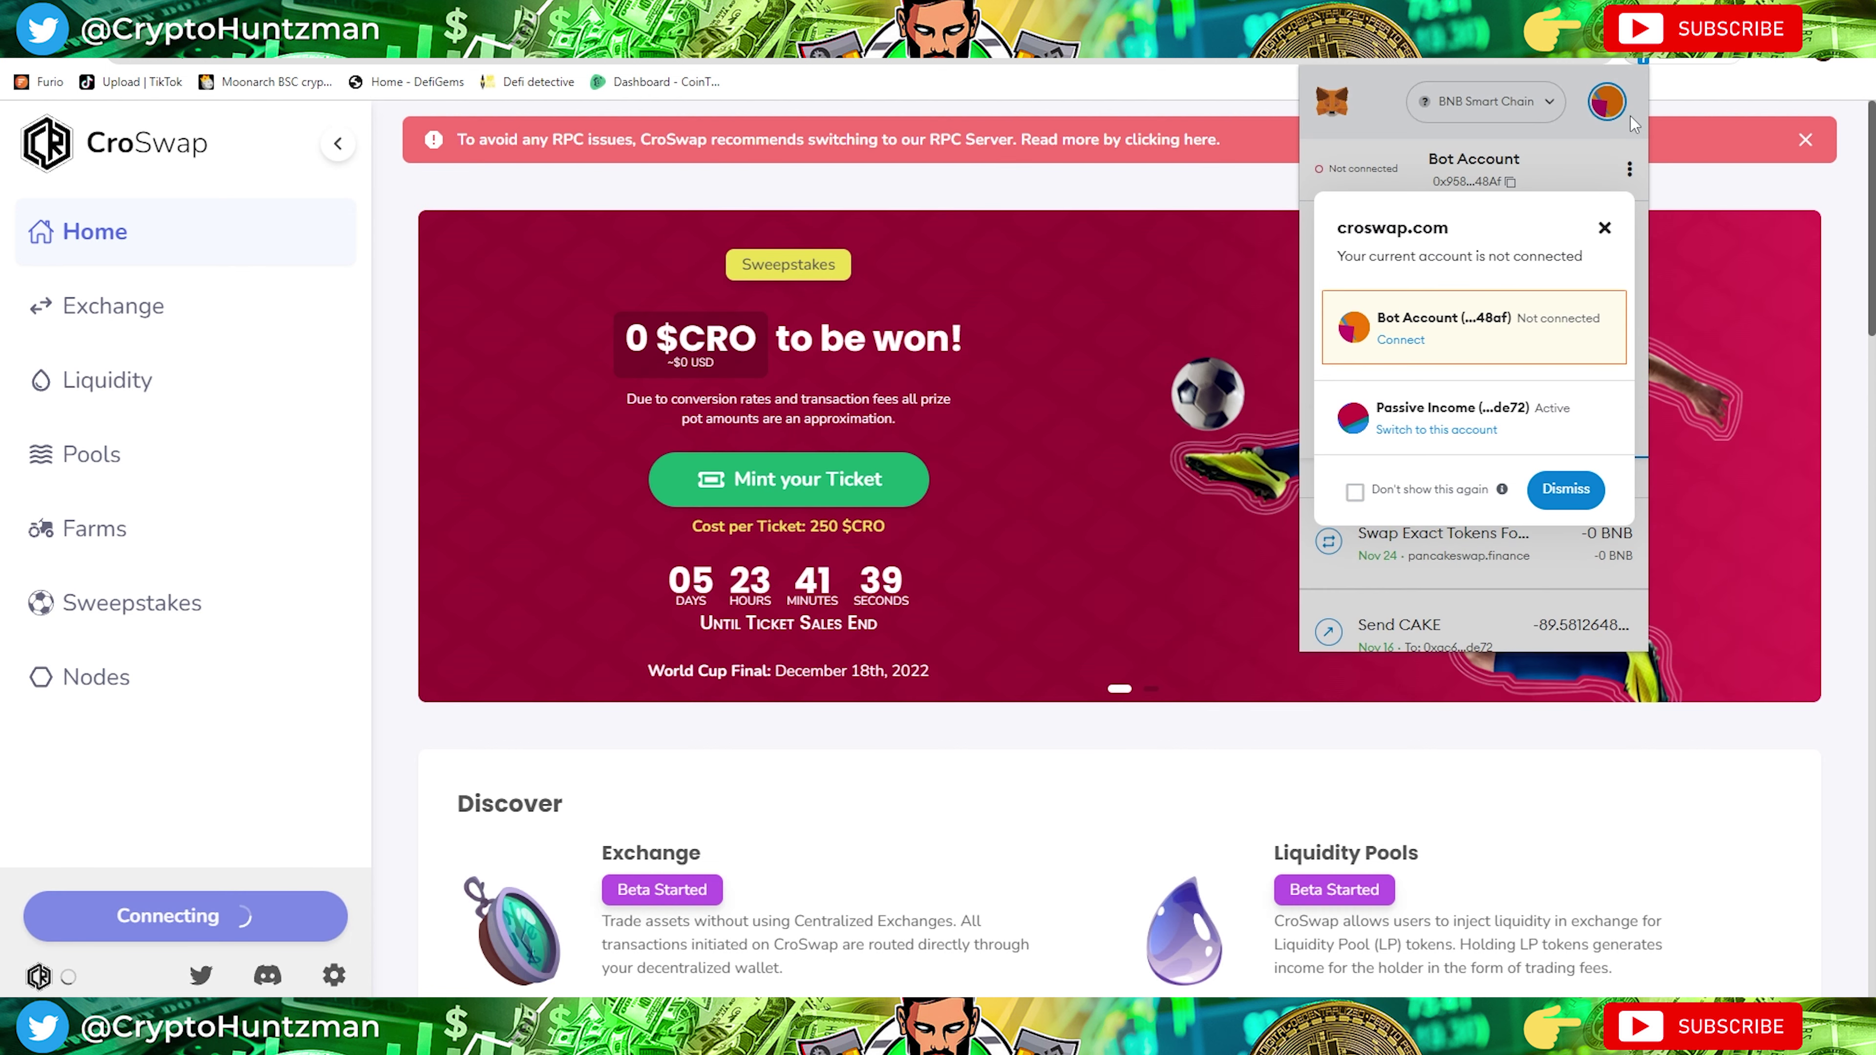
pyautogui.click(1480, 430)
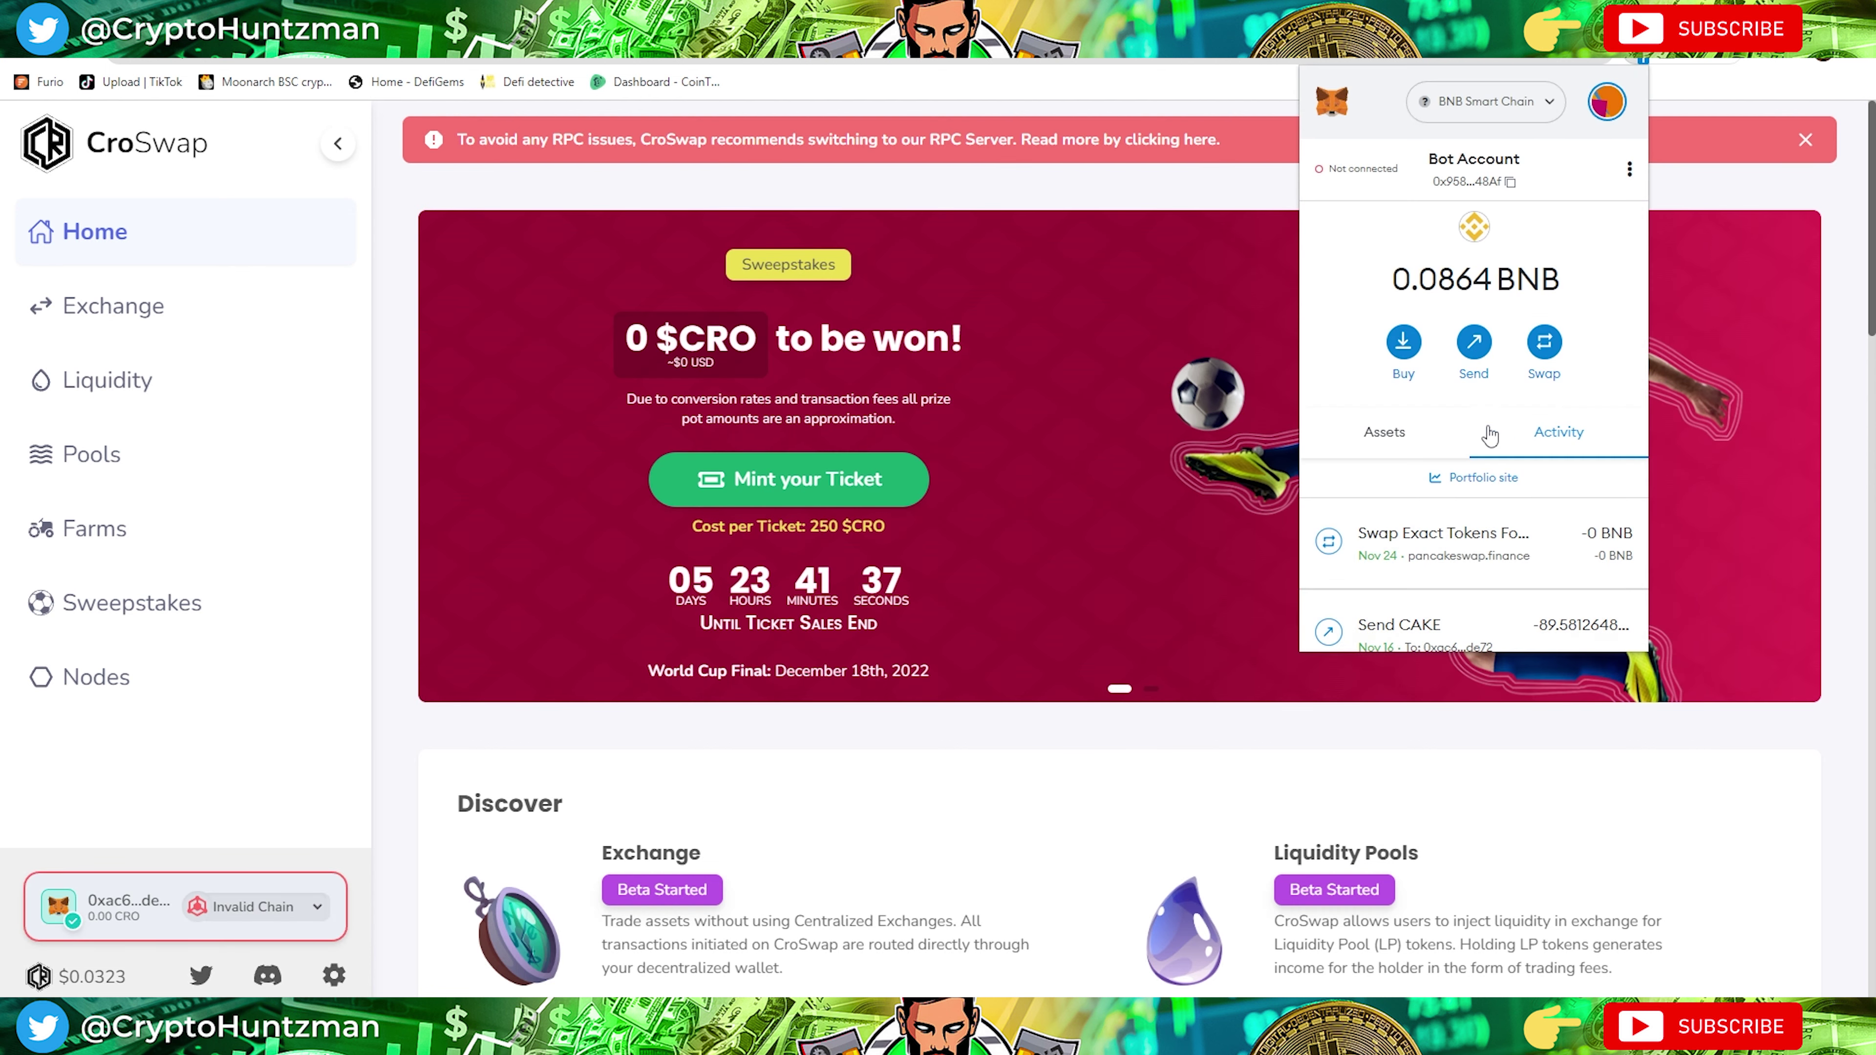
pyautogui.click(1540, 103)
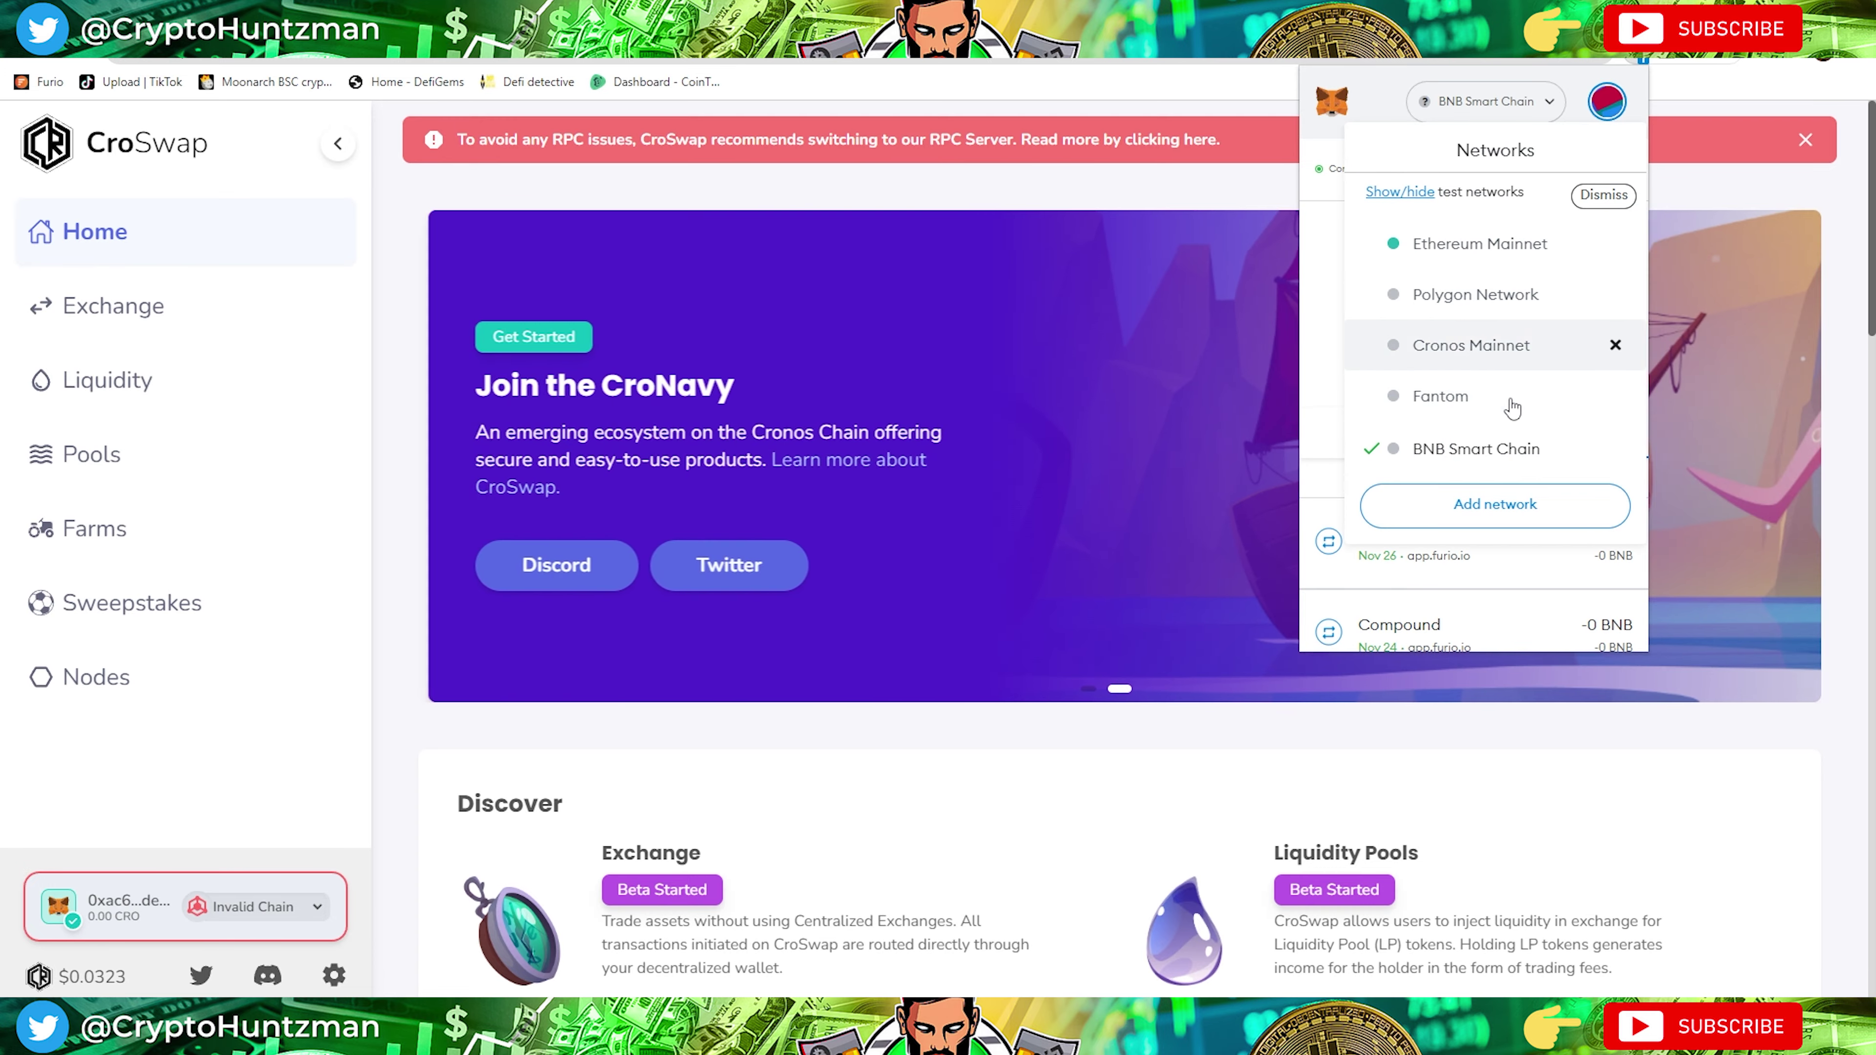
pyautogui.click(1509, 347)
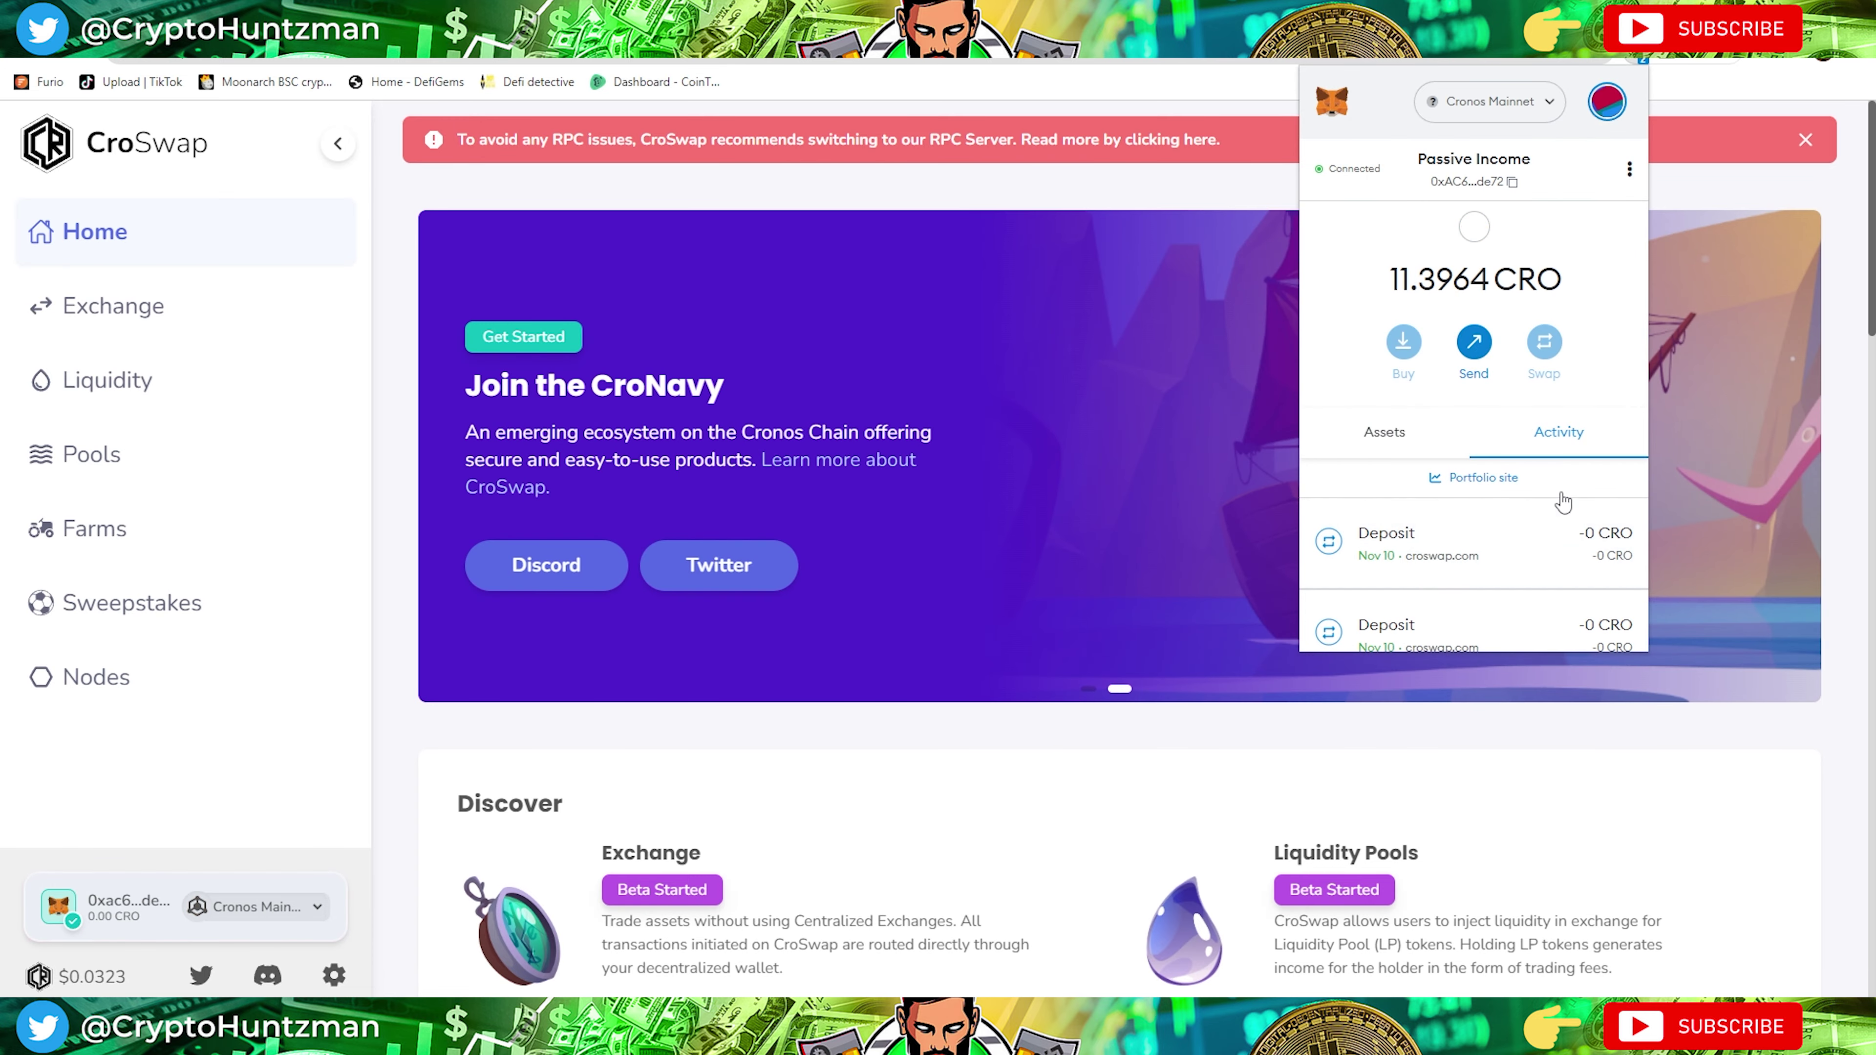
# Open CroSwap's pools and expand the CROS - CROS pool to check the staked value.
pyautogui.click(97, 458)
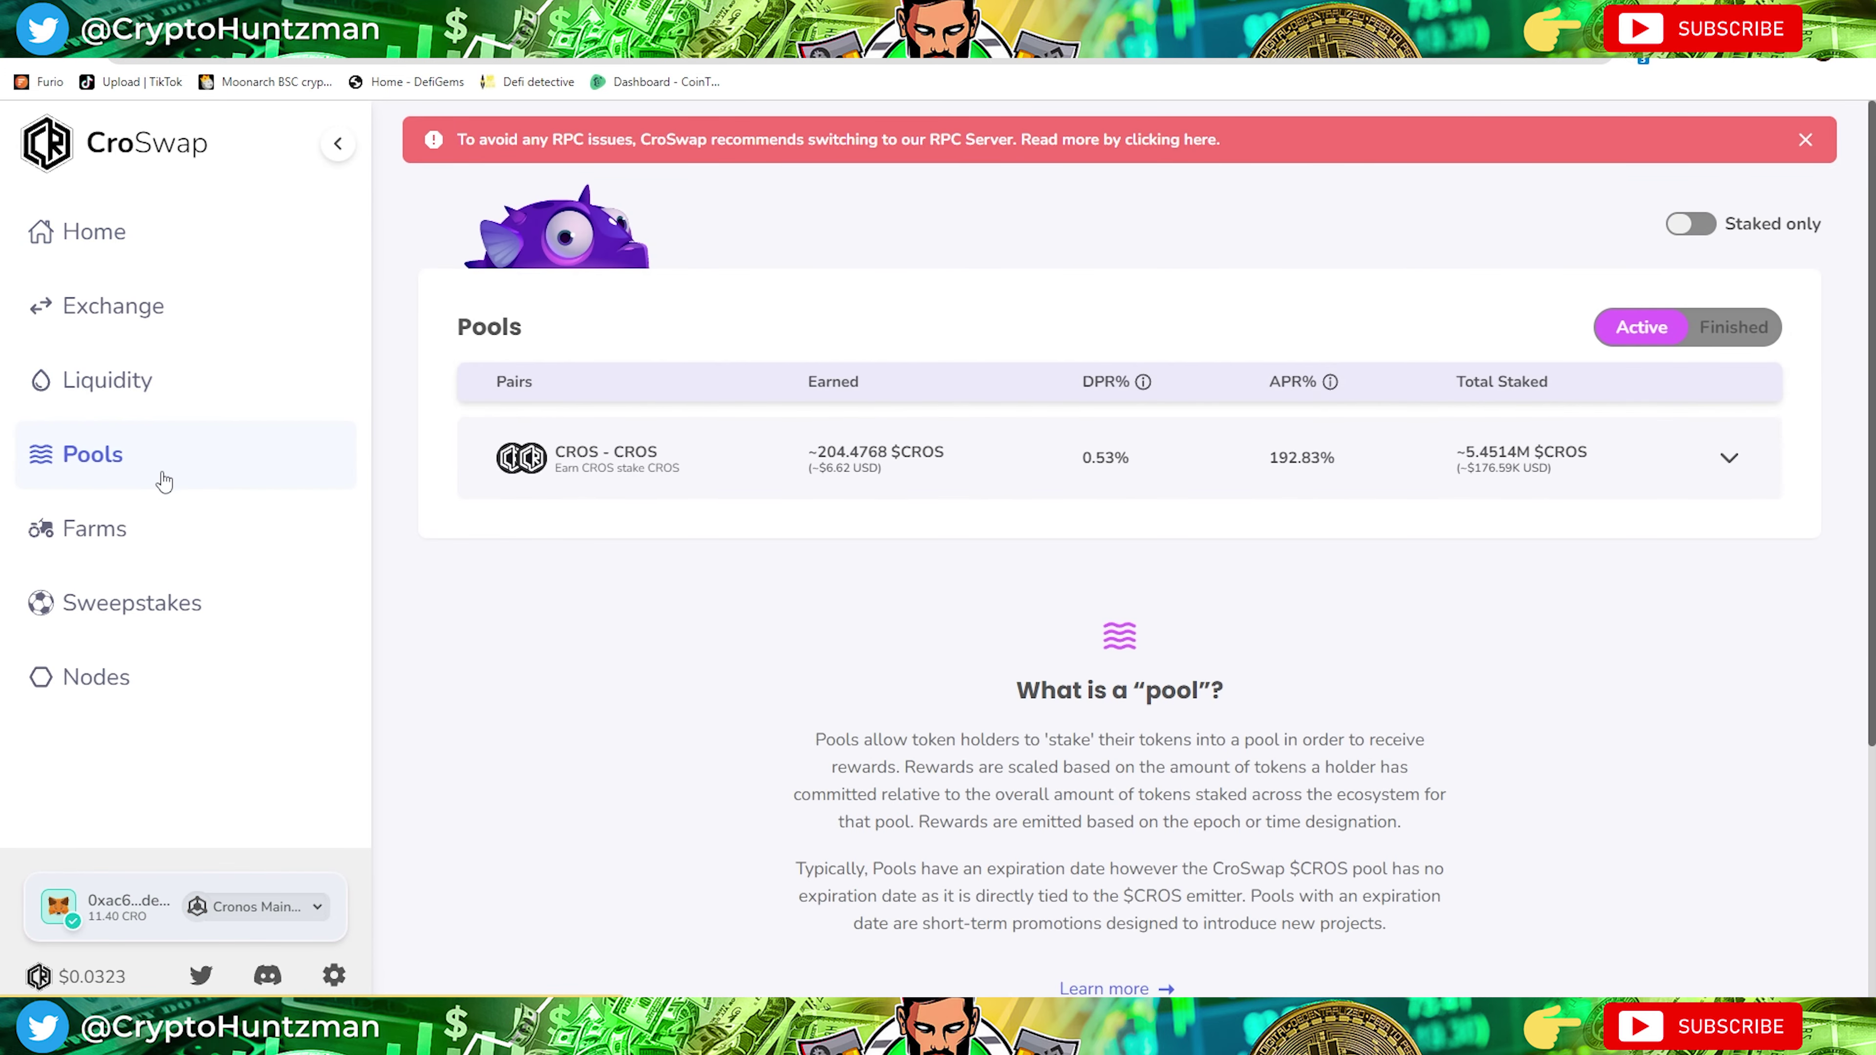
pyautogui.tripleClick(700, 476)
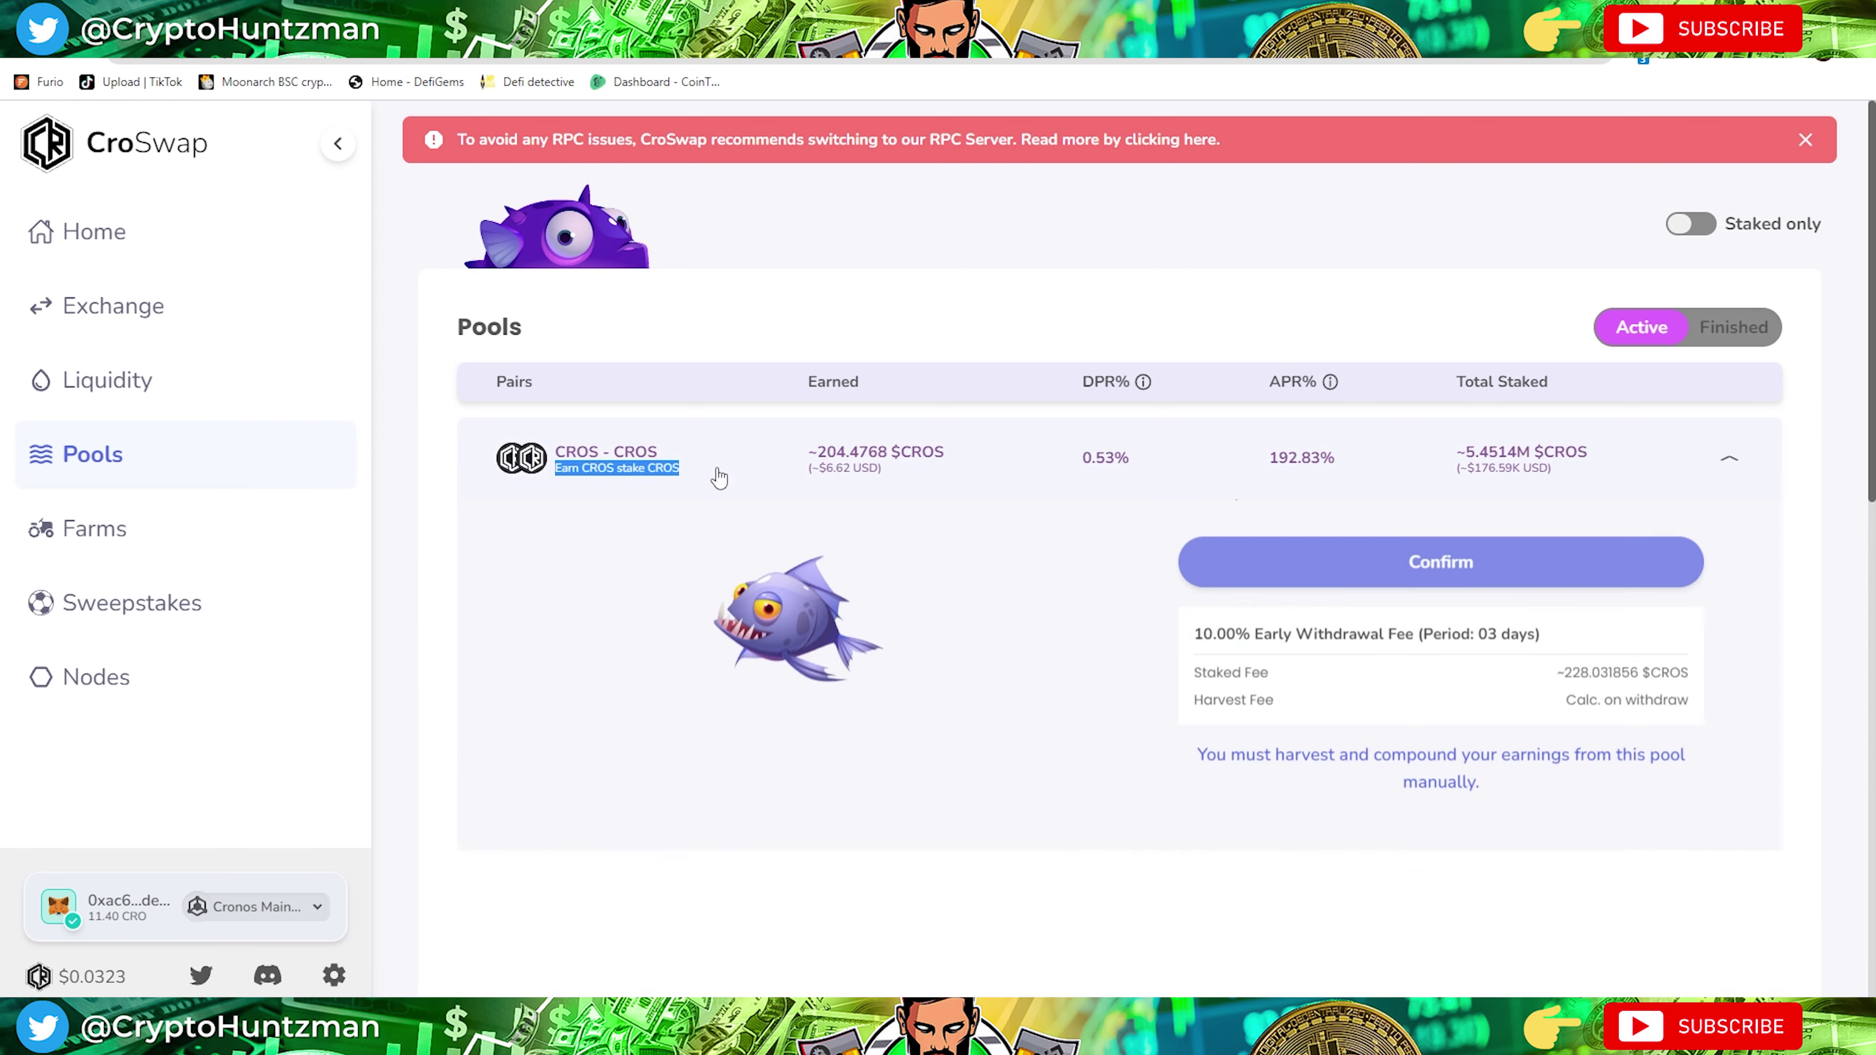
pyautogui.scroll(-1, 948, 540)
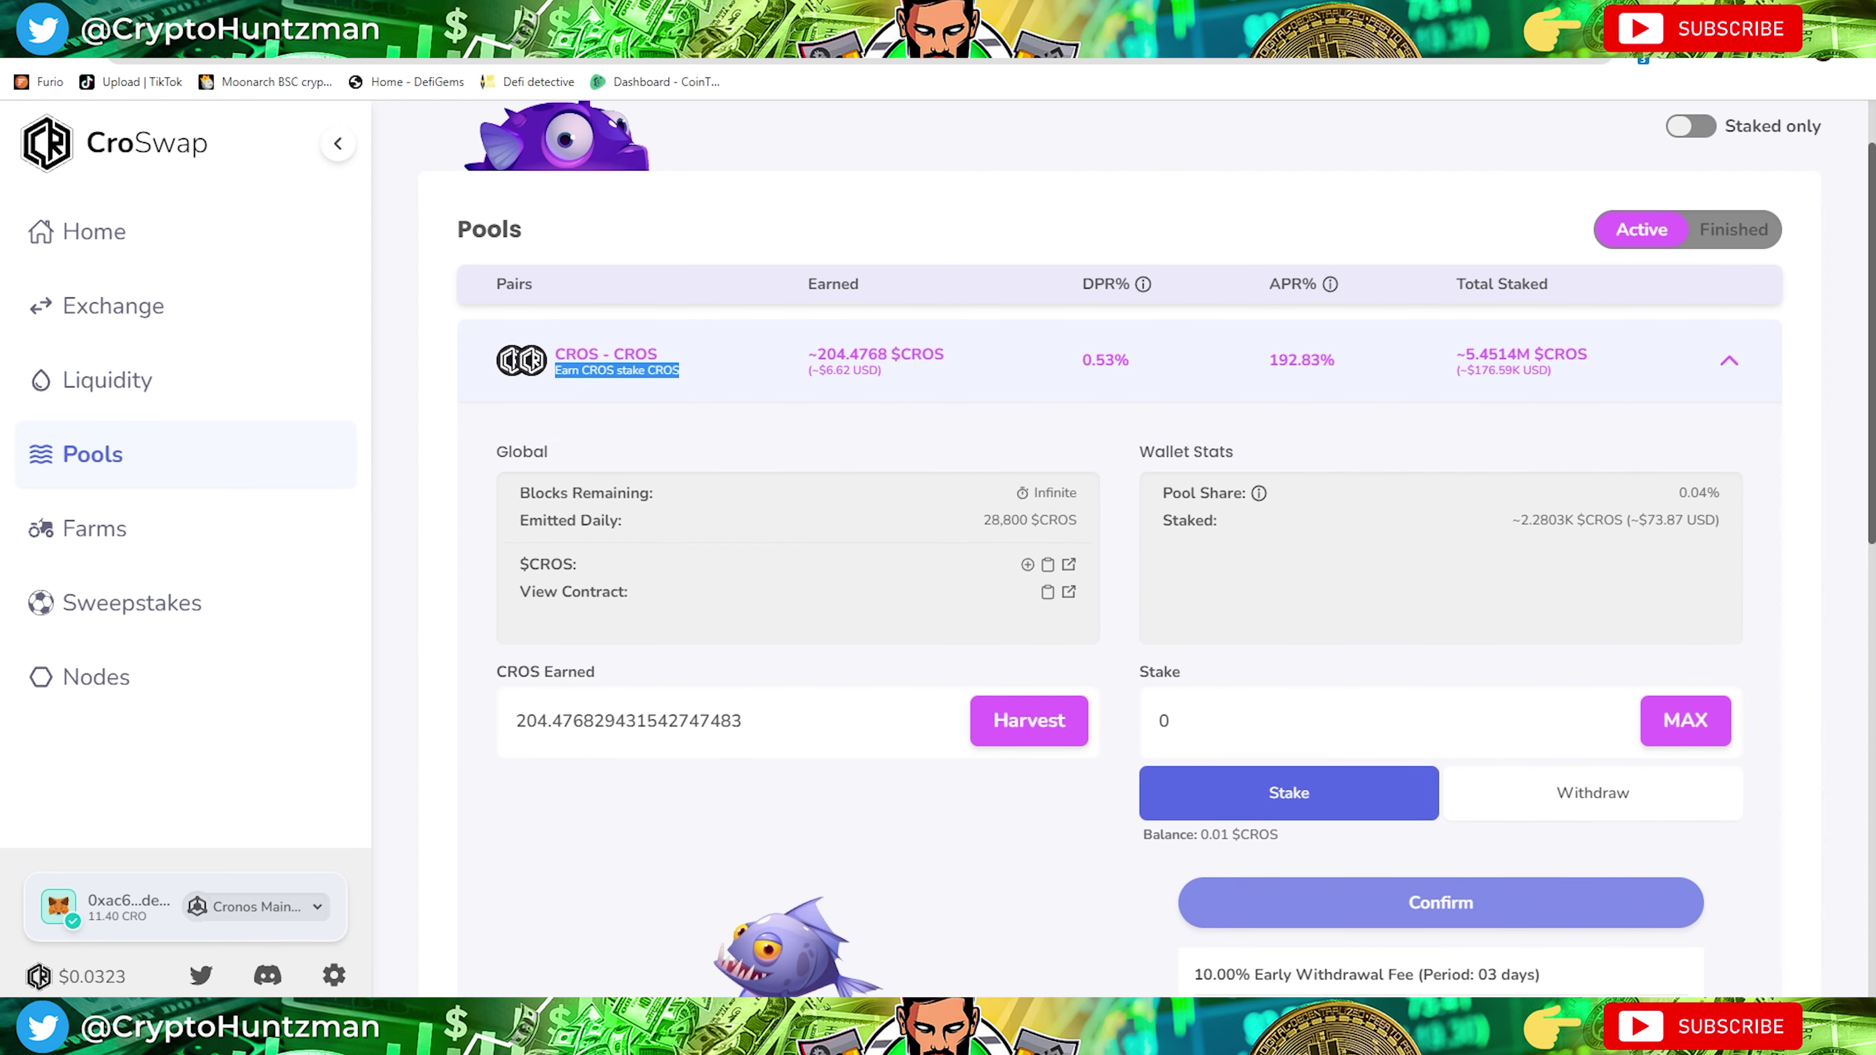
# Return to the Google Sheets tracker and set CroSwap's current value to 73.
pyautogui.click(1270, 34)
pyautogui.doubleClick(382, 625)
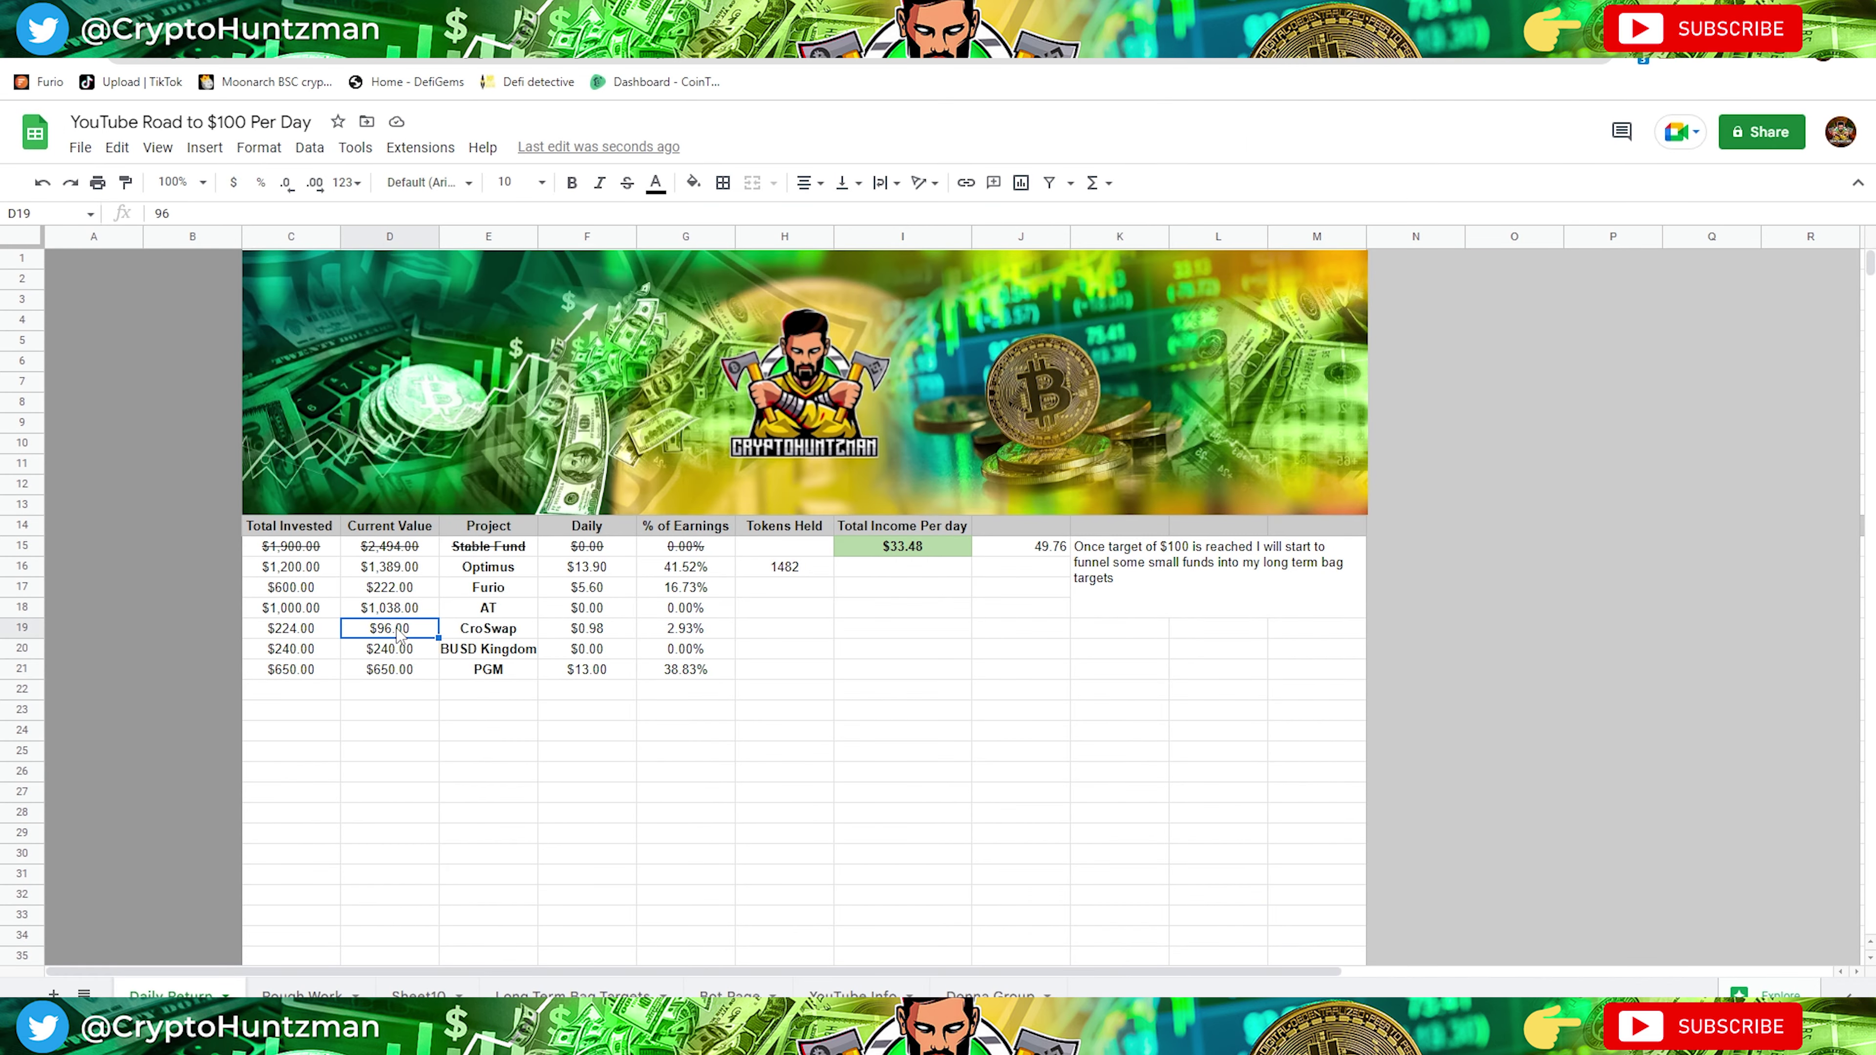
pyautogui.doubleClick(381, 623)
pyautogui.write('73')
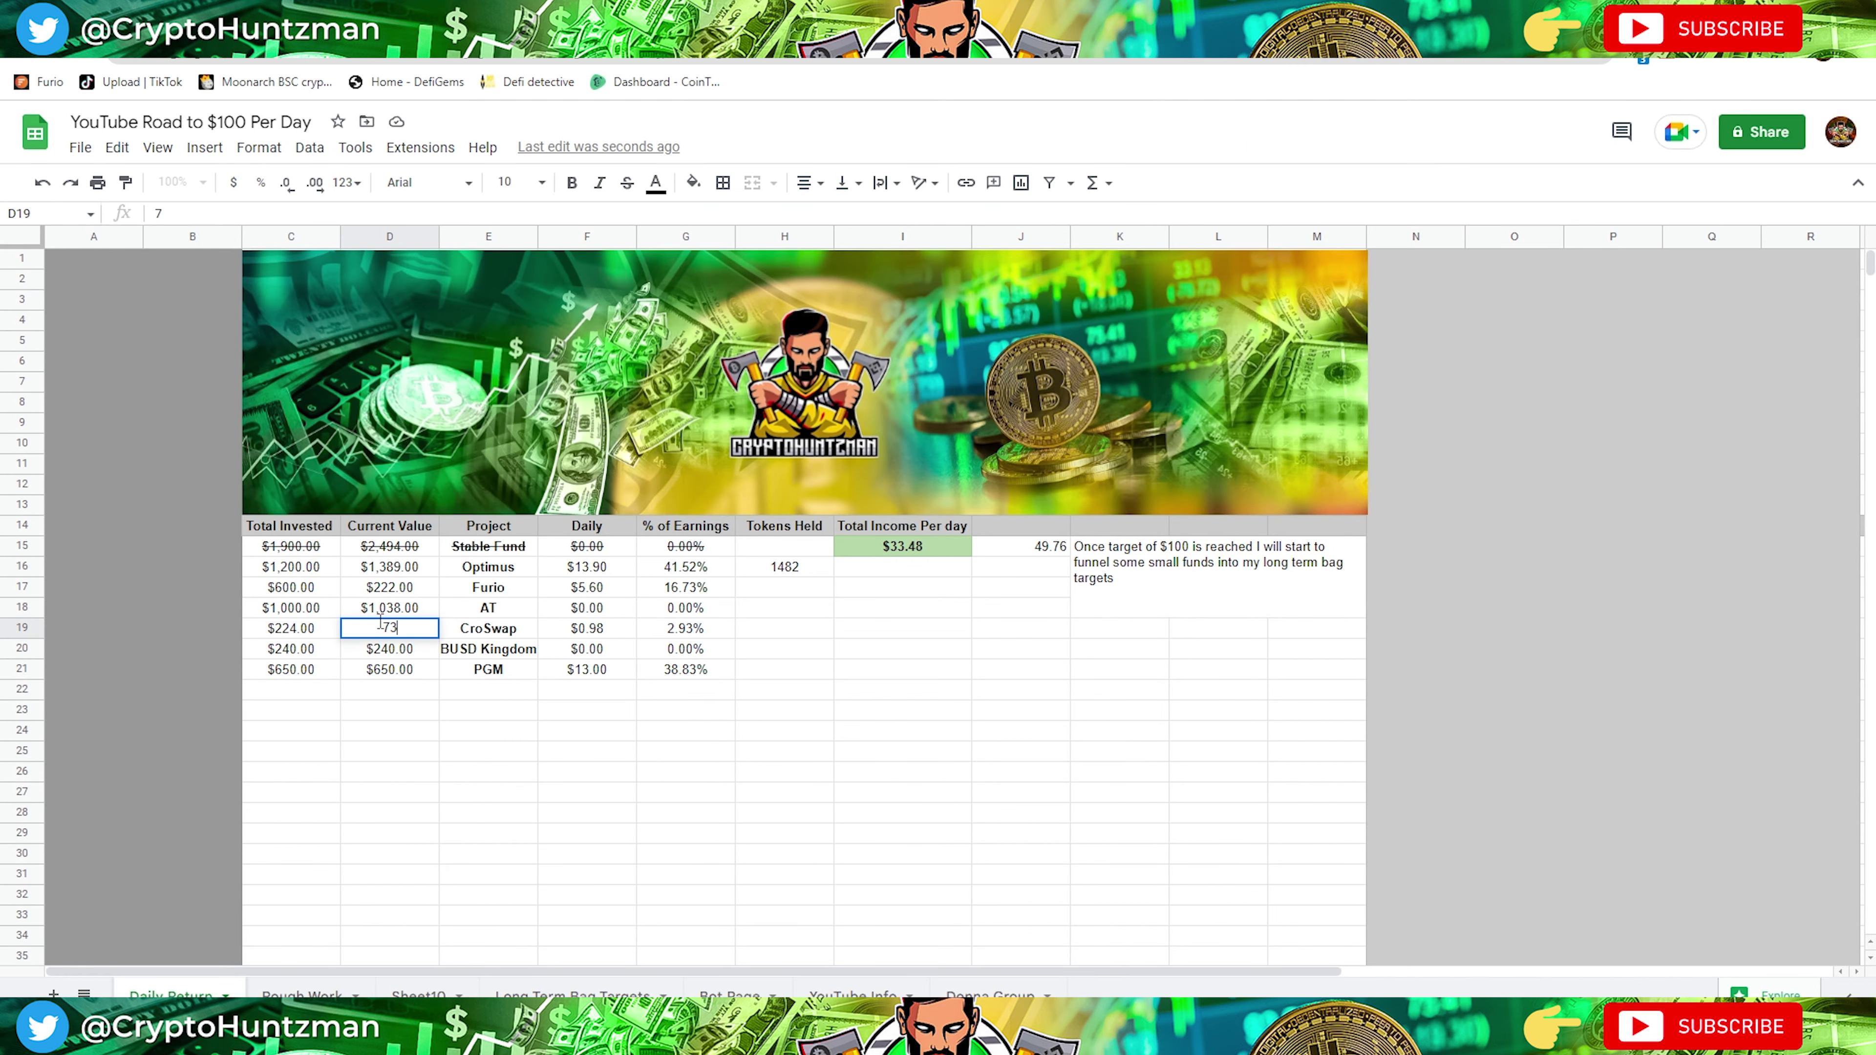
pyautogui.click(628, 813)
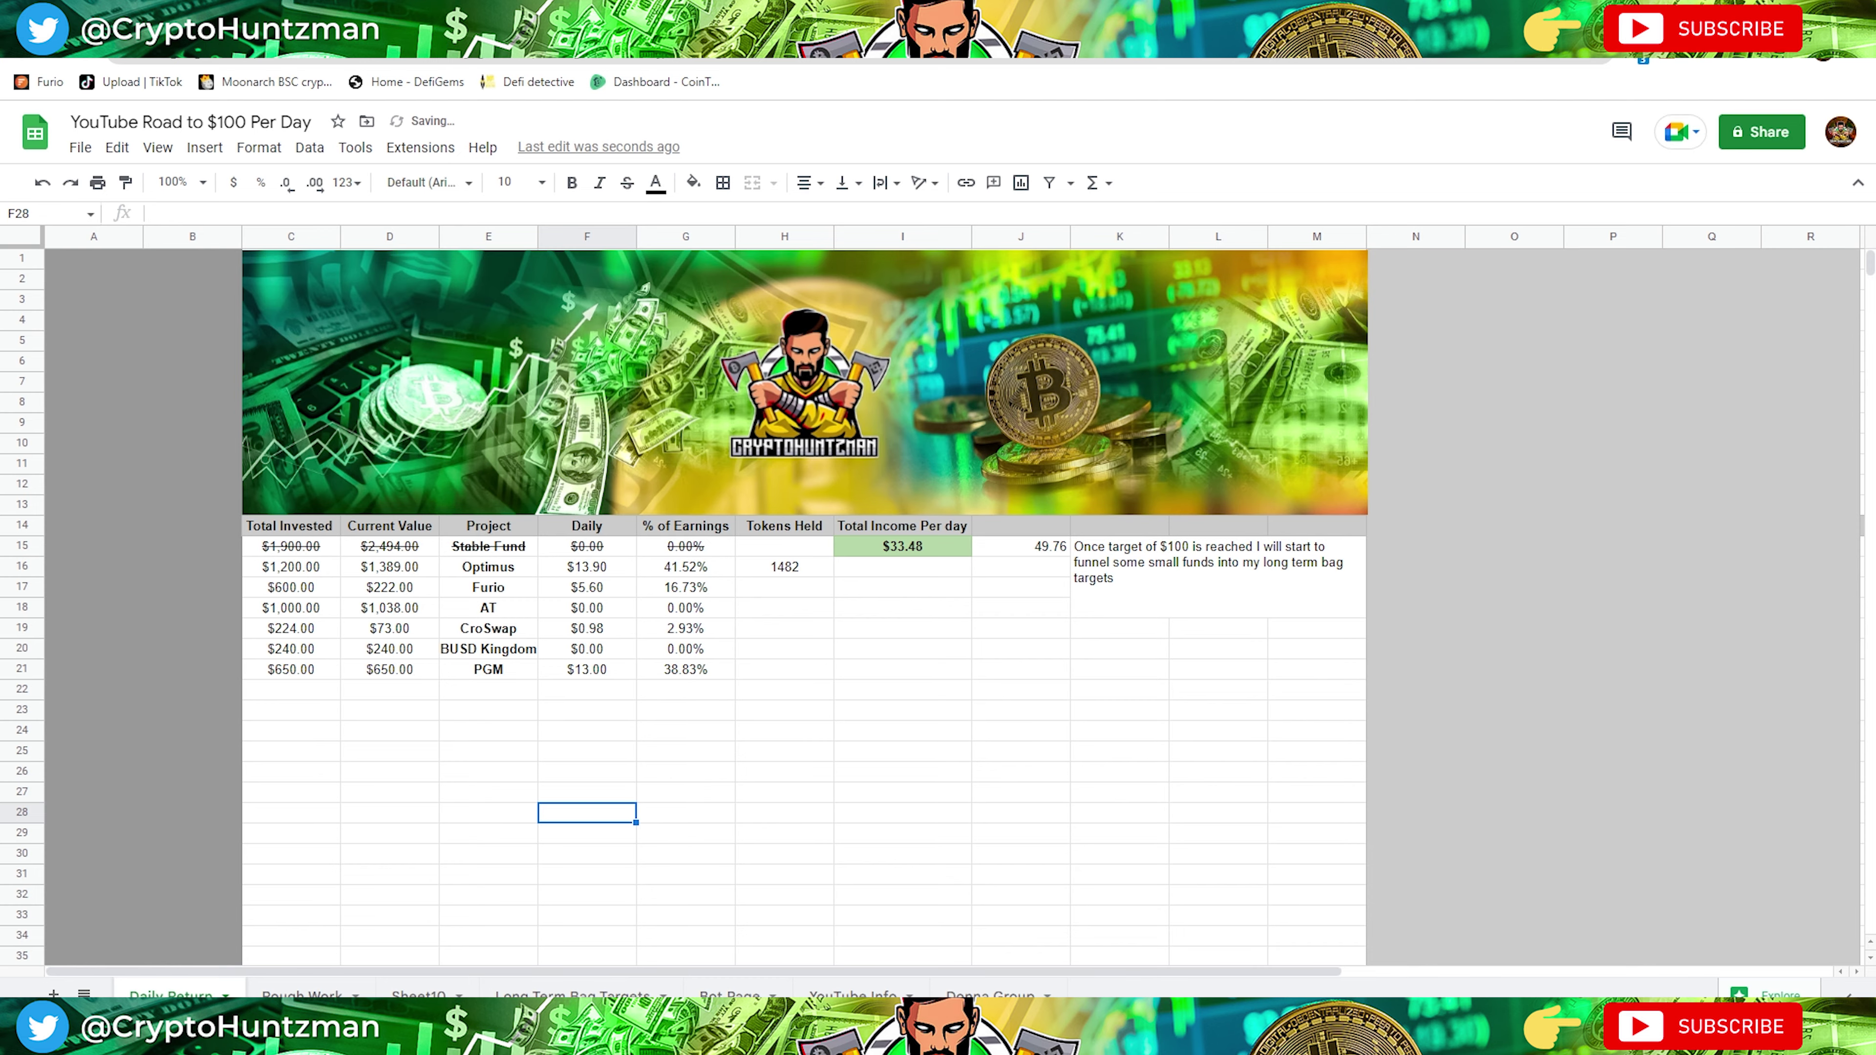
# Return to DEX Screener, search for croswap and open the CROS/WCRO pair.
pyautogui.click(1351, 33)
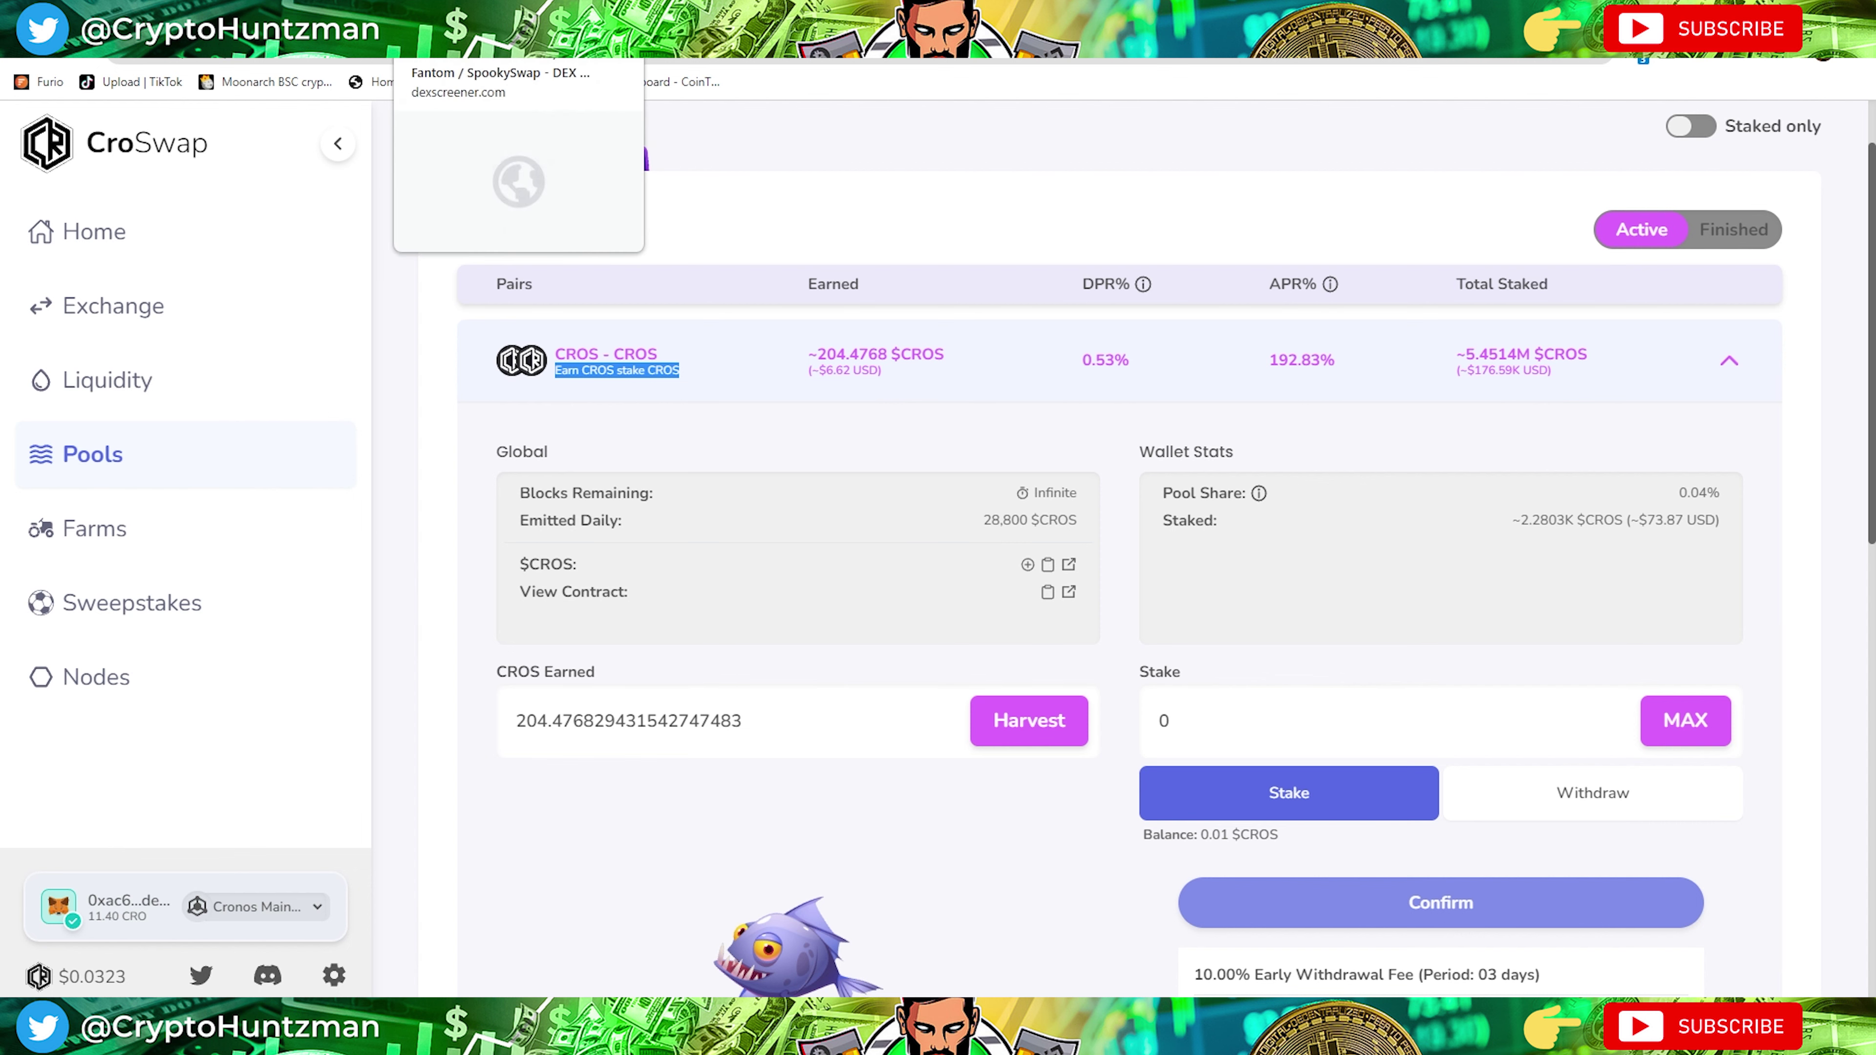
pyautogui.click(443, 40)
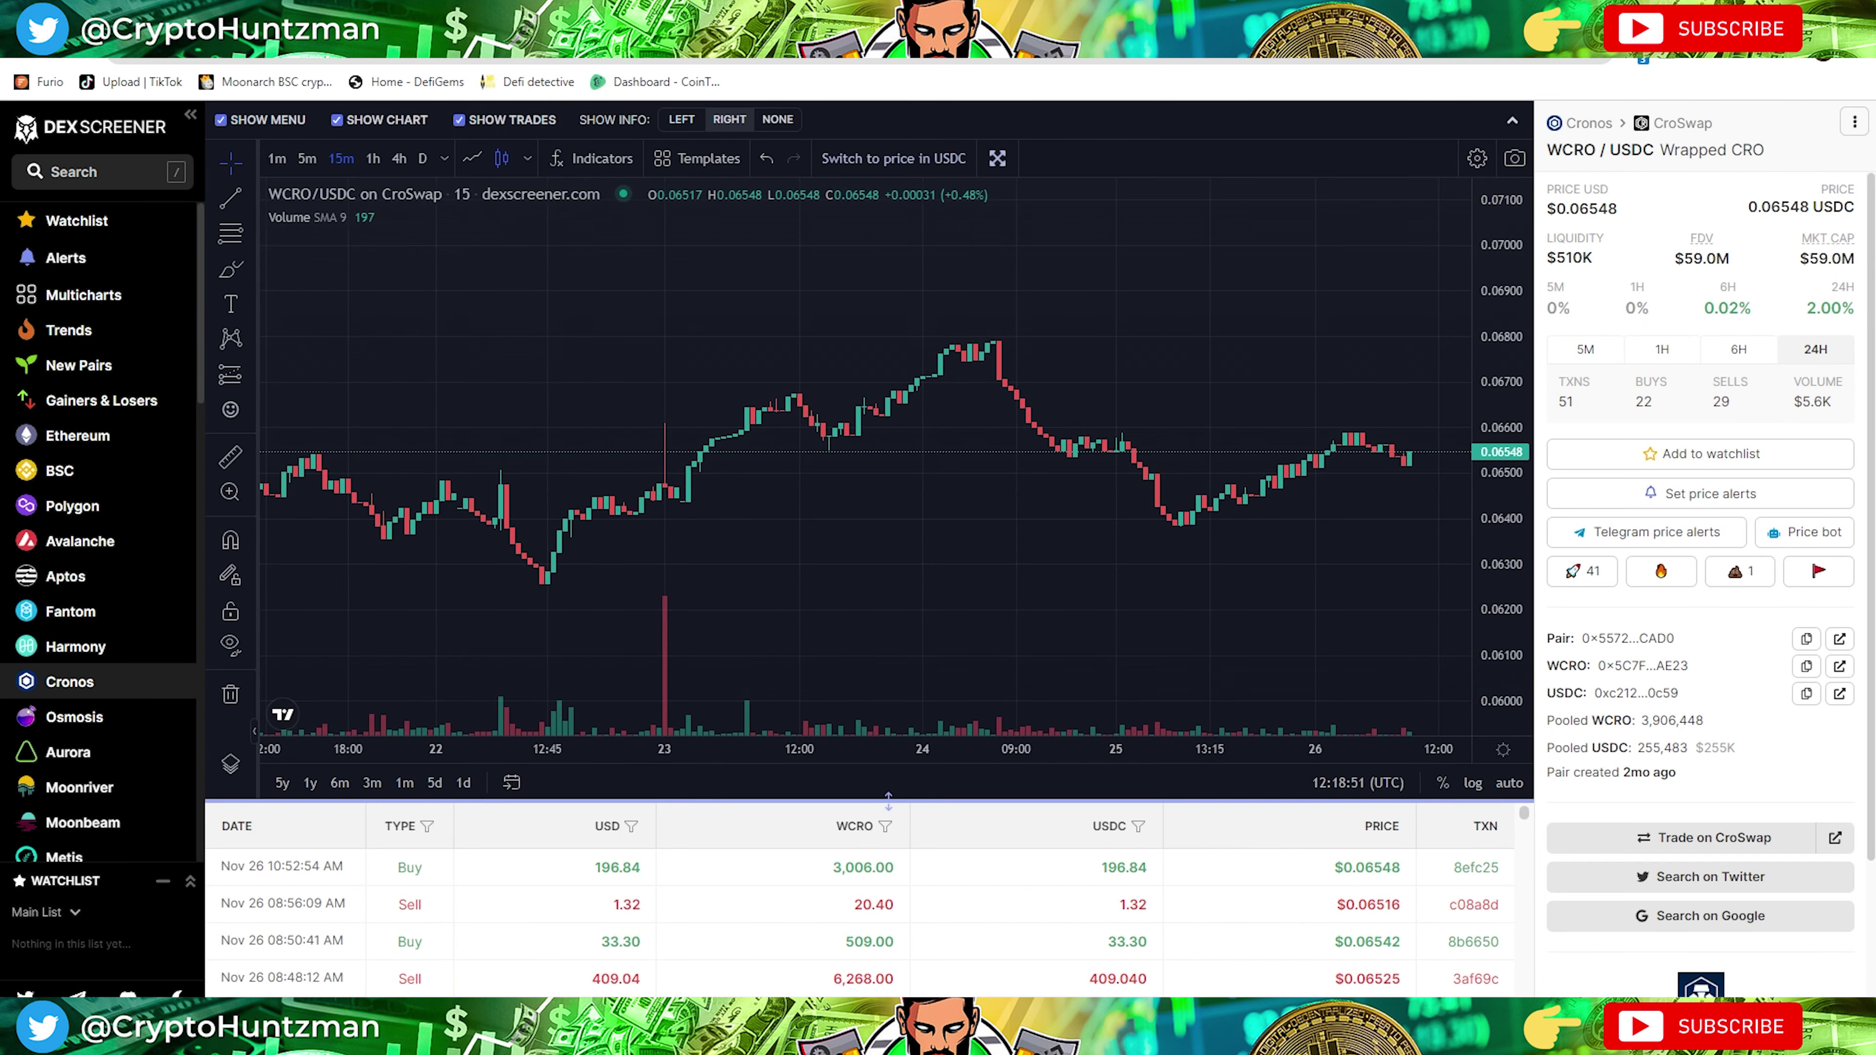
pyautogui.click(104, 179)
pyautogui.write('croswap')
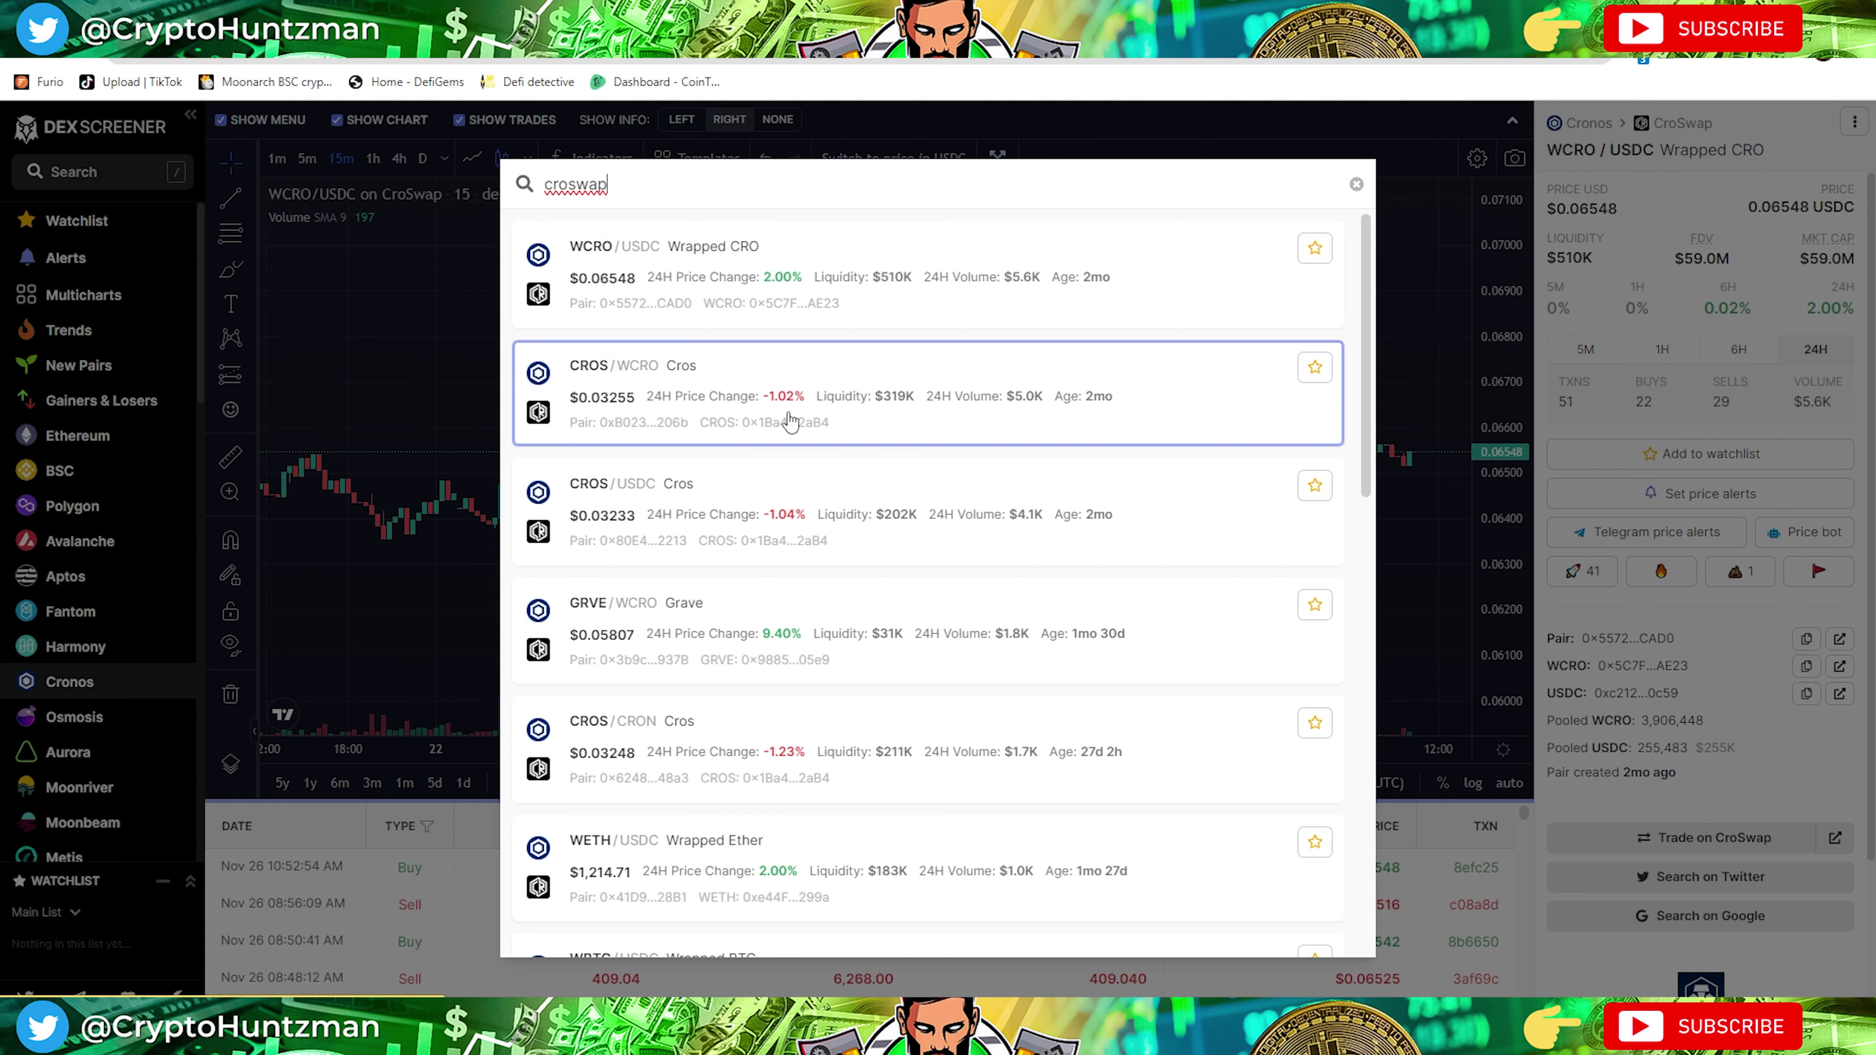
pyautogui.click(802, 418)
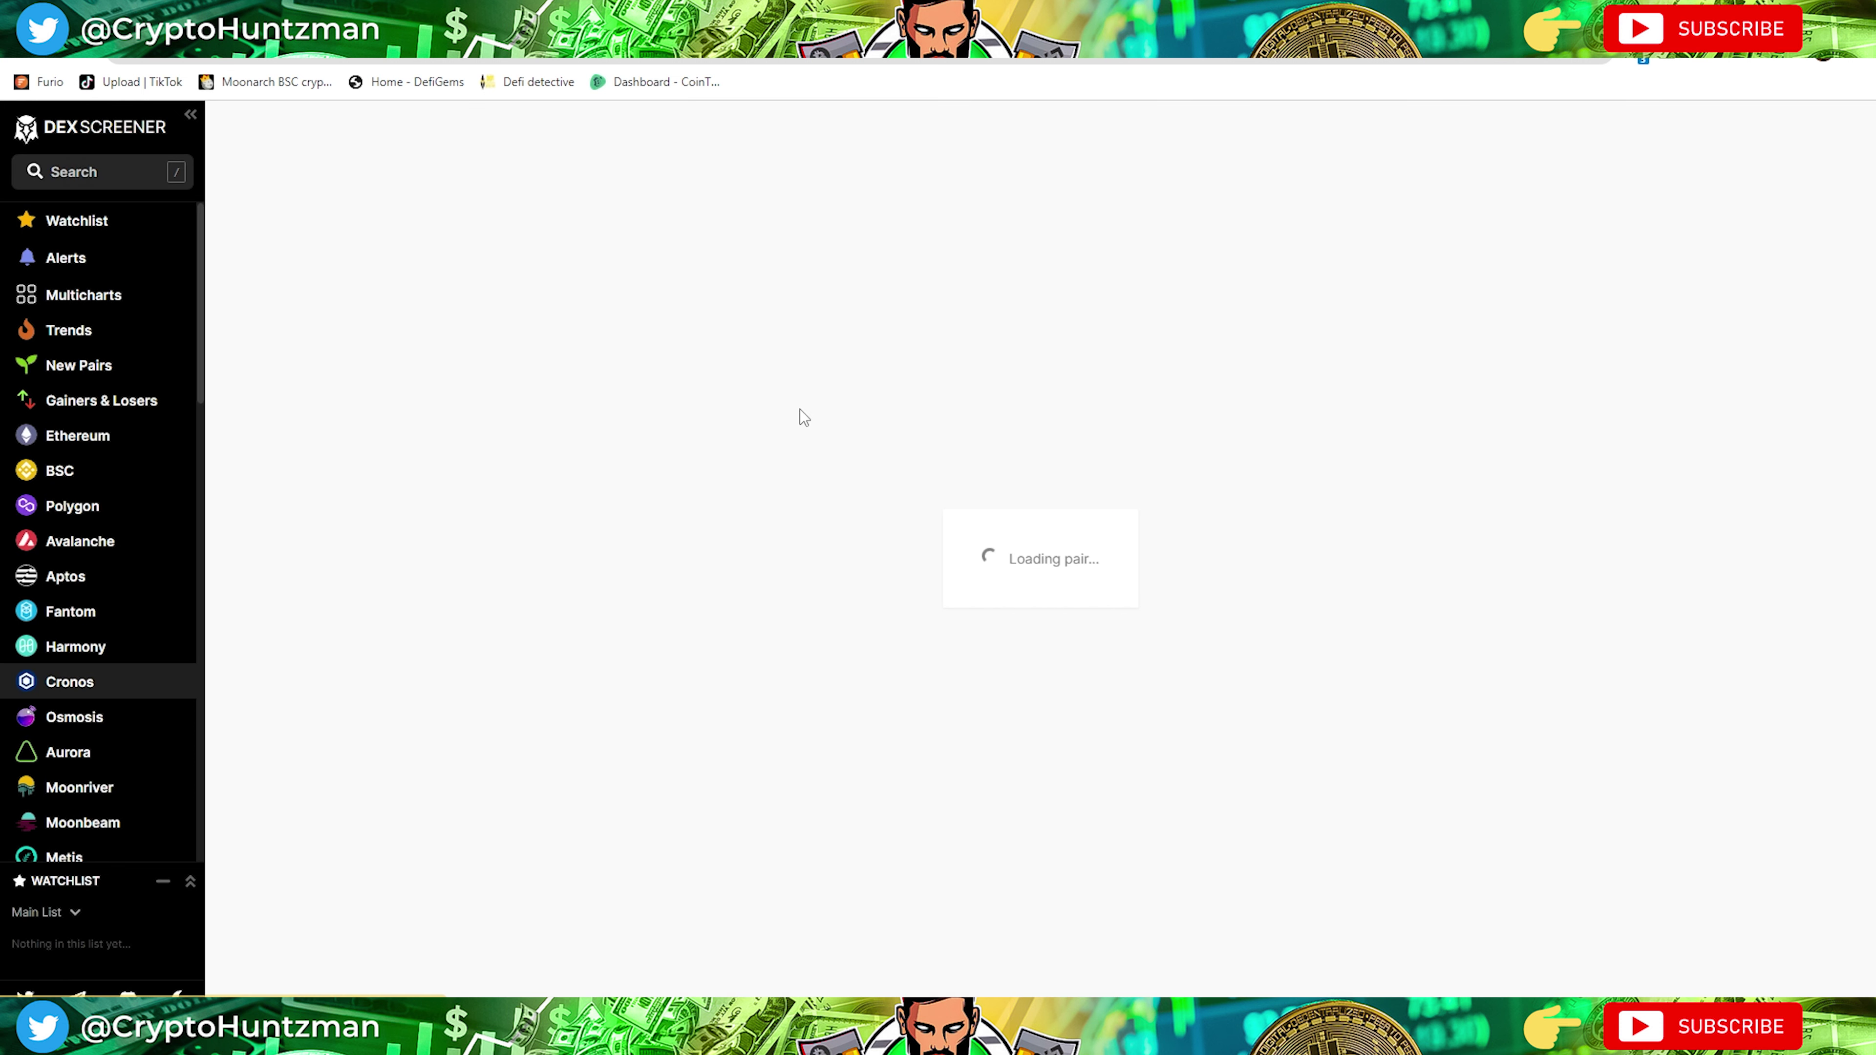
# Set the CROS/WCRO chart to the 4-hour interval and compress its price scale to examine the price history since October.
pyautogui.scroll(-10, 1158, 468)
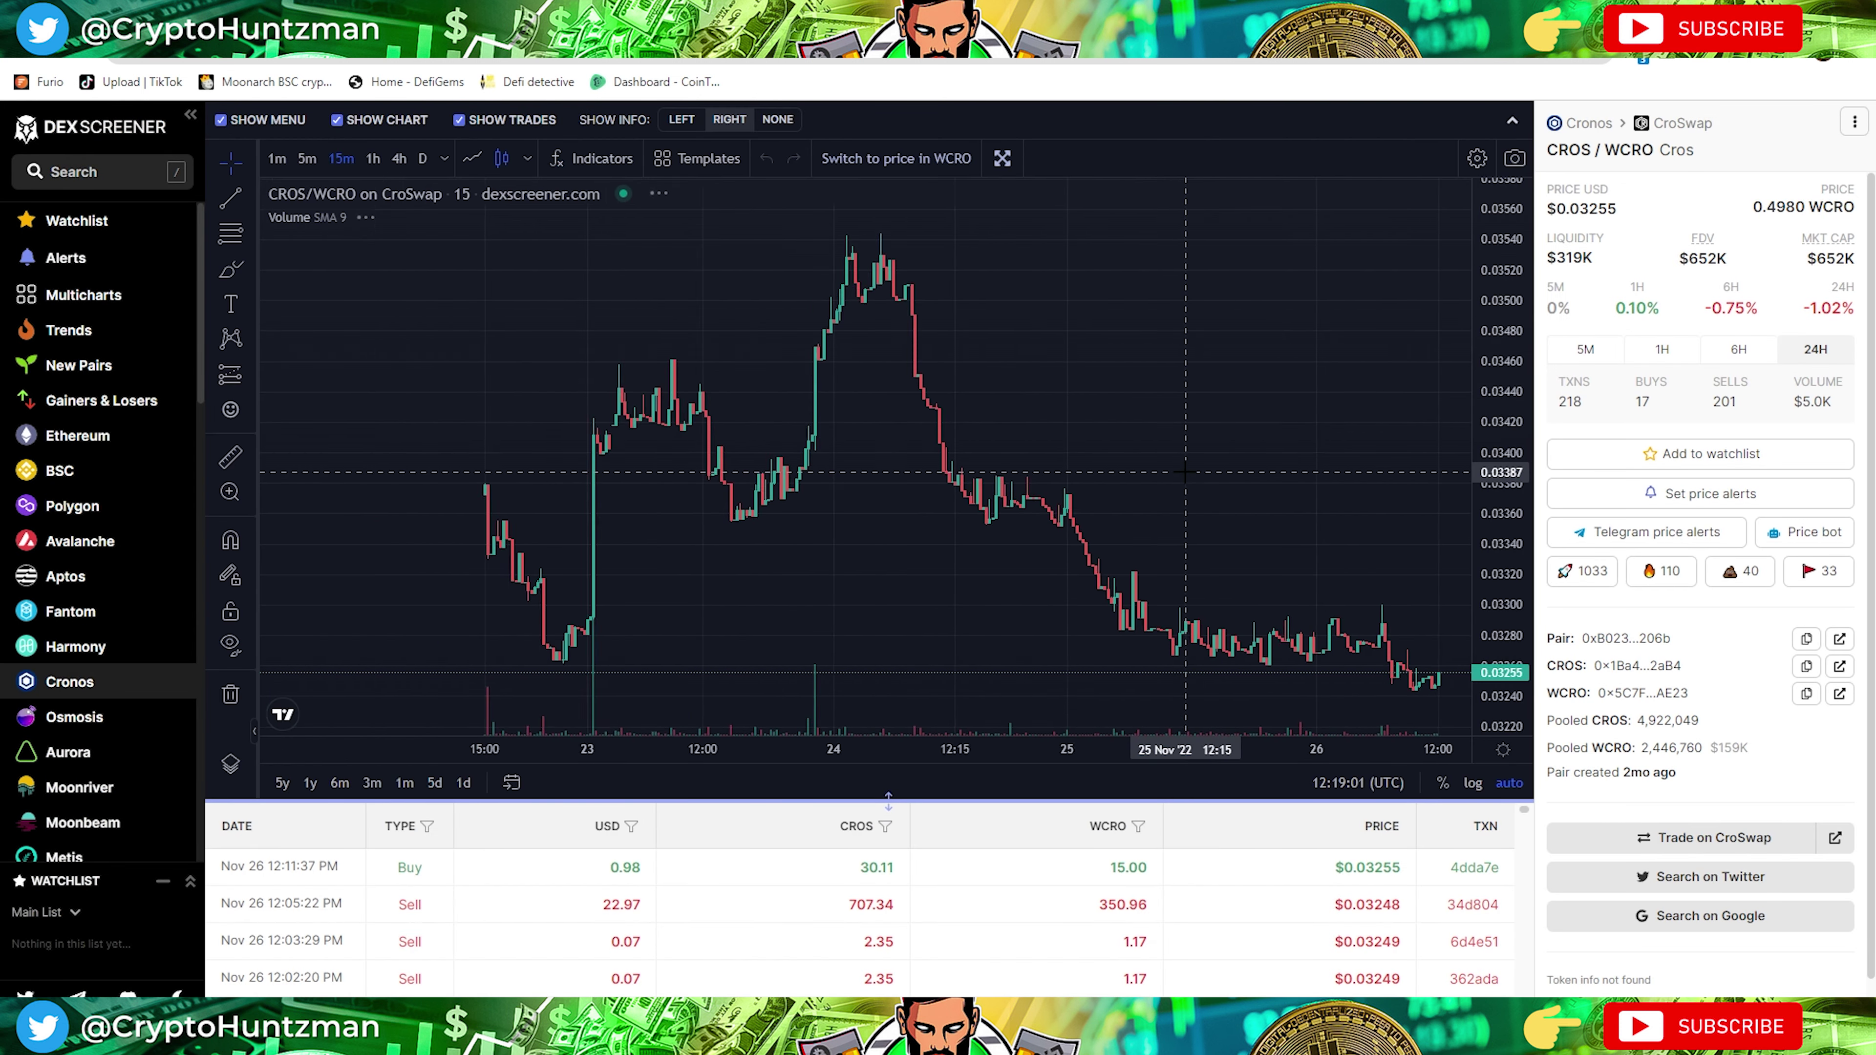
pyautogui.scroll(-8, 1297, 444)
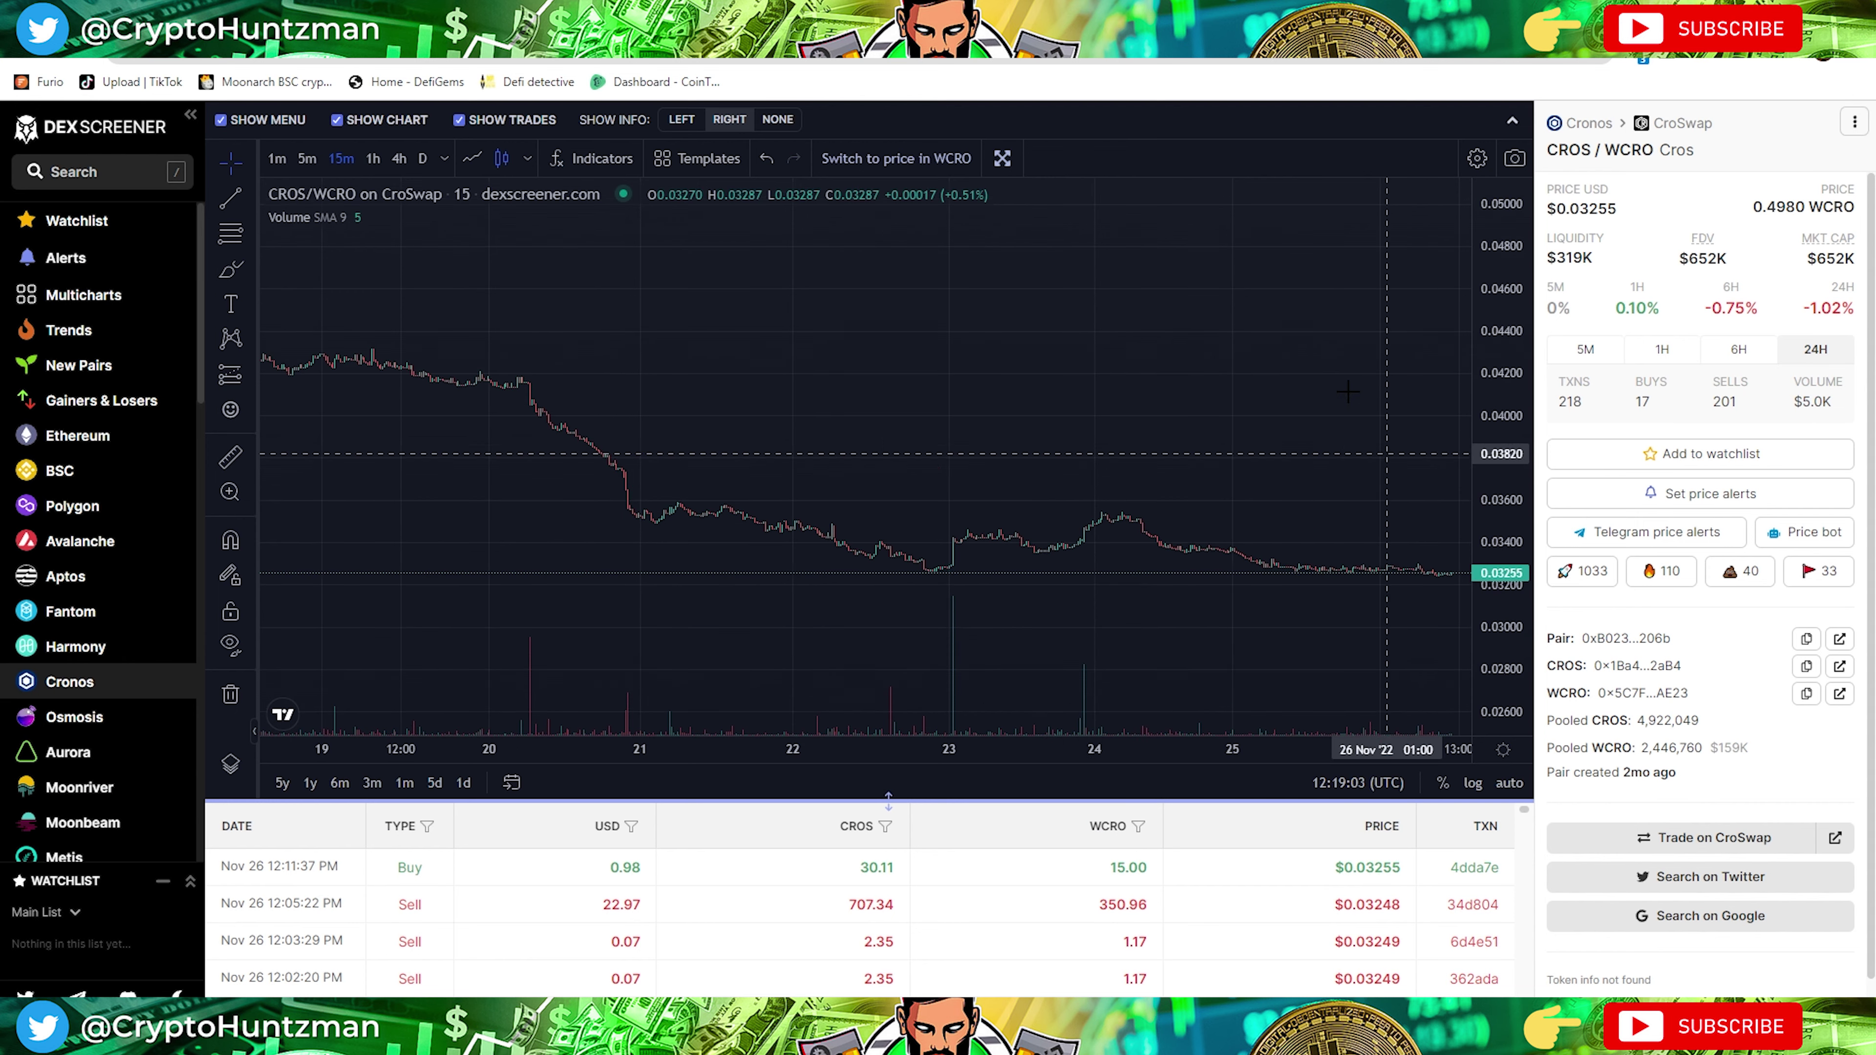
pyautogui.click(399, 159)
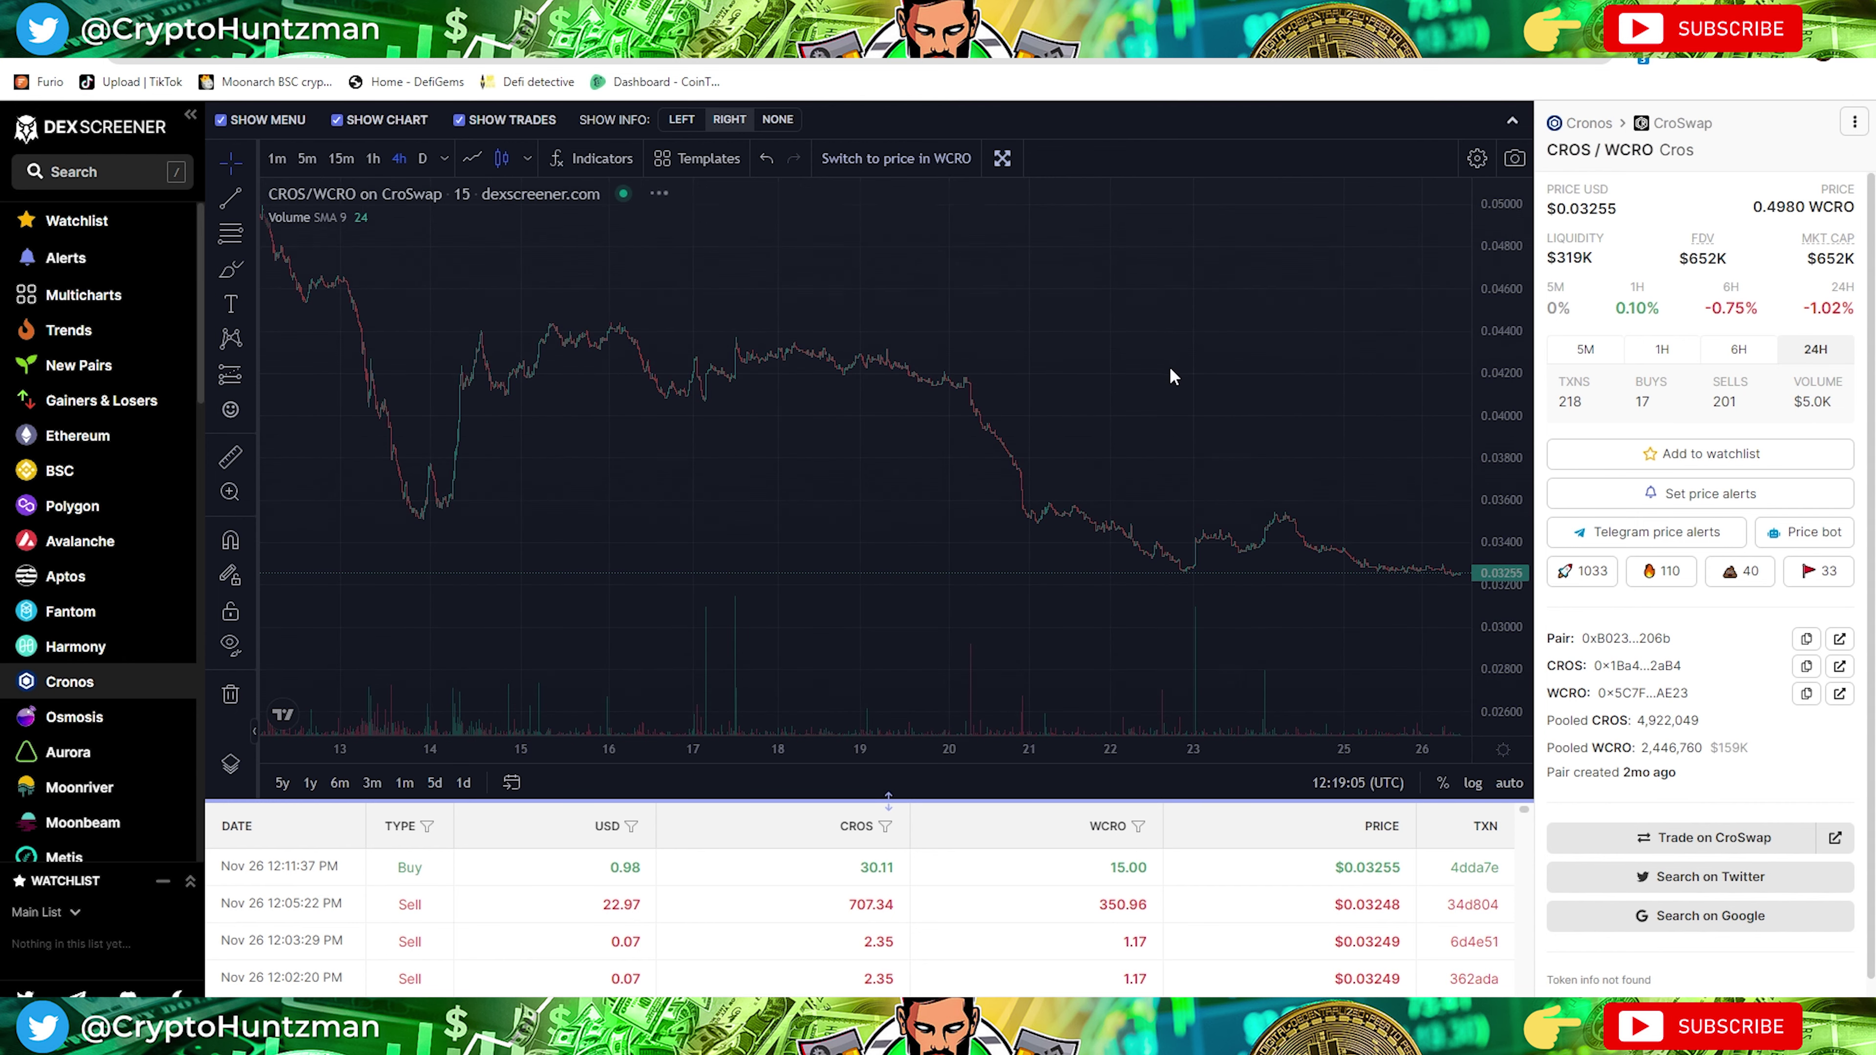
pyautogui.moveTo(1492, 268); pyautogui.dragTo(1496, 569)
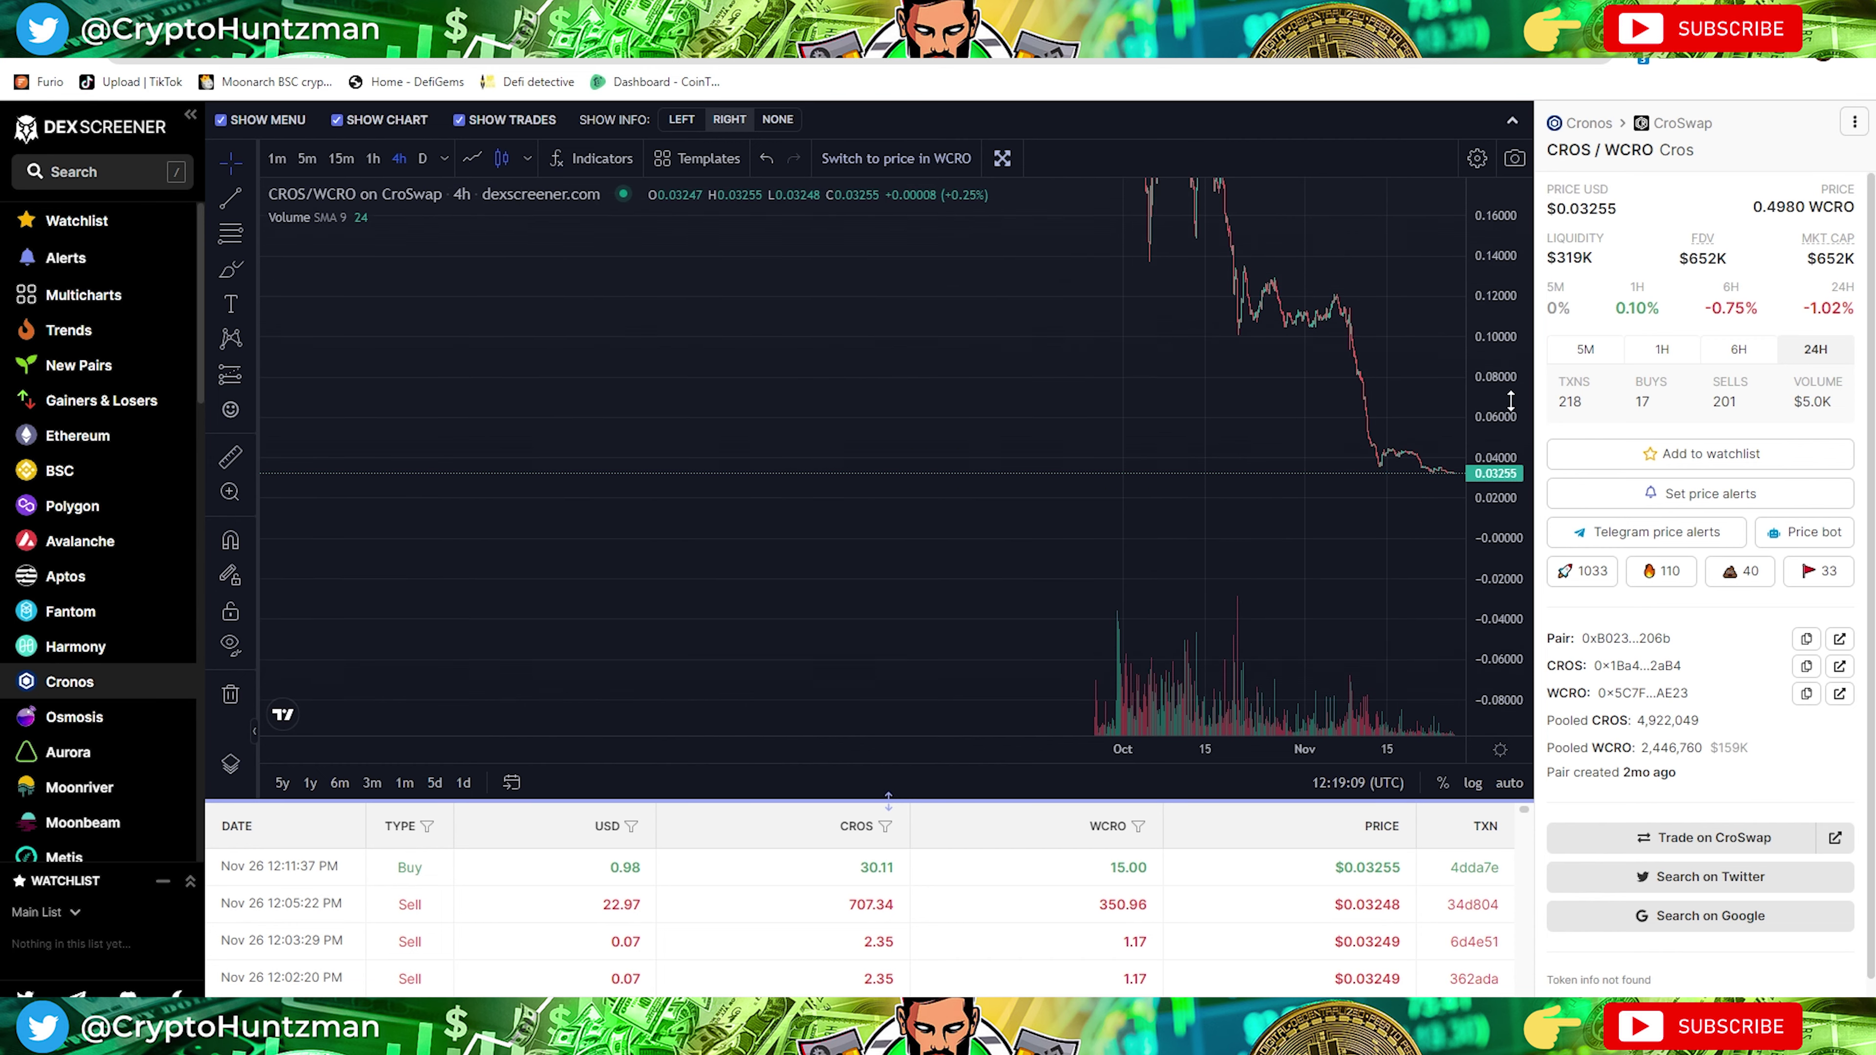
pyautogui.moveTo(1321, 325); pyautogui.dragTo(1048, 328)
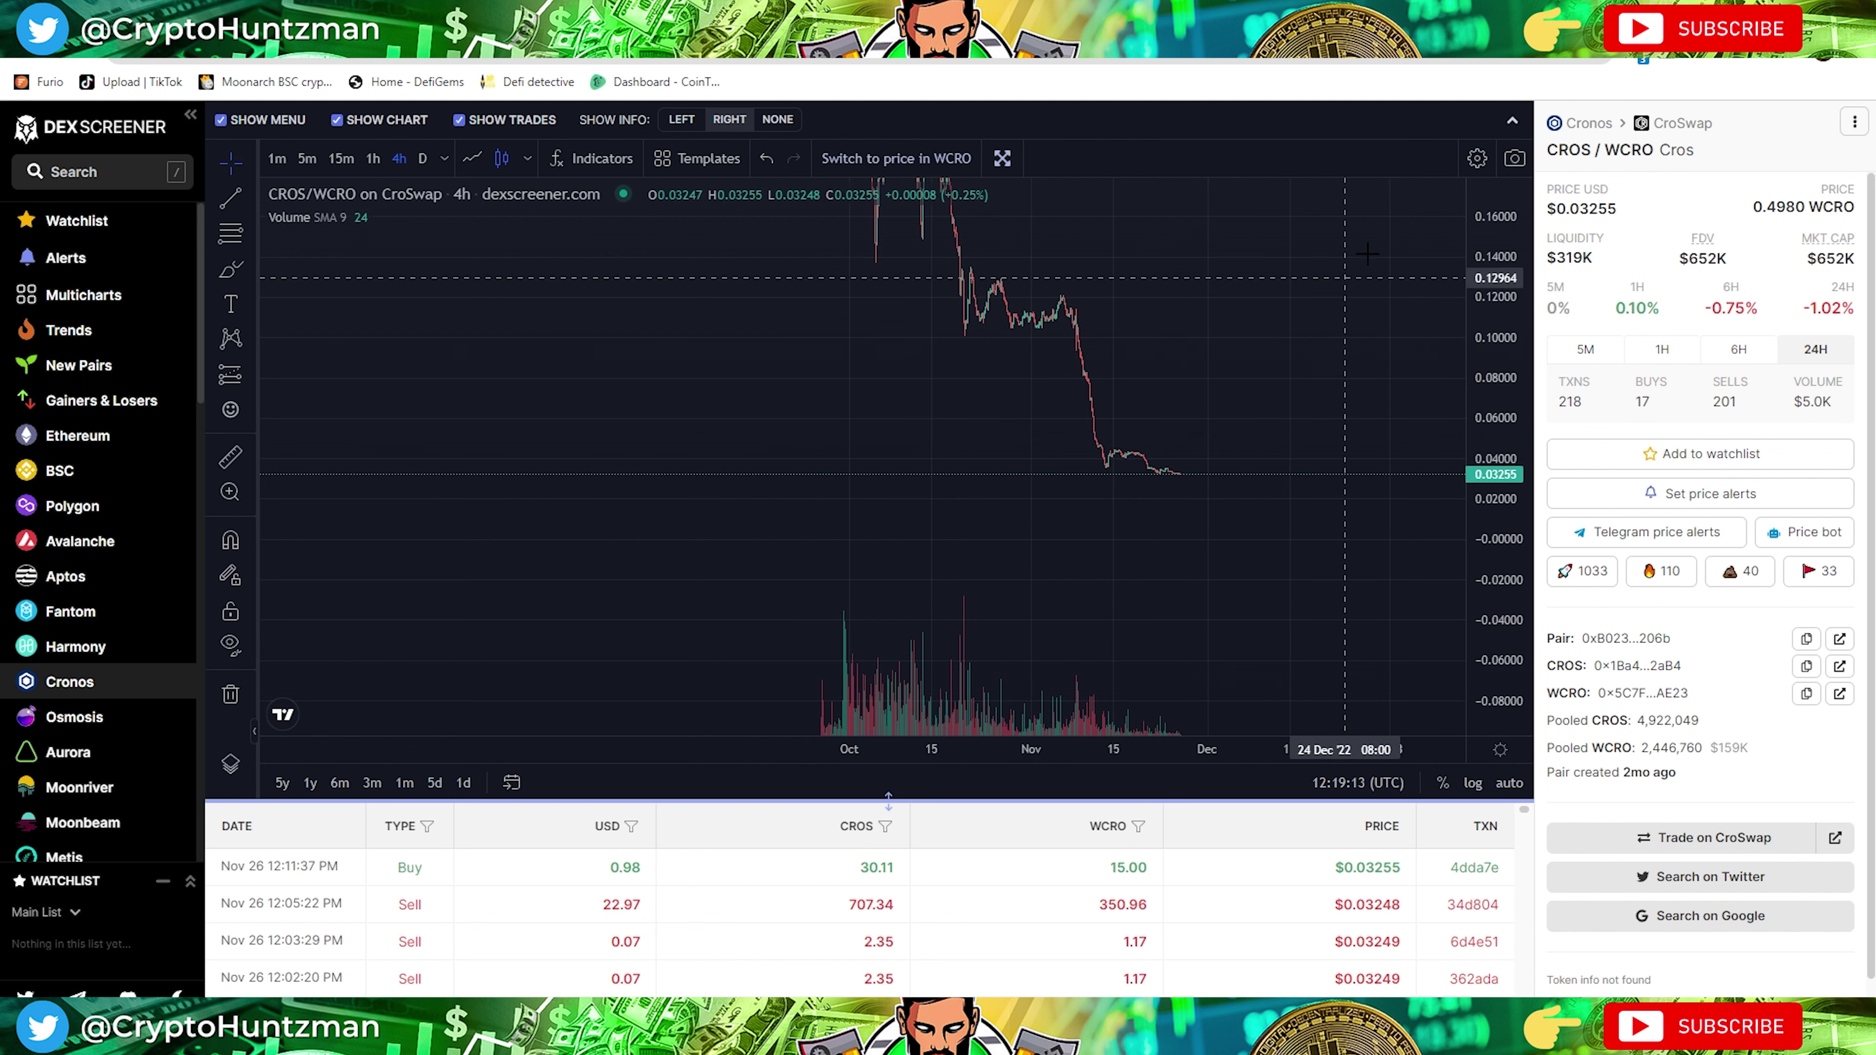
# Switch to the Google Sheets tracker and set the Price Per Coin to 0.03 on the Rough Work sheet.
pyautogui.moveTo(1681, 123)
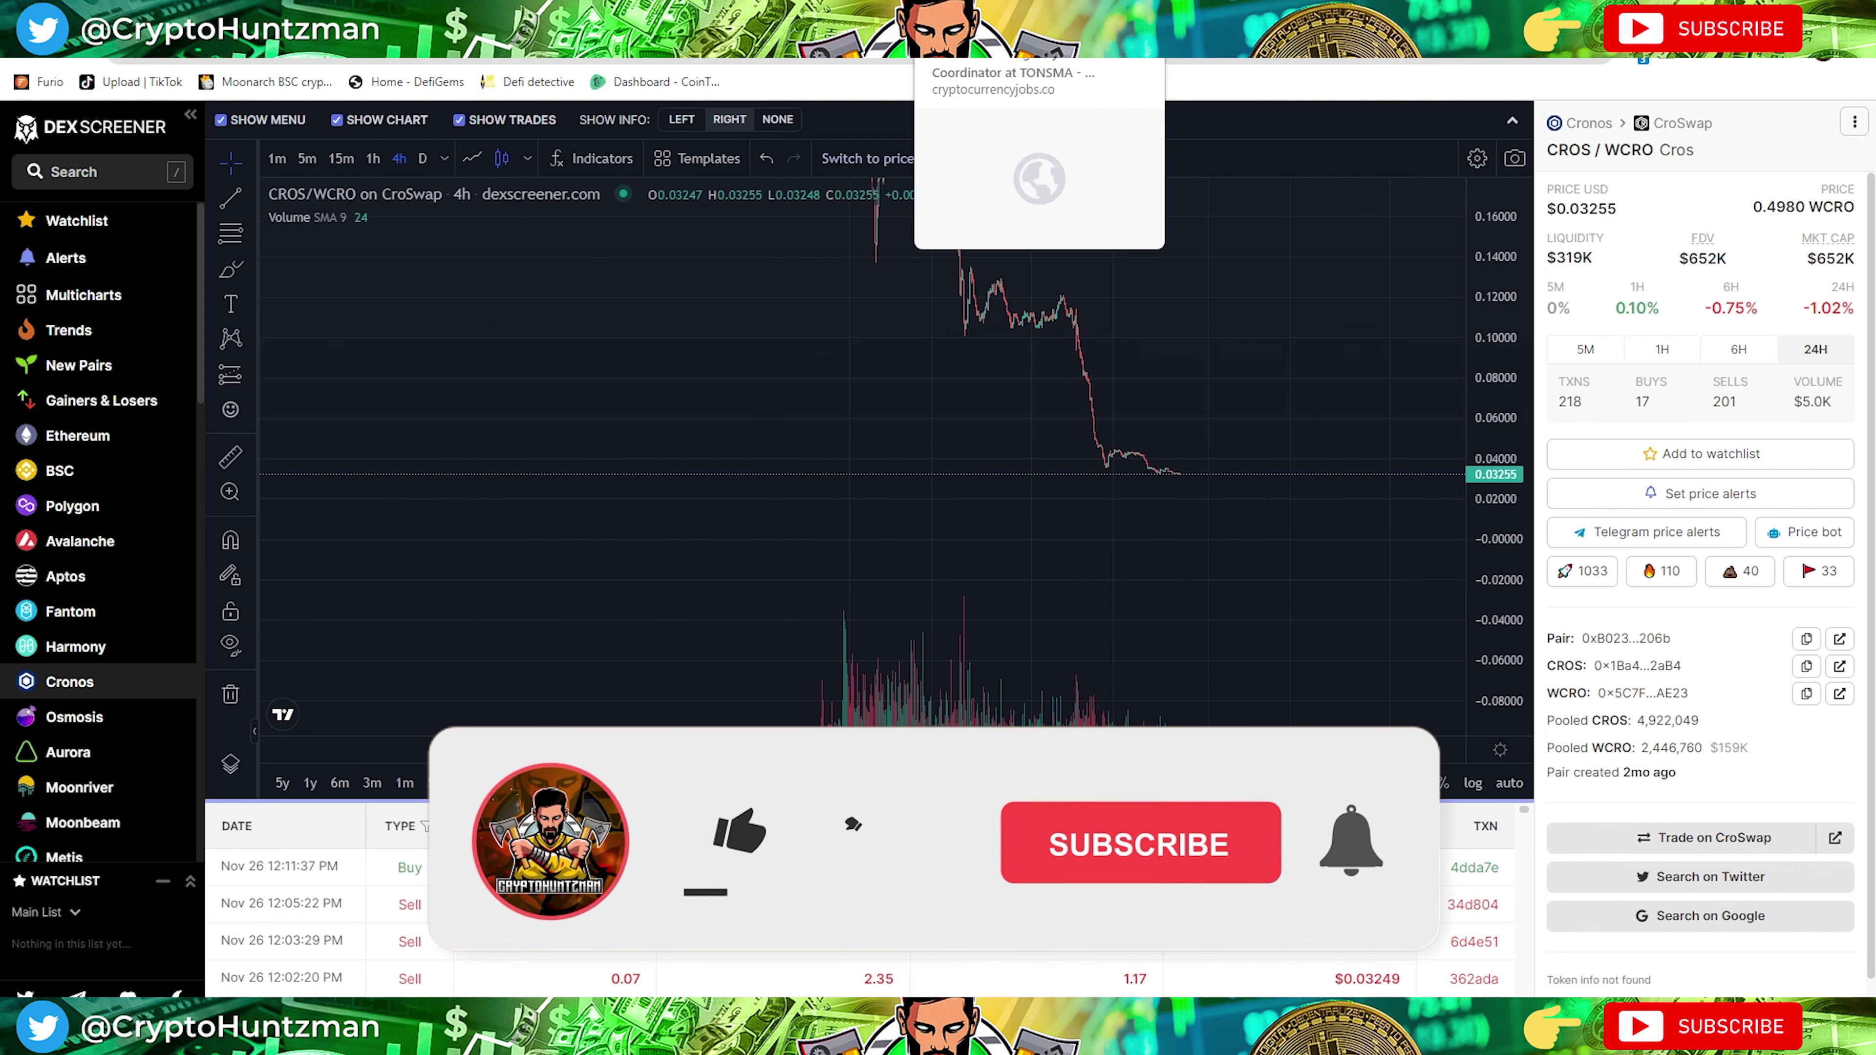
pyautogui.click(1255, 45)
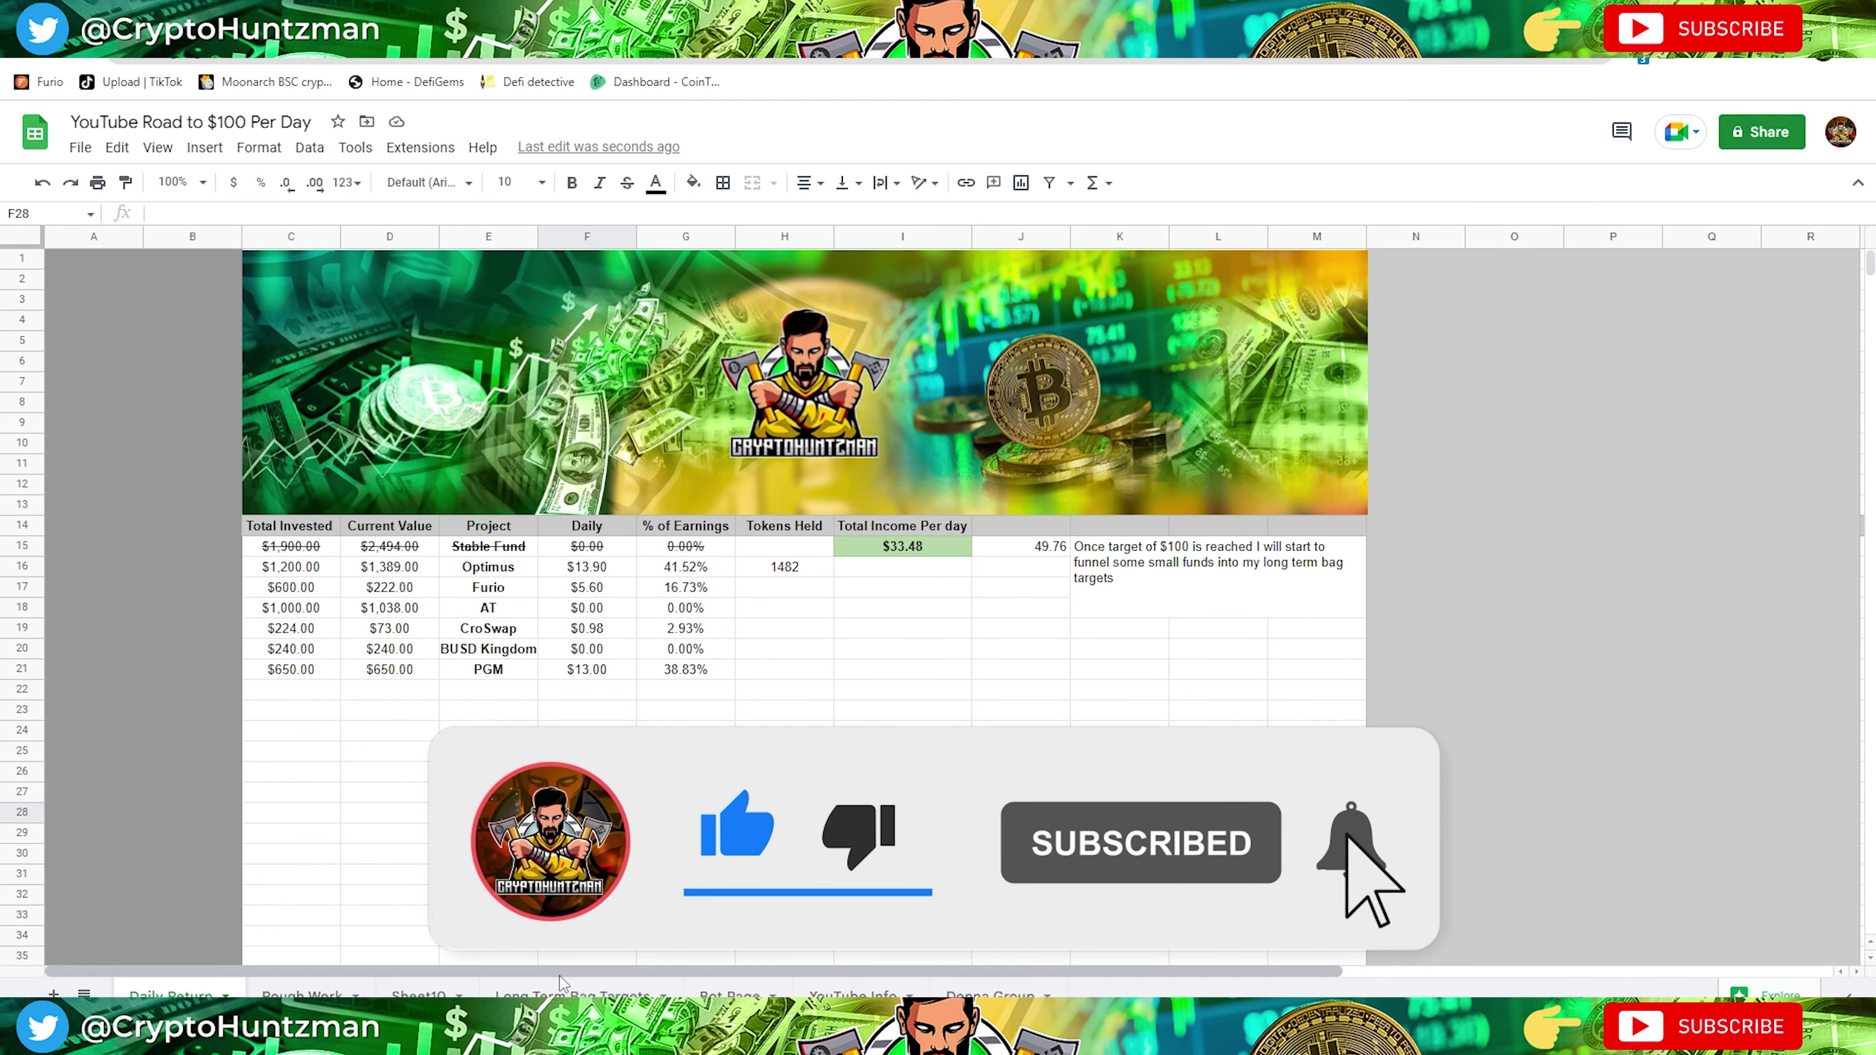
pyautogui.click(302, 993)
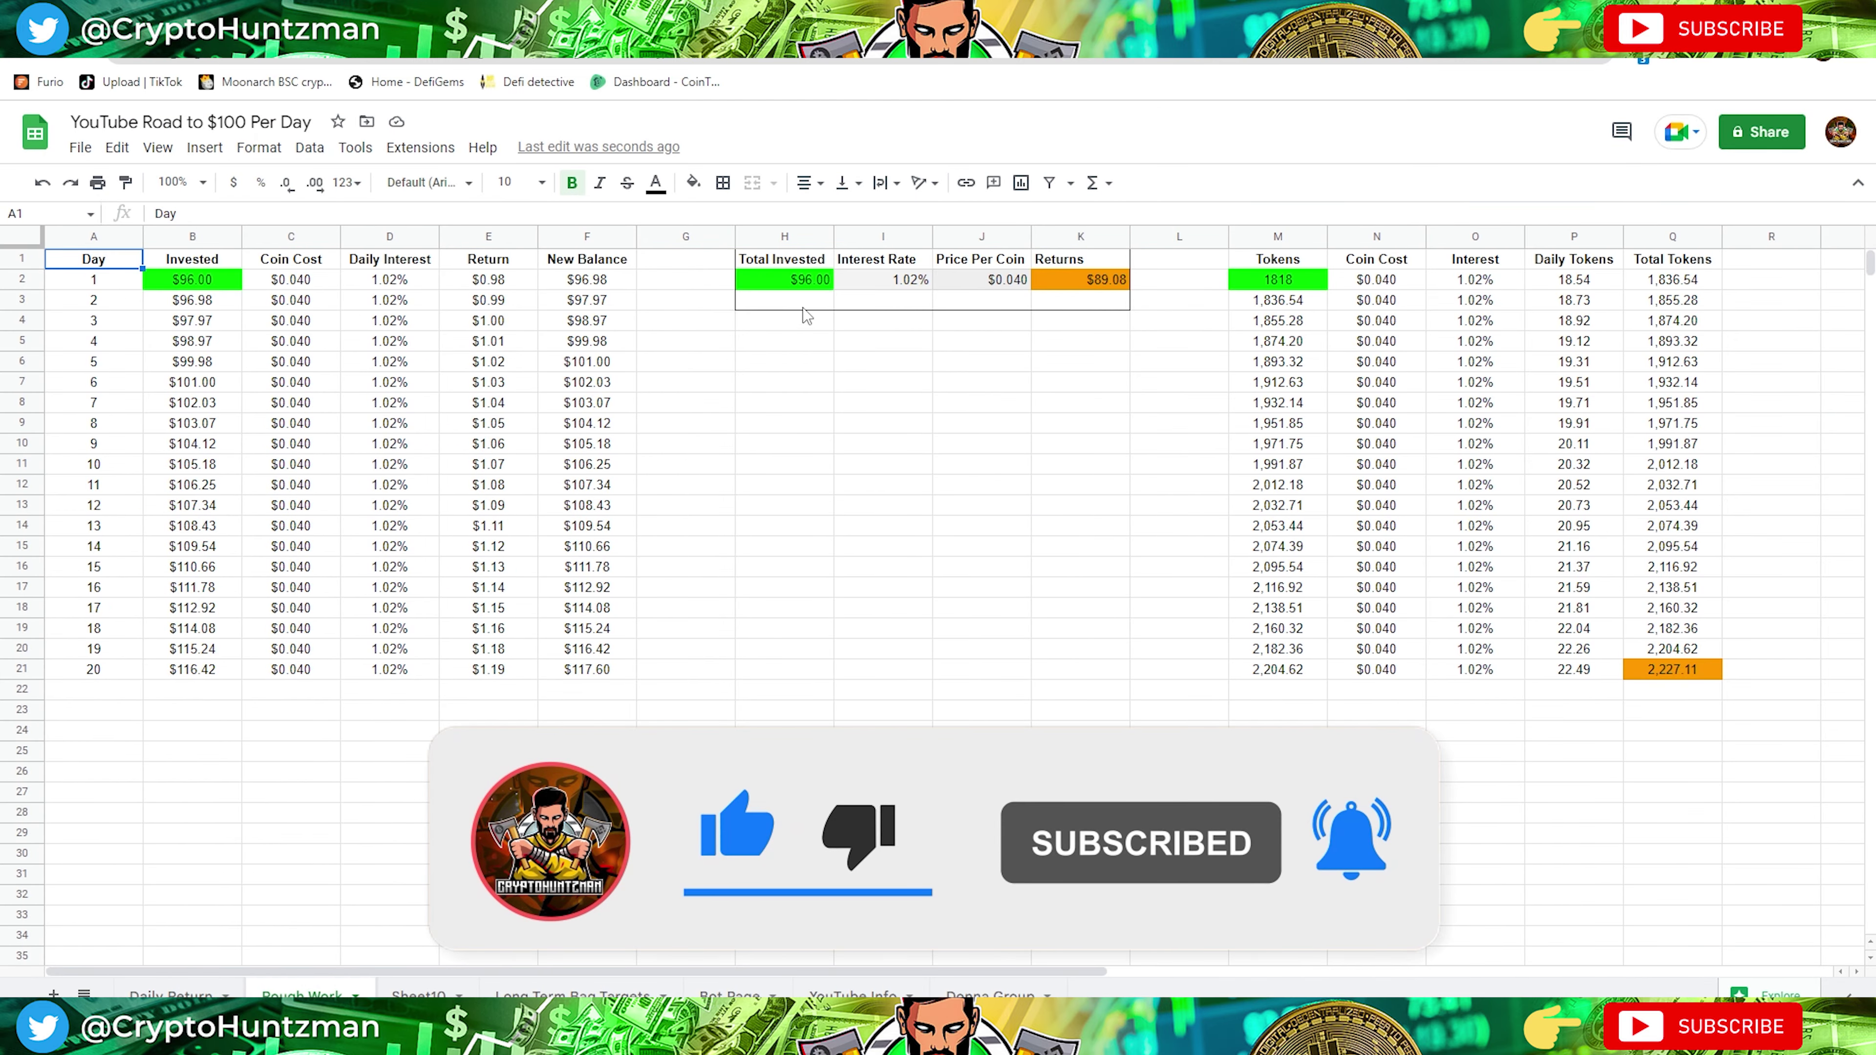
pyautogui.click(1021, 282)
pyautogui.doubleClick(1020, 281)
pyautogui.press('BackSpace')
pyautogui.write('3')
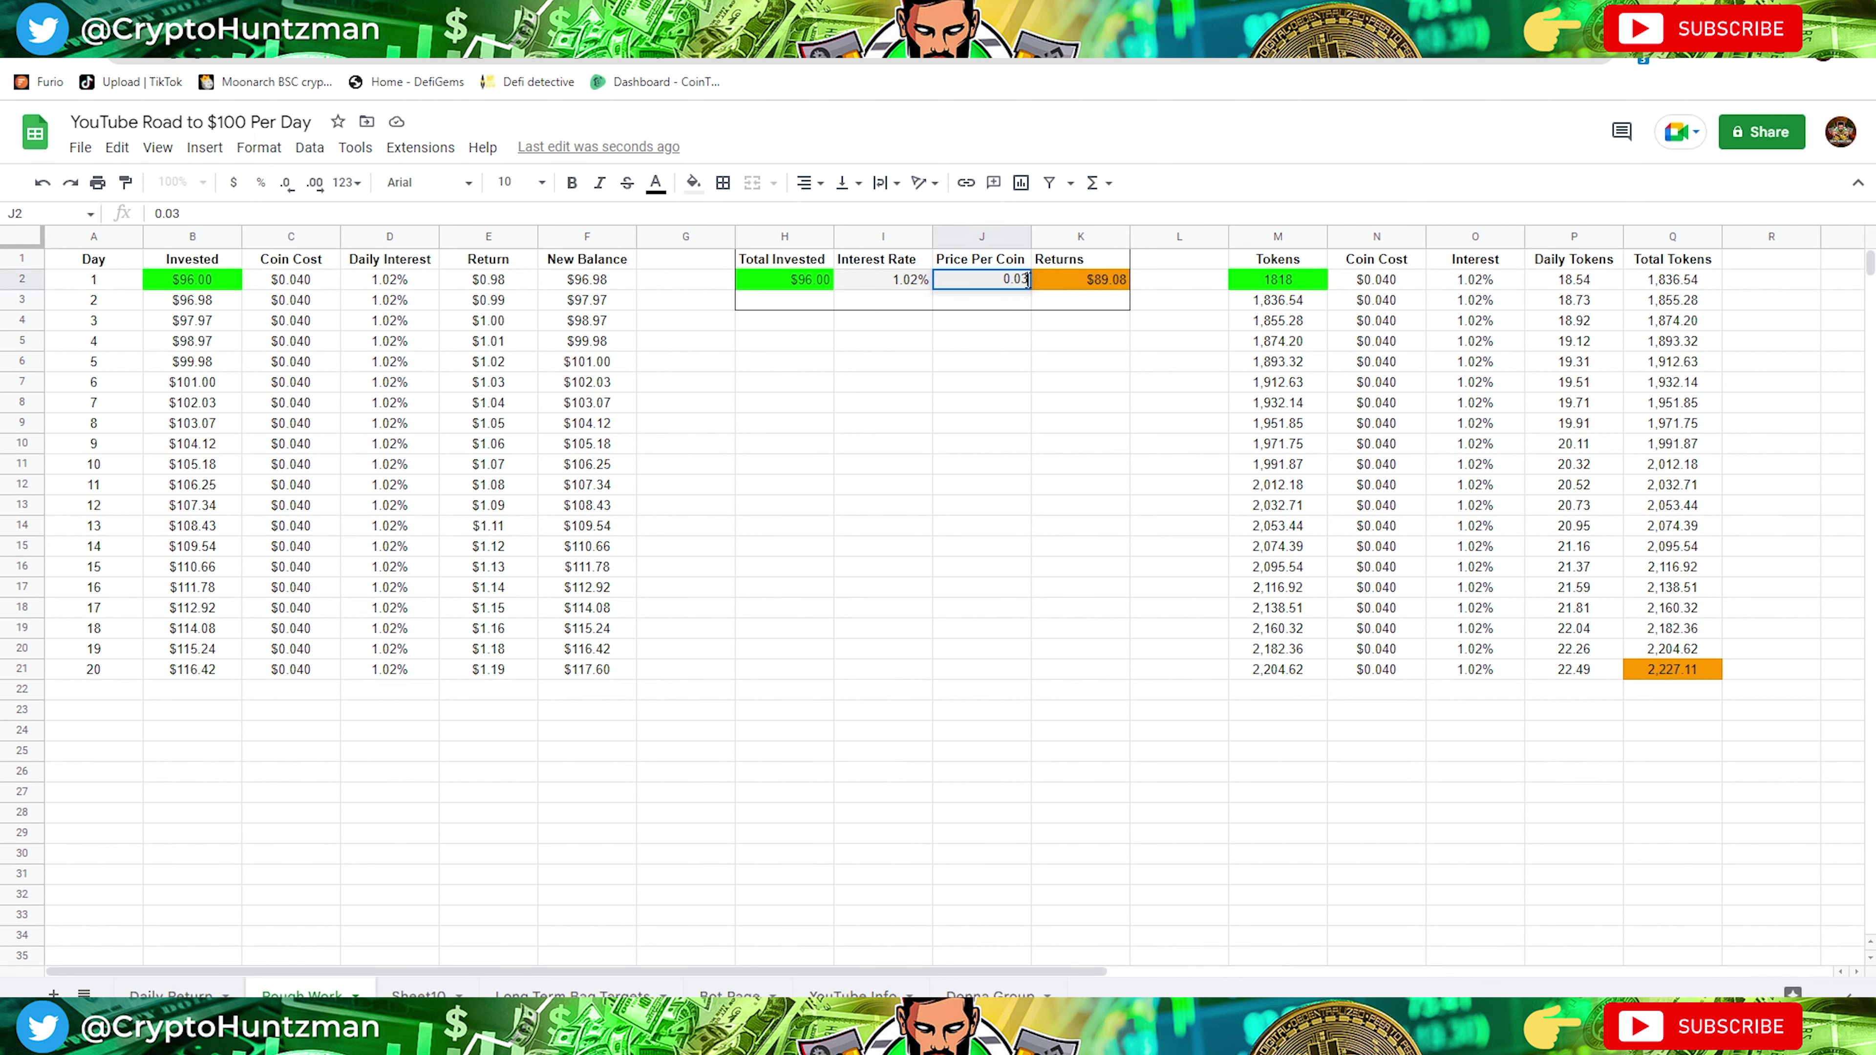
pyautogui.click(1032, 464)
# Check the CROS - CROS pool's DPR on CroSwap and set the Rough Work sheet's Interest Rate to .53%.
pyautogui.click(1564, 62)
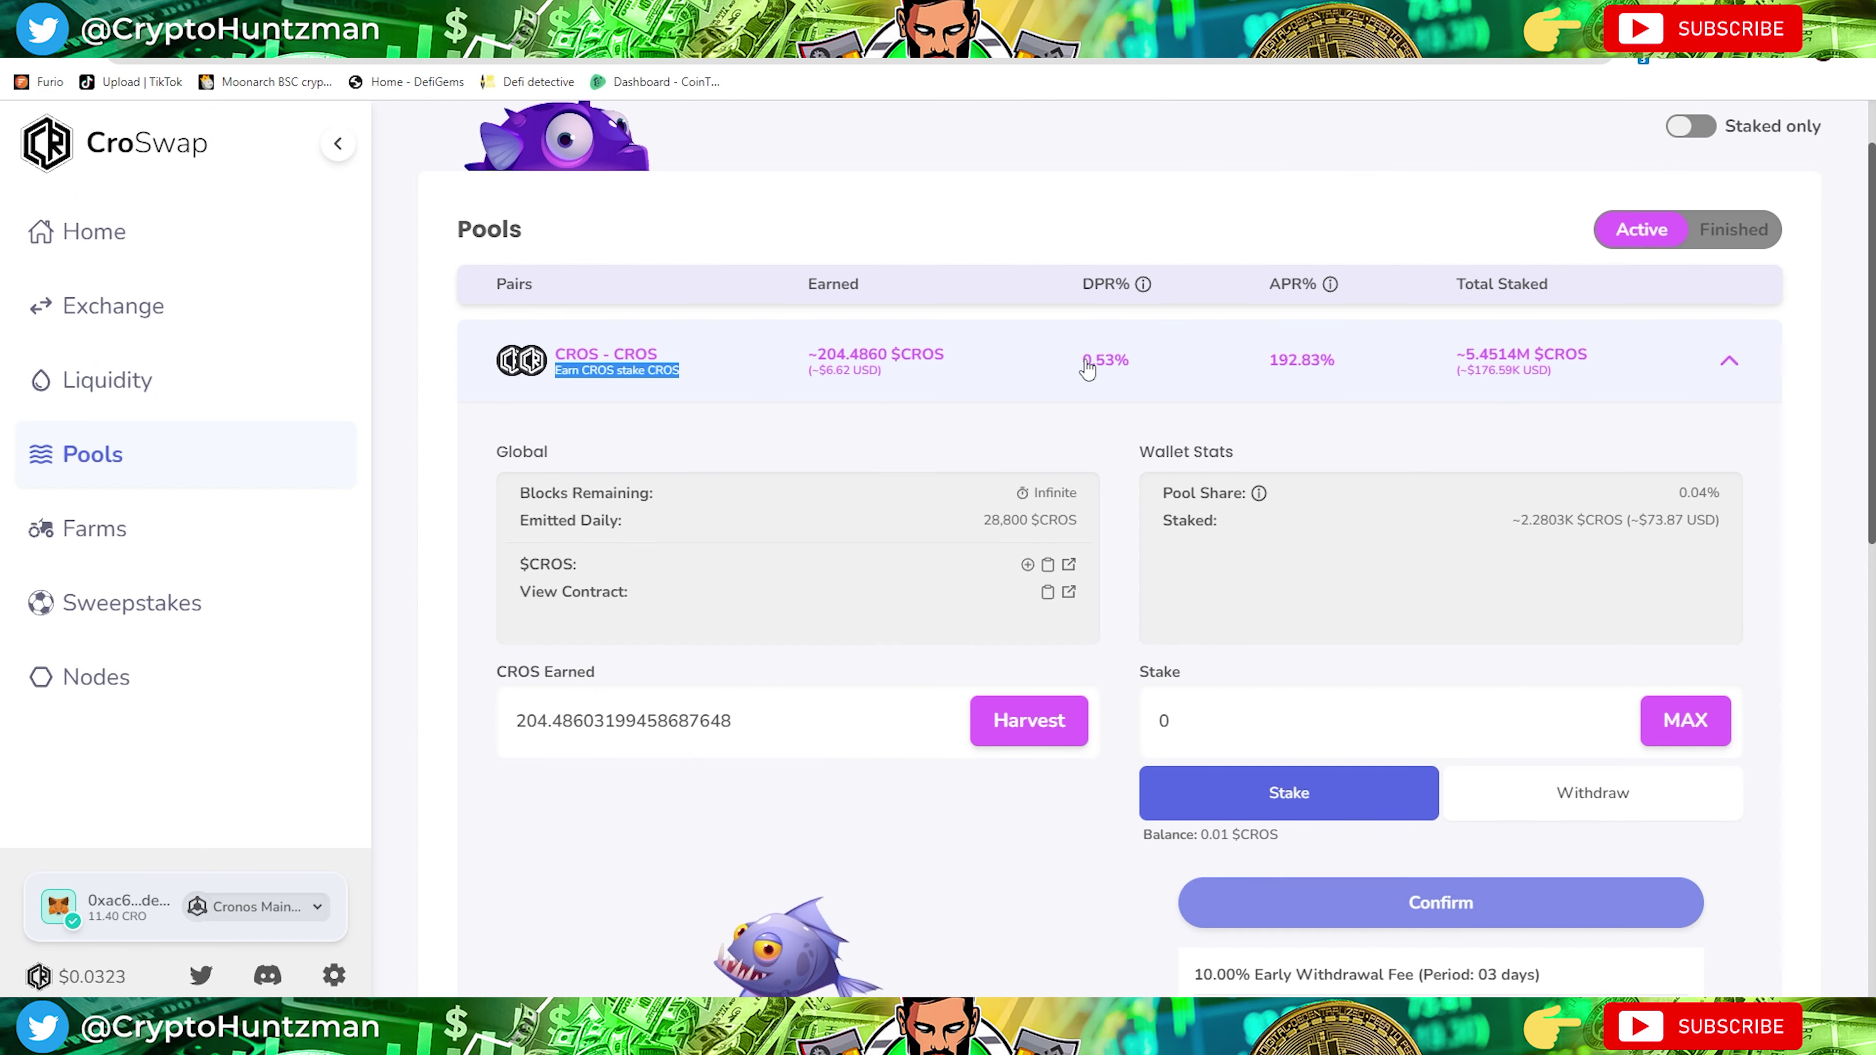
pyautogui.click(1176, 52)
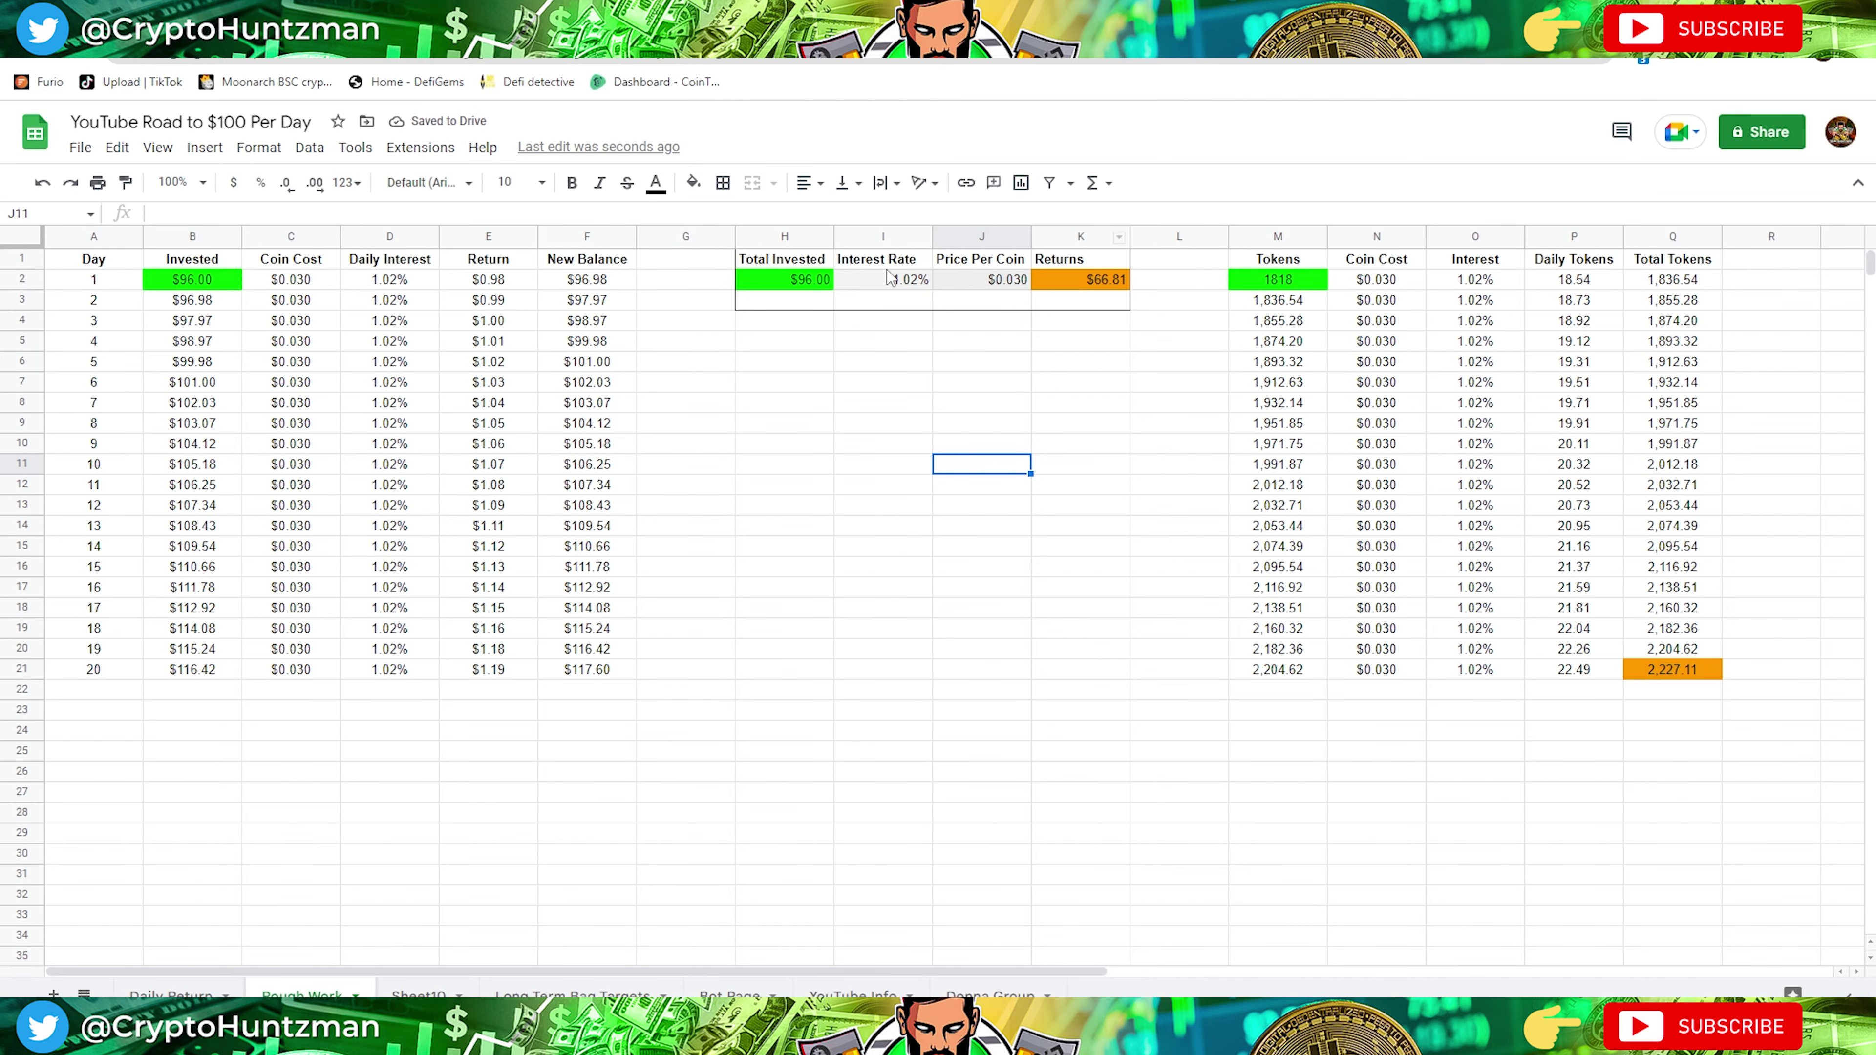
pyautogui.click(910, 281)
pyautogui.doubleClick(893, 280)
pyautogui.press('BackSpace')
pyautogui.write('.53')
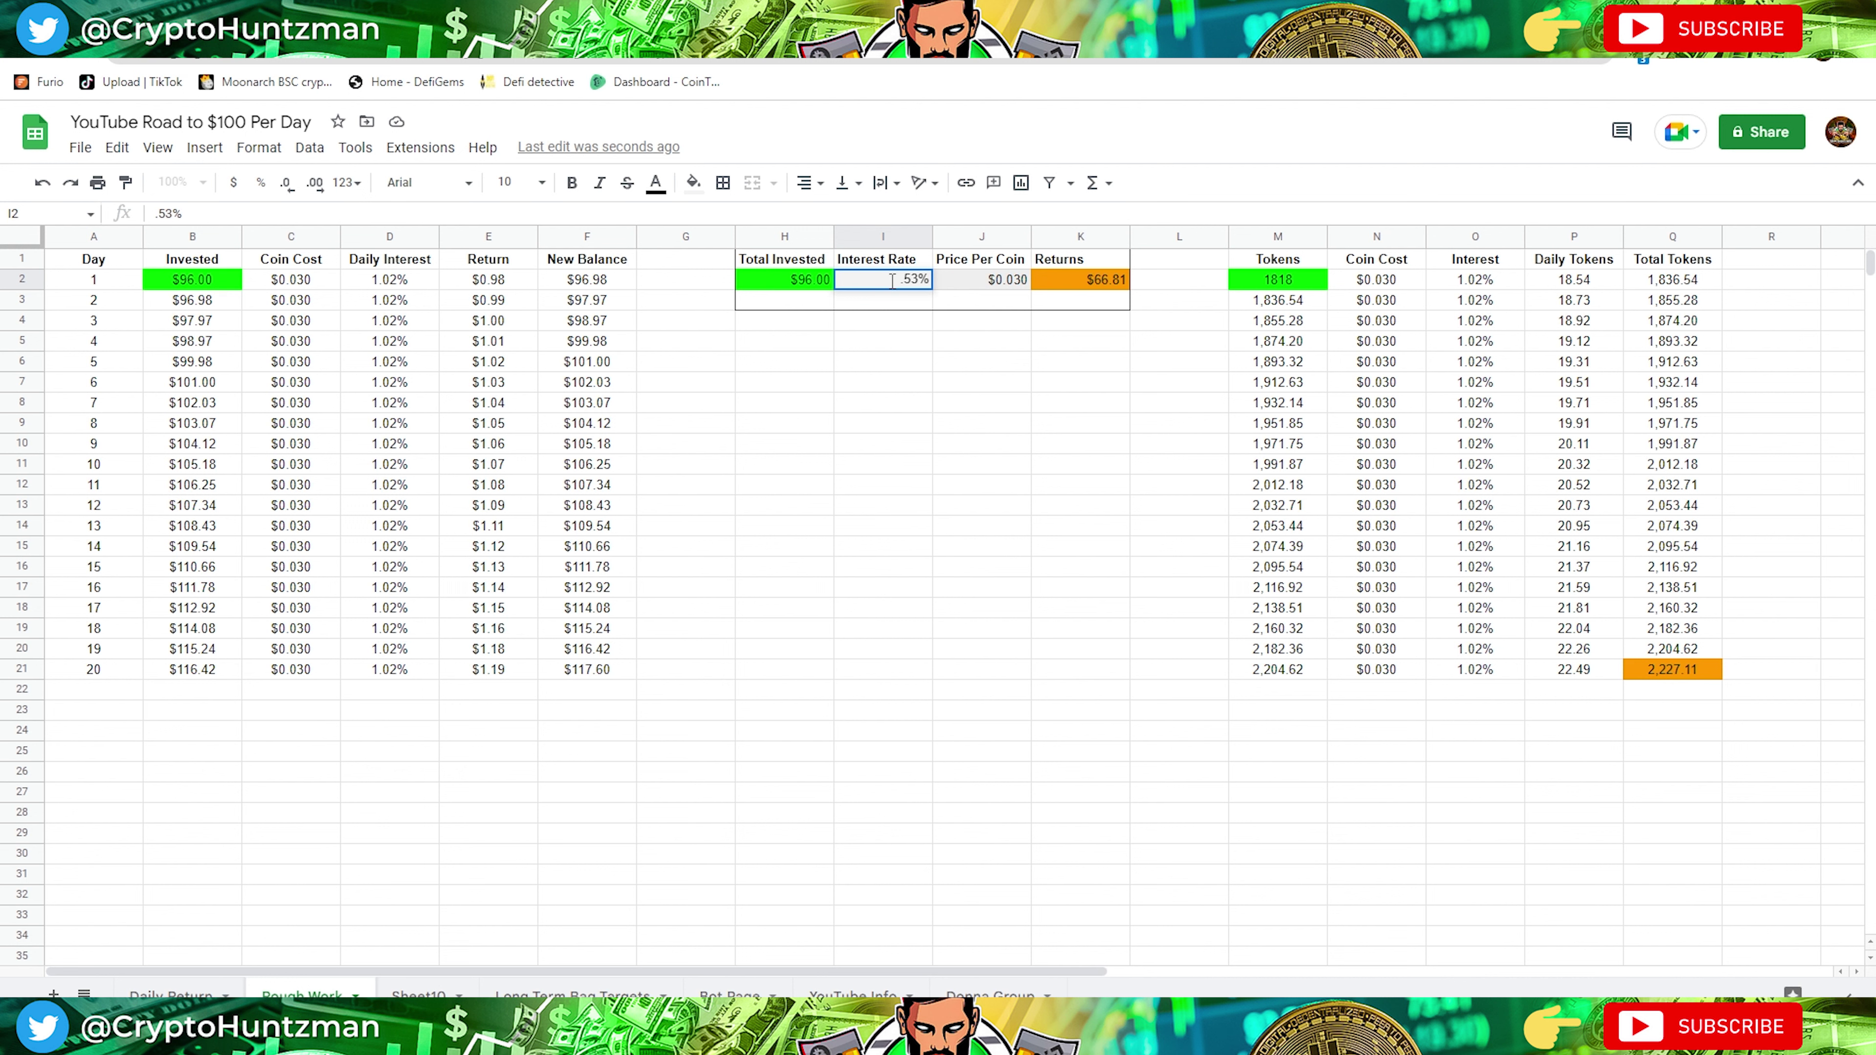
pyautogui.click(958, 390)
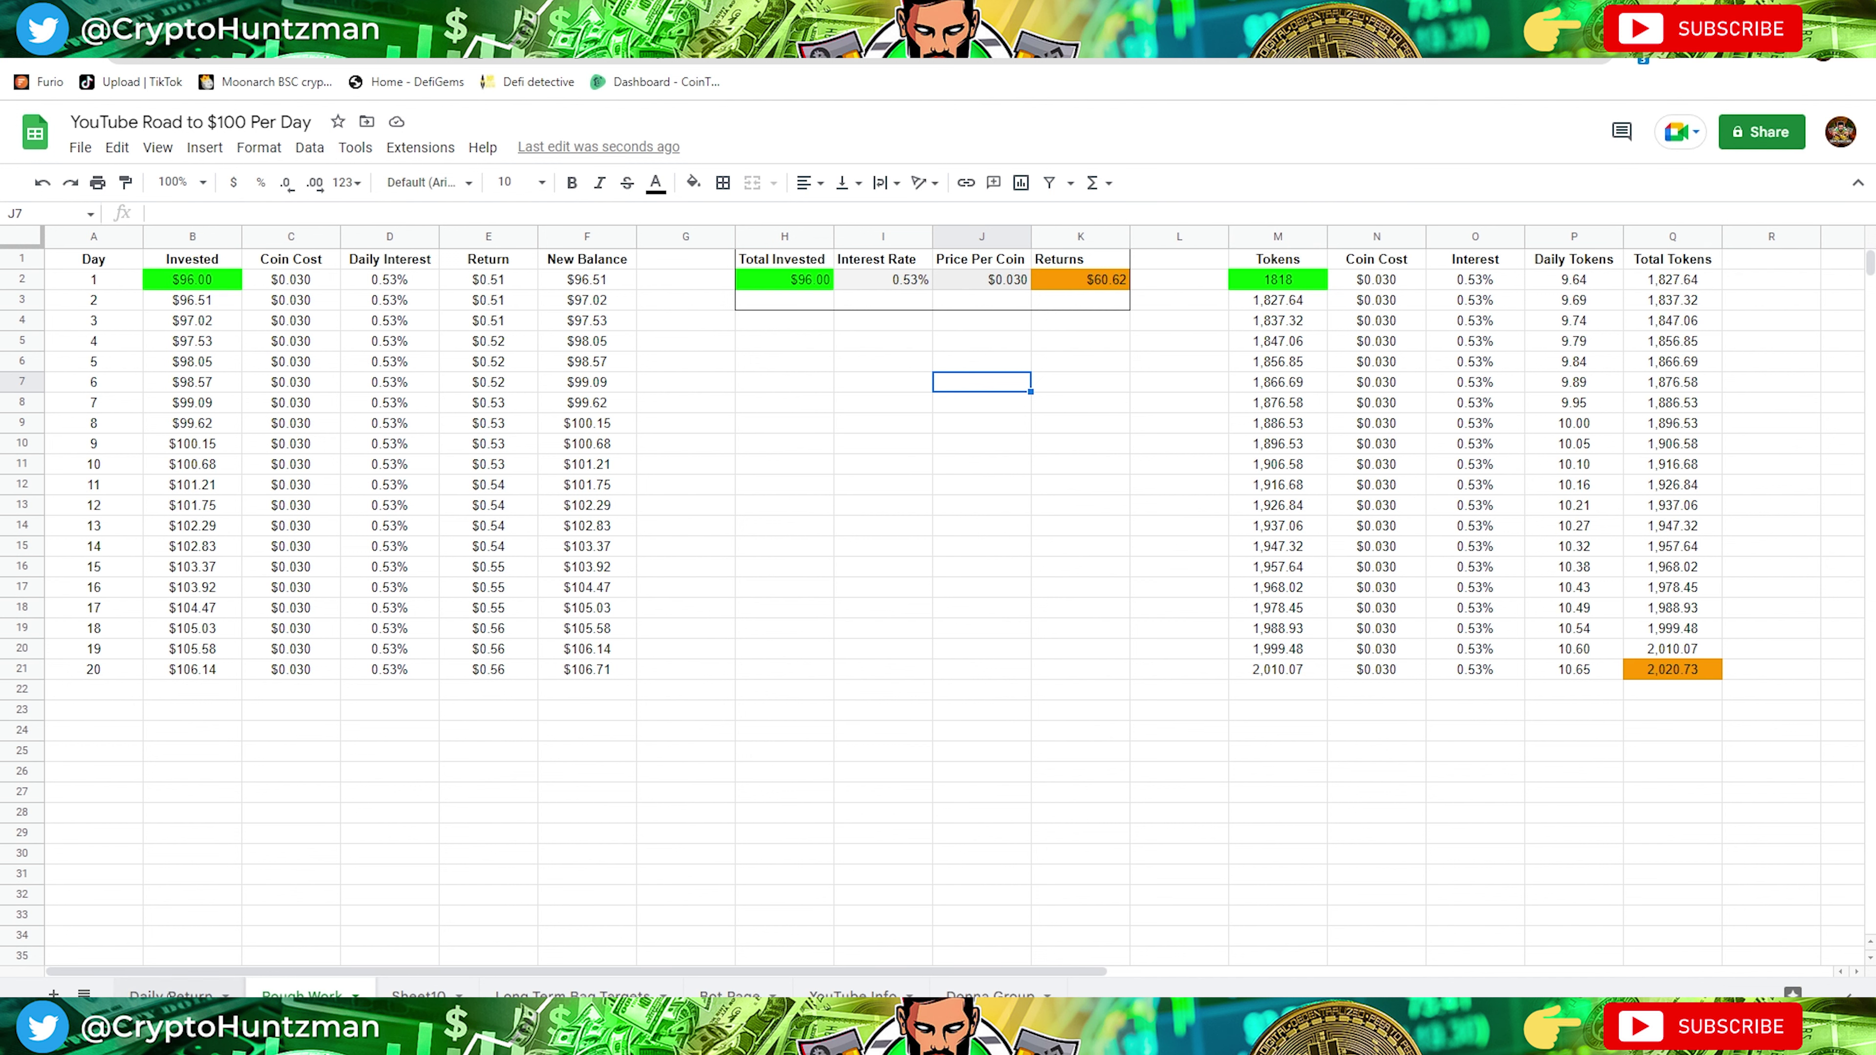
# Set CroSwap's daily income to 0.51 on the Daily Return sheet and review its row.
pyautogui.click(148, 990)
pyautogui.doubleClick(590, 629)
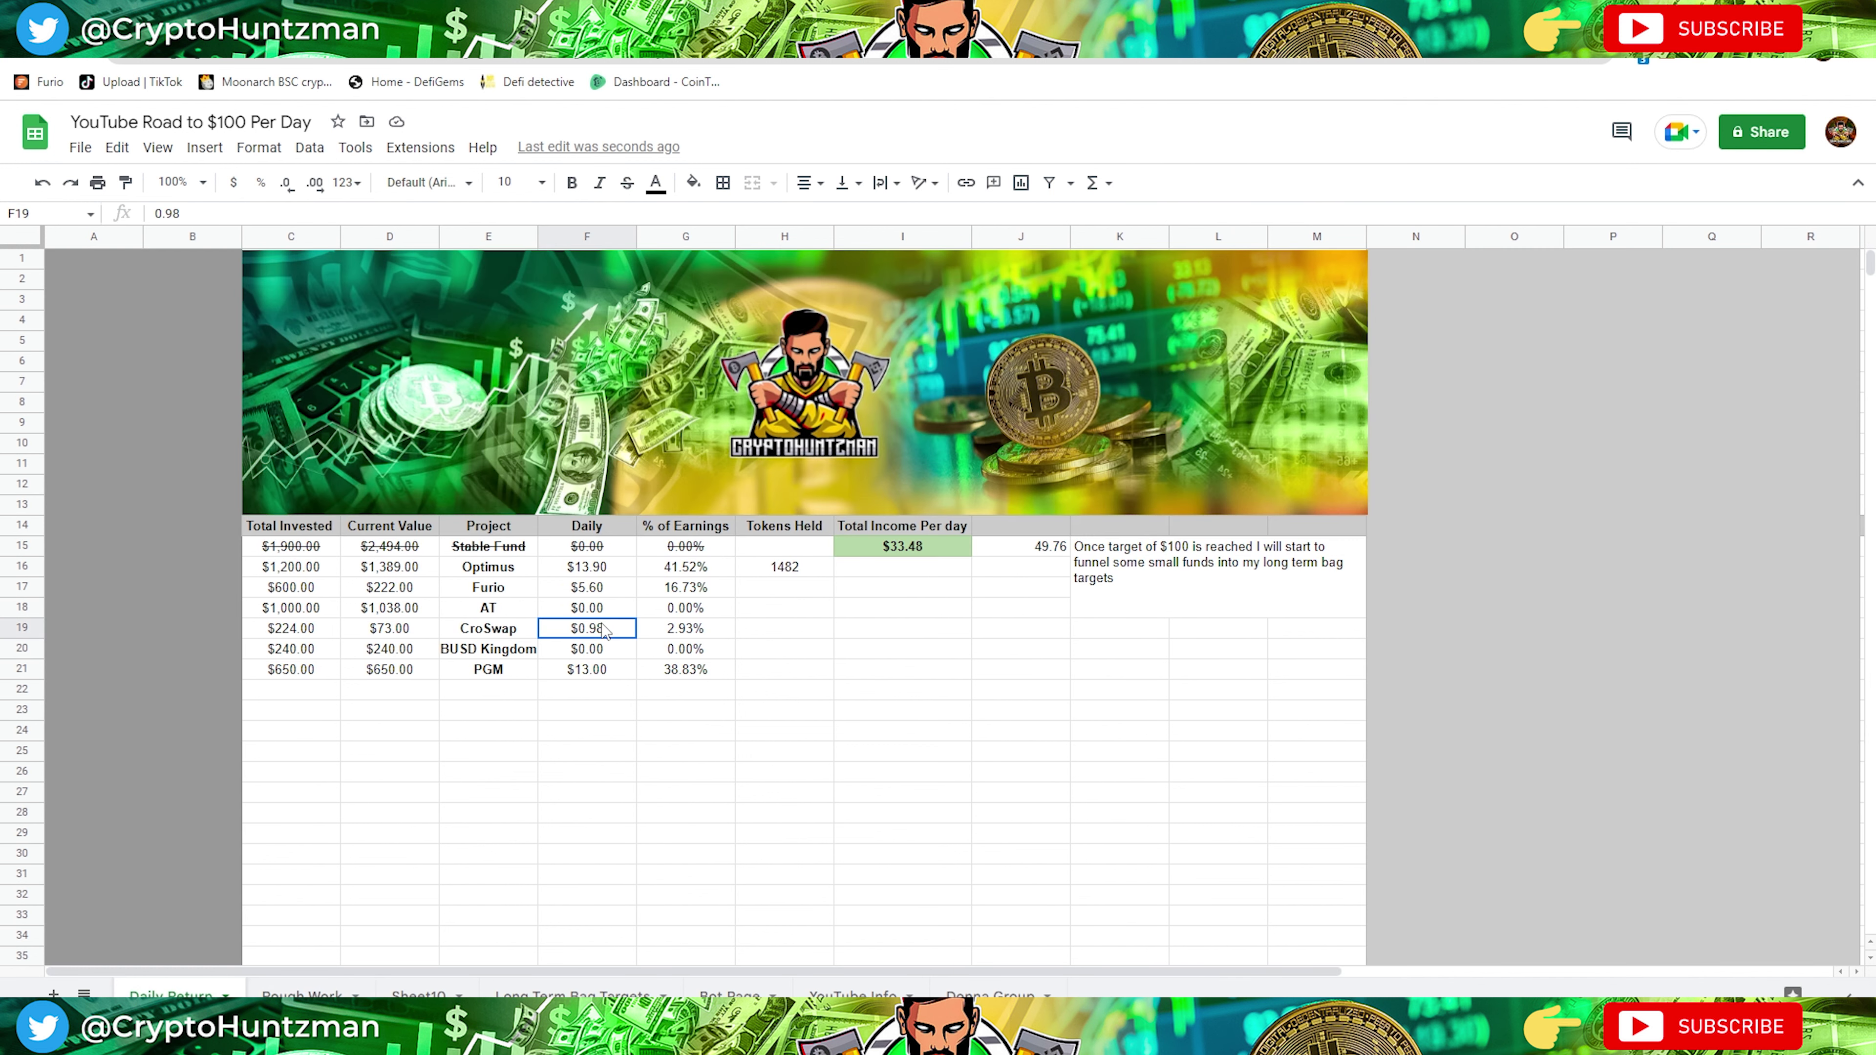
pyautogui.moveTo(601, 628); pyautogui.dragTo(582, 629)
pyautogui.write('51')
pyautogui.click(720, 798)
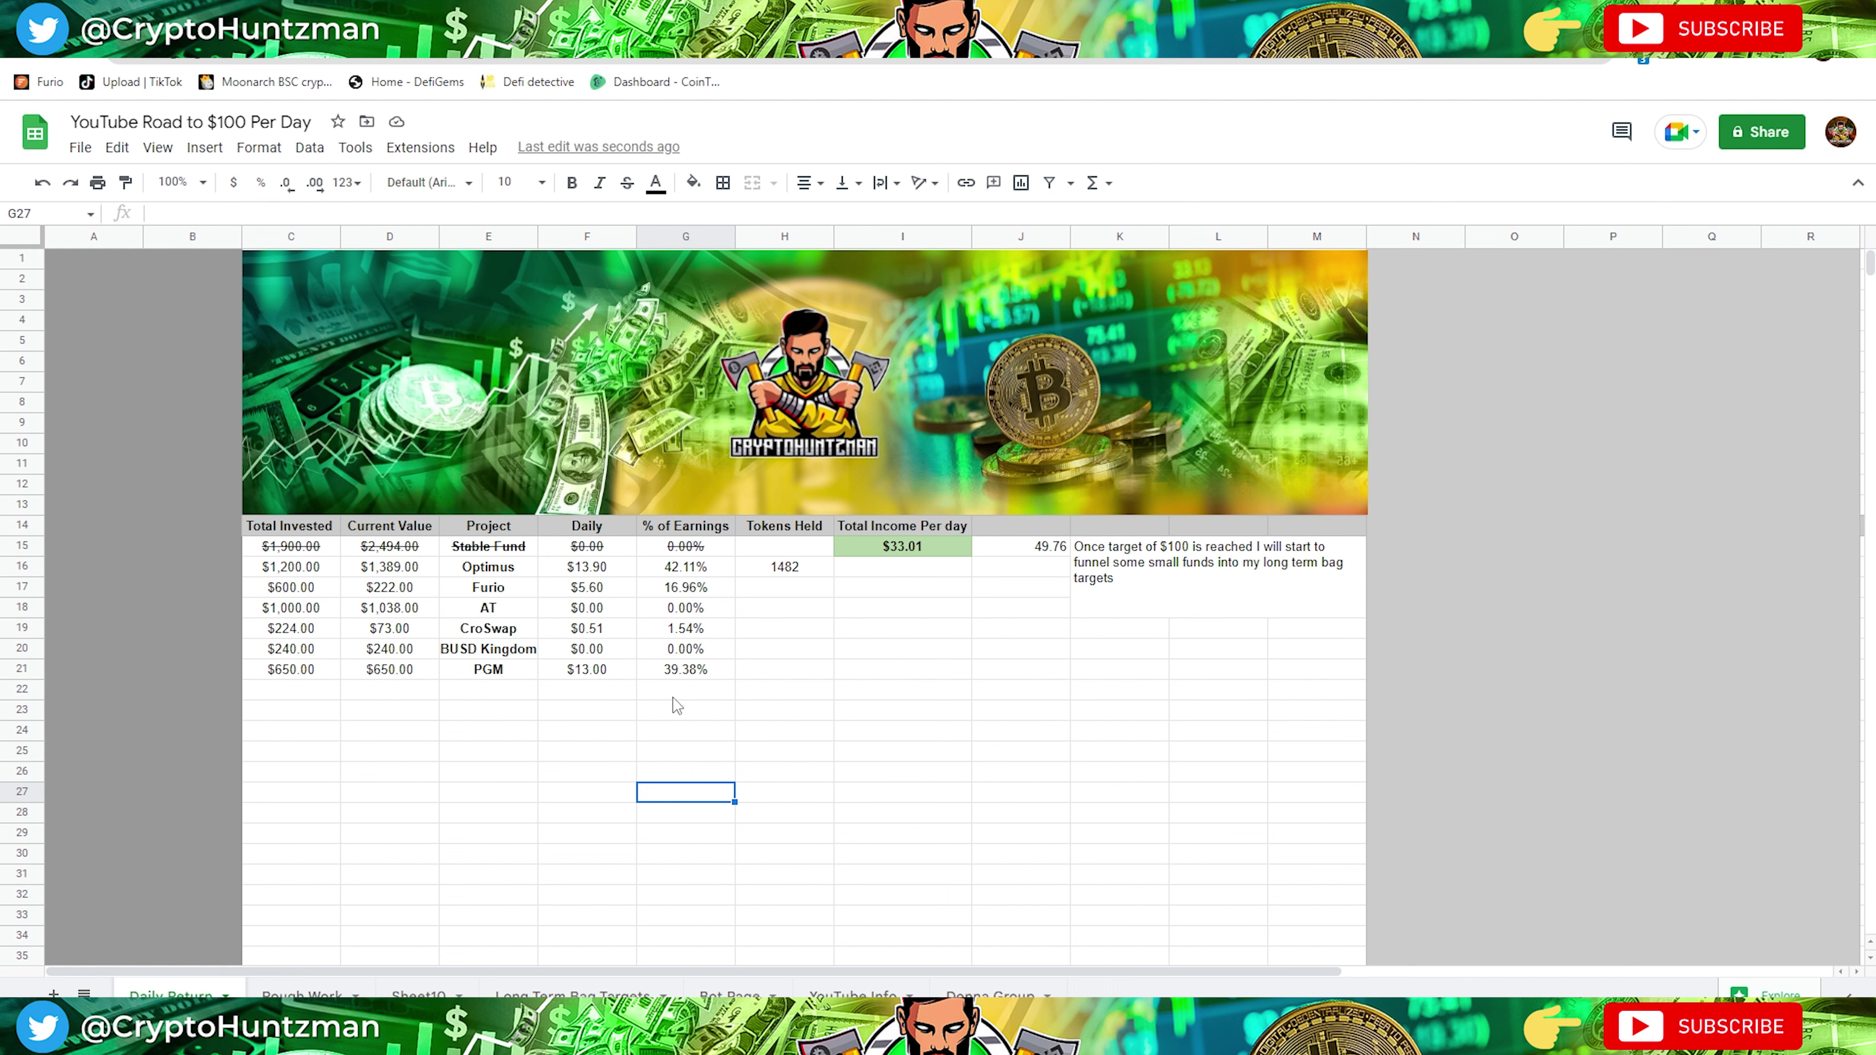
pyautogui.moveTo(513, 634); pyautogui.dragTo(651, 642)
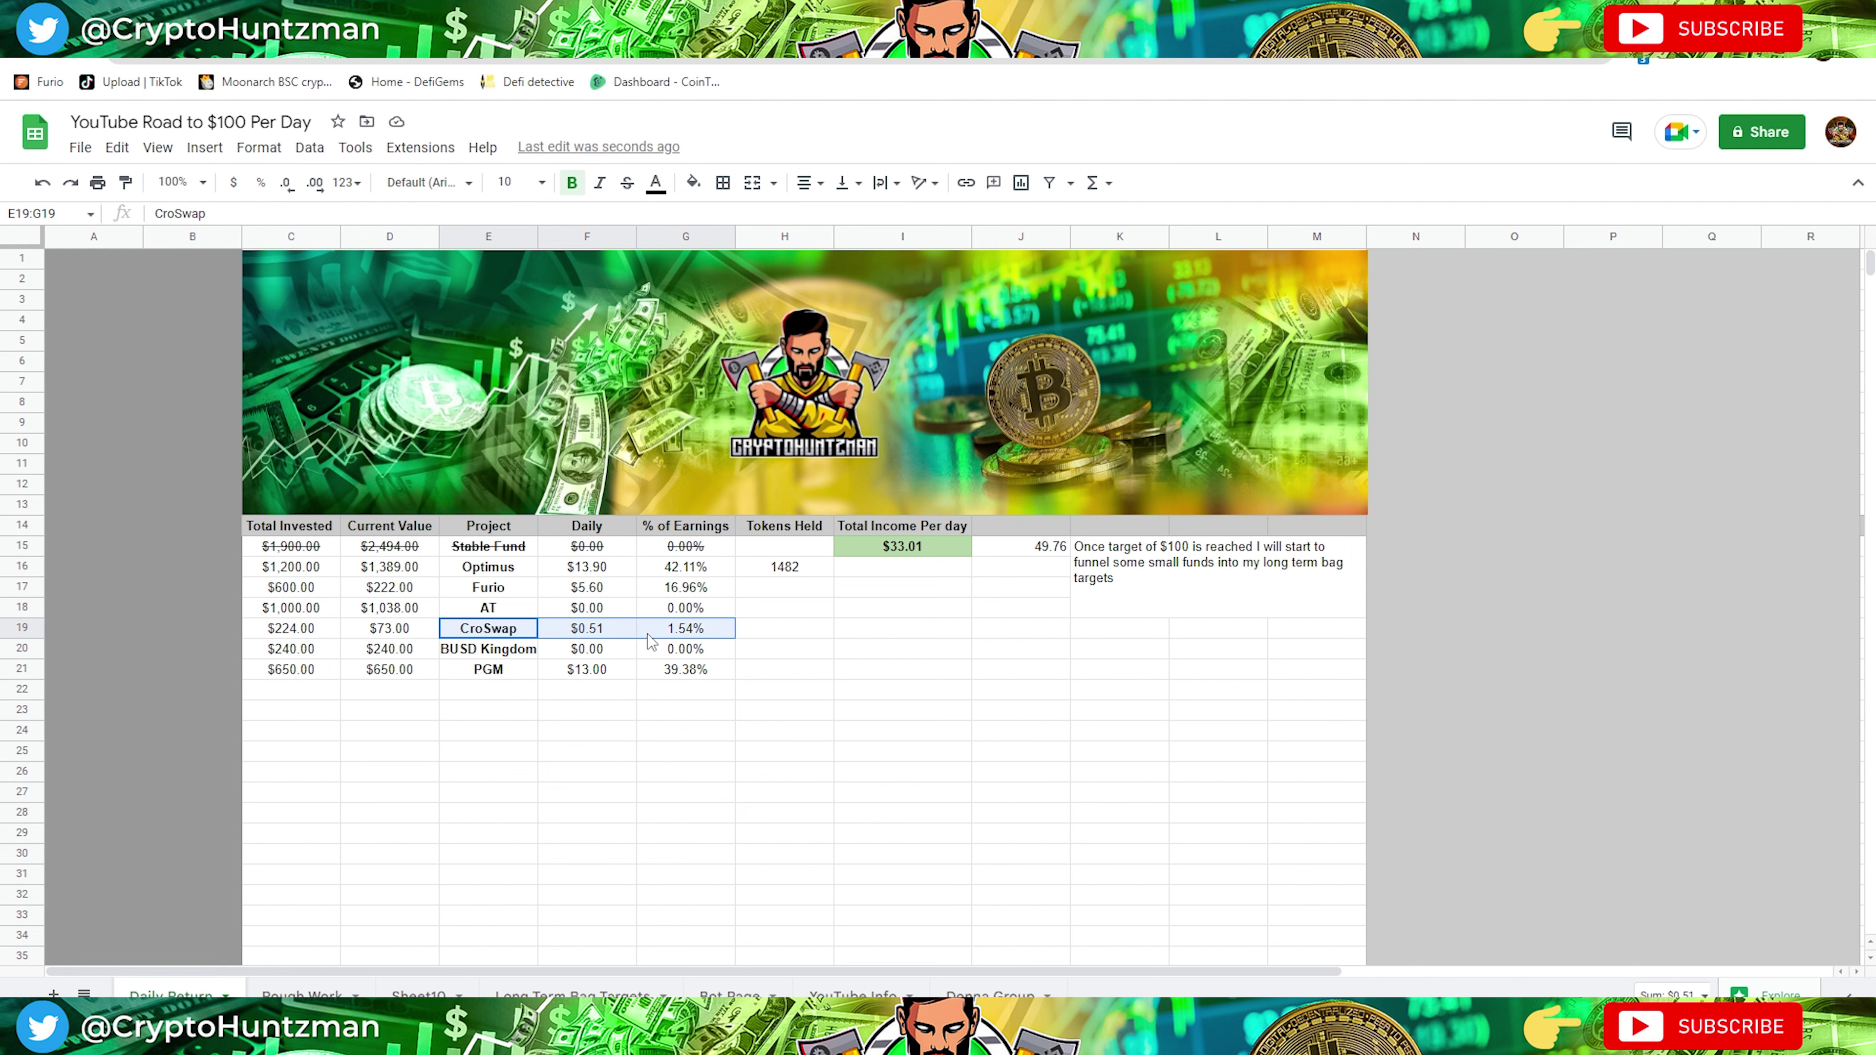
pyautogui.click(864, 711)
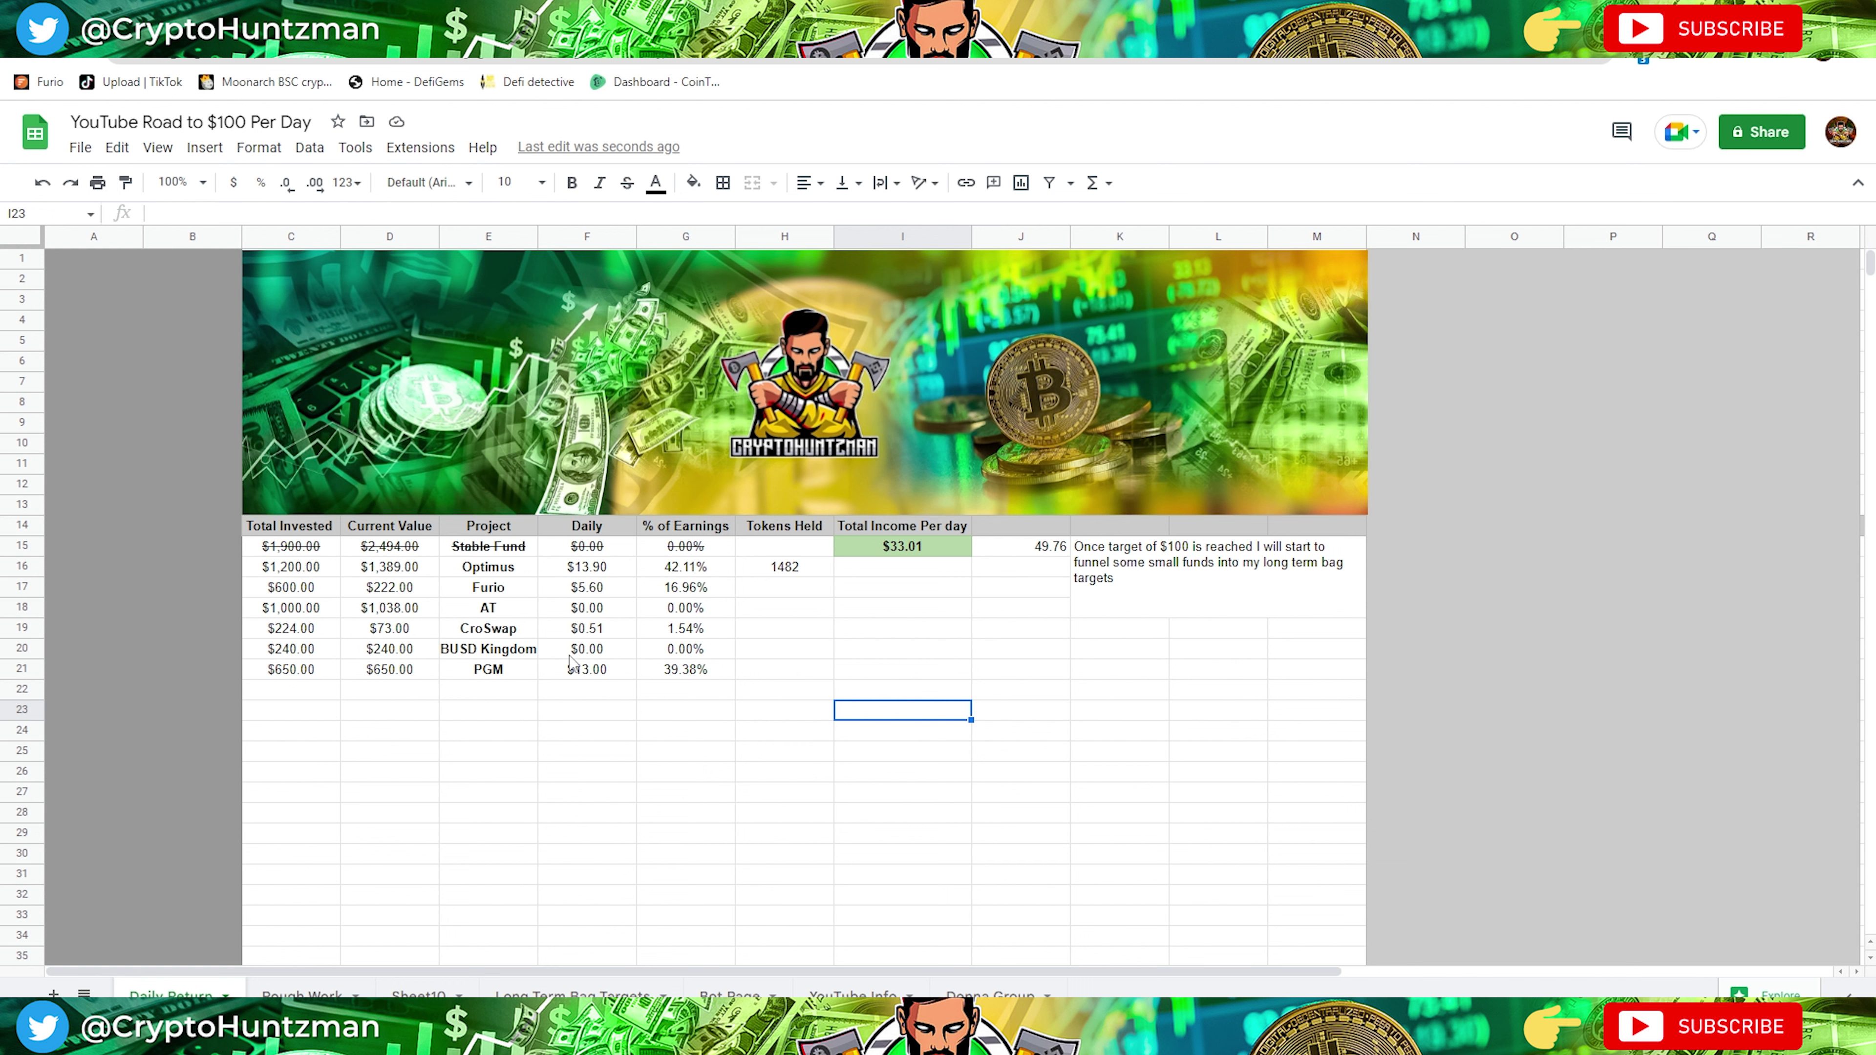
# Clear the project name, current value and total invested cells in the BUSD Kingdom row.
pyautogui.moveTo(684, 650); pyautogui.dragTo(333, 660)
pyautogui.hotkey('ctrl', 'c')
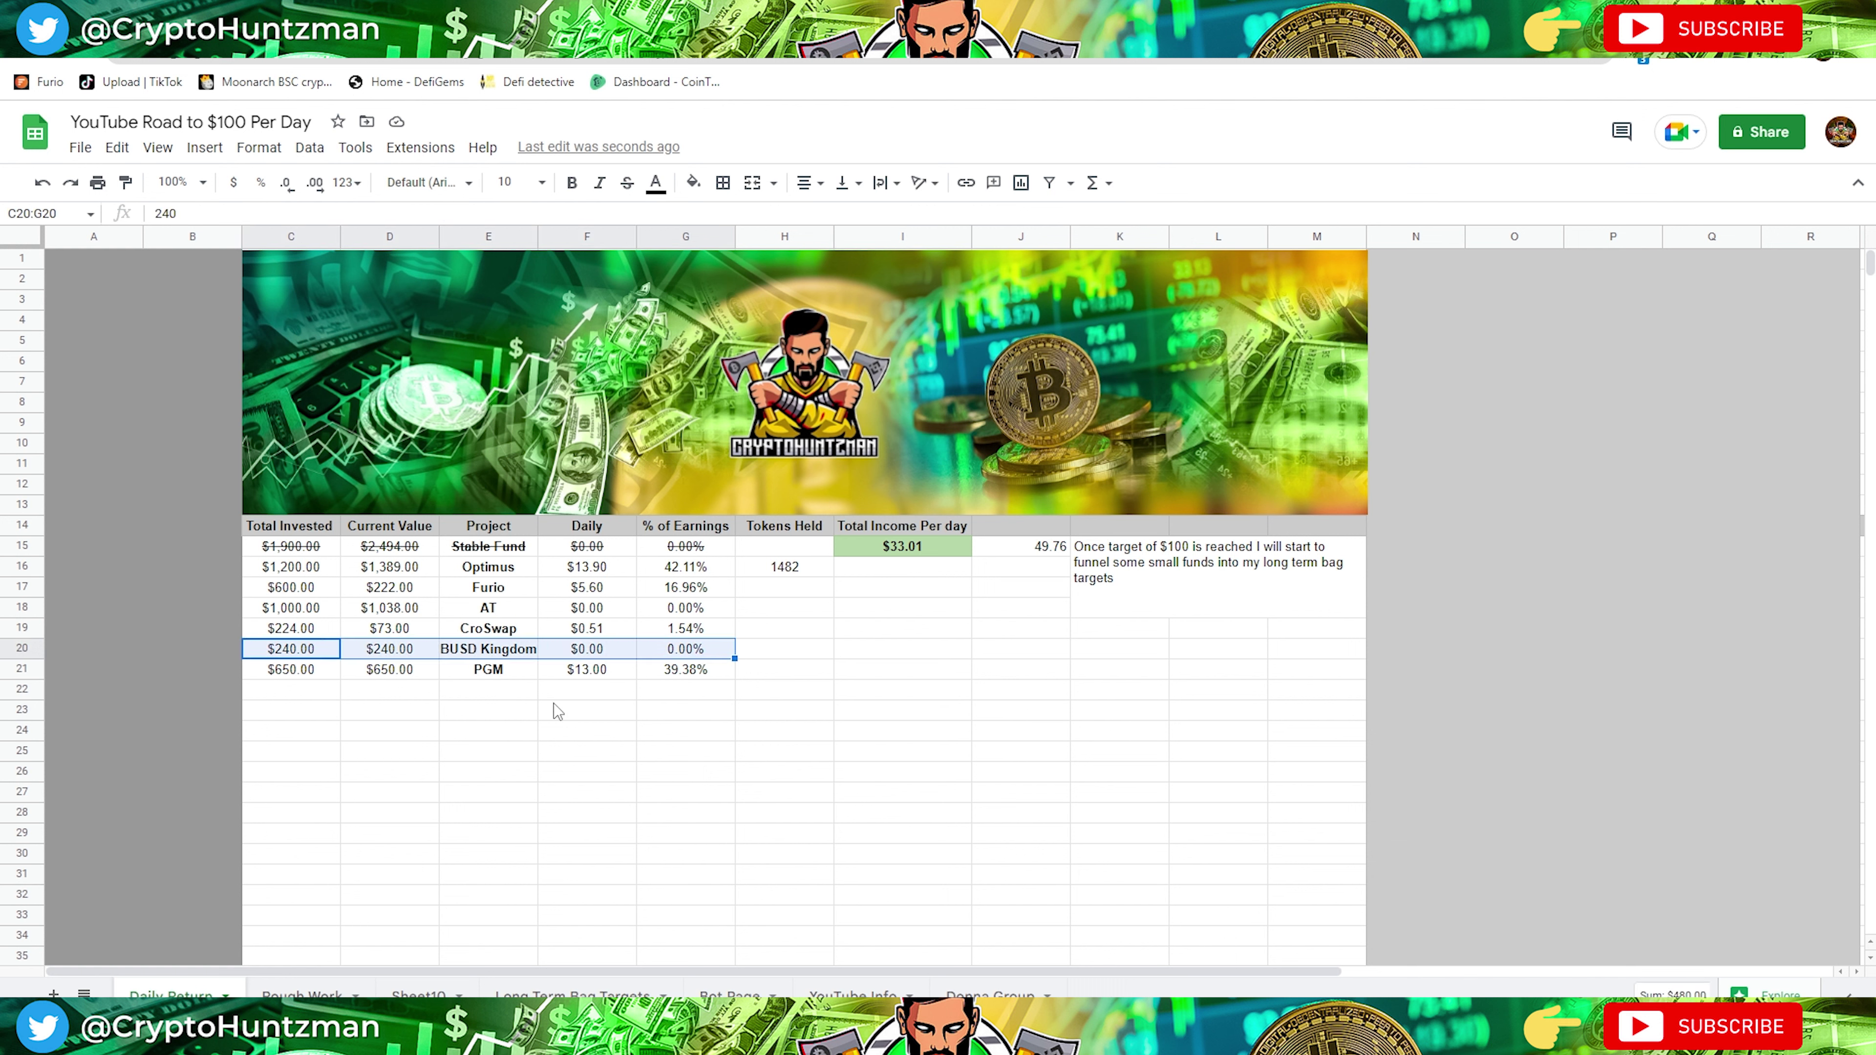
pyautogui.click(528, 654)
pyautogui.press('Delete')
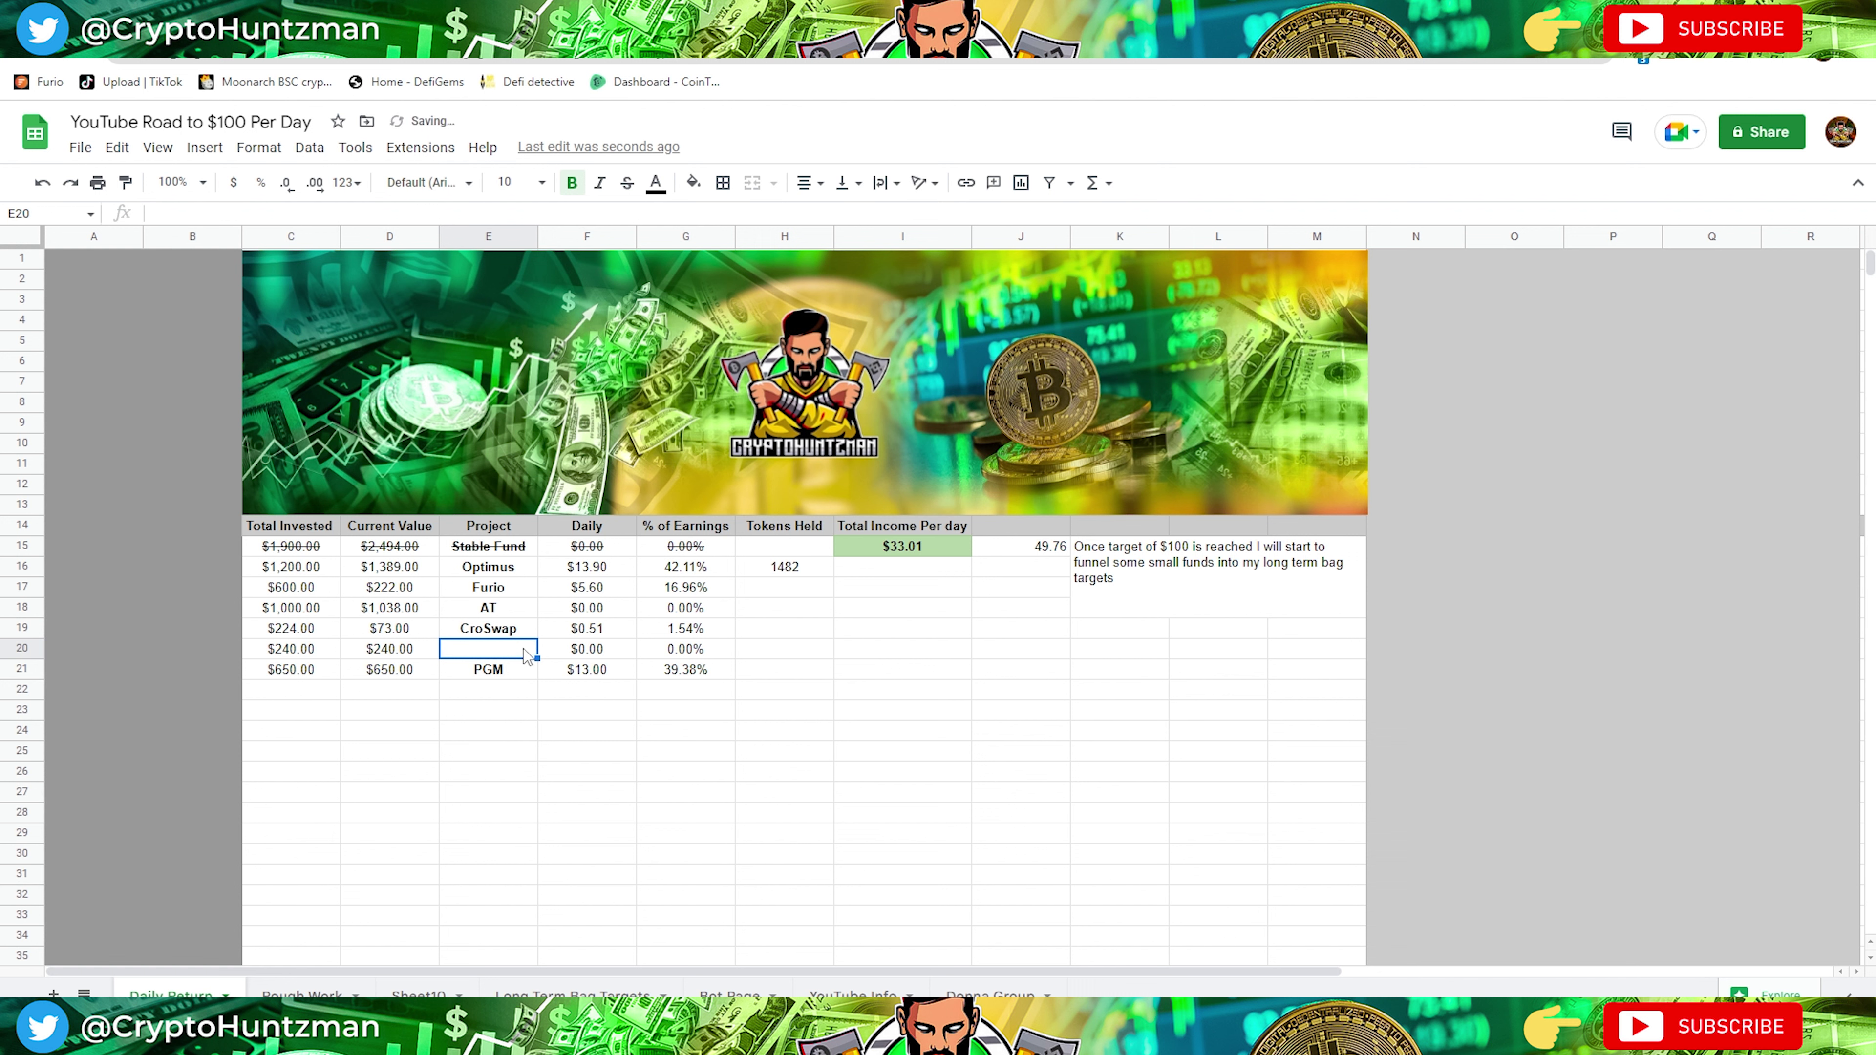
pyautogui.click(415, 650)
pyautogui.press('Delete')
pyautogui.click(290, 654)
pyautogui.press('Delete')
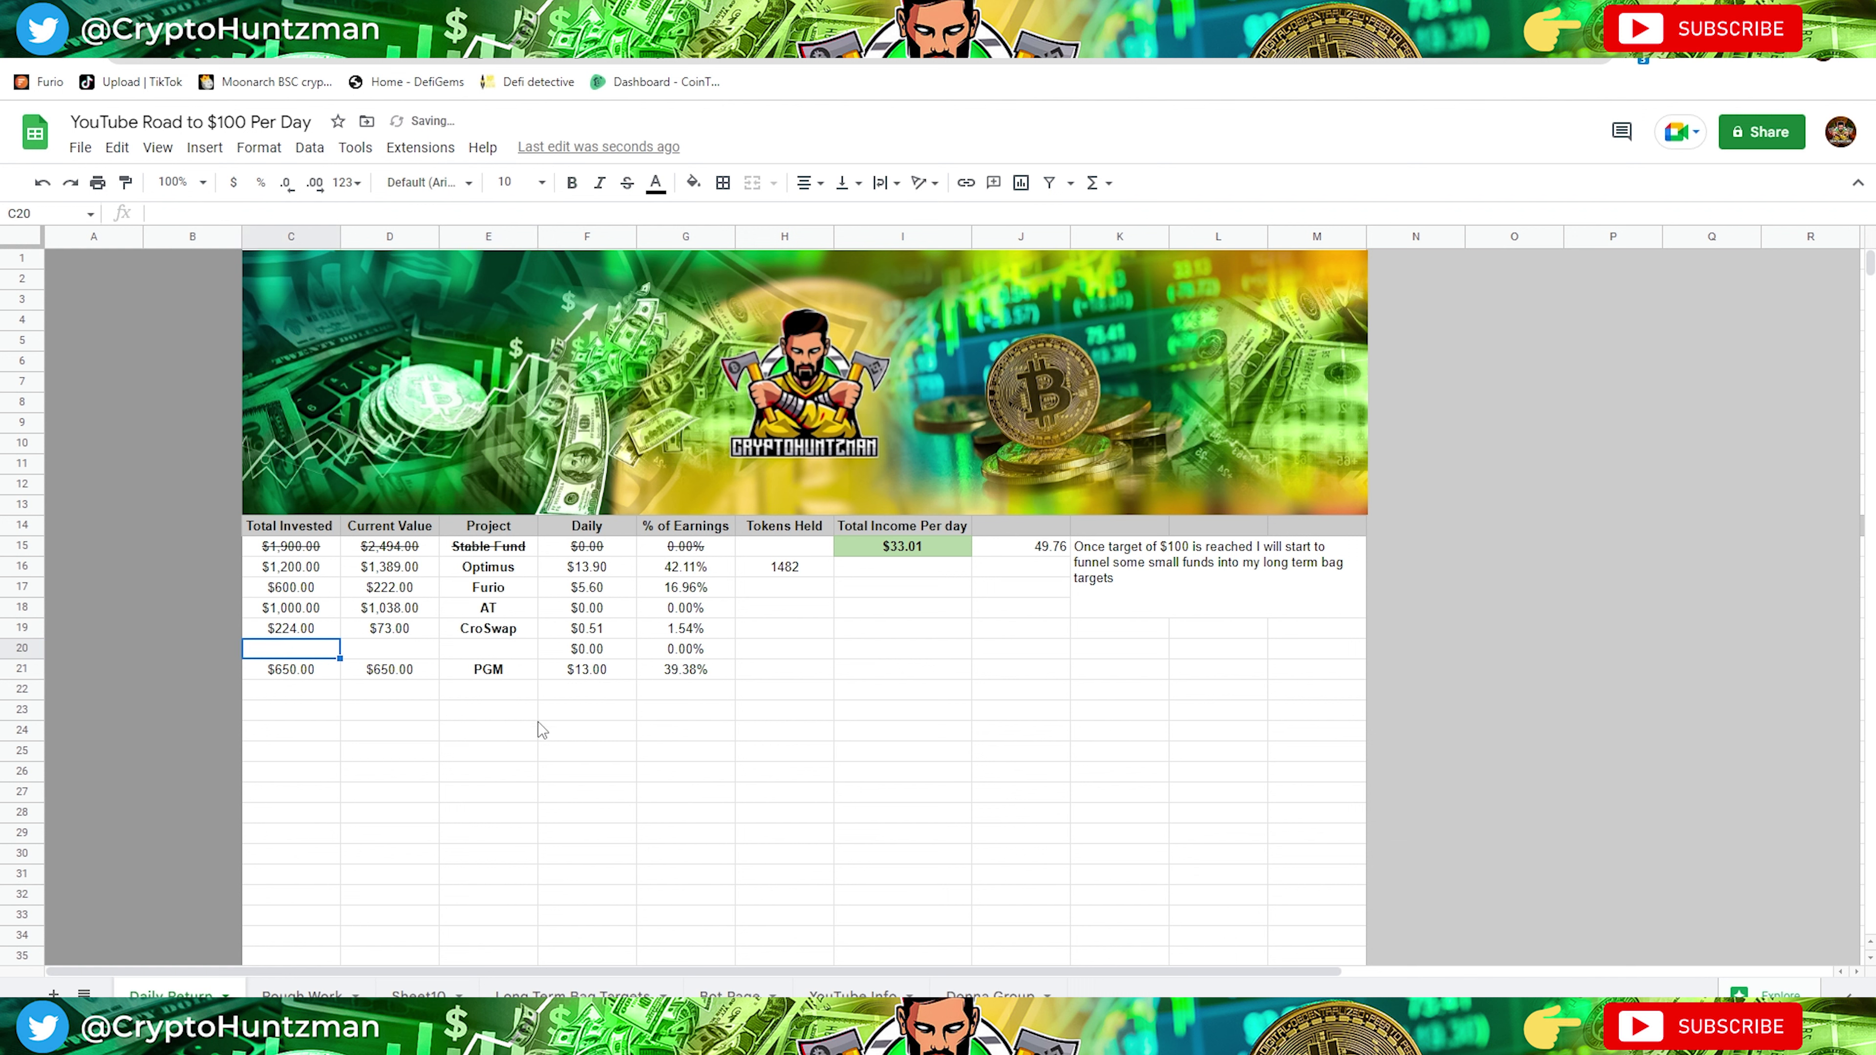
pyautogui.click(550, 727)
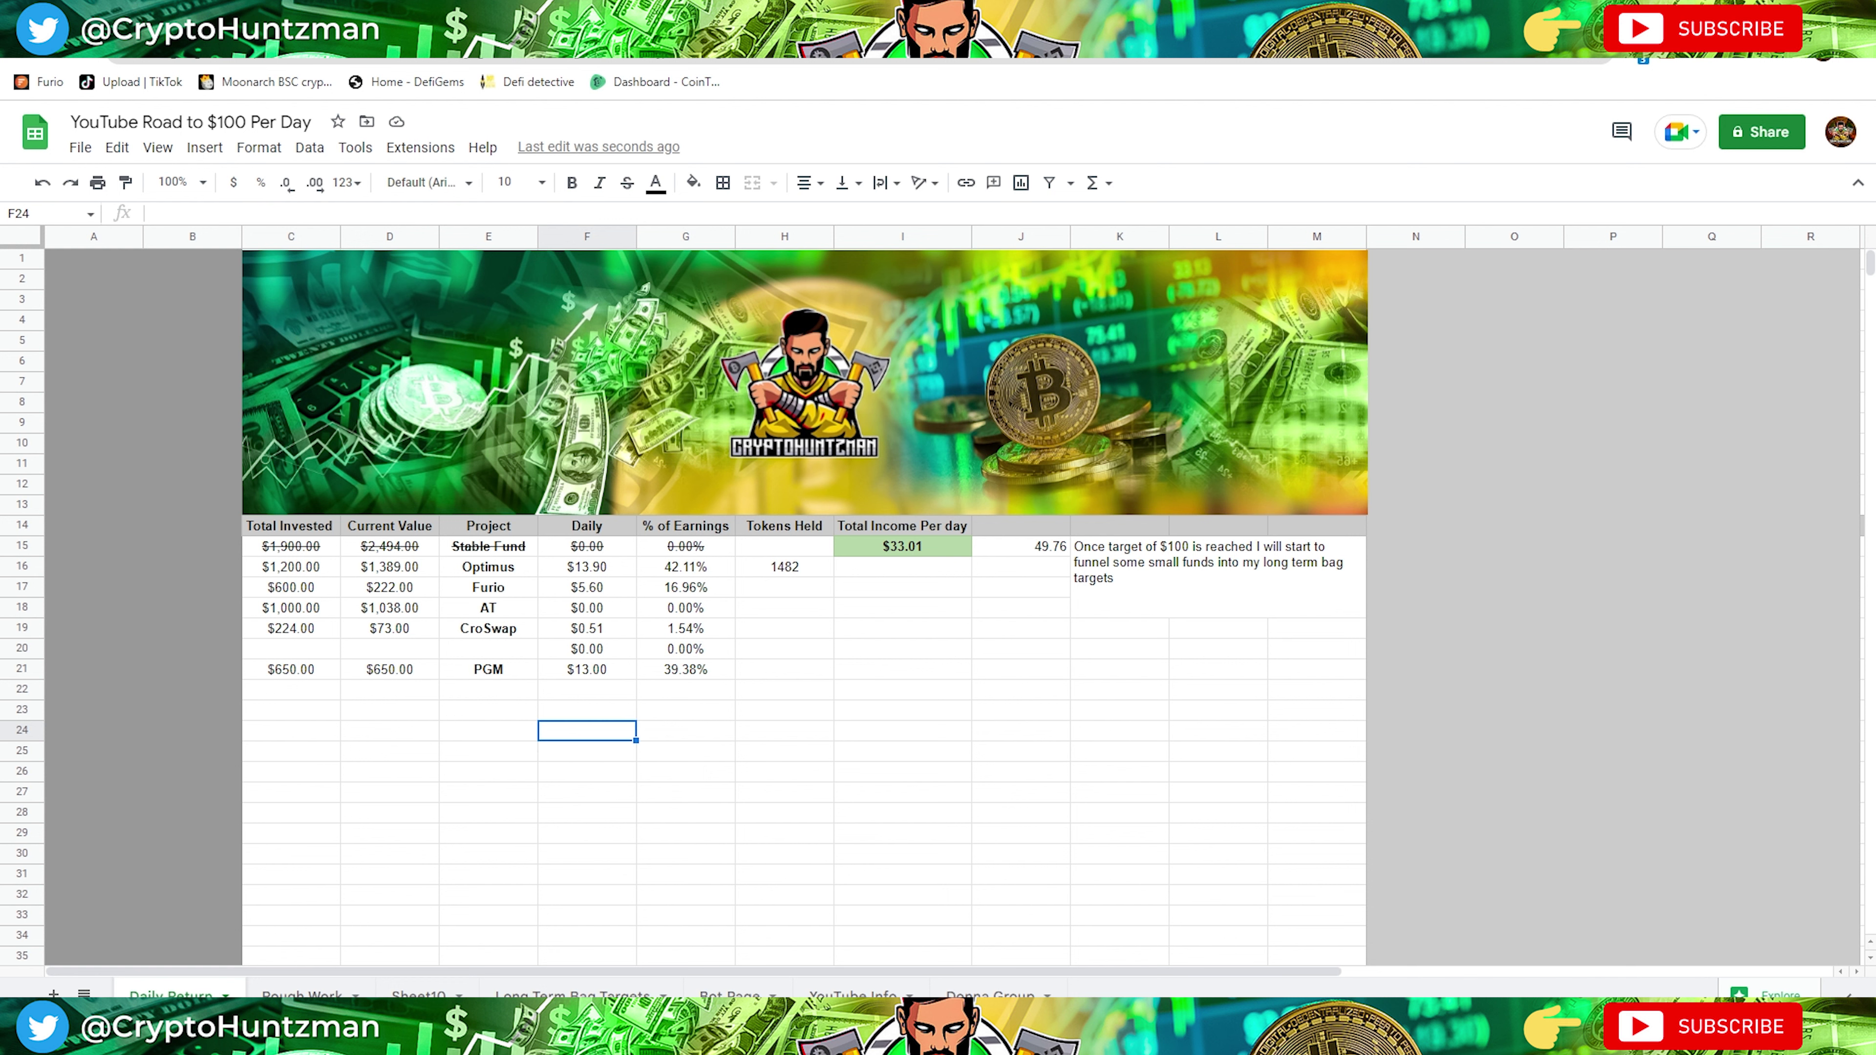
# Open and reload the Prosperity Gem Mining site, checking the PGM row in the Google Sheets tracker in between.
pyautogui.hotkey('ctrl', 'Tab')
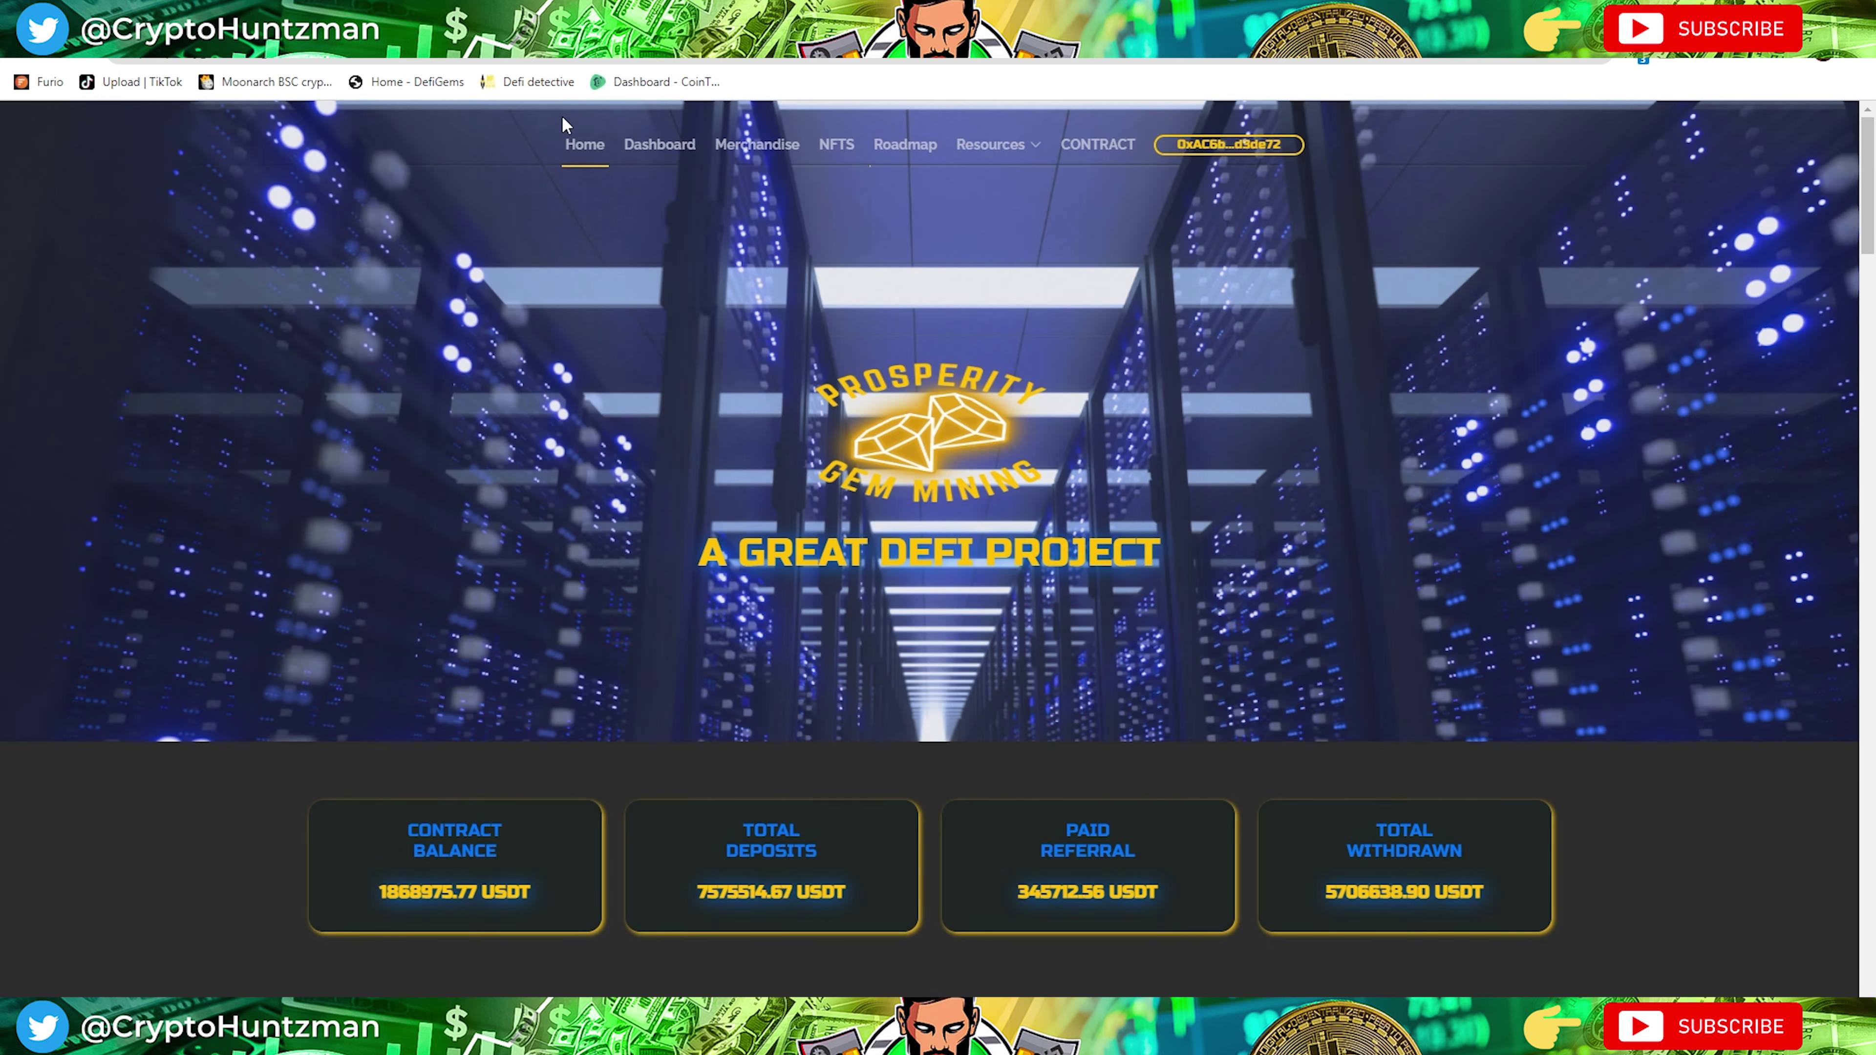
pyautogui.click(80, 49)
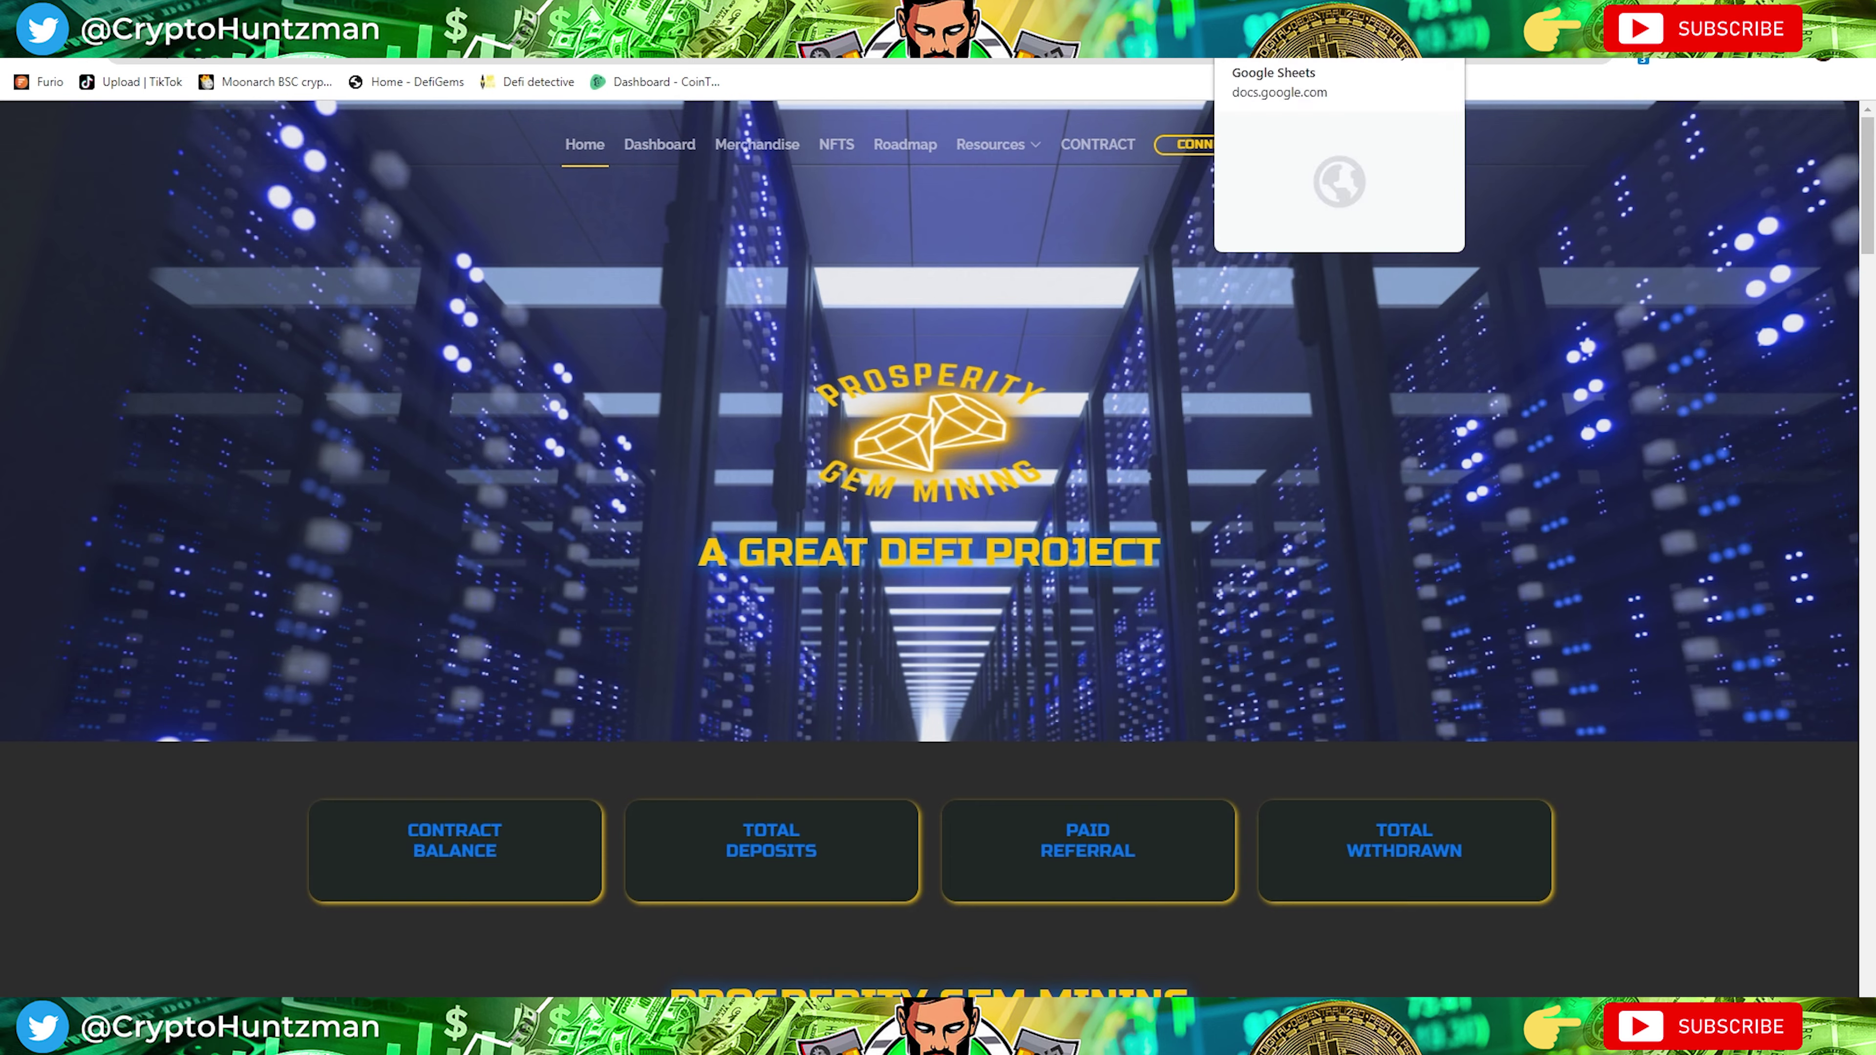
pyautogui.click(1300, 41)
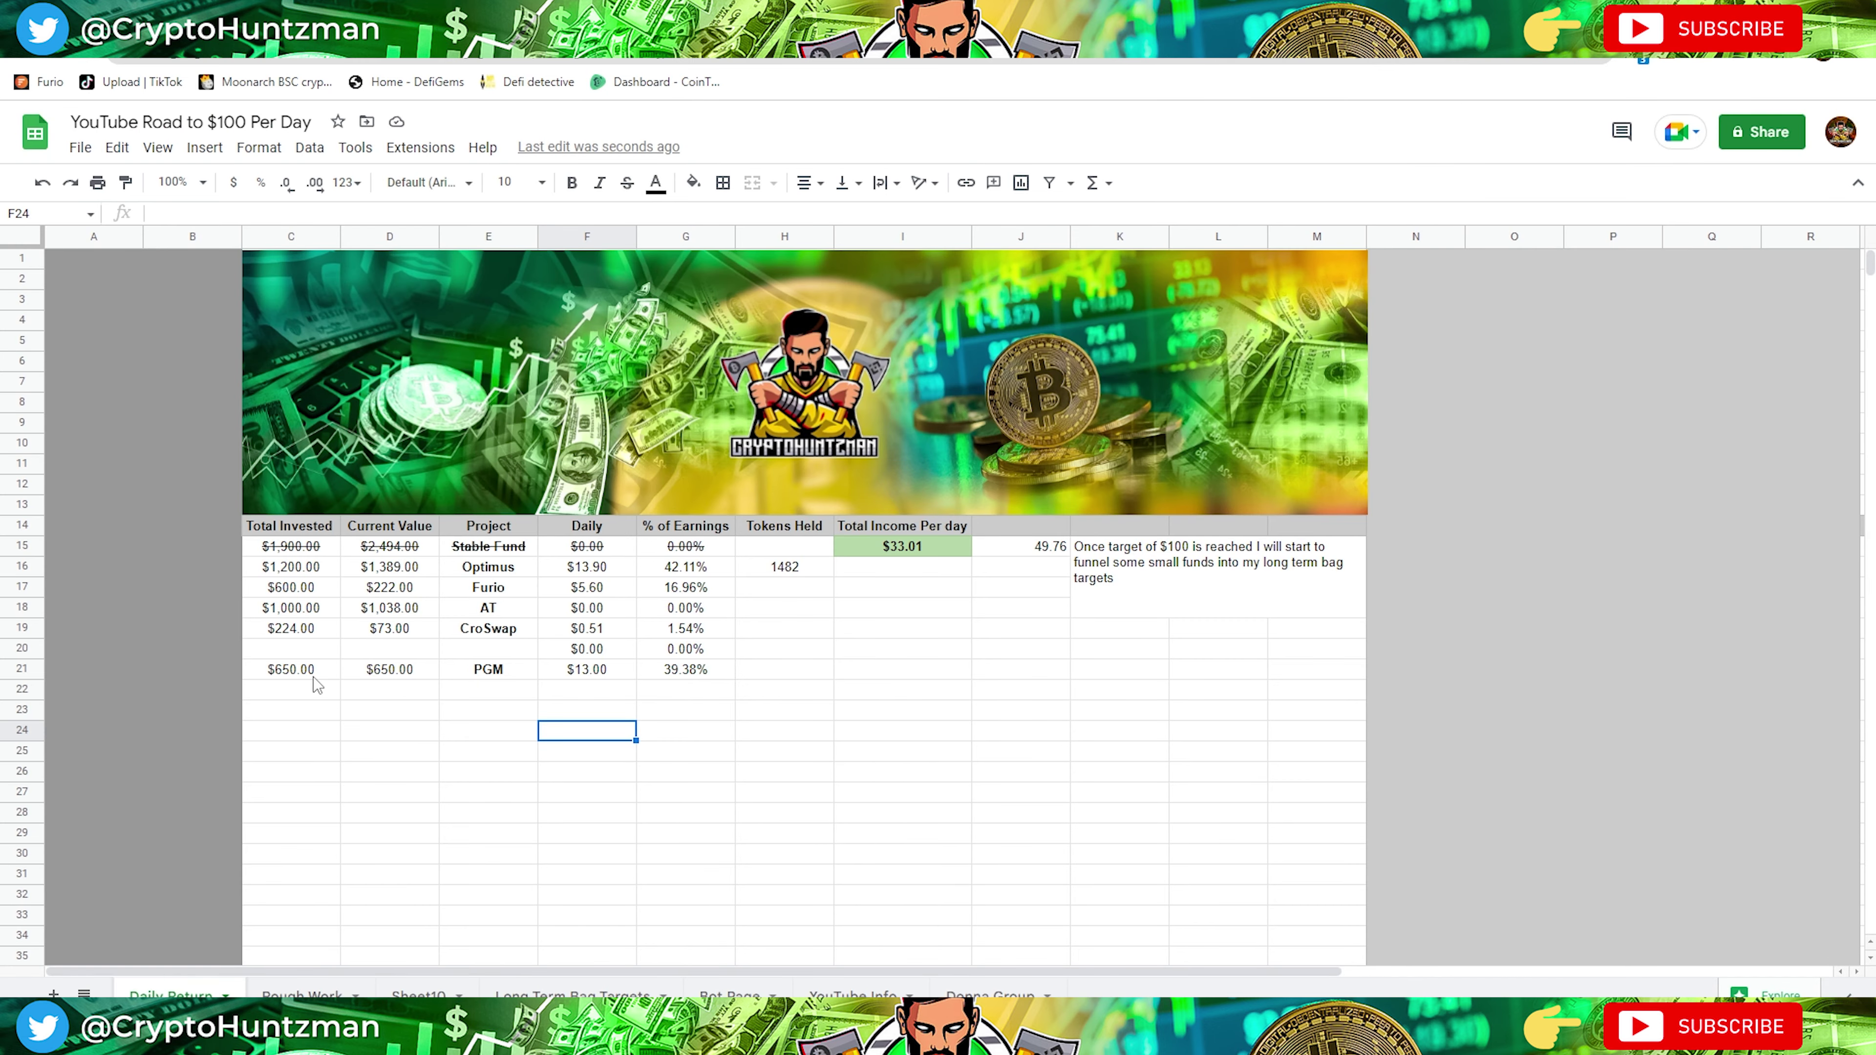
pyautogui.hotkey('ctrl', 'shift', 'Tab')
pyautogui.scroll(-6, 1275, 618)
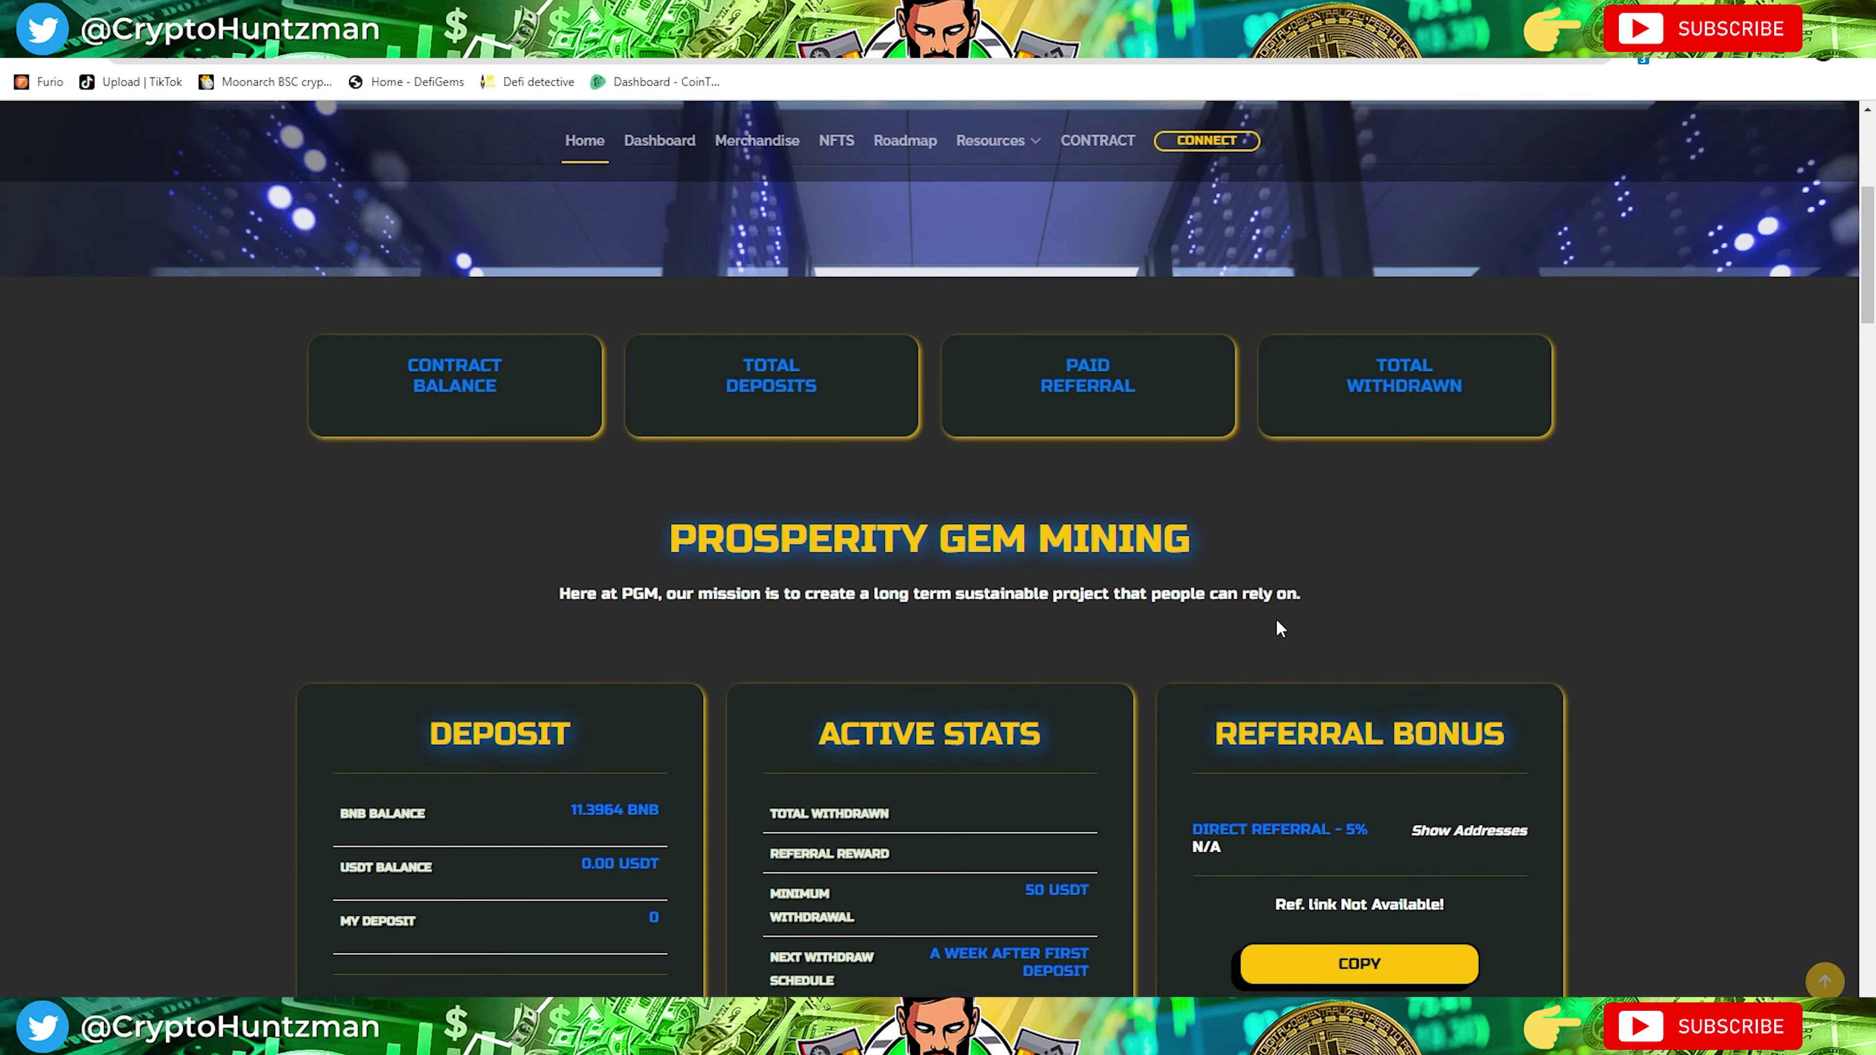
pyautogui.scroll(6, 1464, 452)
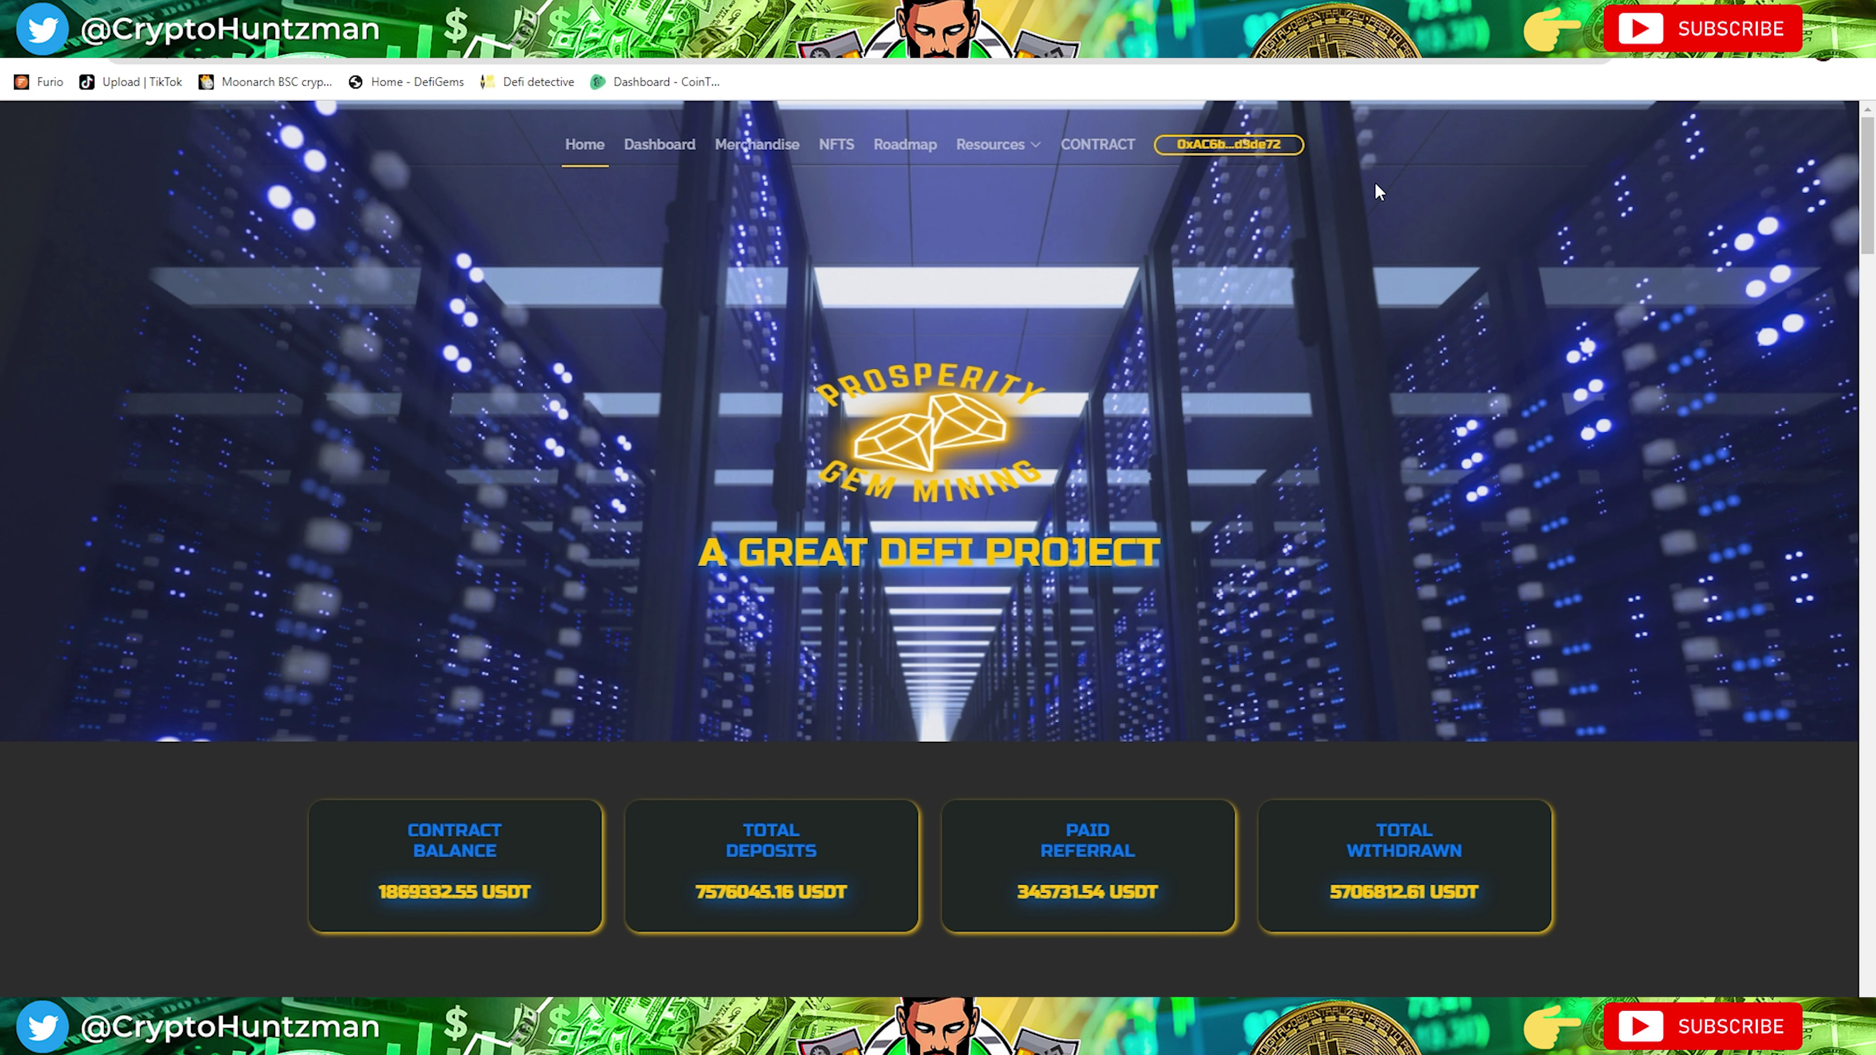
# Examine Prosperity Gem Mining's contract totals, the account's deposit and withdrawal stats, and the referral bonus.
pyautogui.scroll(-3, 1374, 192)
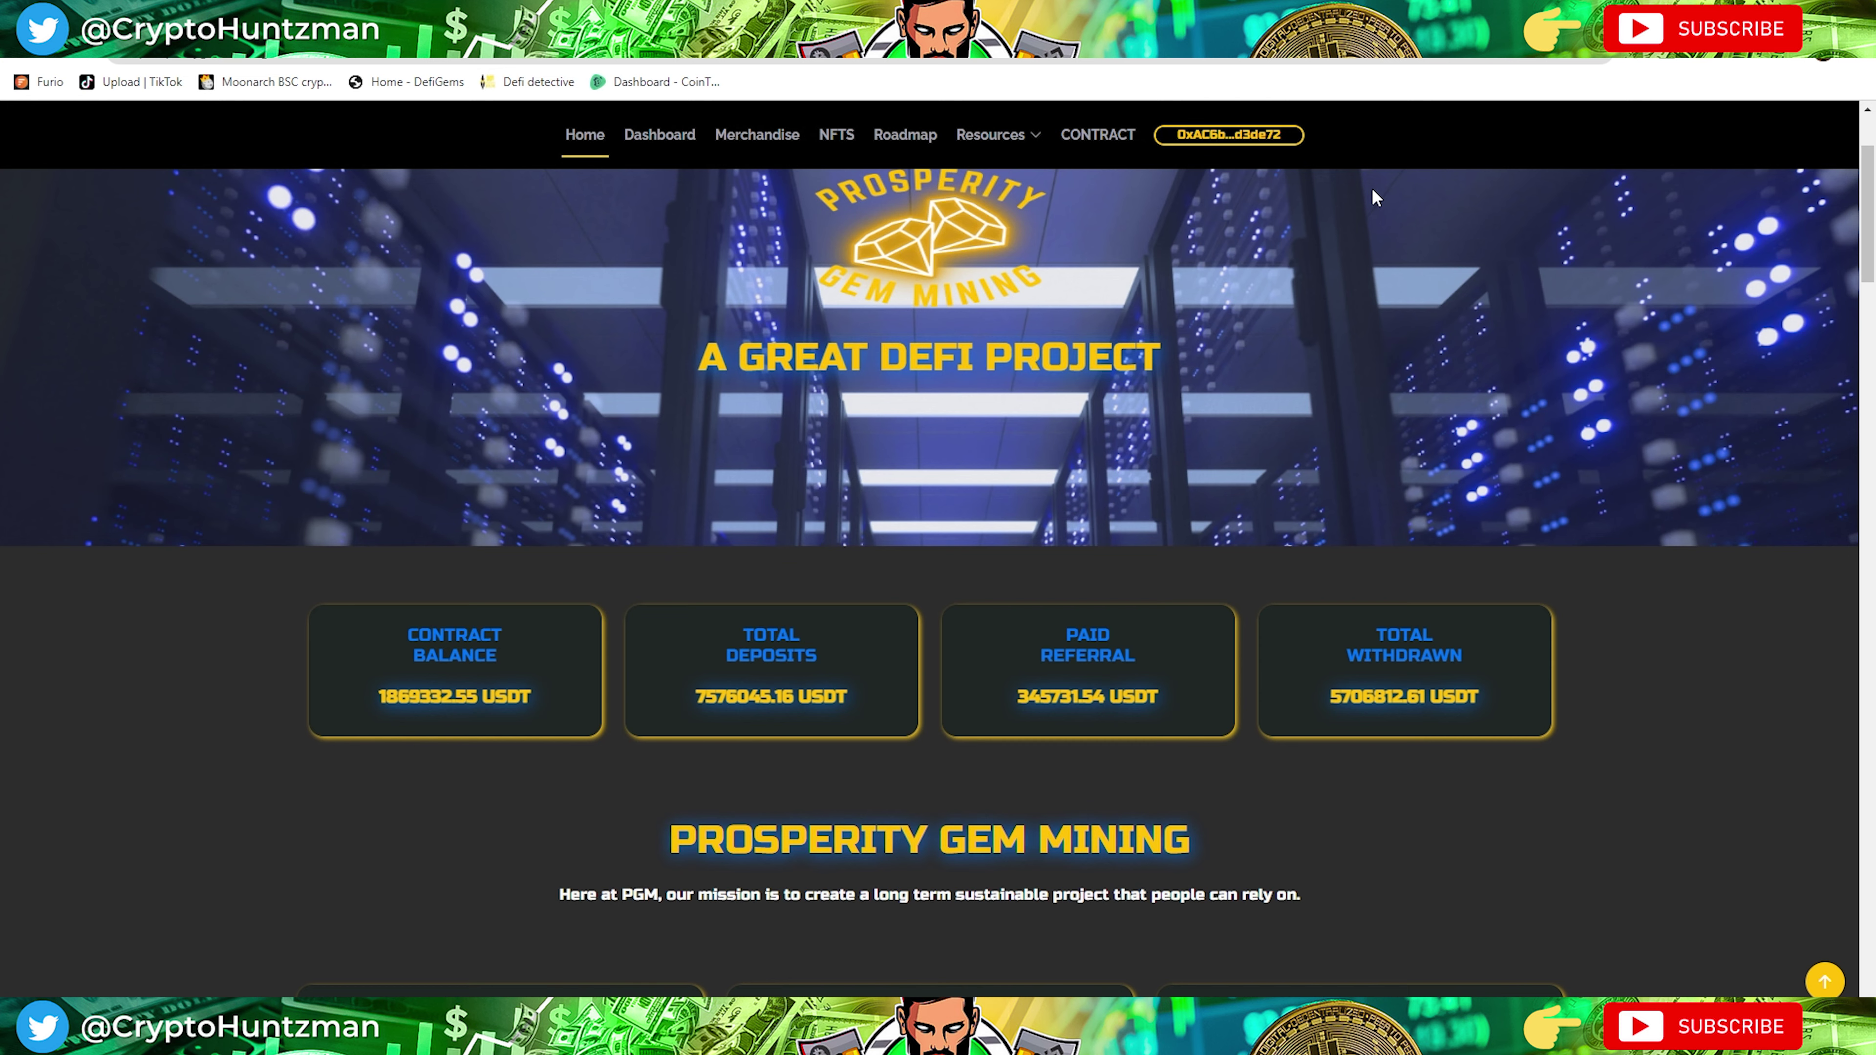
pyautogui.scroll(-3, 1395, 222)
pyautogui.scroll(-6, 1275, 389)
pyautogui.scroll(-2, 1241, 523)
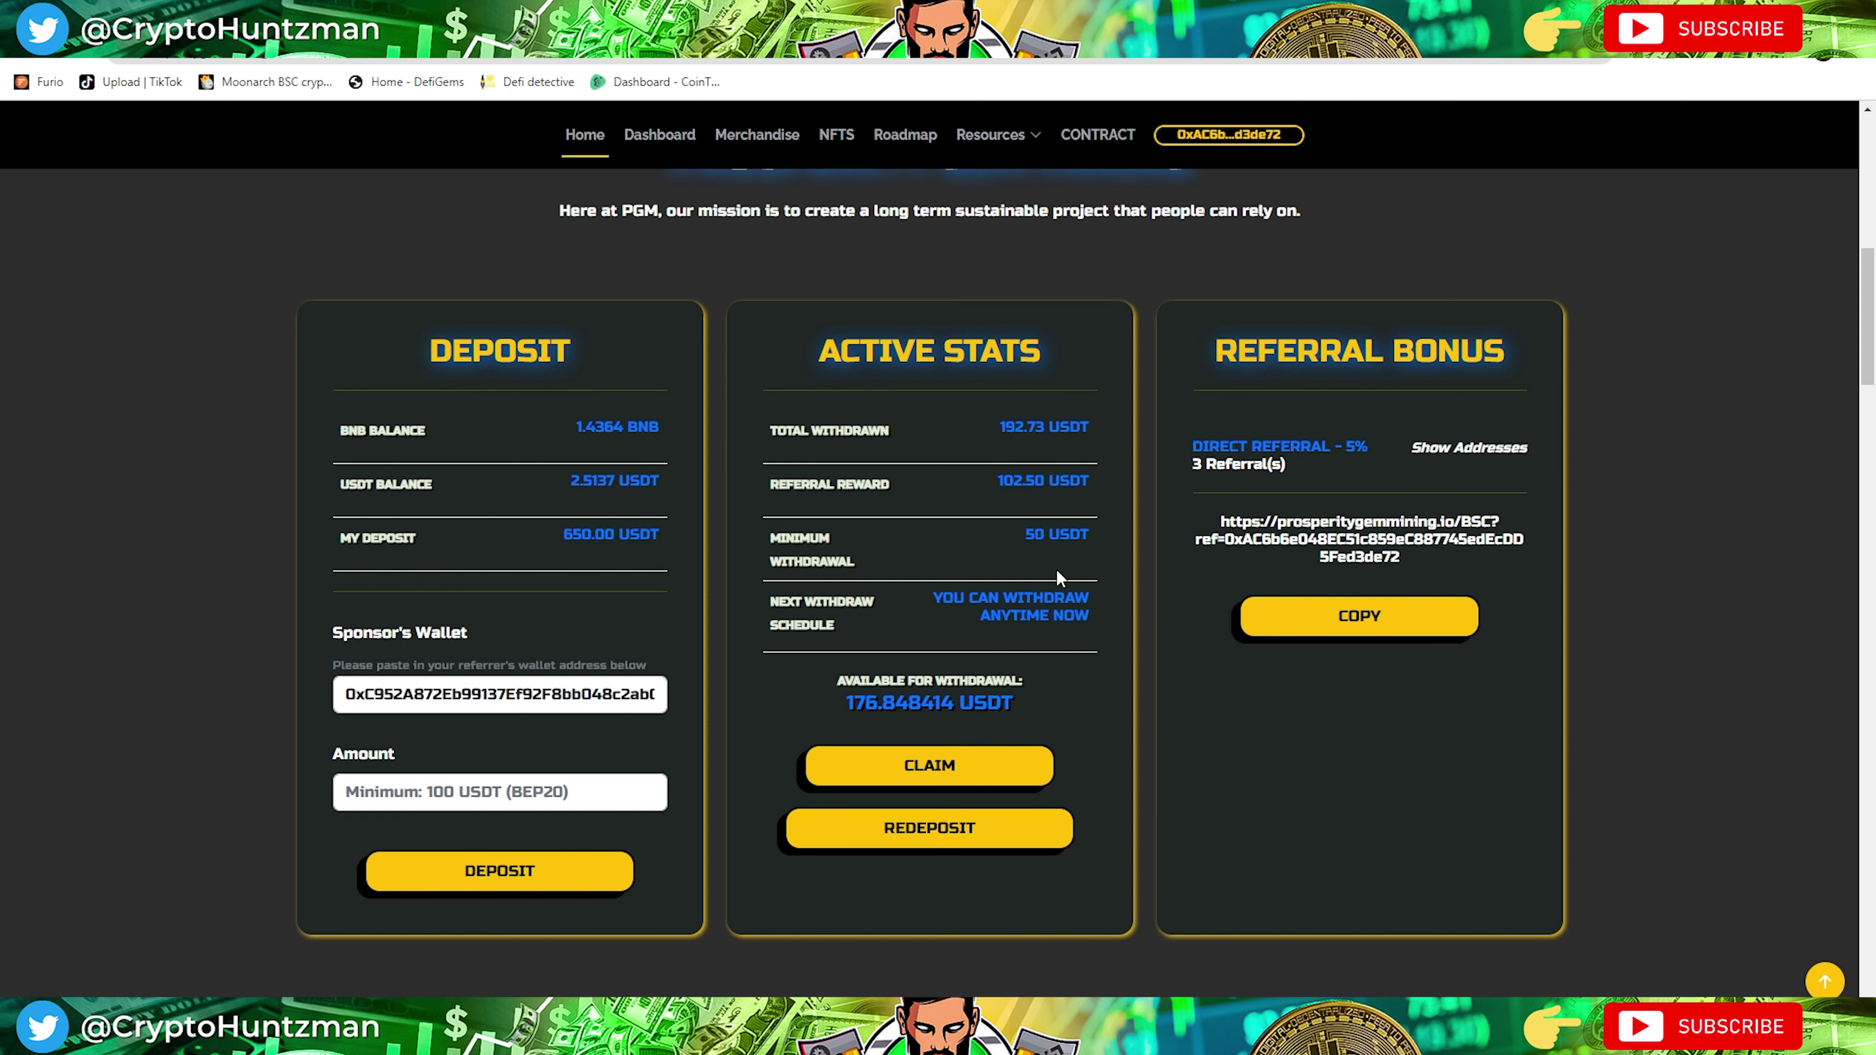
pyautogui.scroll(4, 1056, 577)
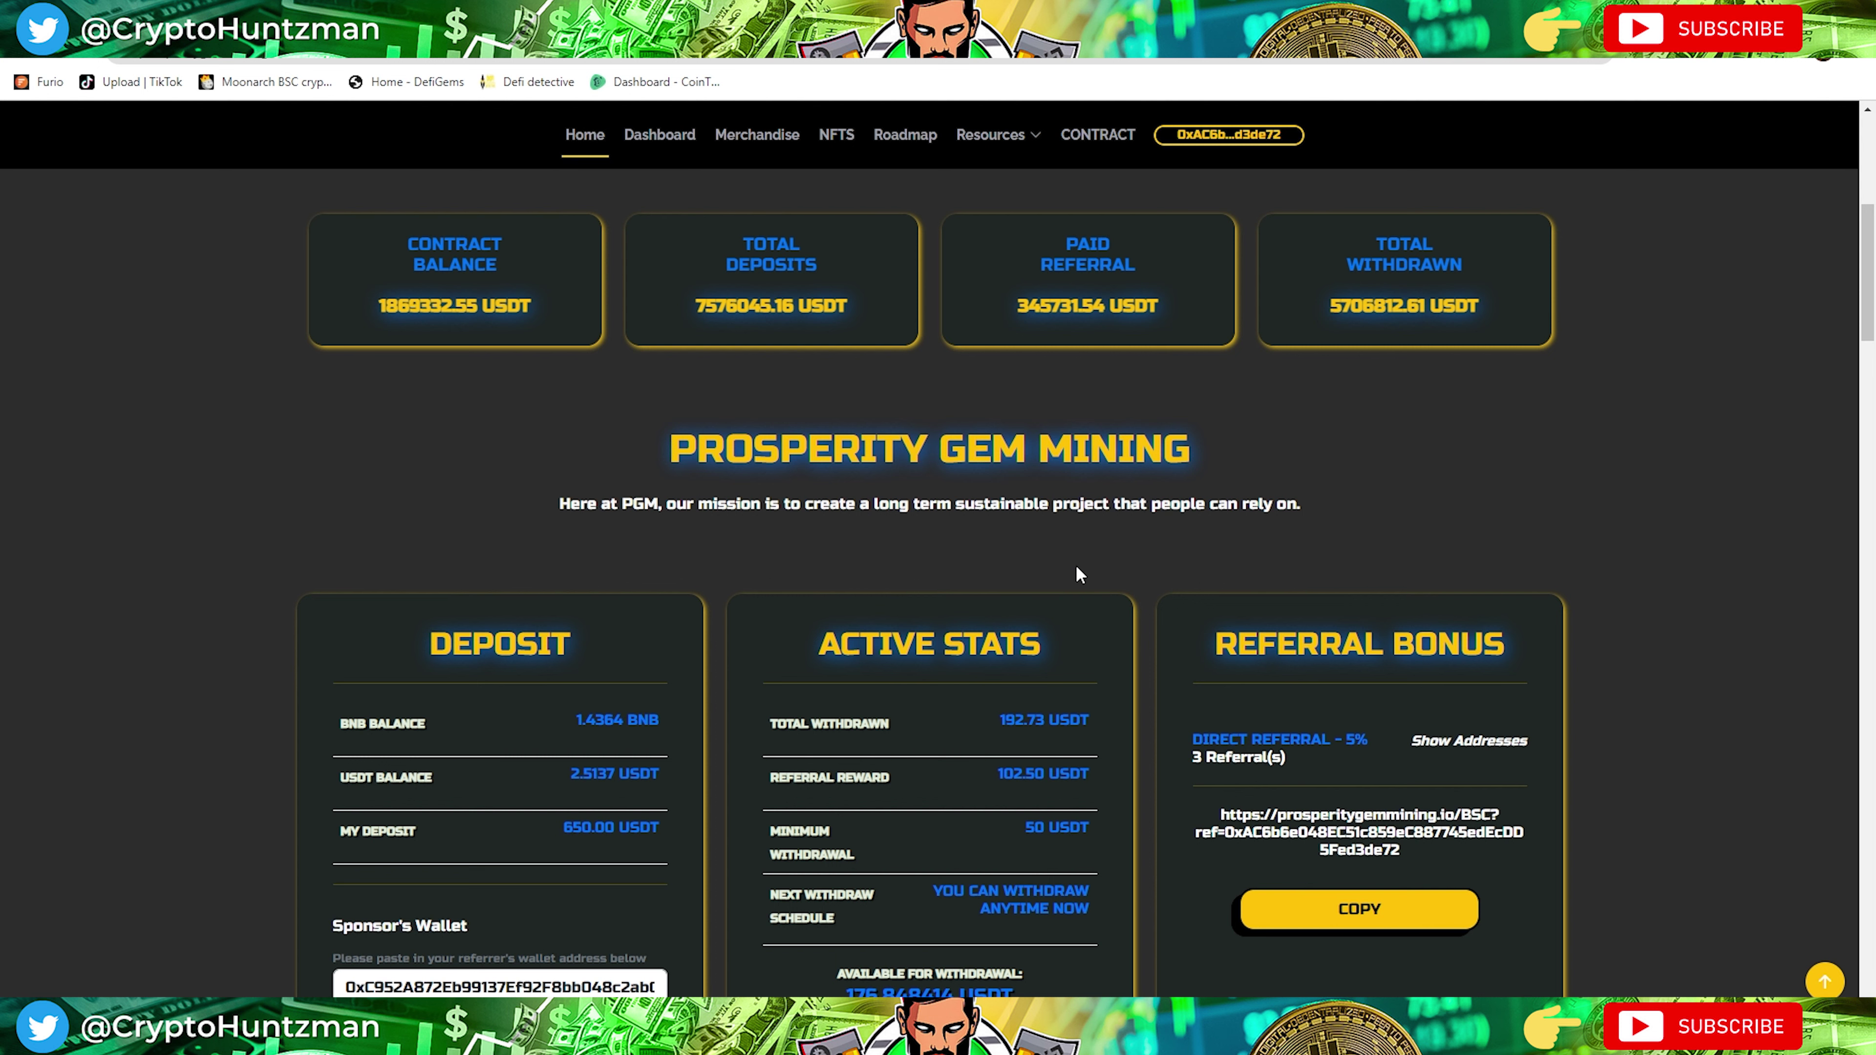
pyautogui.scroll(-1, 1112, 539)
pyautogui.moveTo(1191, 663); pyautogui.dragTo(1252, 662)
pyautogui.click(1221, 493)
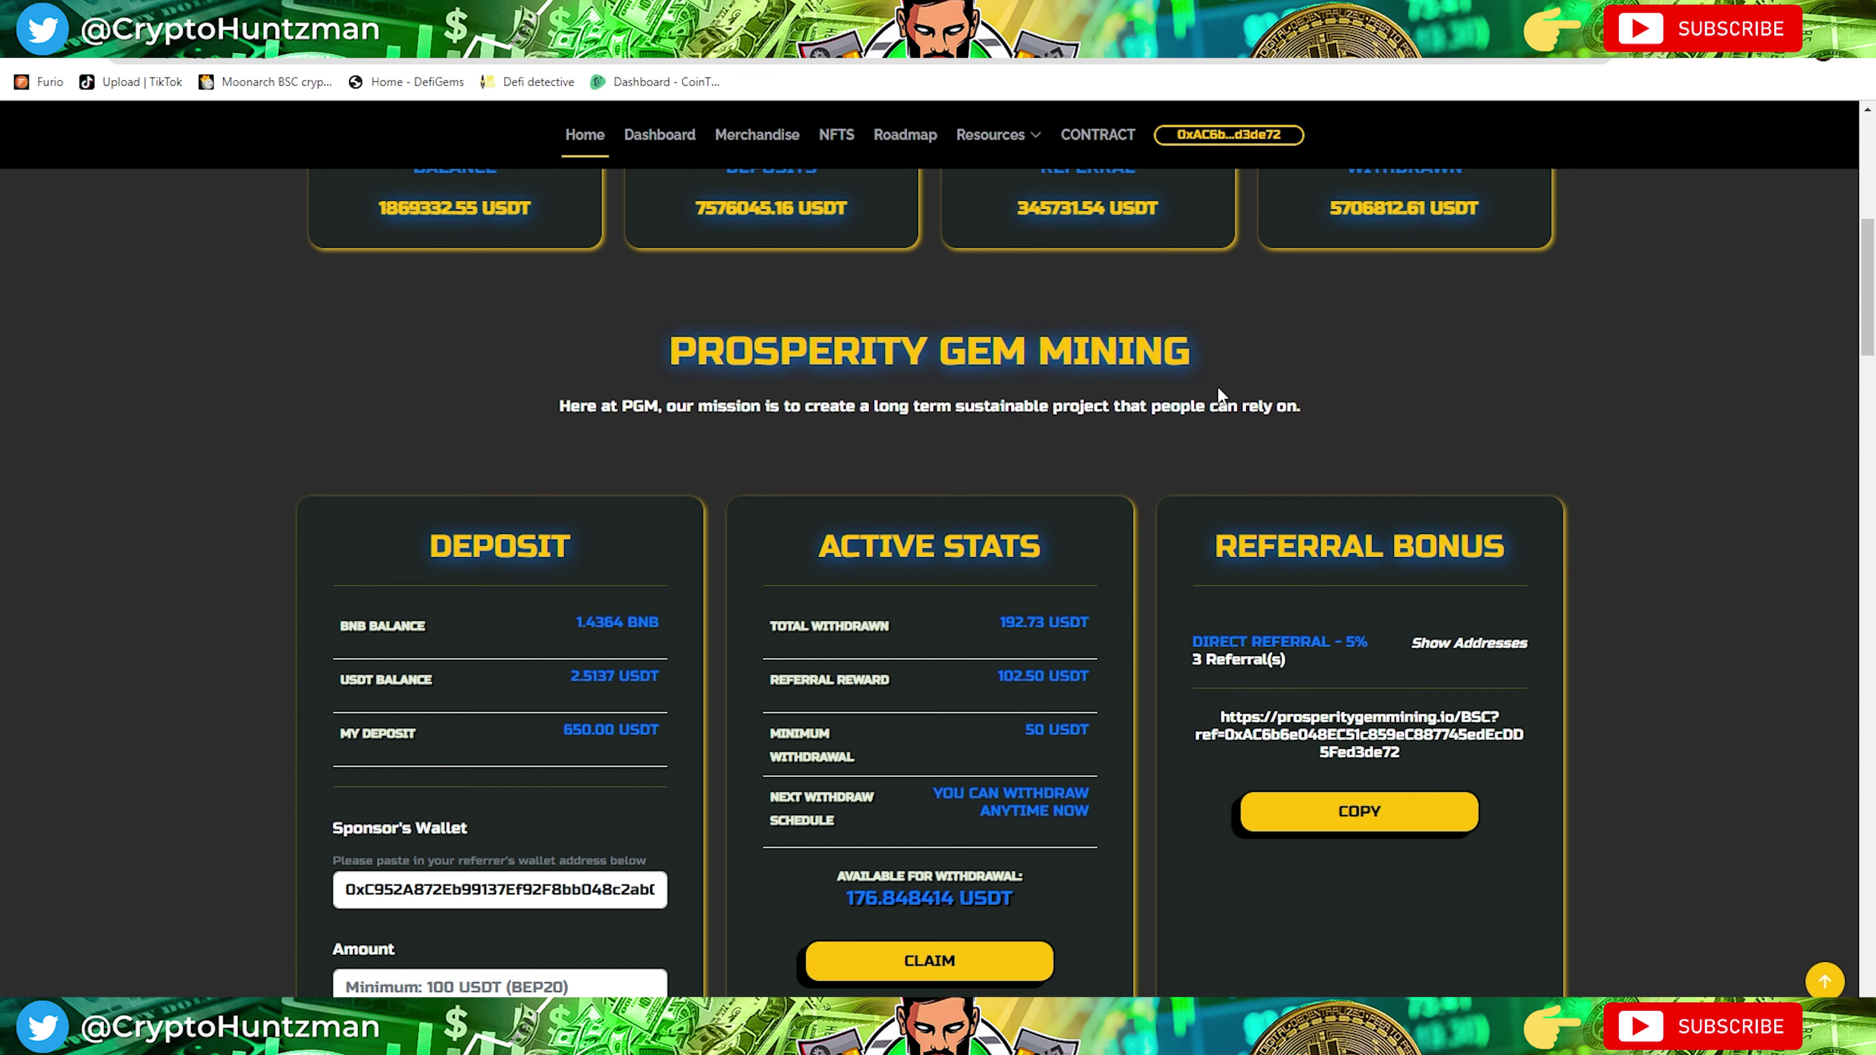
pyautogui.scroll(6, 1764, 431)
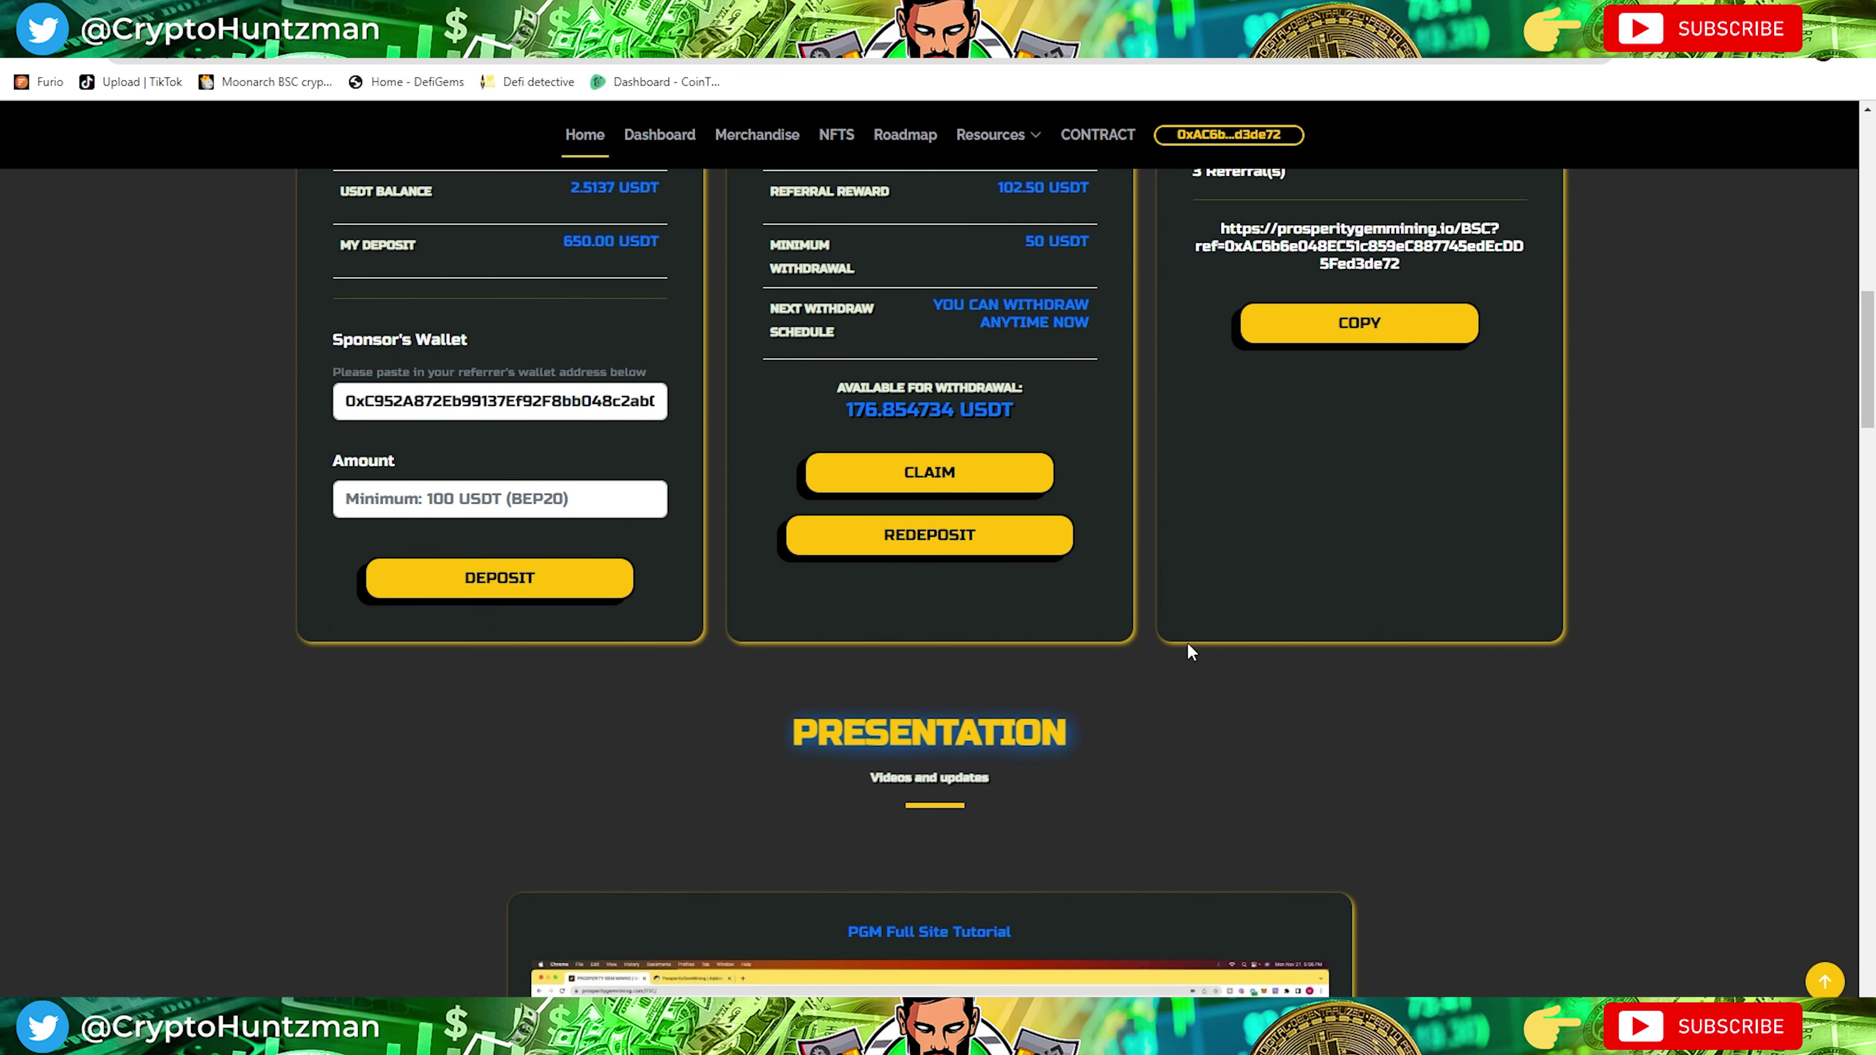
# Return to the Google Sheets tracker and review the PGM project's daily income on the Daily Return sheet.
pyautogui.scroll(10, 1687, 675)
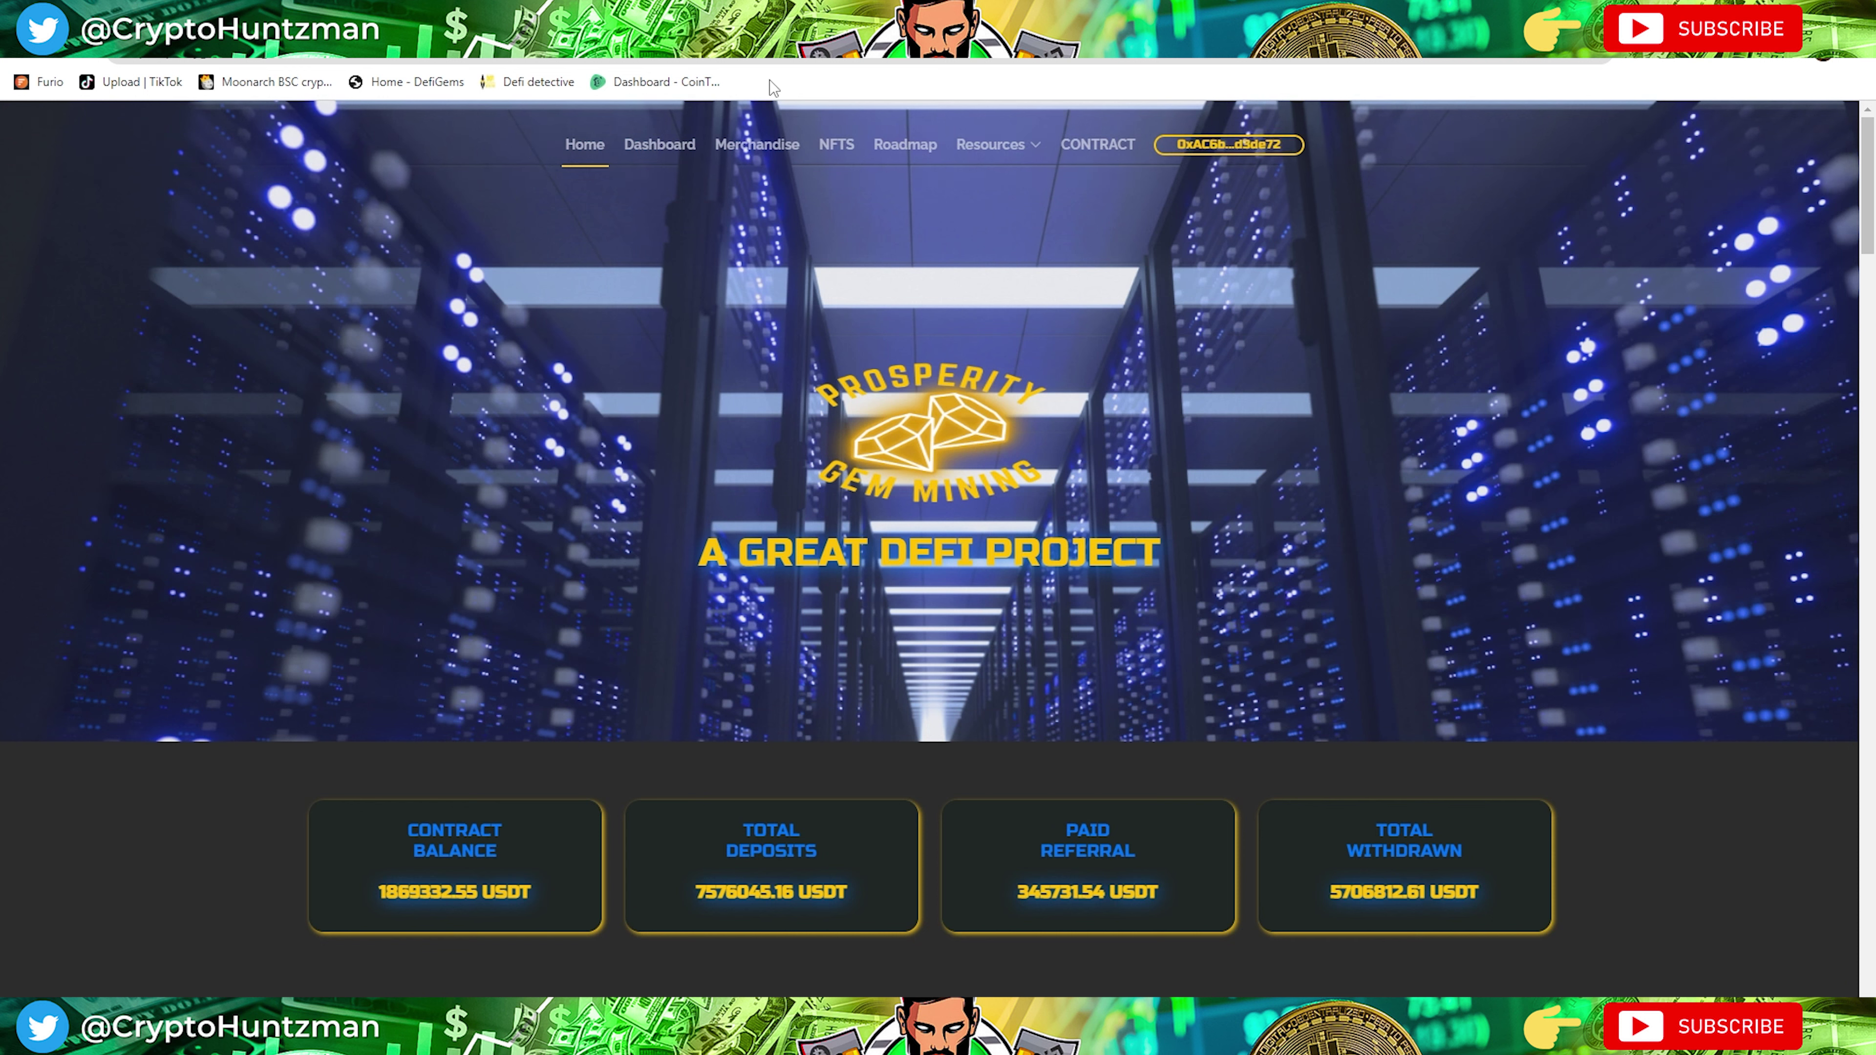
pyautogui.click(192, 33)
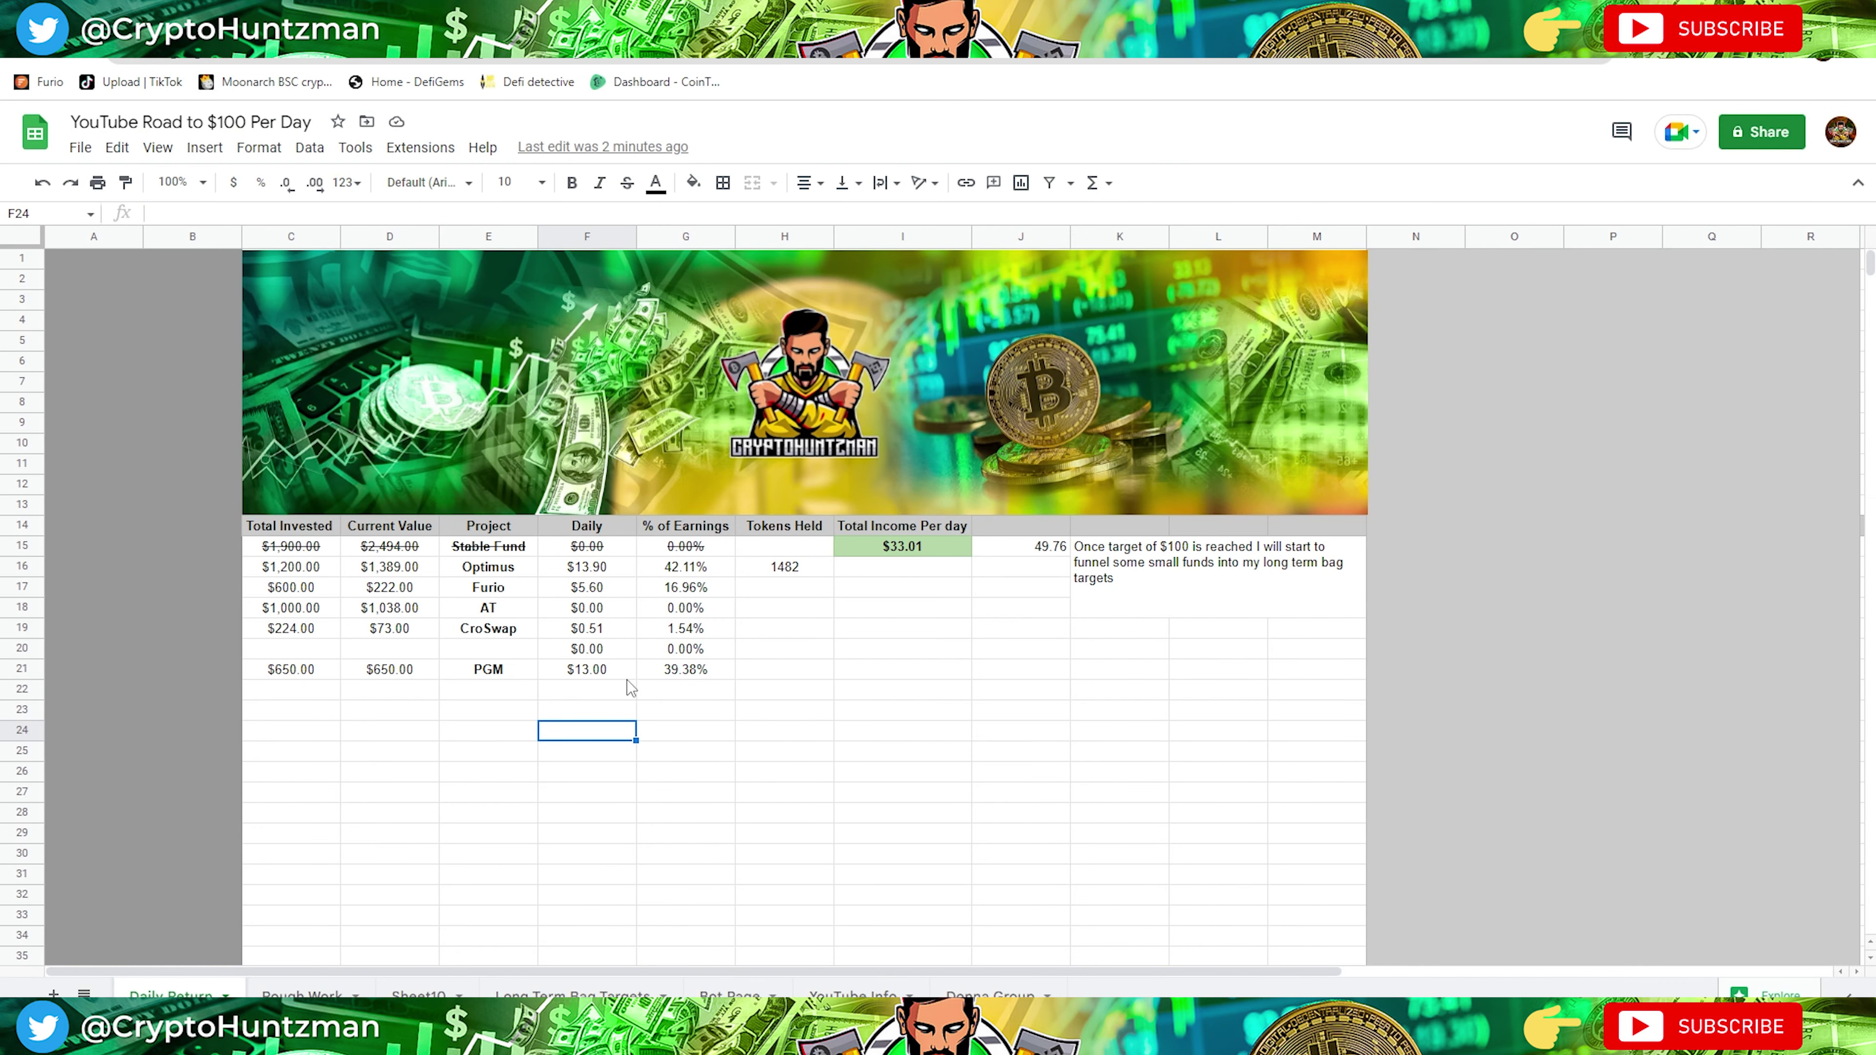
pyautogui.click(606, 675)
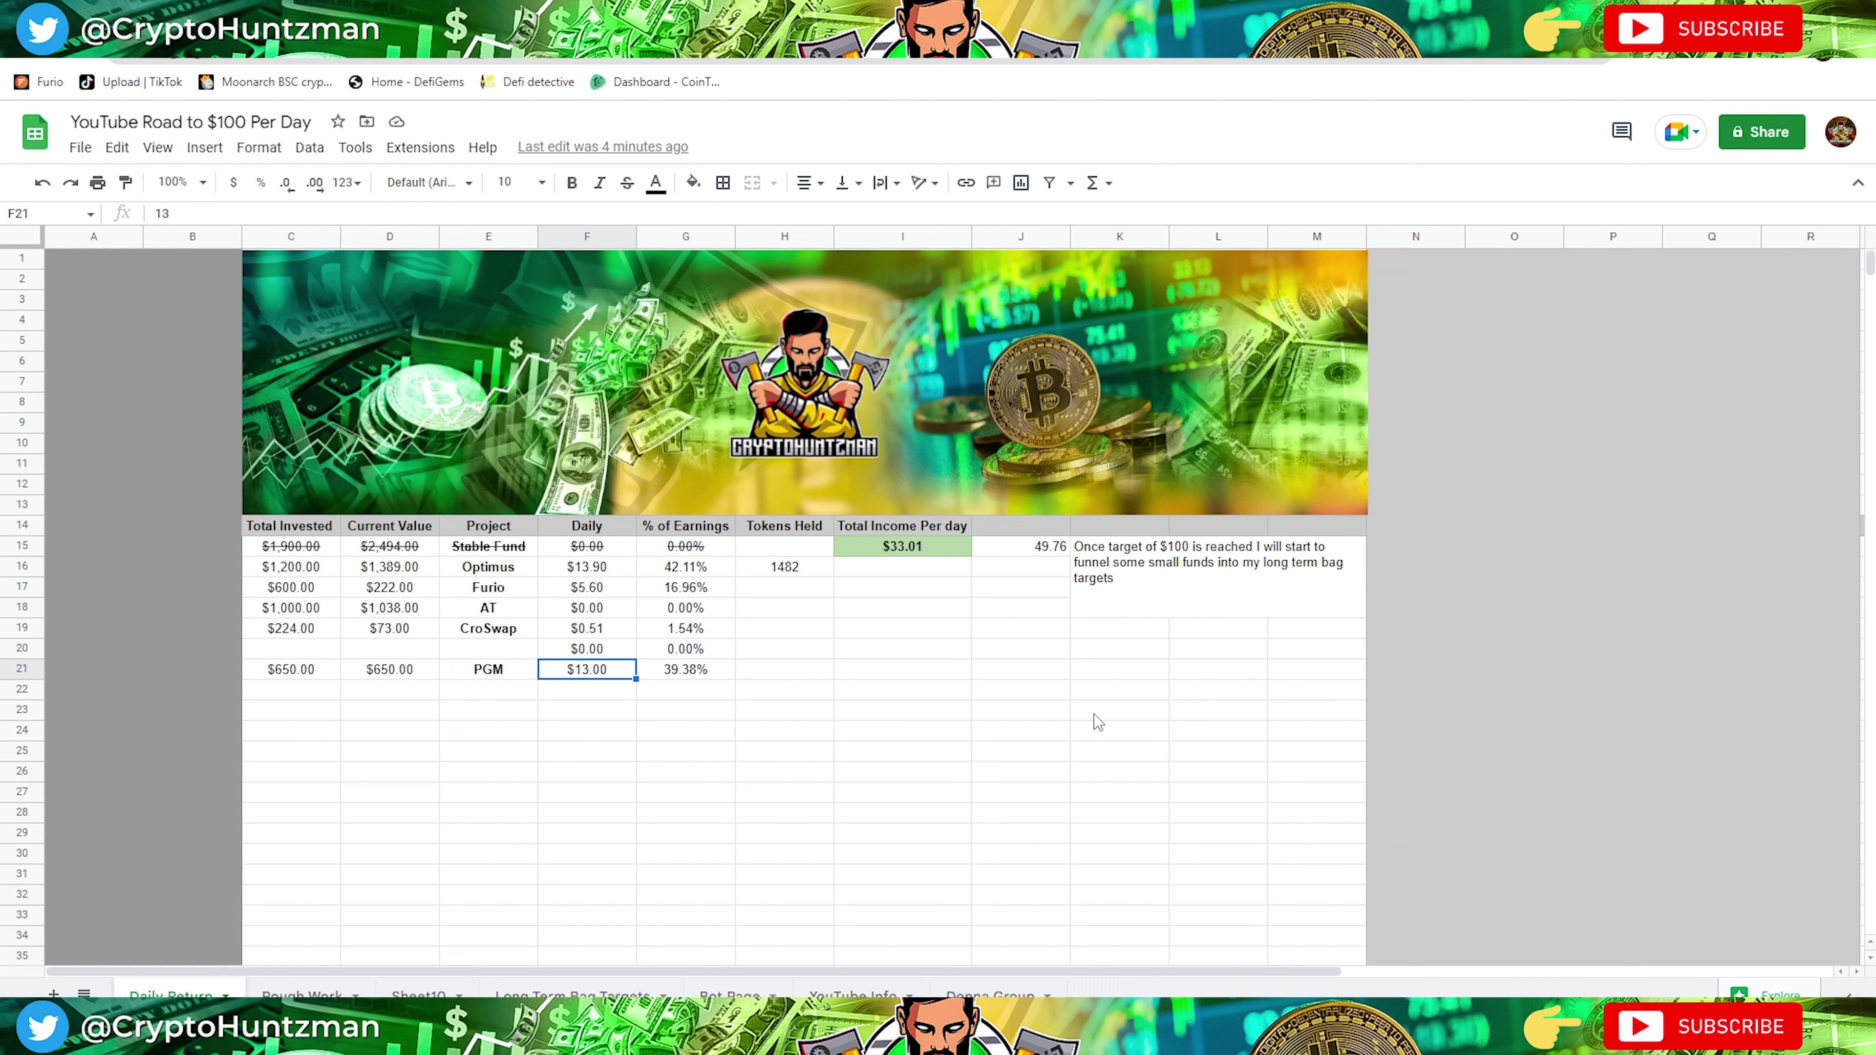
# View the YouTube Studio video list and the CryptoHuntzman channel's videos page, and return to the Google Sheets tracker.
pyautogui.hotkey('ctrl', 'Tab')
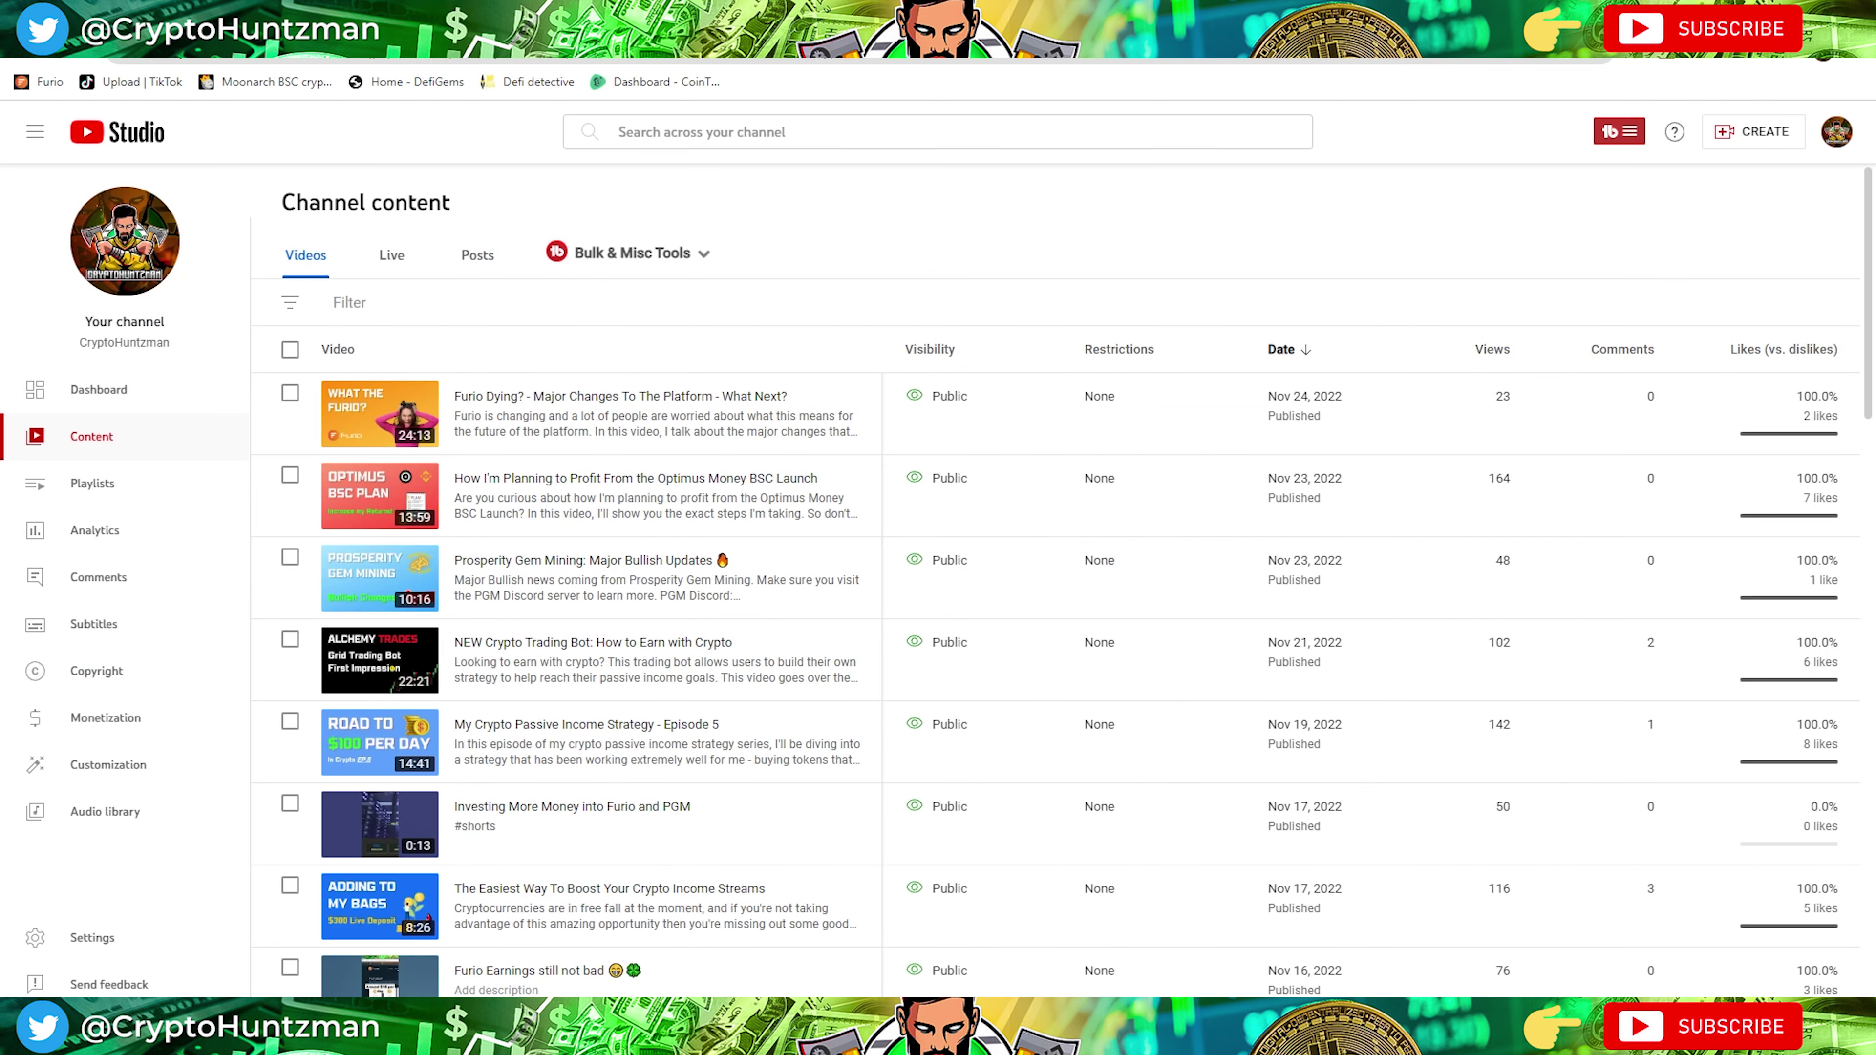
pyautogui.hotkey('ctrl', 'Tab')
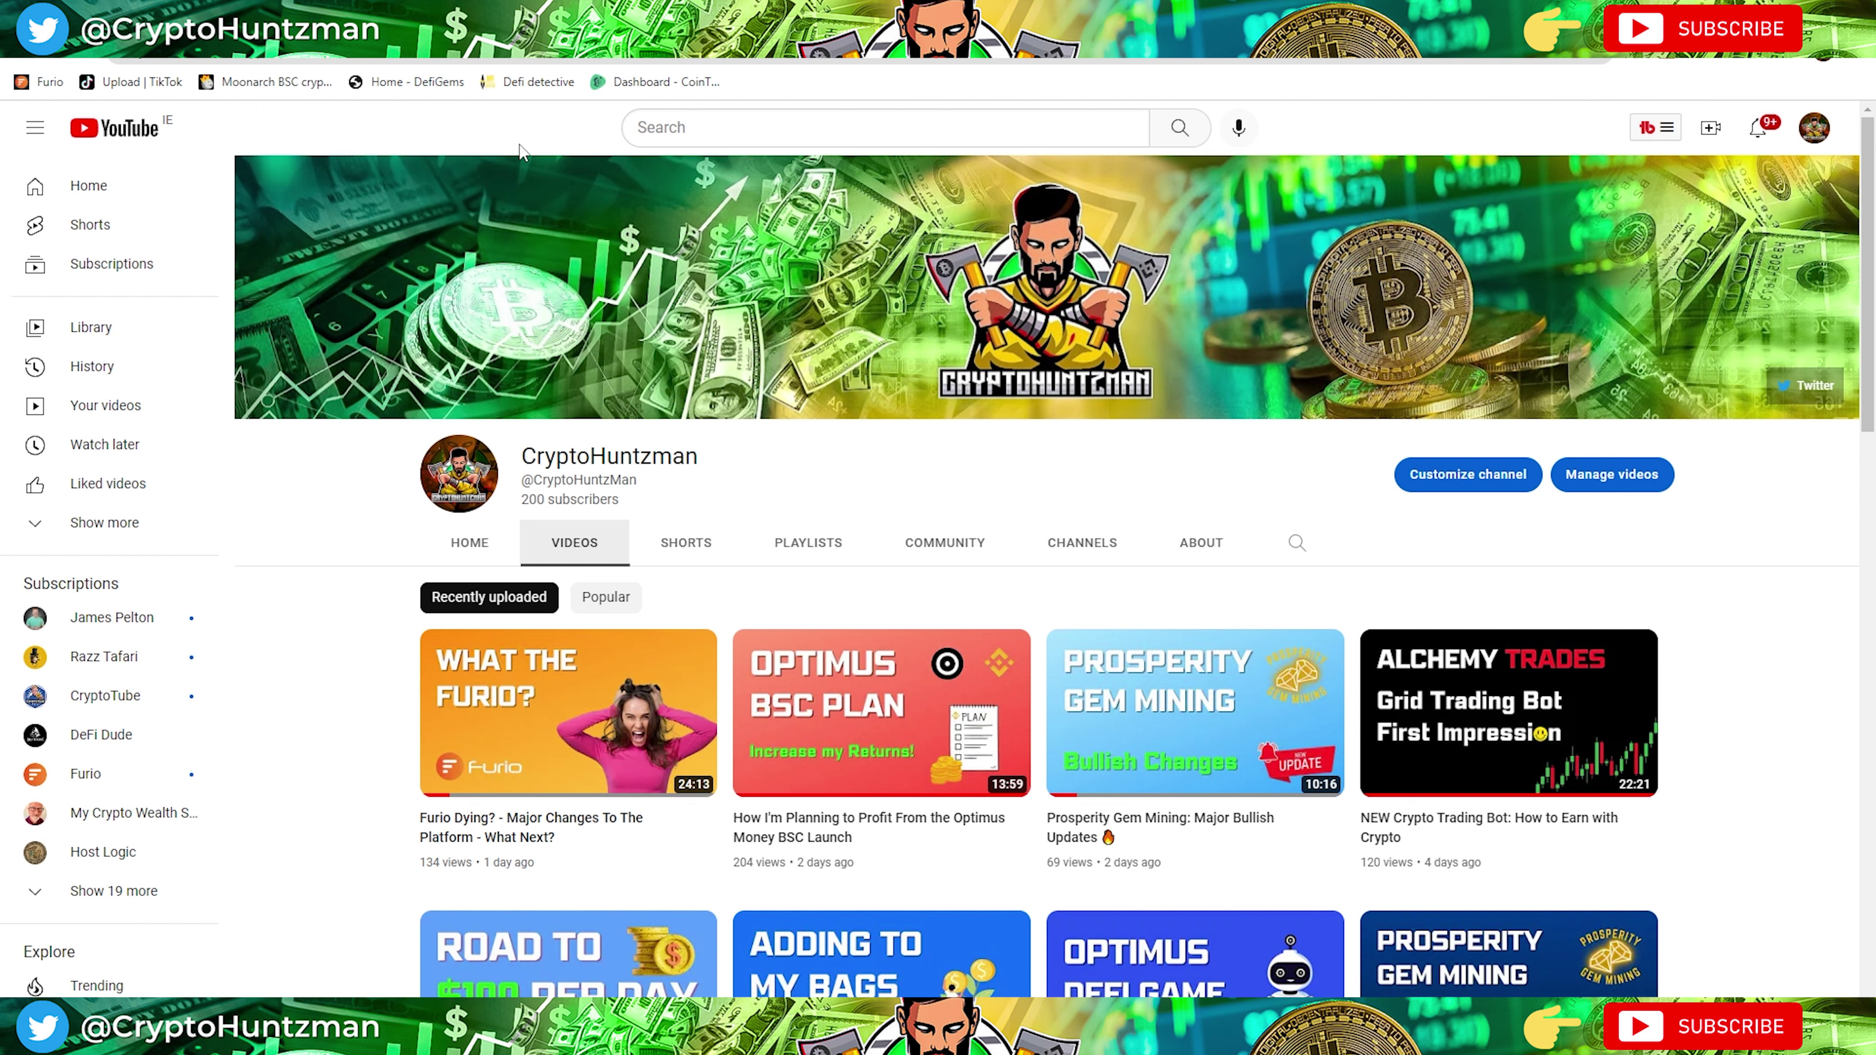
pyautogui.click(222, 15)
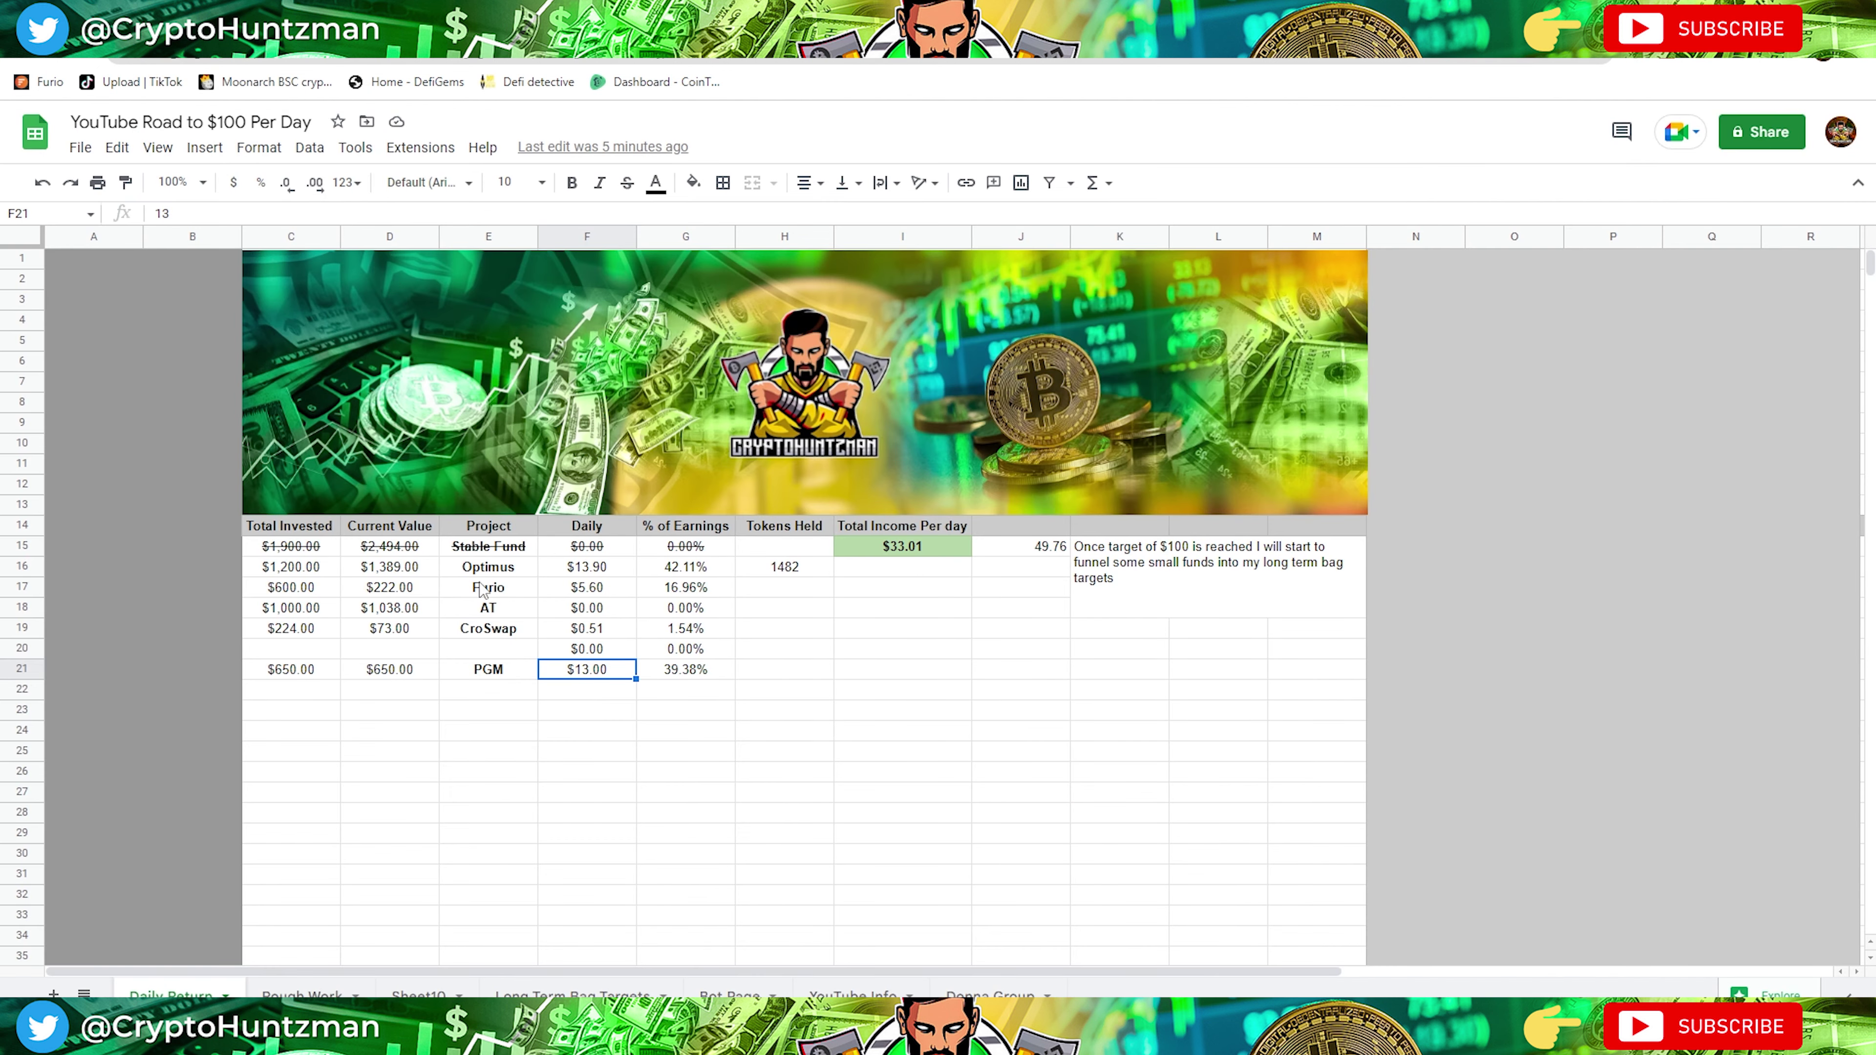